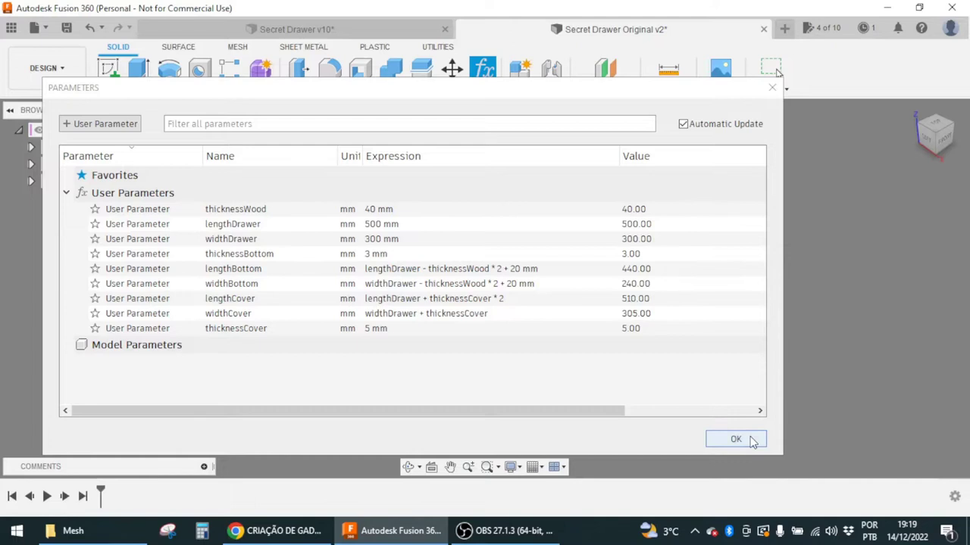
- Close the parameters table and create a new component named 'wood big'
{"action": "left_click", "coordinate": [736, 439]}
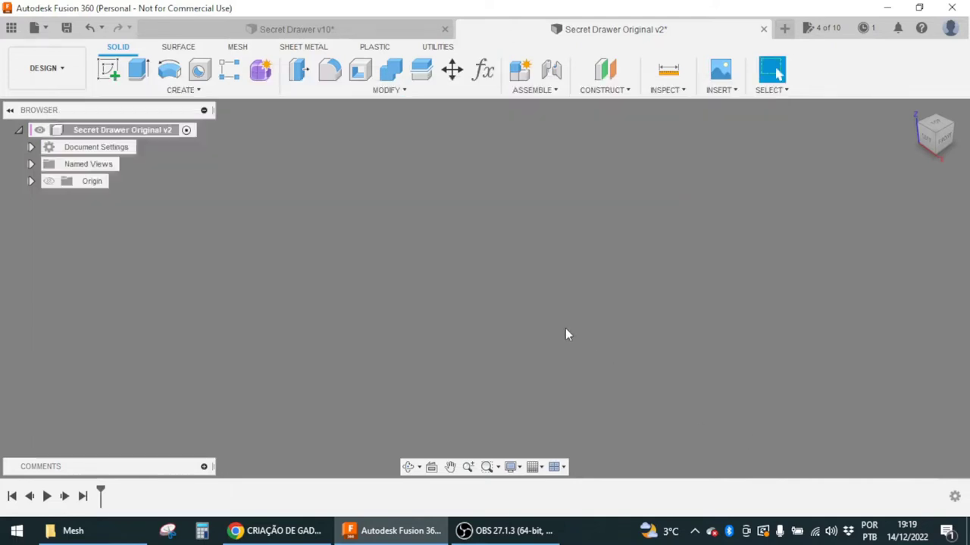
{"action": "left_click", "coordinate": [520, 71]}
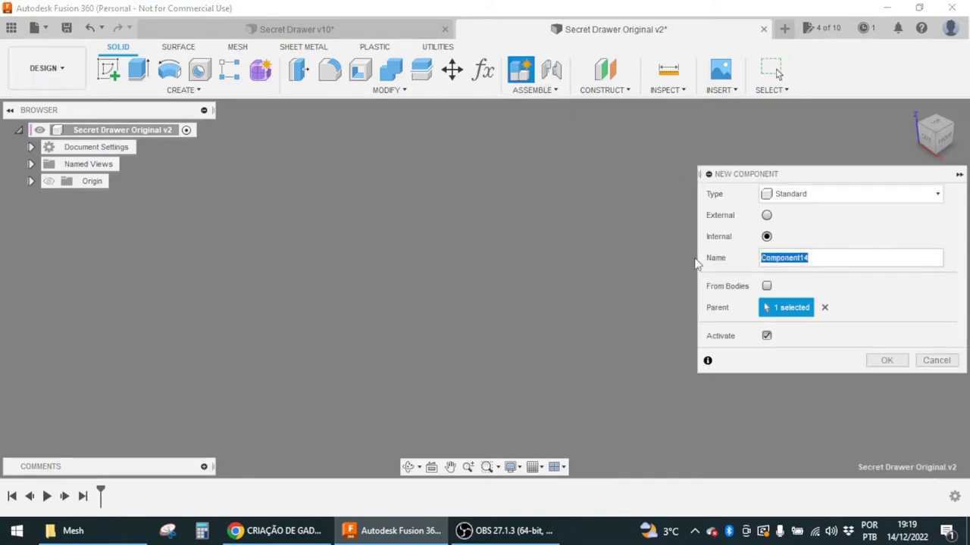
{"action": "mouse_move", "coordinate": [851, 258]}
{"action": "type", "text": "wood big"}
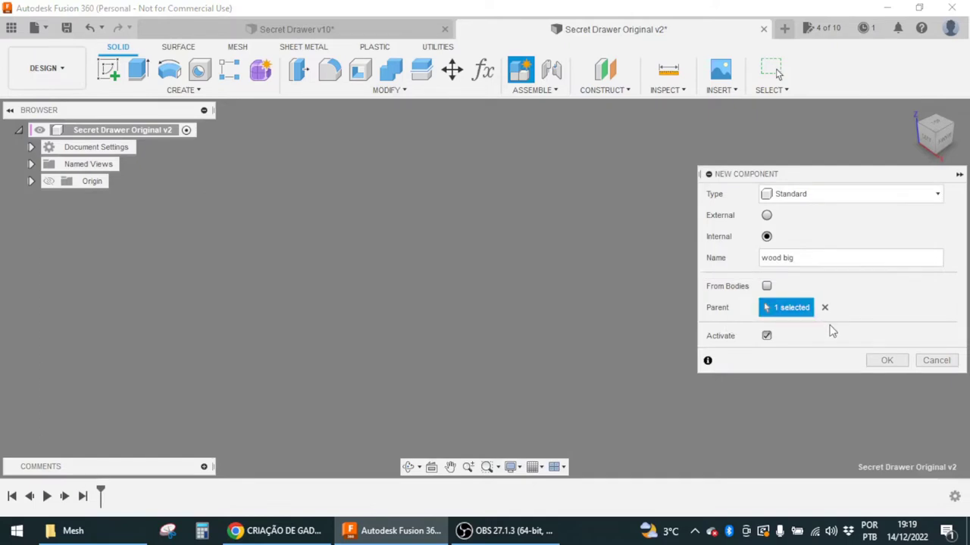
{"action": "left_click", "coordinate": [886, 360]}
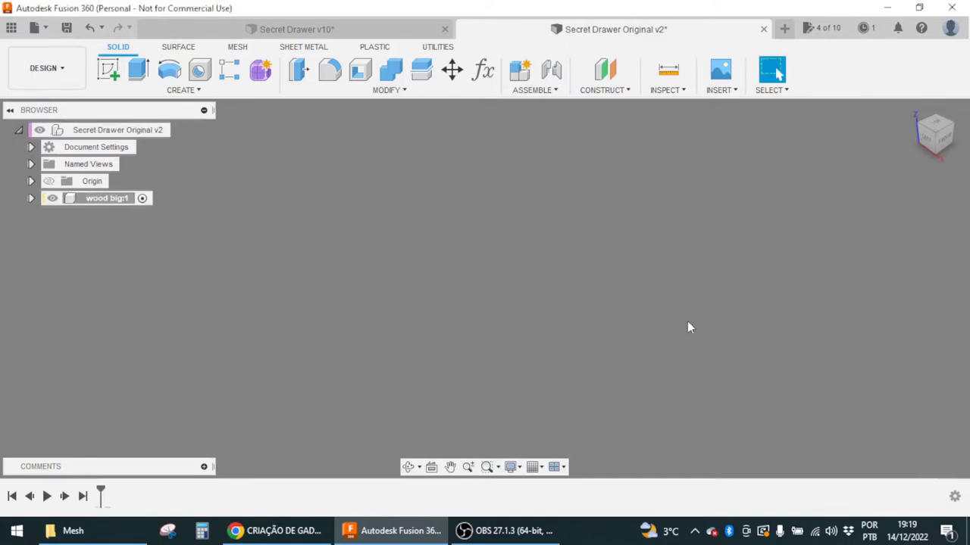
- Start a sketch on the origin plane with a centre rectangle at the origin
{"action": "left_click", "coordinate": [109, 70]}
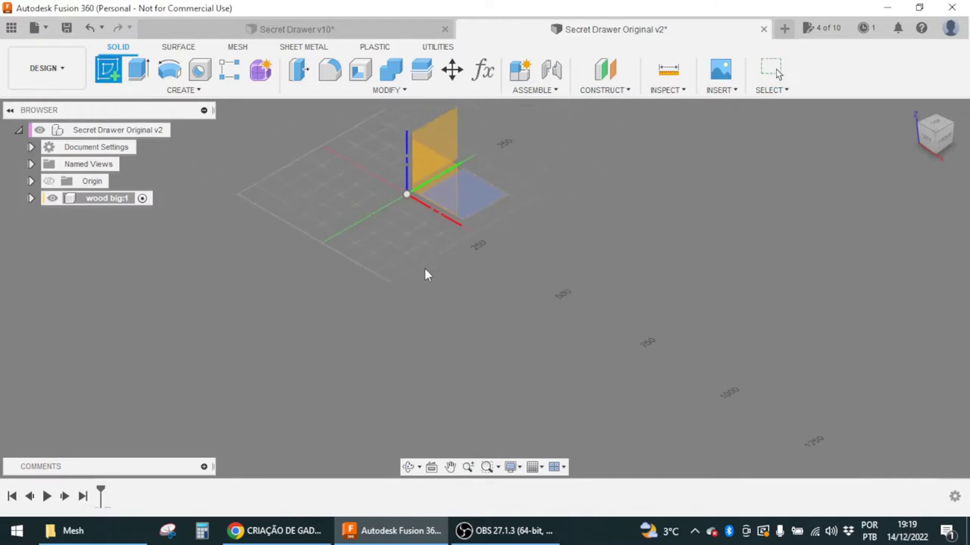
{"action": "left_click", "coordinate": [423, 211]}
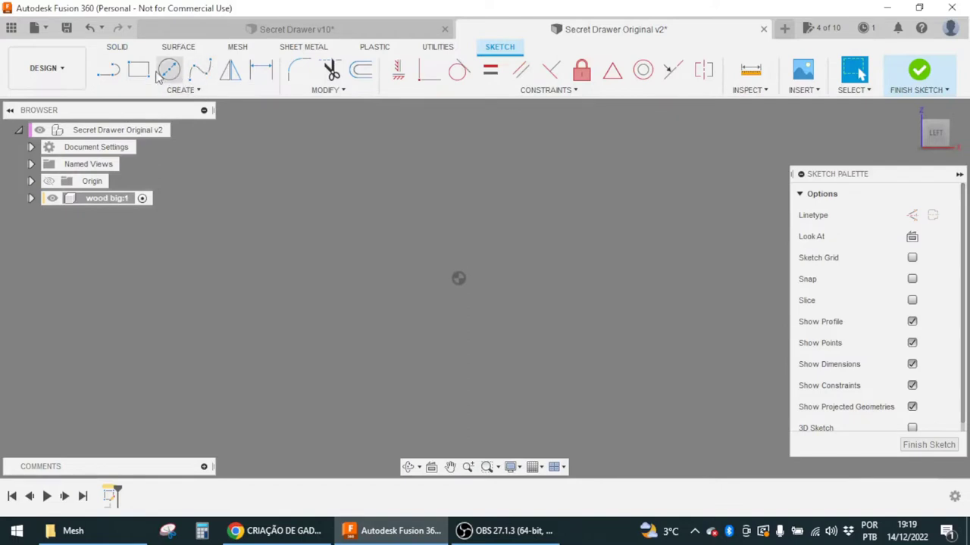
{"action": "left_click", "coordinate": [139, 70]}
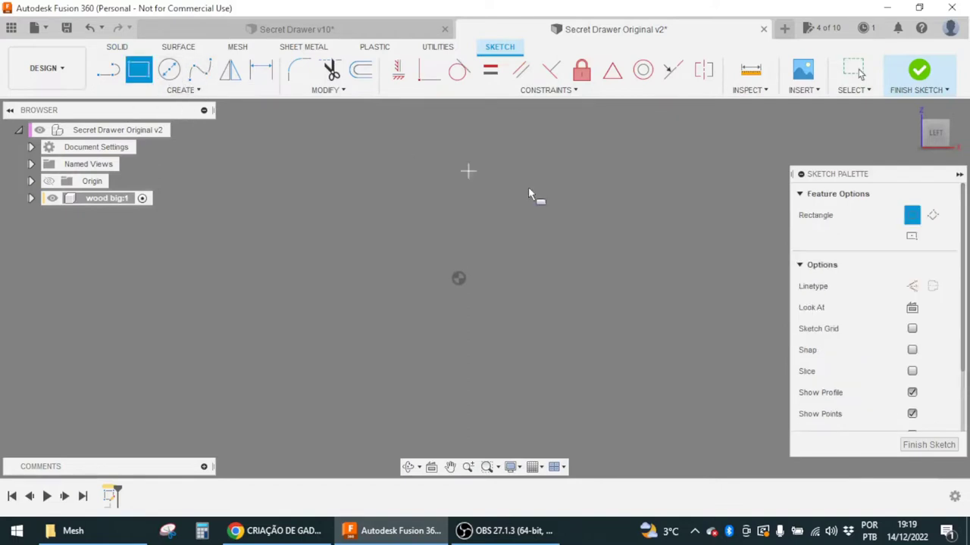
{"action": "left_click", "coordinate": [458, 278]}
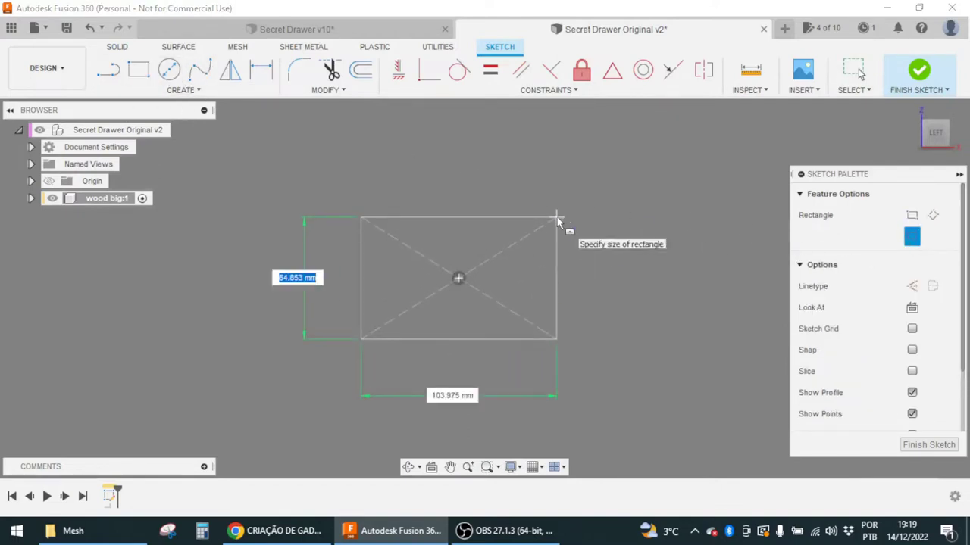
- Size the rectangle thicknessWood by thicknessWood (40 × 40 mm) and begin extruding it
{"action": "type", "text": "thi"}
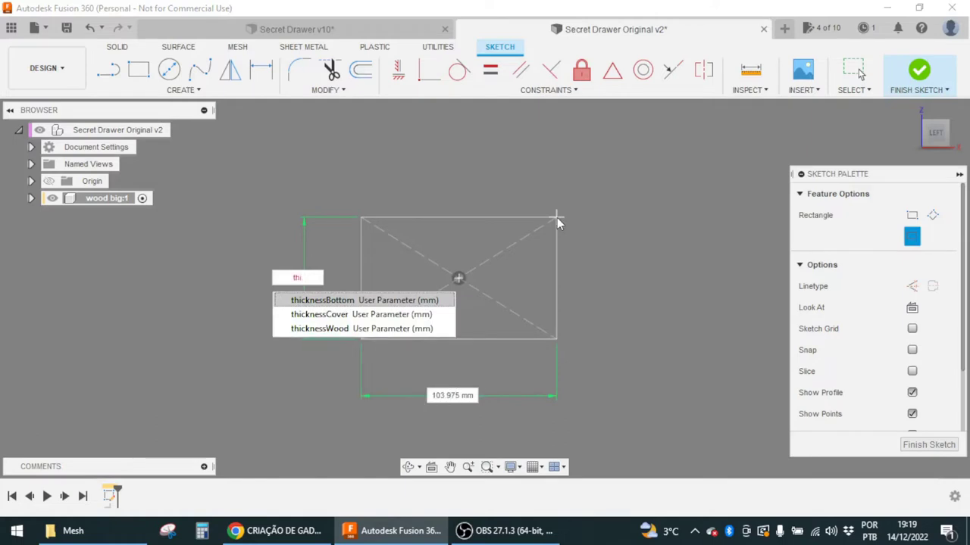
{"action": "key", "text": "Down"}
{"action": "key", "text": "Down"}
{"action": "key", "text": "Return"}
{"action": "key", "text": "Tab"}
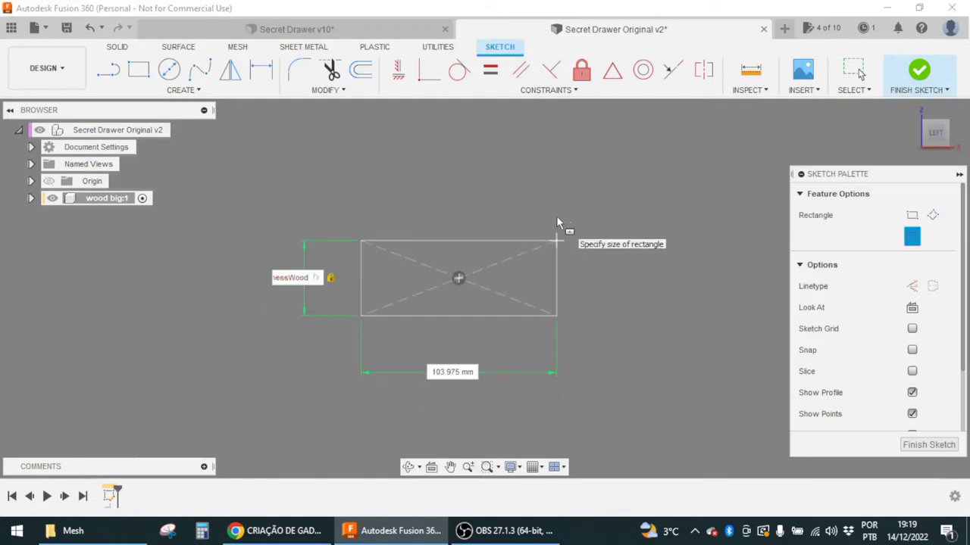
{"action": "type", "text": "thi"}
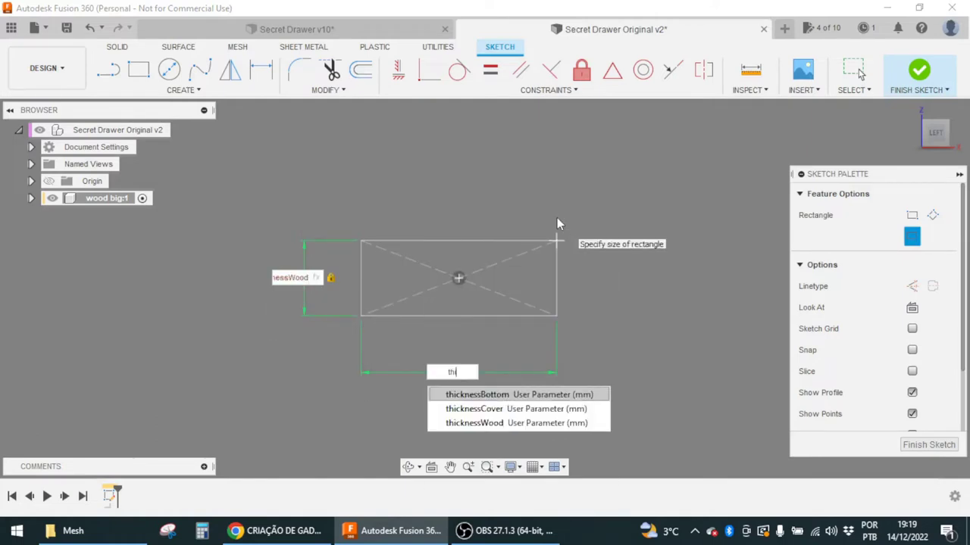
{"action": "key", "text": "Down"}
{"action": "key", "text": "Down"}
{"action": "key", "text": "Return"}
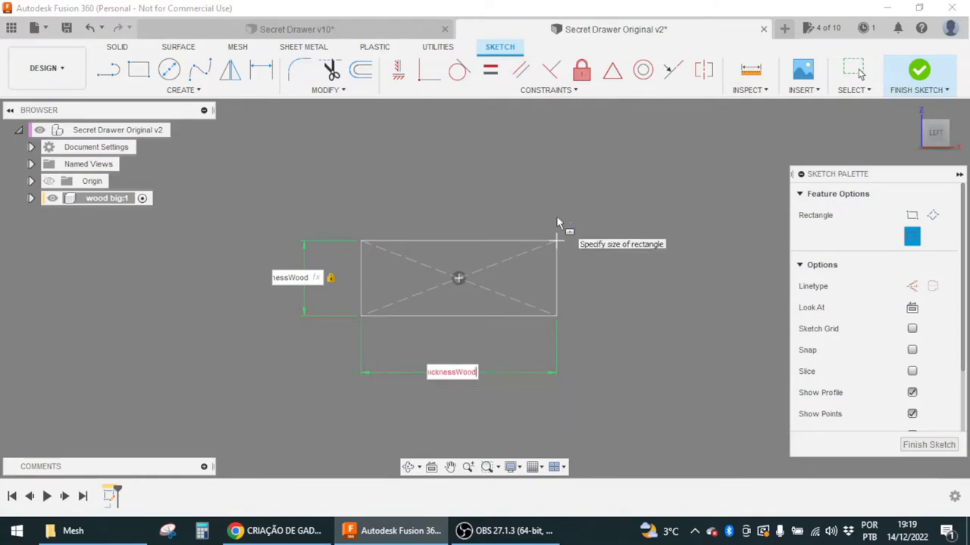
{"action": "key", "text": "Return"}
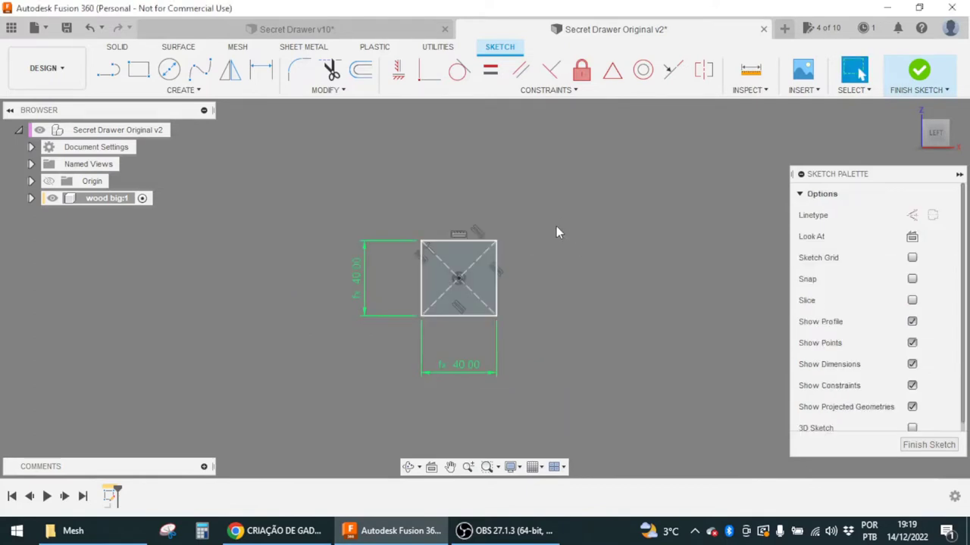
{"action": "mouse_move", "coordinate": [556, 226]}
{"action": "middle_mouse_down", "text": "shift"}
{"action": "mouse_move", "coordinate": [488, 254]}
{"action": "mouse_move", "coordinate": [472, 286]}
{"action": "mouse_move", "coordinate": [483, 277]}
{"action": "middle_mouse_up", "text": "shift"}
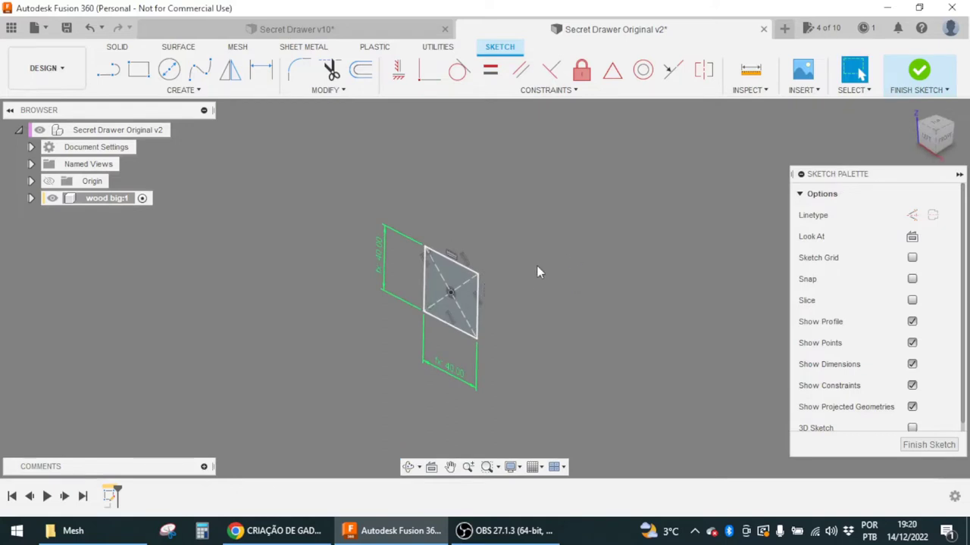
{"action": "key", "text": "e"}
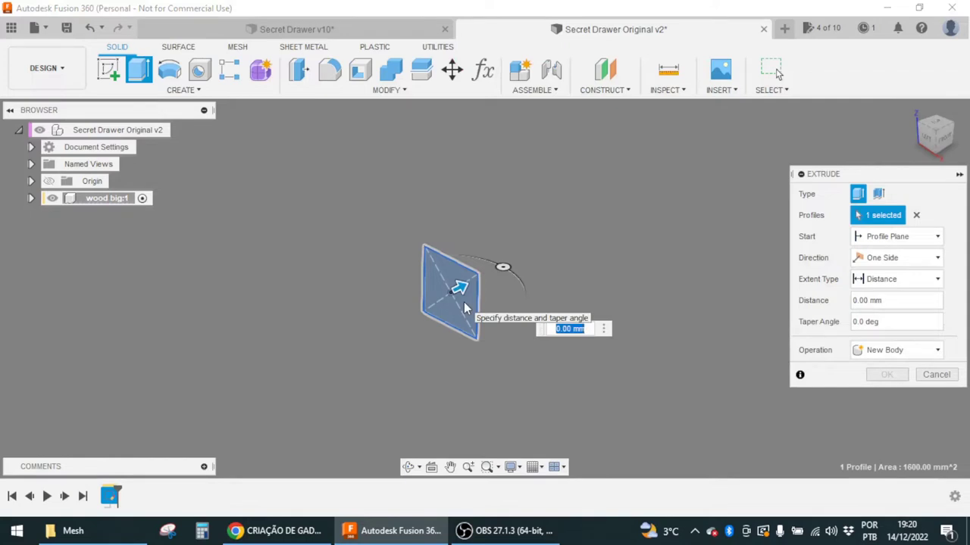
- Extrude the square symmetrically to a total length of lengthDrawer (500 mm) as a new bar
{"action": "type", "text": "dra"}
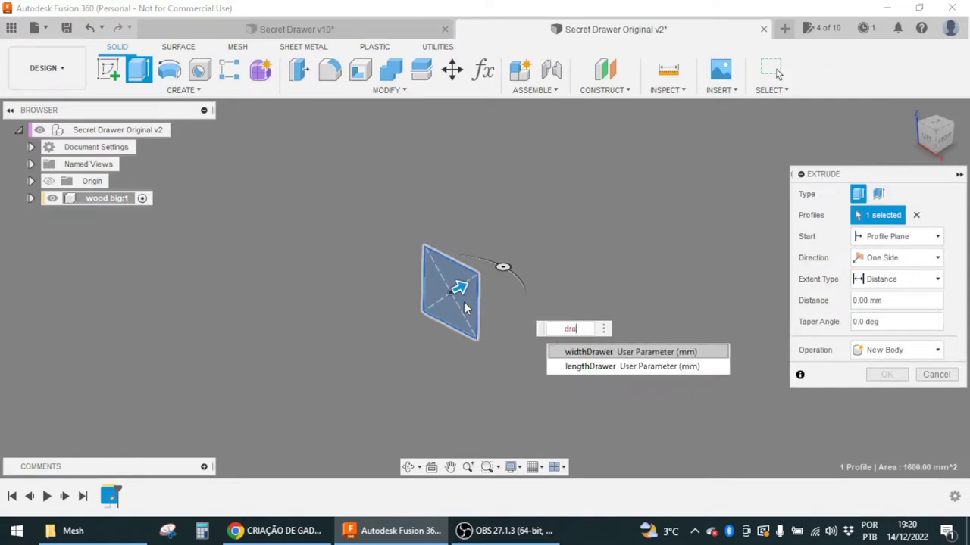
{"action": "key", "text": "Down"}
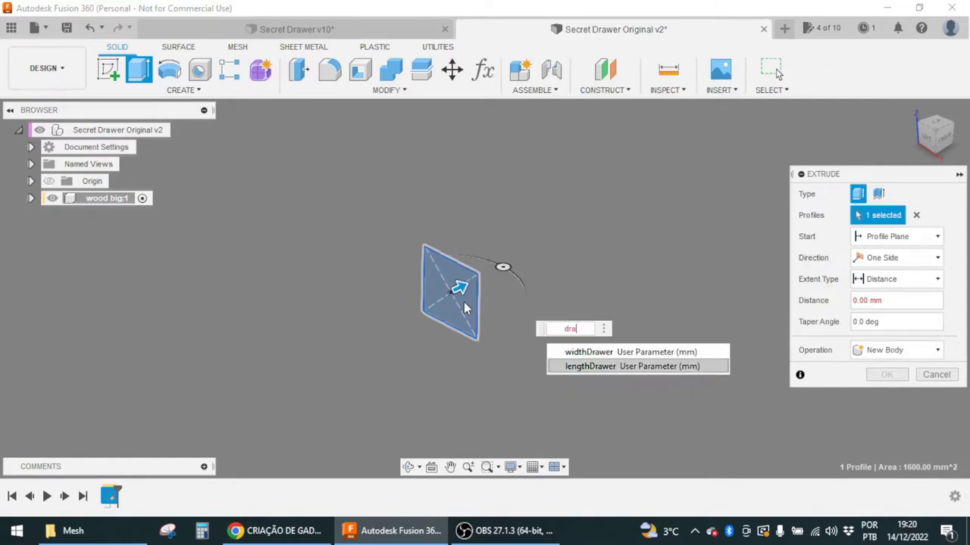
{"action": "key", "text": "Return"}
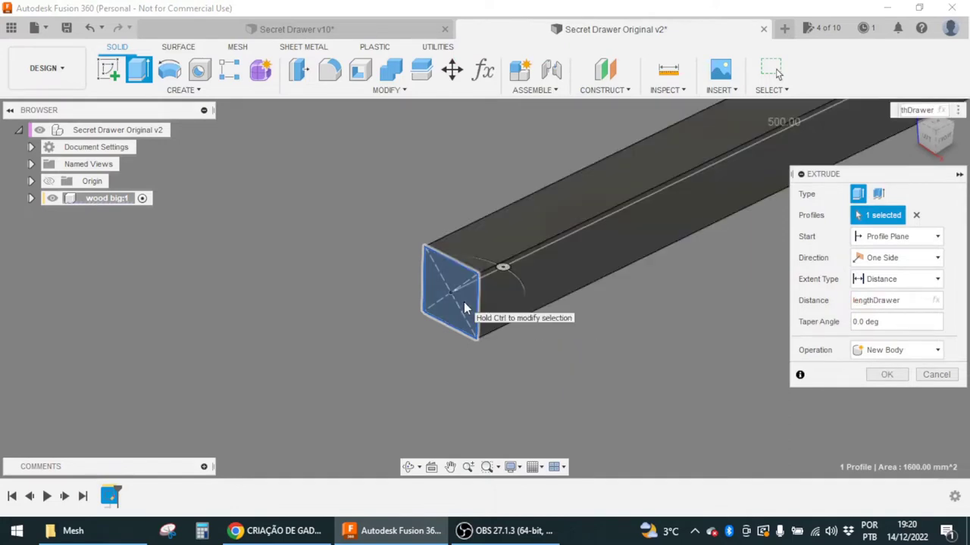
{"action": "left_click", "coordinate": [888, 258]}
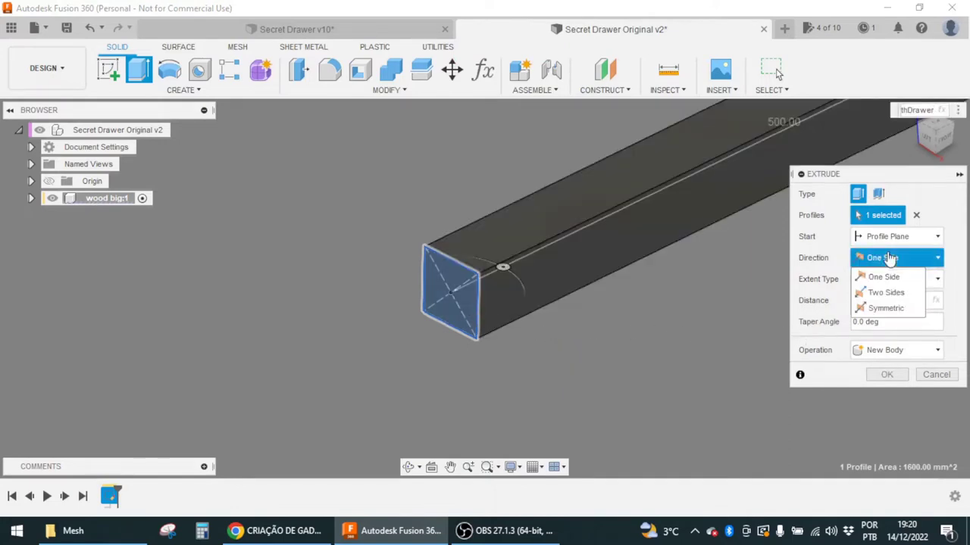
{"action": "left_click", "coordinate": [881, 307]}
{"action": "left_click", "coordinate": [883, 300]}
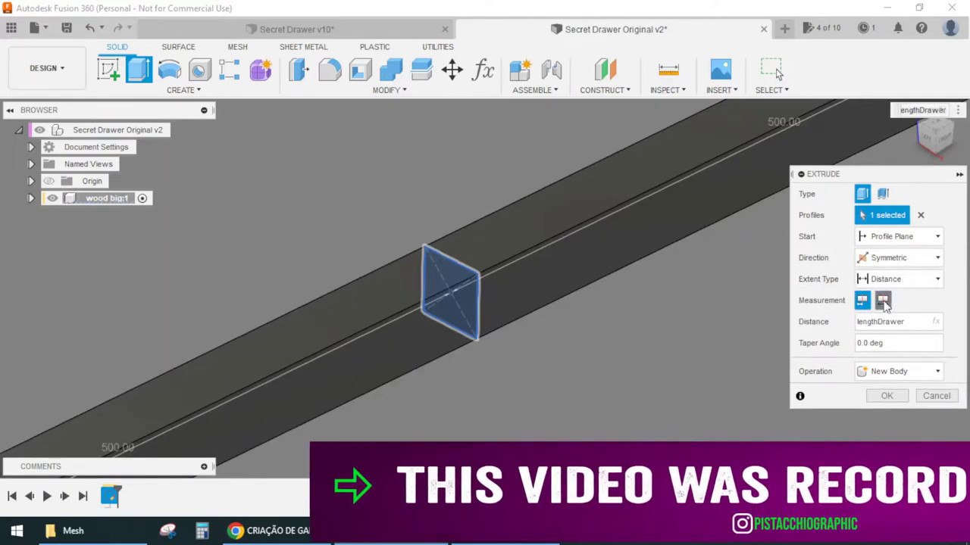
{"action": "scroll", "coordinate": [741, 314], "scroll_direction": "down", "scroll_amount": 3}
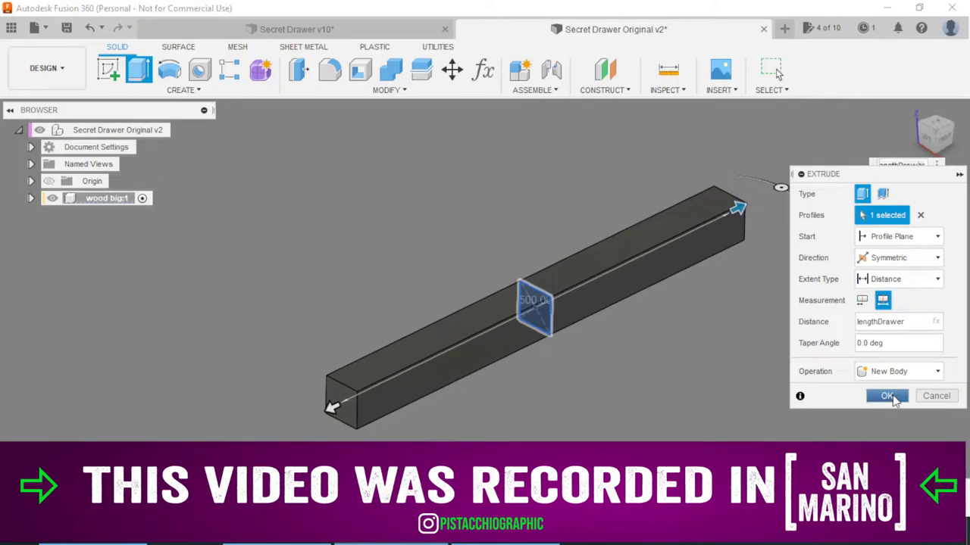
{"action": "left_click", "coordinate": [887, 397]}
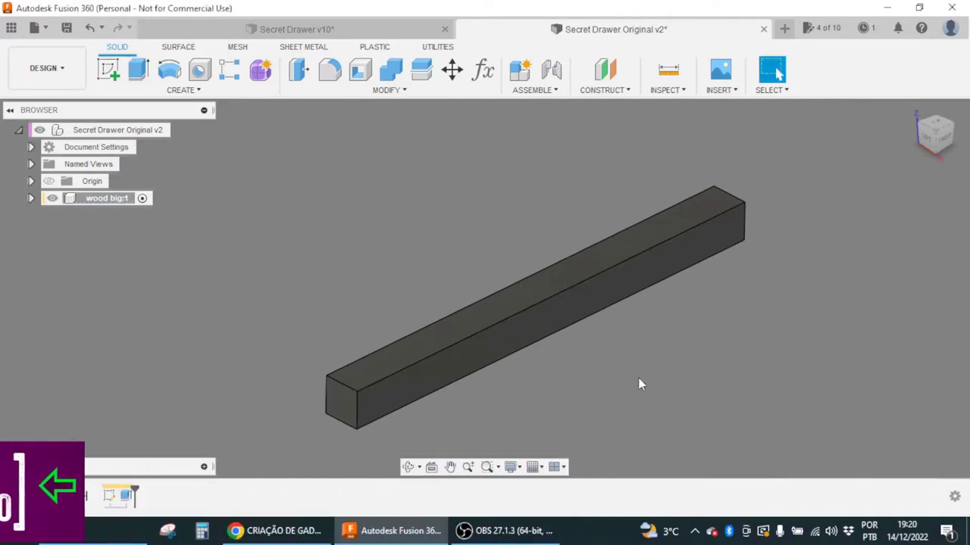
{"action": "middle_click_drag", "start_coordinate": [638, 377], "coordinate": [618, 253], "text": "shift"}
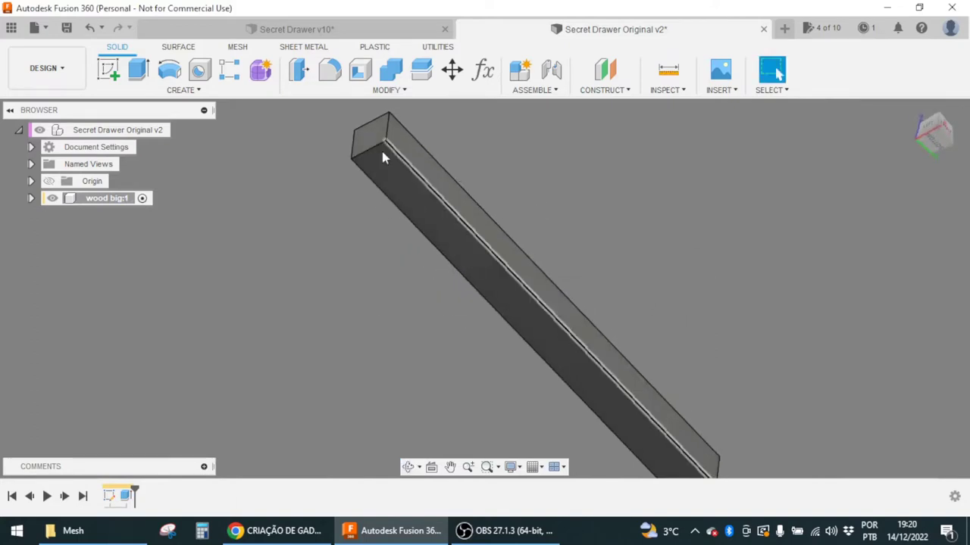
- Sketch a 3 × 10 mm rectangle at the bottom corner of the bar's end face and finish the sketch
{"action": "left_click", "coordinate": [107, 73]}
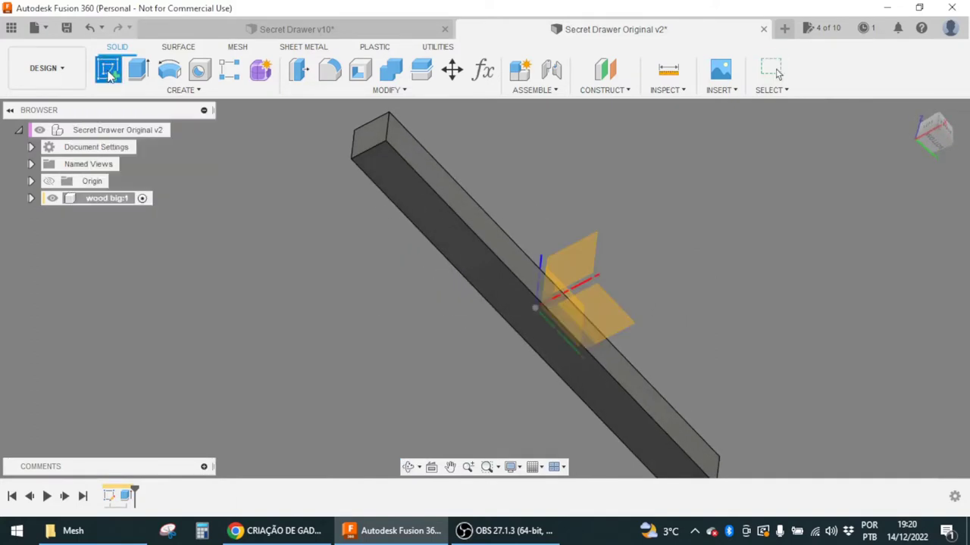
{"action": "left_click", "coordinate": [375, 138]}
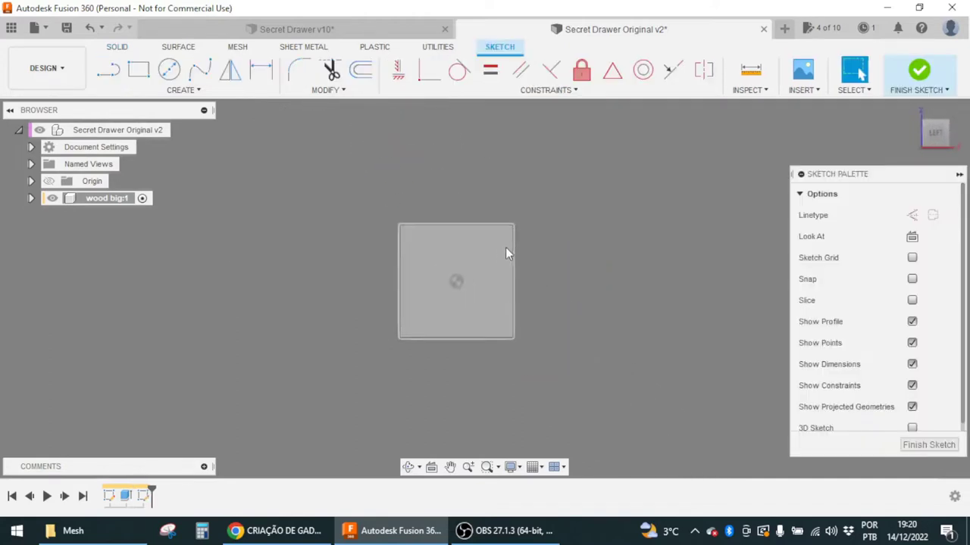
{"action": "scroll", "coordinate": [506, 239], "scroll_direction": "up", "scroll_amount": 2}
{"action": "scroll", "coordinate": [454, 309], "scroll_direction": "down", "scroll_amount": 2}
{"action": "scroll", "coordinate": [469, 338], "scroll_direction": "up", "scroll_amount": 4}
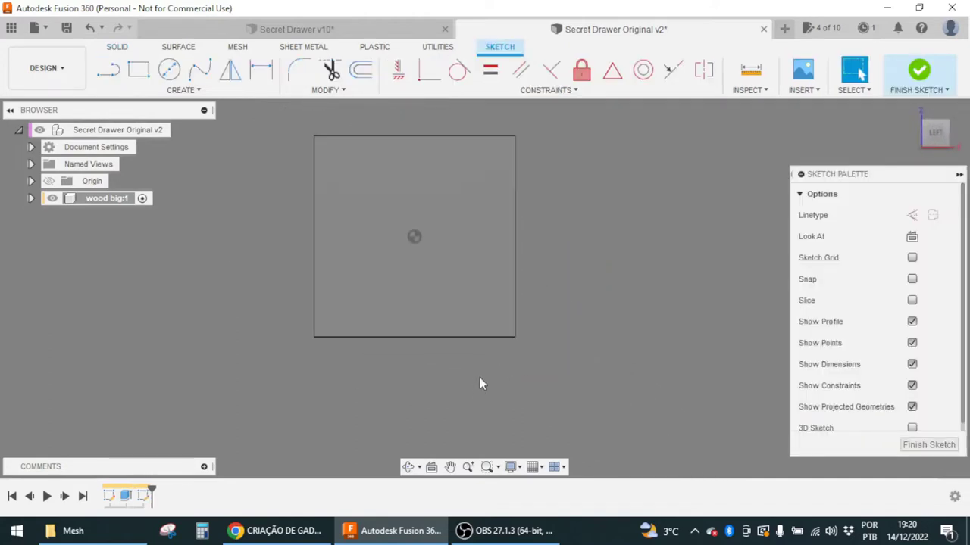
{"action": "left_click", "coordinate": [139, 69]}
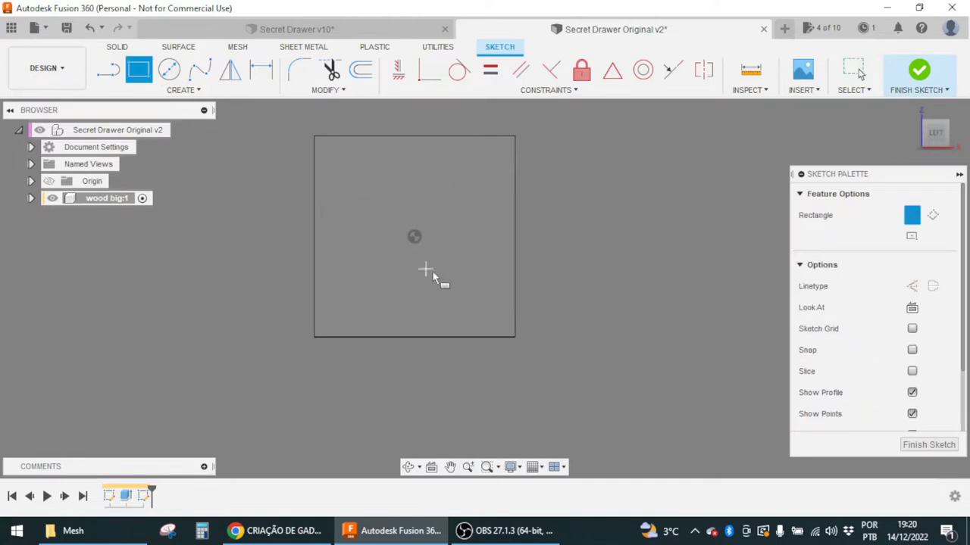
{"action": "left_click", "coordinate": [515, 338]}
{"action": "type", "text": "3"}
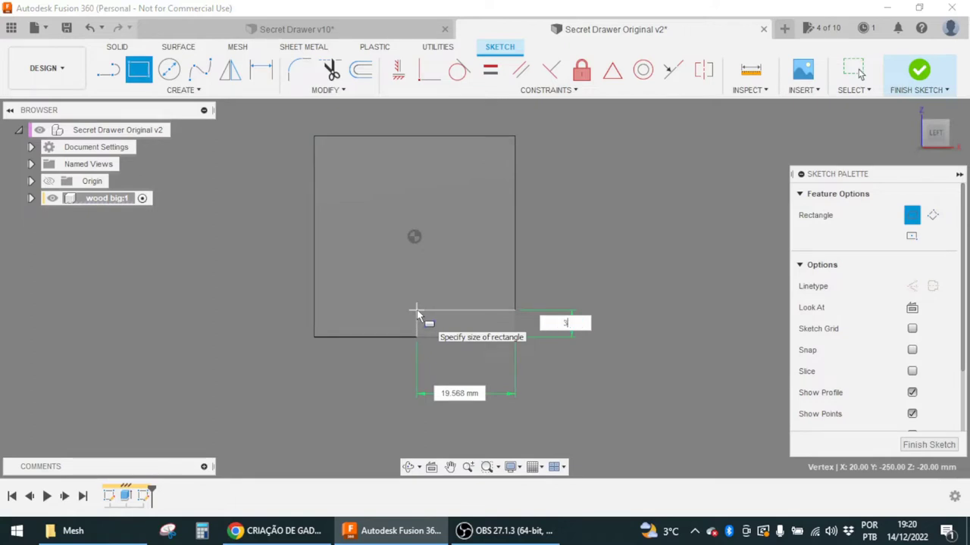
{"action": "key", "text": "Tab"}
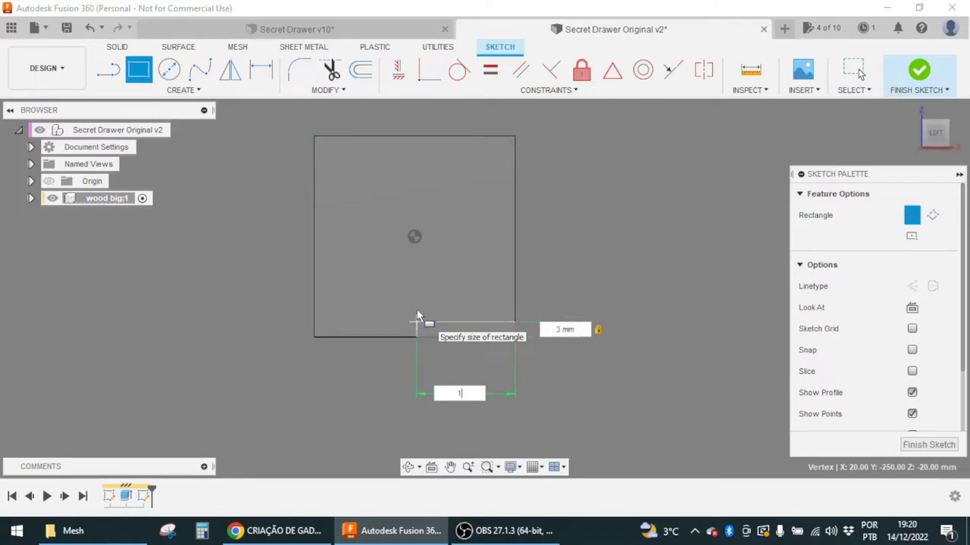
{"action": "type", "text": "0"}
{"action": "key", "text": "Return"}
{"action": "key", "text": "Escape"}
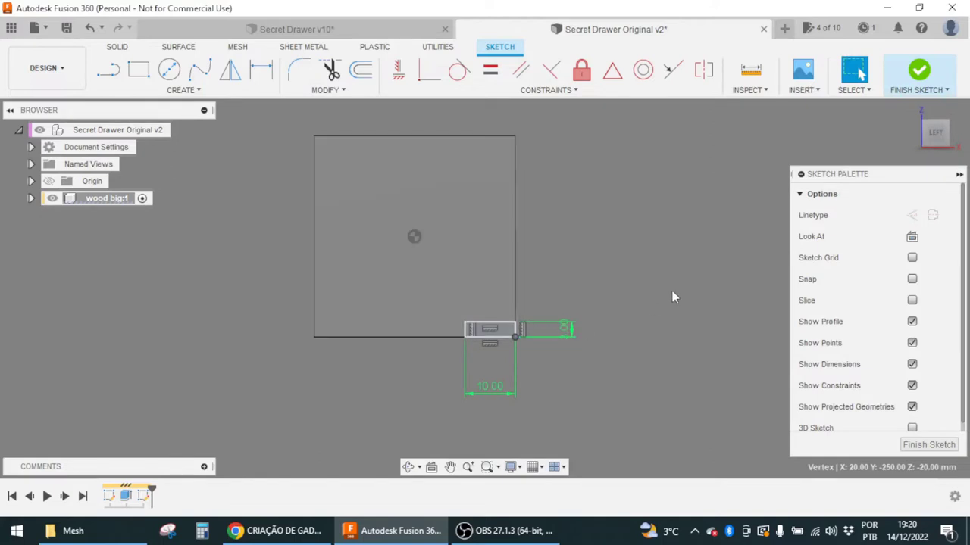
{"action": "mouse_move", "coordinate": [672, 291]}
{"action": "middle_mouse_down", "text": "shift"}
{"action": "mouse_move", "coordinate": [600, 307]}
{"action": "mouse_move", "coordinate": [683, 360]}
{"action": "middle_mouse_up", "text": "shift"}
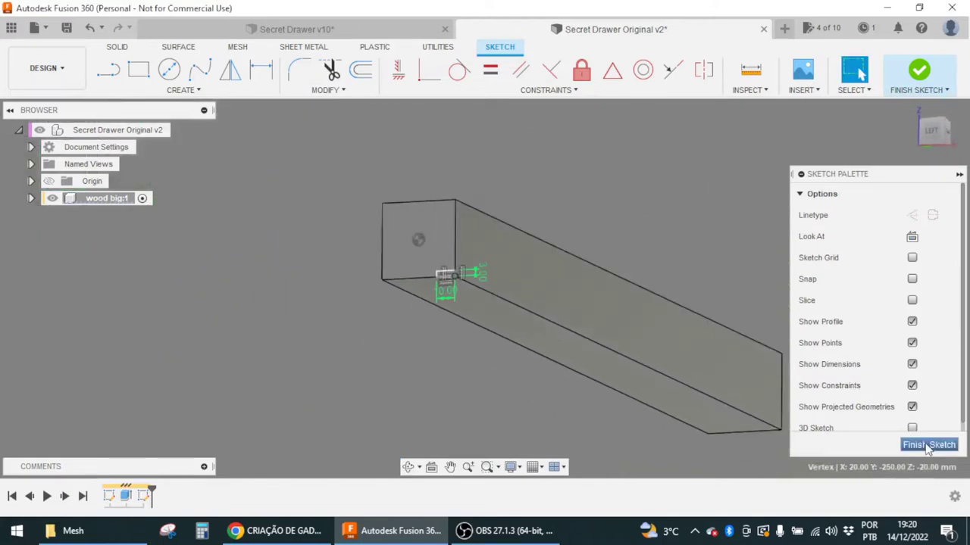
{"action": "left_click", "coordinate": [928, 445]}
- Extrude the small rectangle as a cut starting at an offset of thicknessWood + 10 mm
{"action": "key", "text": "e"}
{"action": "left_click", "coordinate": [382, 267]}
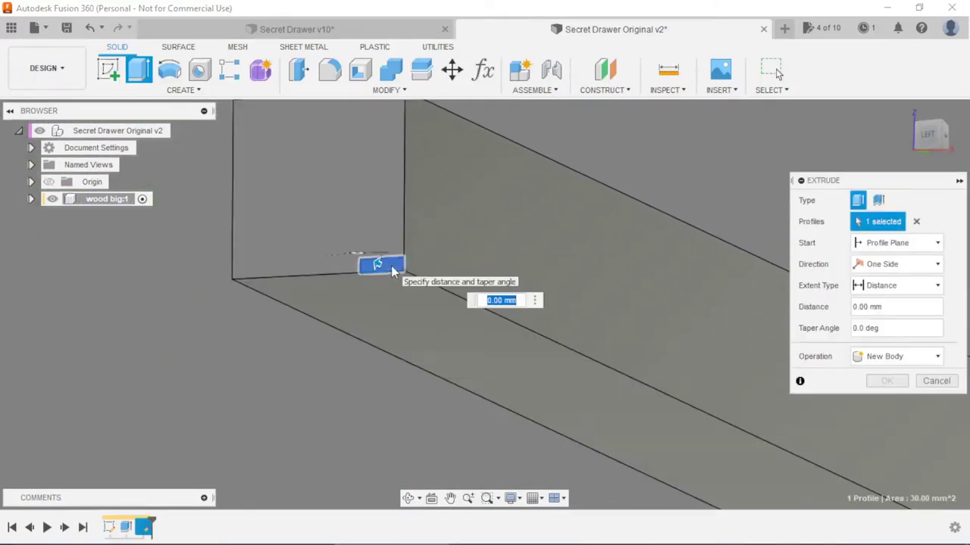
{"action": "left_click_drag", "start_coordinate": [374, 263], "coordinate": [508, 325]}
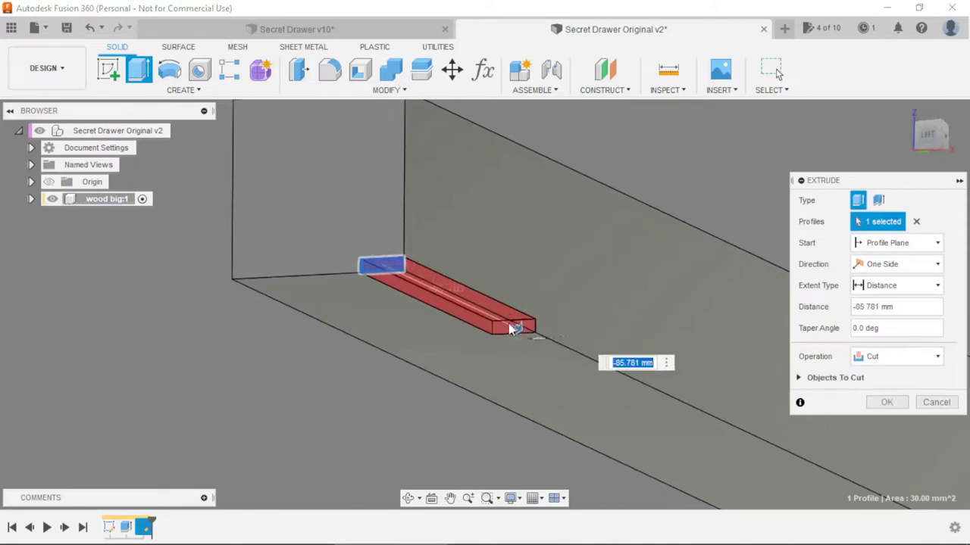
{"action": "type", "text": "-thicknessWood"}
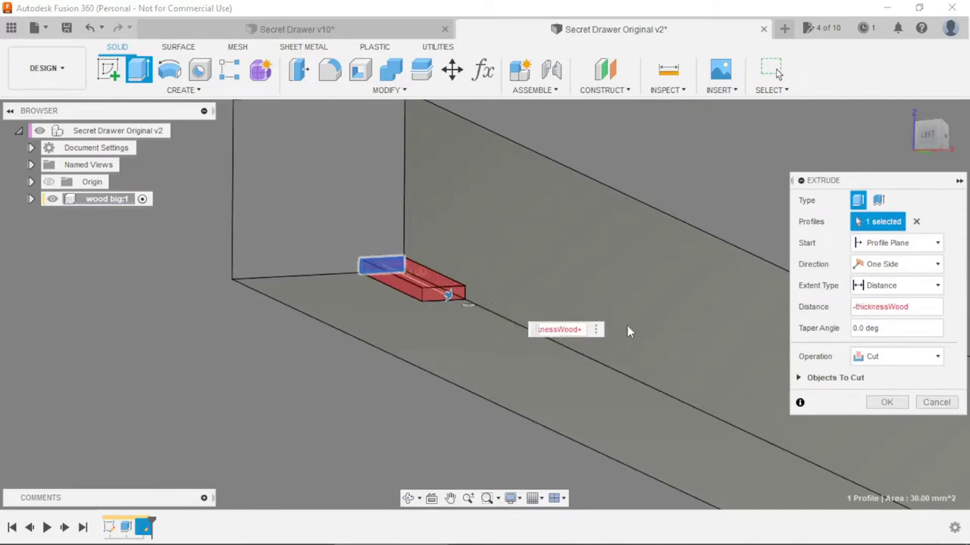
{"action": "left_click", "coordinate": [928, 246]}
{"action": "left_click", "coordinate": [877, 277]}
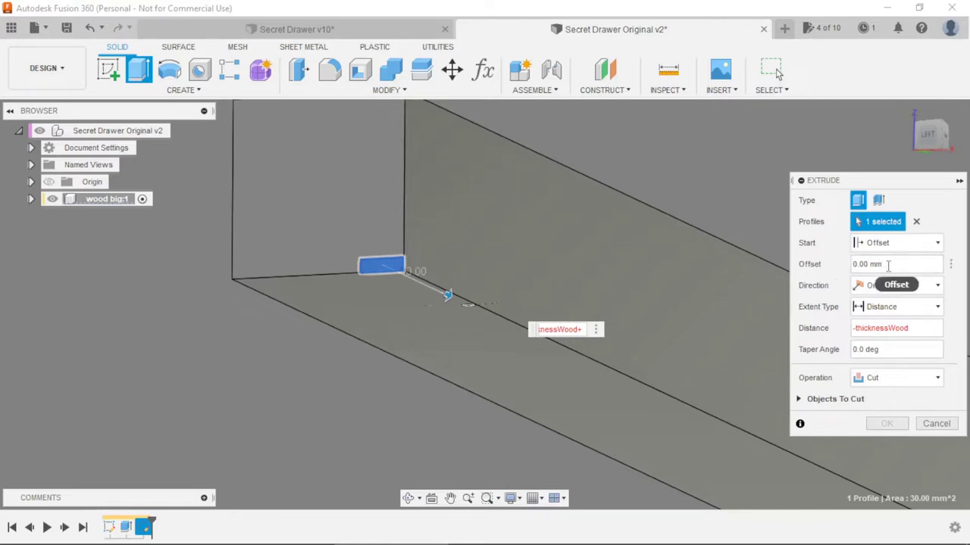
{"action": "left_click", "coordinate": [854, 263]}
{"action": "type", "text": "-"}
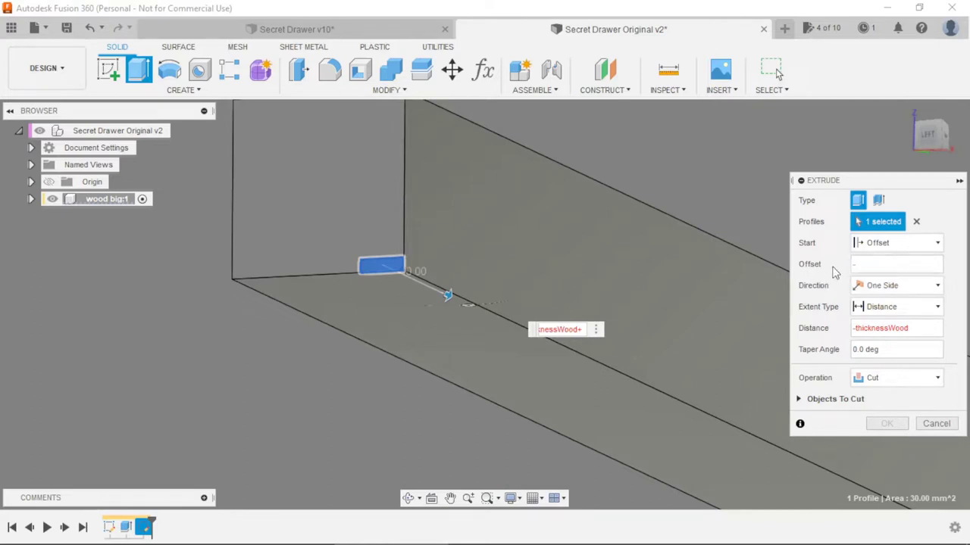
{"action": "type", "text": "woo"}
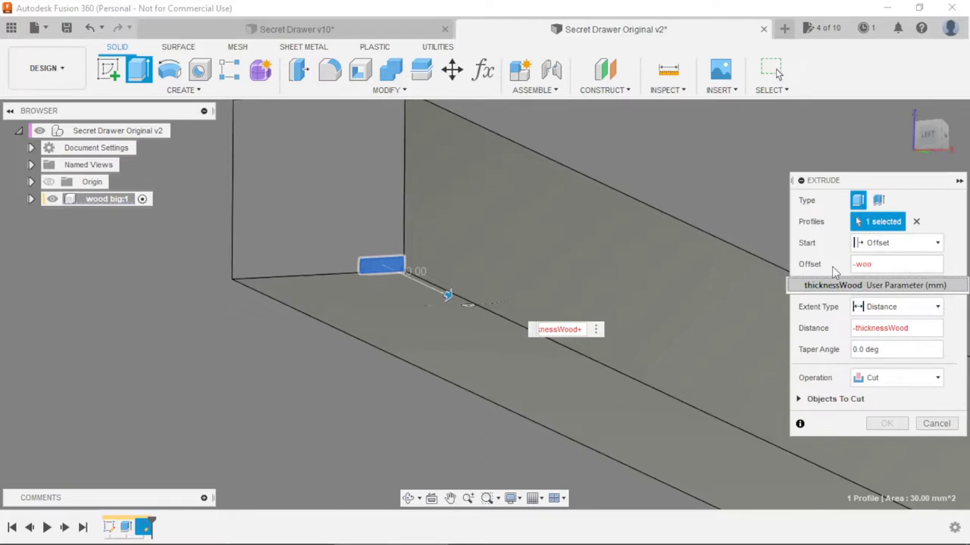
{"action": "key", "text": "Return"}
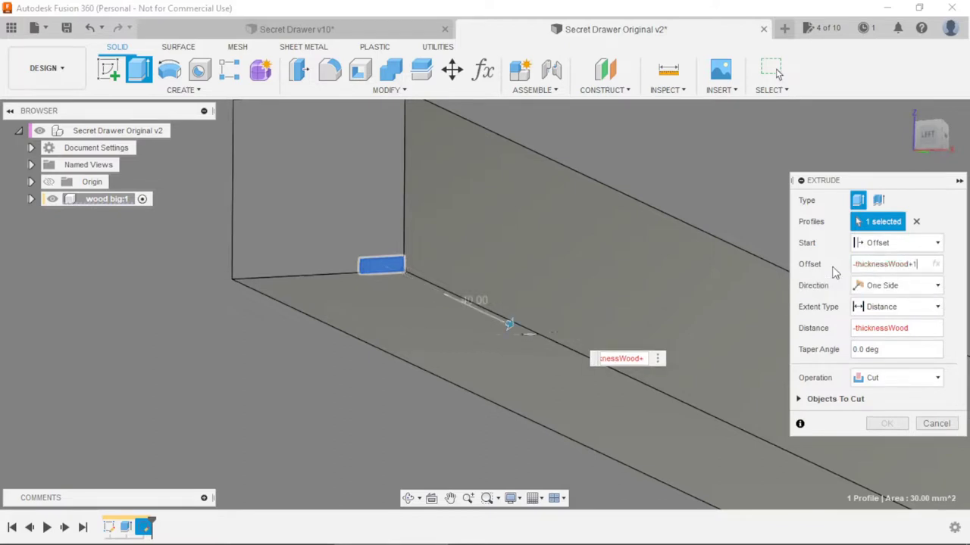
{"action": "type", "text": "0"}
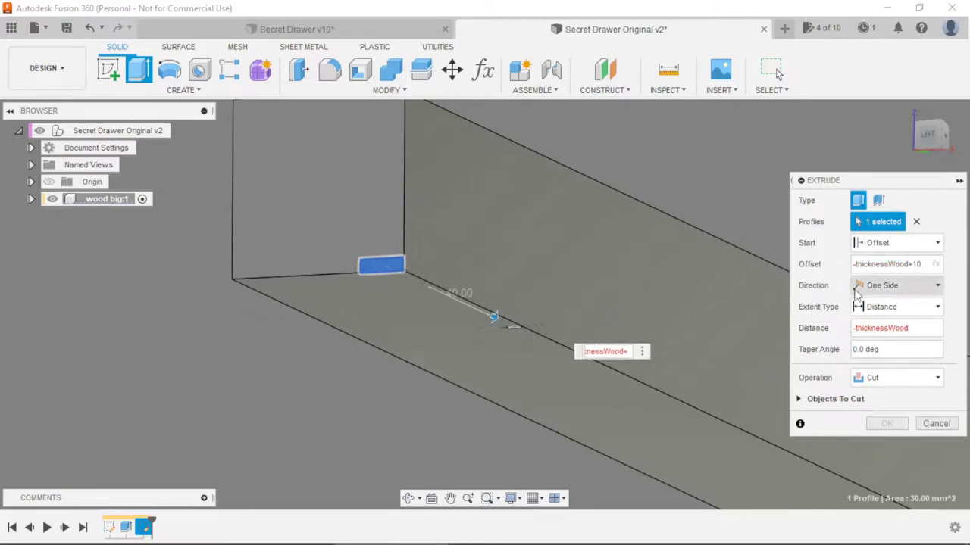
{"action": "left_click", "coordinate": [924, 331]}
- Set the cut distance to -lengthBottom and apply the groove along the bar
{"action": "left_click_drag", "start_coordinate": [924, 331], "coordinate": [873, 337]}
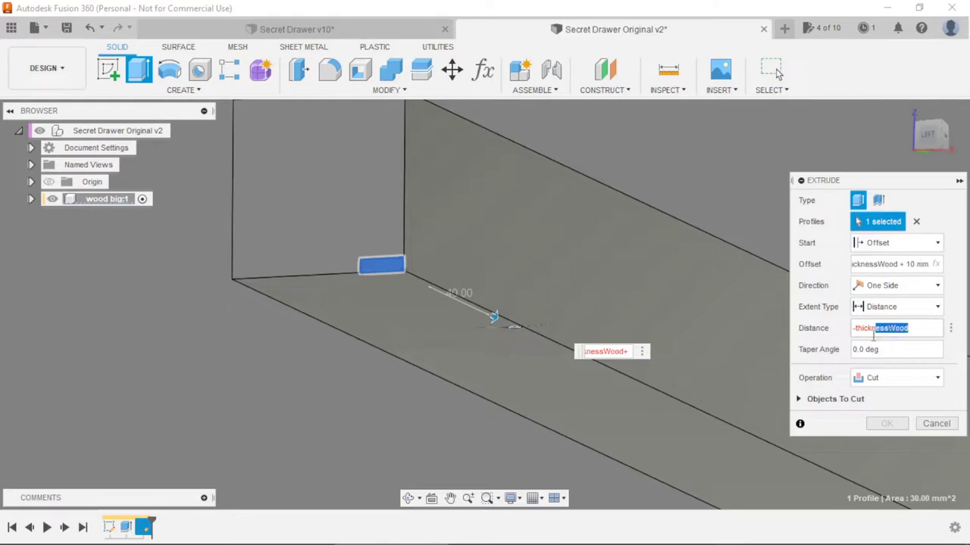
{"action": "type", "text": "boo"}
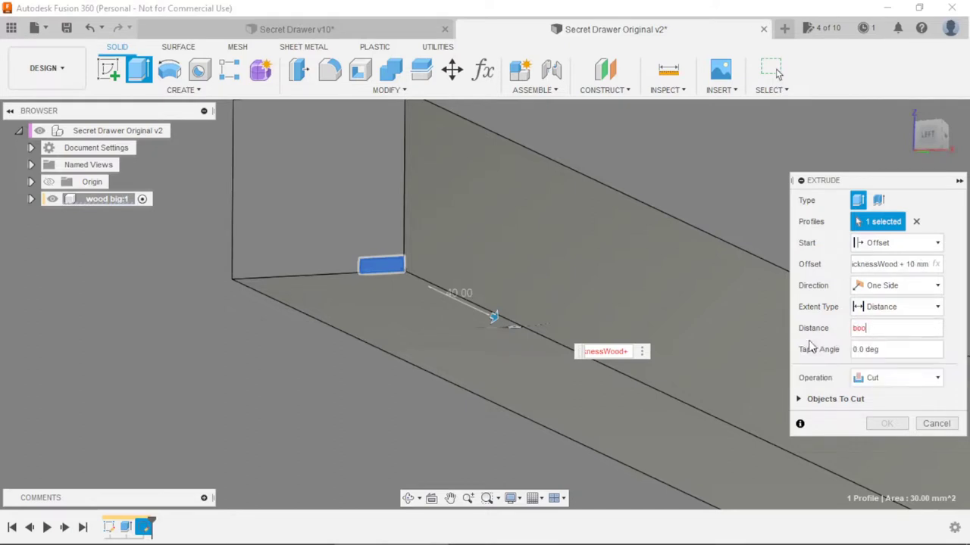
{"action": "key", "text": "BackSpace"}
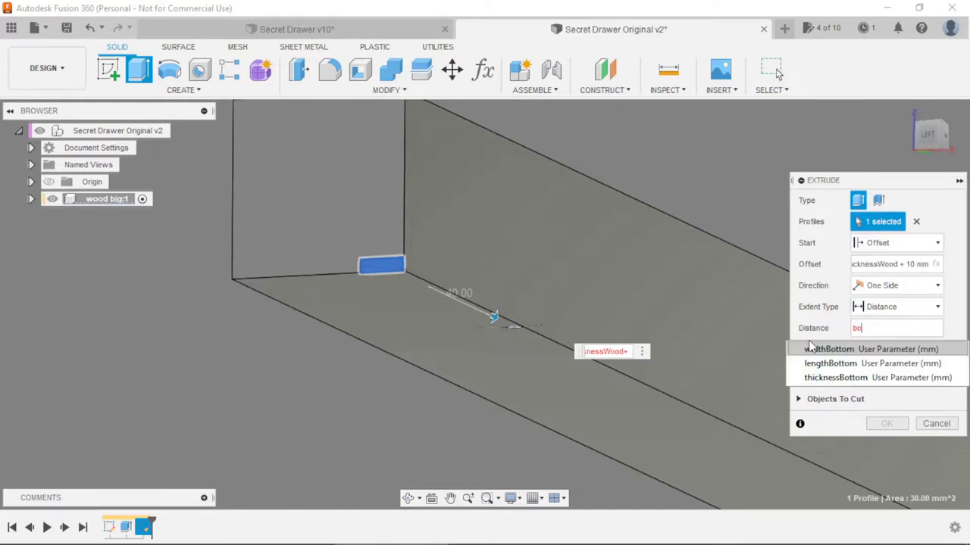
{"action": "key", "text": "Down"}
{"action": "key", "text": "Return"}
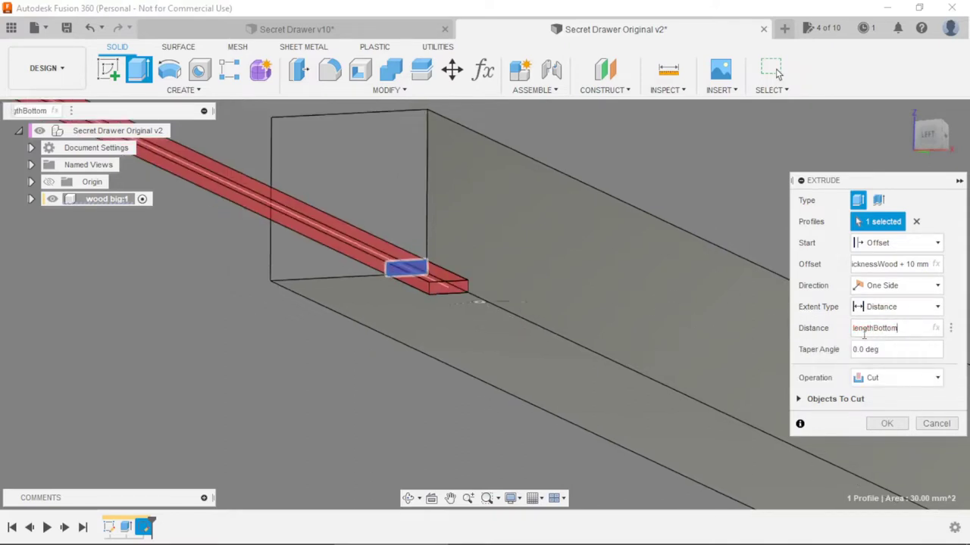
{"action": "type", "text": "-"}
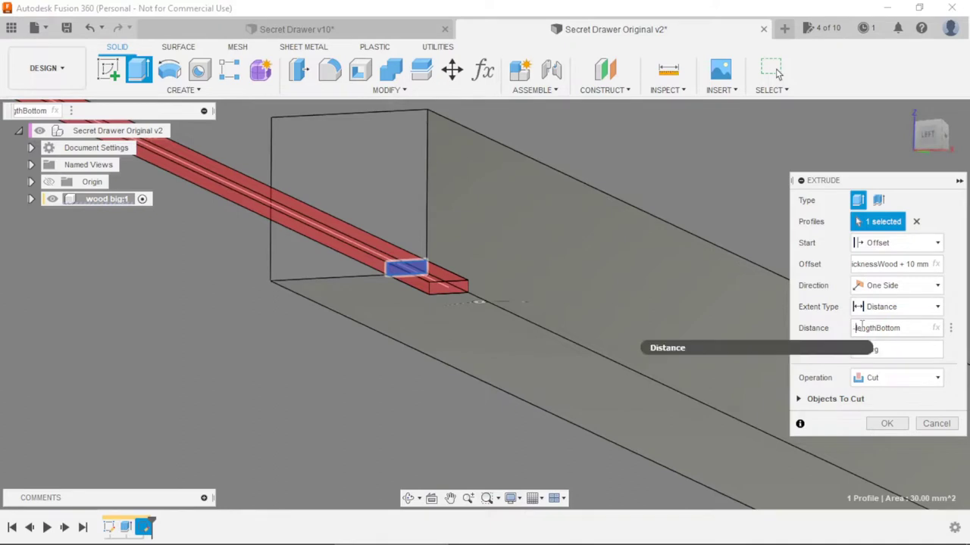
{"action": "scroll", "coordinate": [569, 251], "scroll_direction": "down", "scroll_amount": 2}
{"action": "scroll", "coordinate": [687, 372], "scroll_direction": "down", "scroll_amount": 2}
{"action": "scroll", "coordinate": [686, 383], "scroll_direction": "up", "scroll_amount": 2}
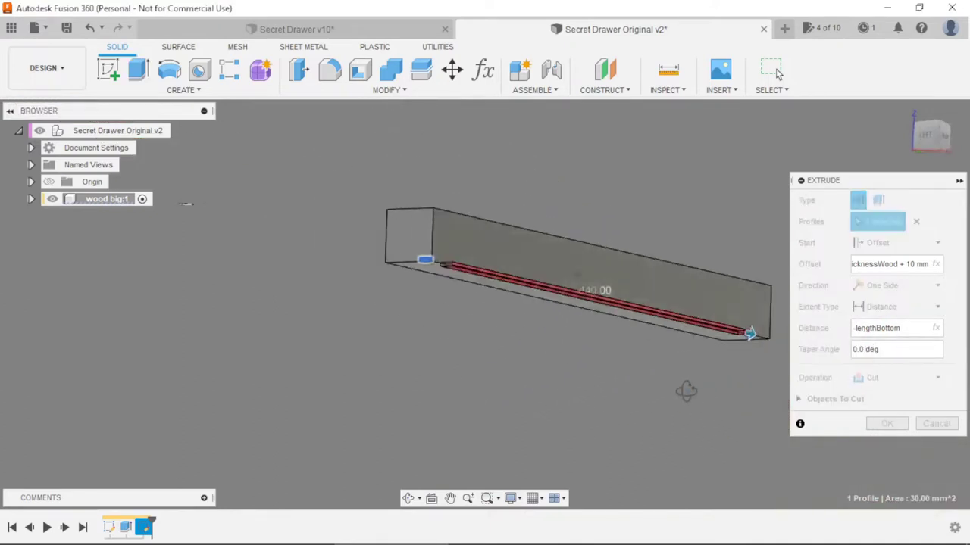
{"action": "scroll", "coordinate": [674, 375], "scroll_direction": "up", "scroll_amount": 2}
{"action": "left_click", "coordinate": [902, 426]}
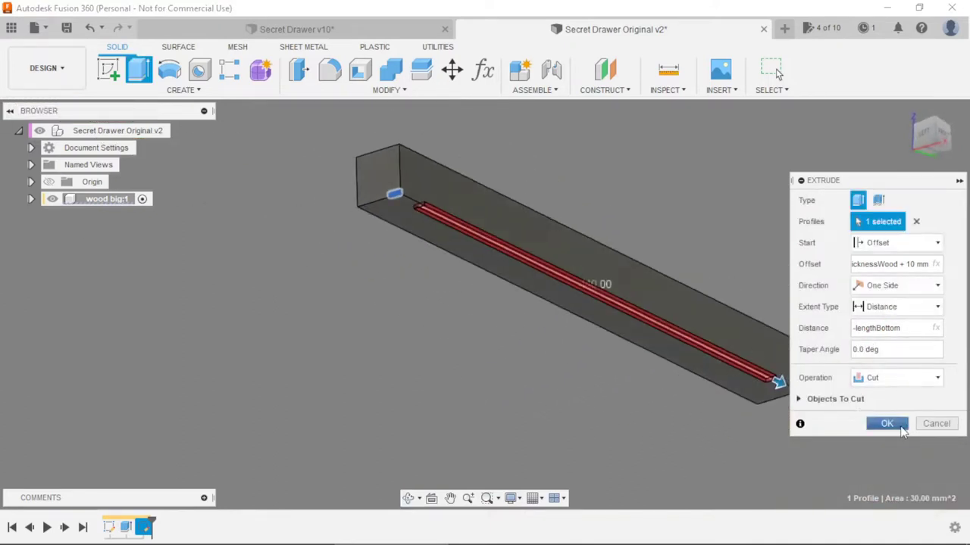
{"action": "mouse_move", "coordinate": [622, 229]}
{"action": "middle_mouse_down", "text": "shift"}
{"action": "mouse_move", "coordinate": [326, 284]}
{"action": "mouse_move", "coordinate": [385, 299]}
{"action": "middle_mouse_up", "text": "shift"}
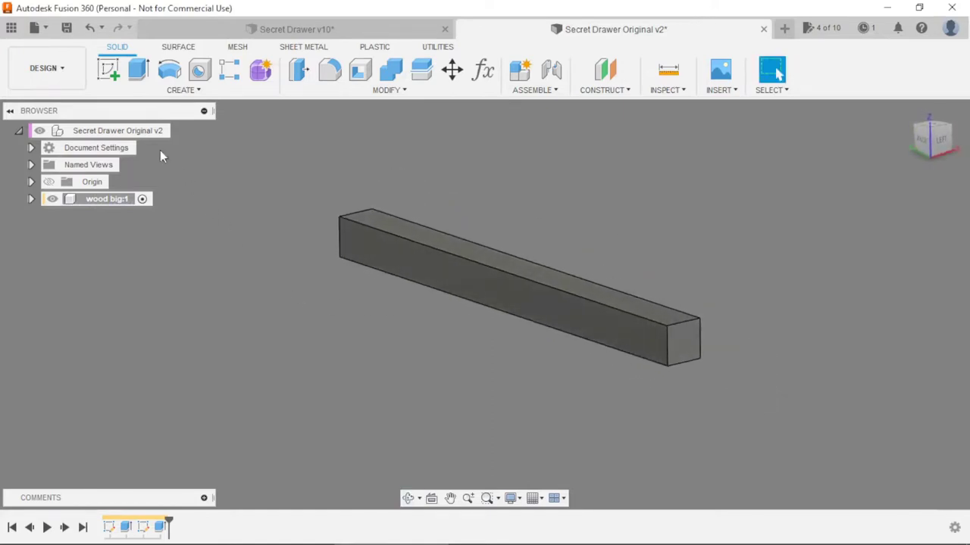
- Sketch on the bar's side face and place two points near its left and right ends
{"action": "left_click", "coordinate": [108, 70]}
{"action": "left_click", "coordinate": [423, 276]}
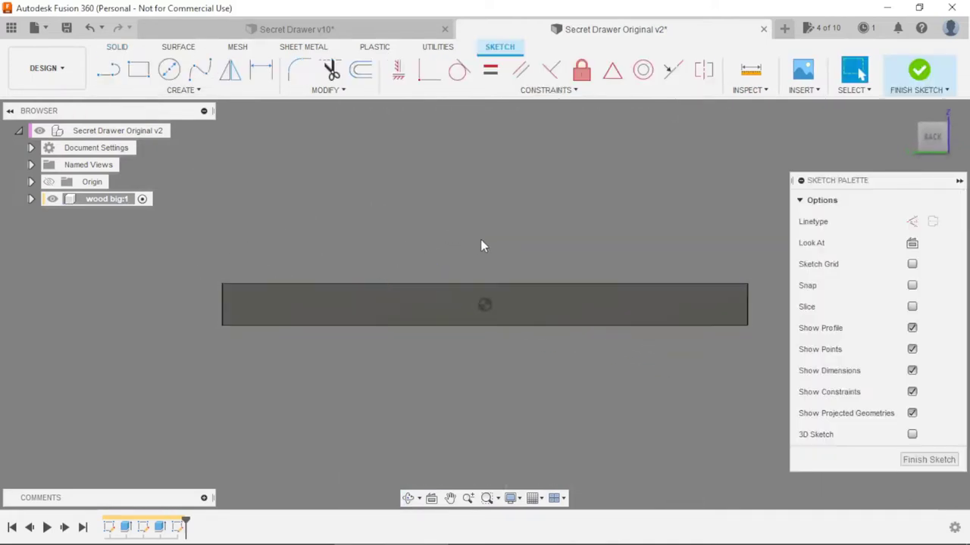
{"action": "scroll", "coordinate": [481, 247], "scroll_direction": "up", "scroll_amount": 1}
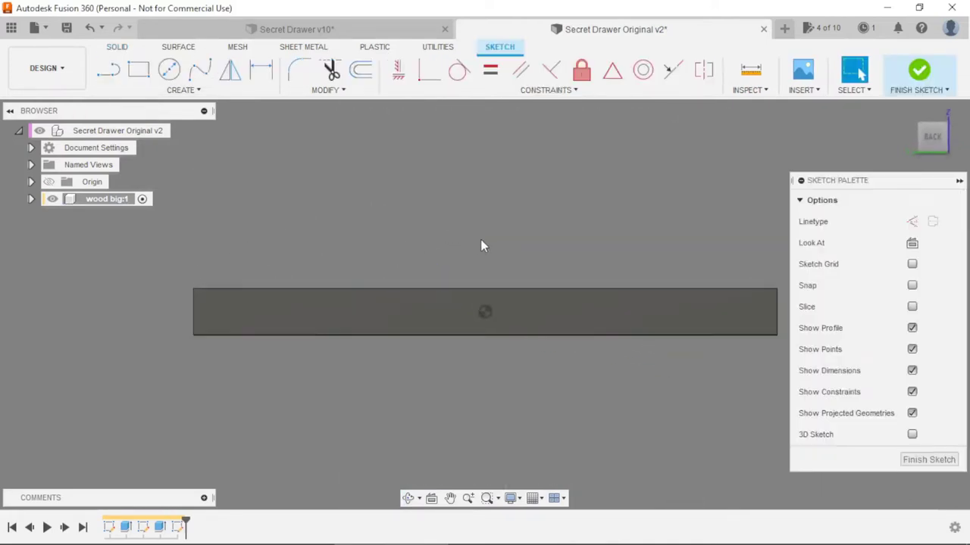
{"action": "left_click", "coordinate": [182, 90]}
{"action": "left_click", "coordinate": [121, 246]}
{"action": "left_click", "coordinate": [236, 323]}
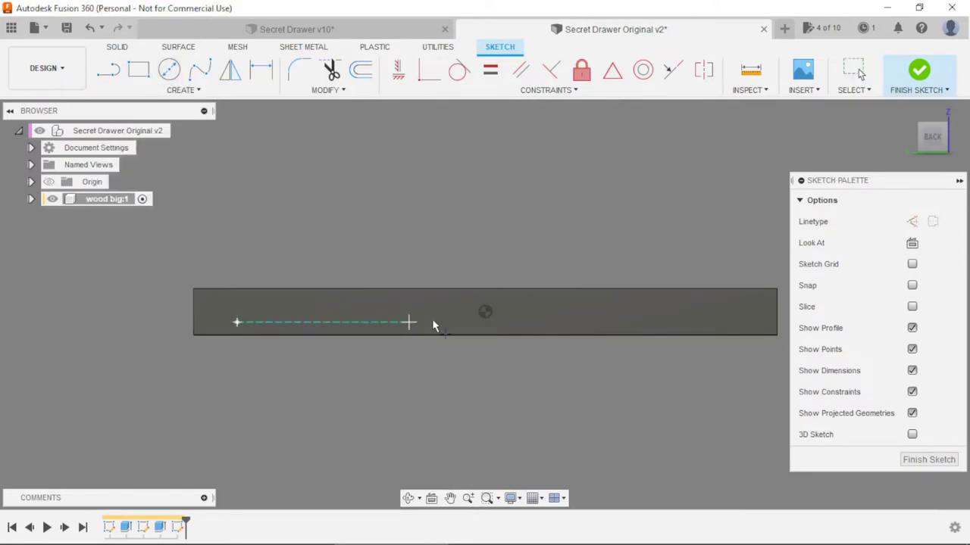
{"action": "left_click", "coordinate": [574, 322]}
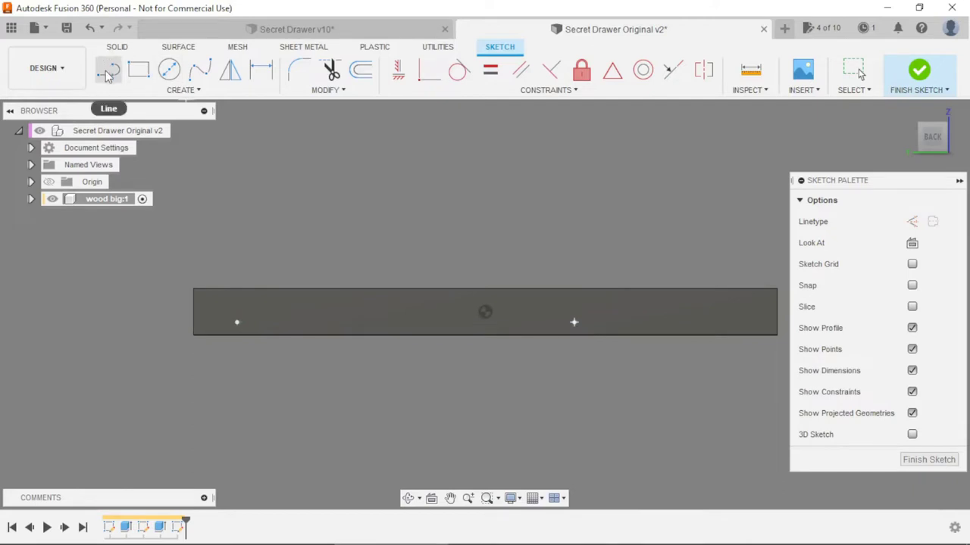
- Dimension the left point 20 mm from the bar's end using a thicknessWood expression
{"action": "left_click", "coordinate": [276, 73]}
{"action": "scroll", "coordinate": [192, 334], "scroll_direction": "up", "scroll_amount": 3}
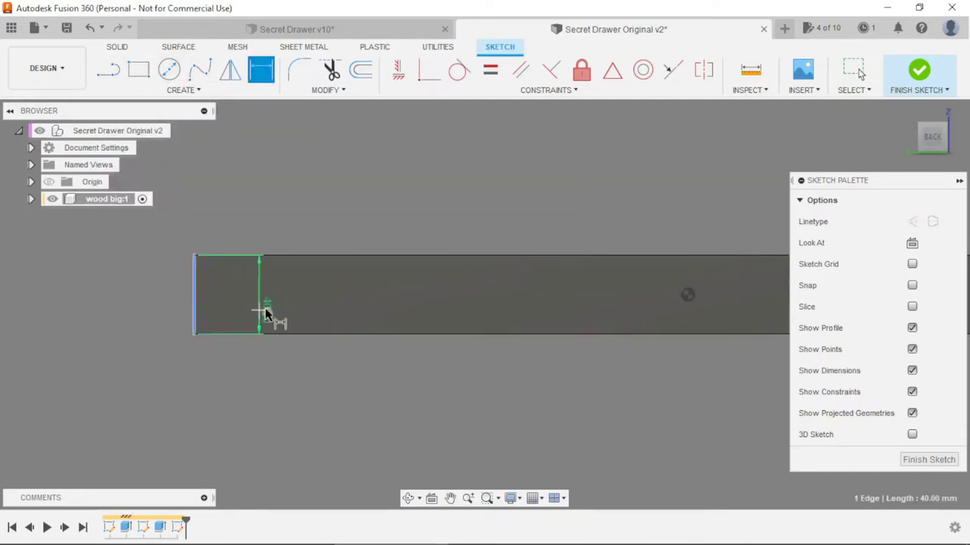
{"action": "left_click", "coordinate": [267, 312]}
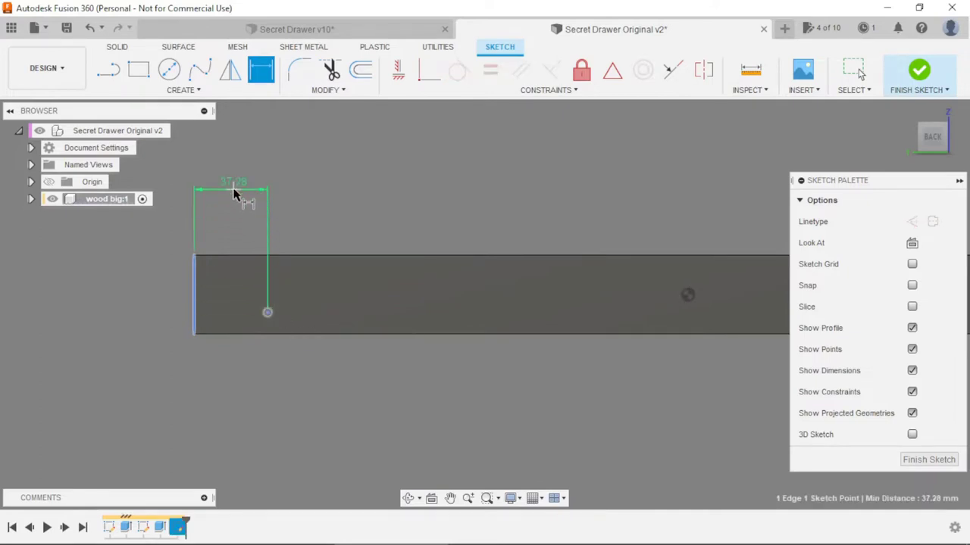
{"action": "left_click", "coordinate": [233, 194]}
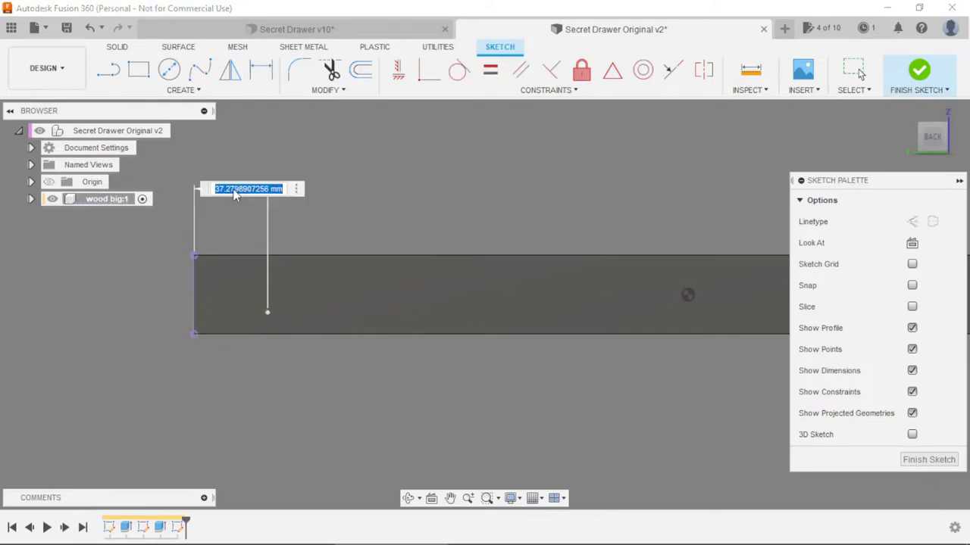
{"action": "type", "text": "thi"}
{"action": "key", "text": "Down"}
{"action": "key", "text": "Down"}
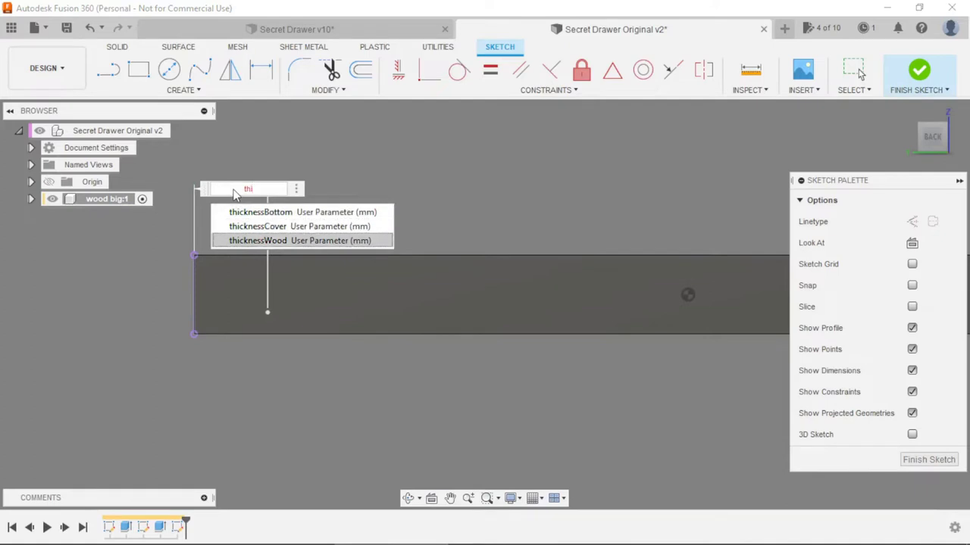
{"action": "key", "text": "Return"}
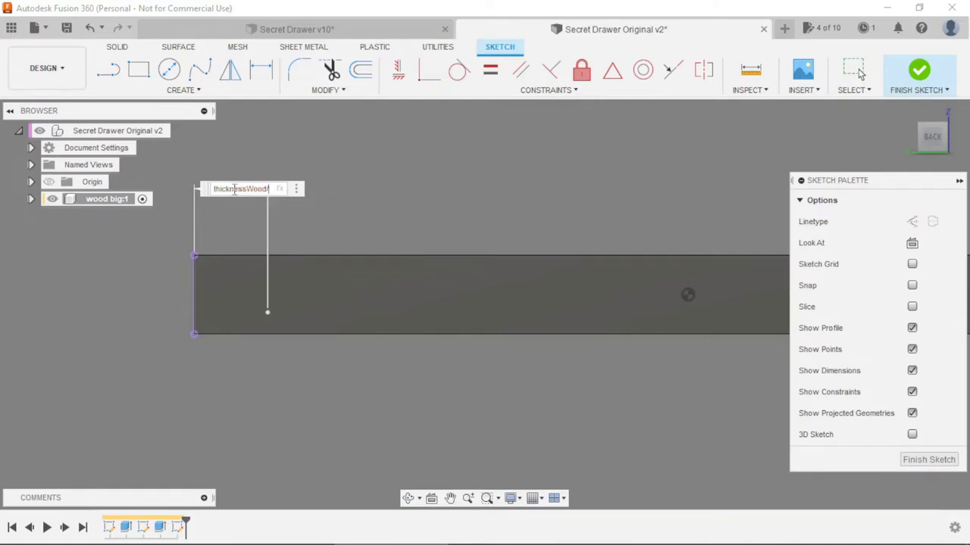
{"action": "key", "text": "Return"}
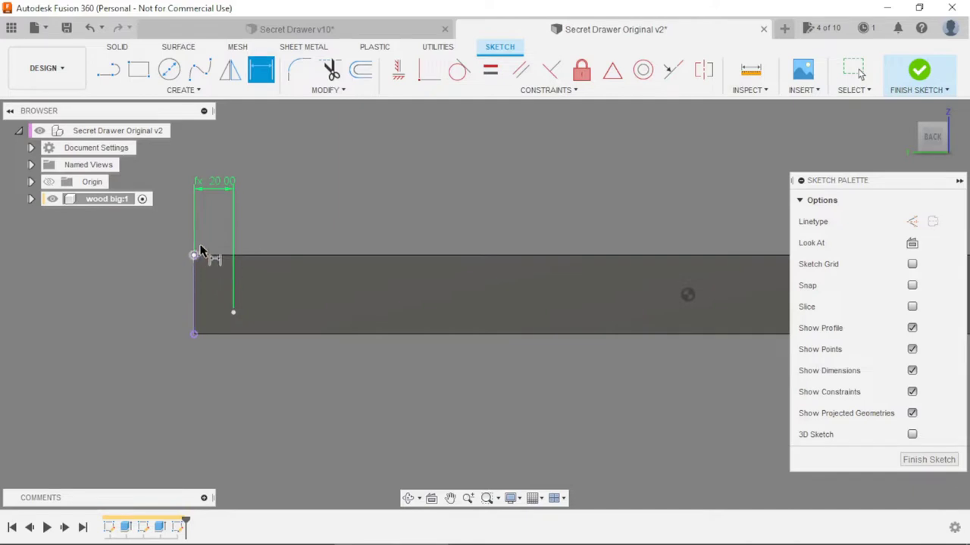
- Draw a line along the full bar and convert it to a construction centreline
{"action": "left_click", "coordinate": [108, 69]}
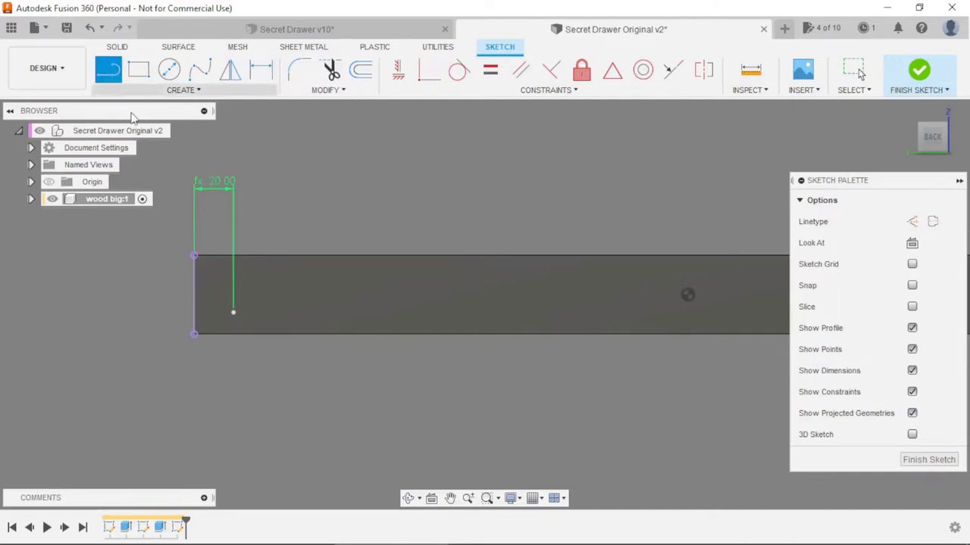
{"action": "left_click", "coordinate": [195, 296]}
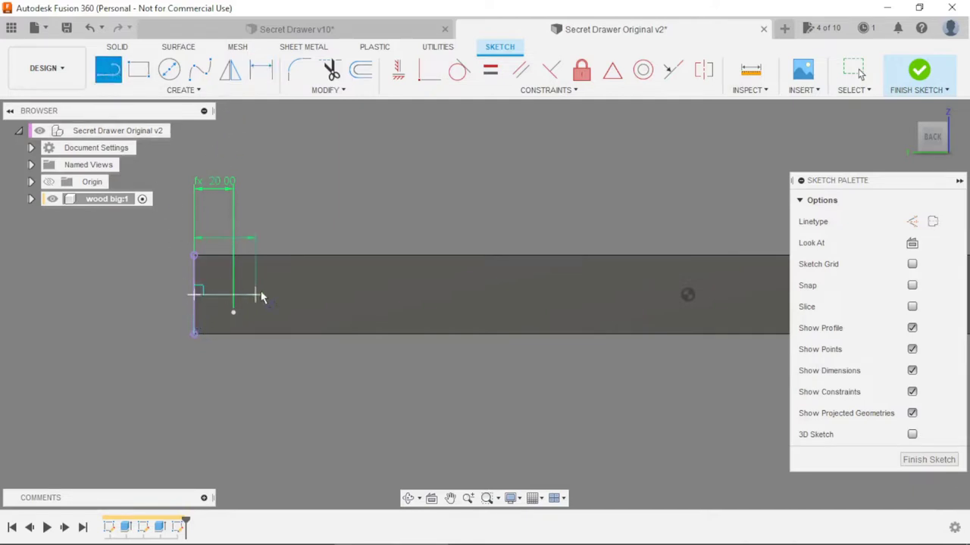
{"action": "scroll", "coordinate": [342, 294], "scroll_direction": "down", "scroll_amount": 5}
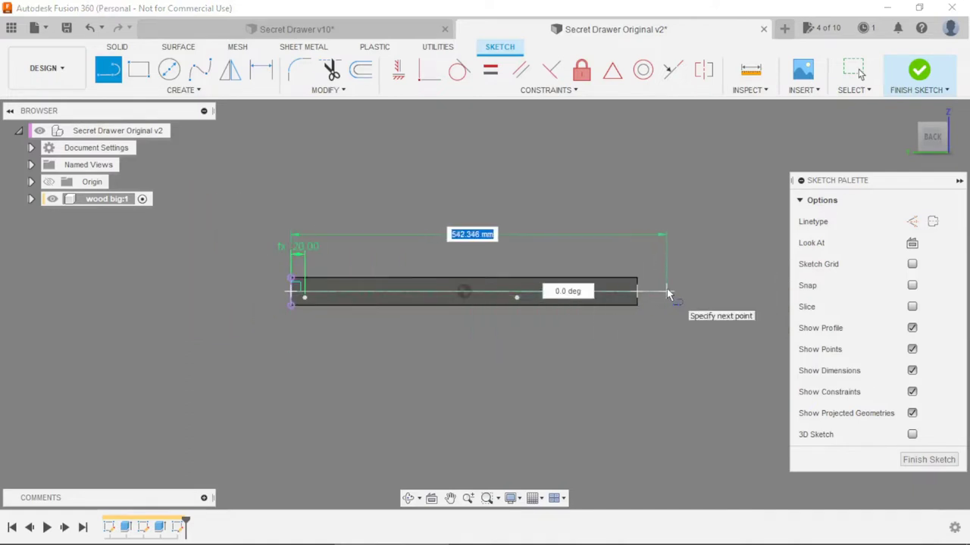
{"action": "left_click", "coordinate": [666, 292]}
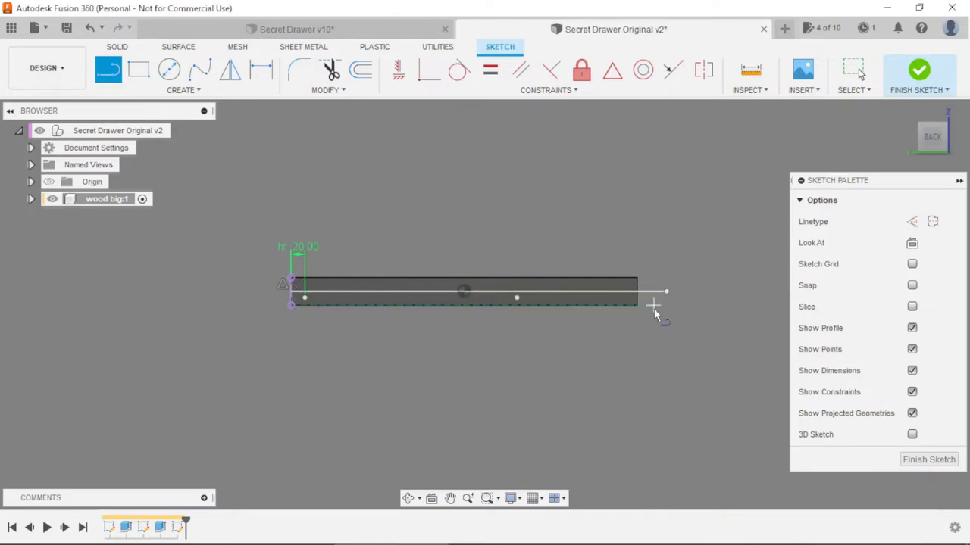
{"action": "key", "text": "Escape"}
{"action": "left_click", "coordinate": [647, 293]}
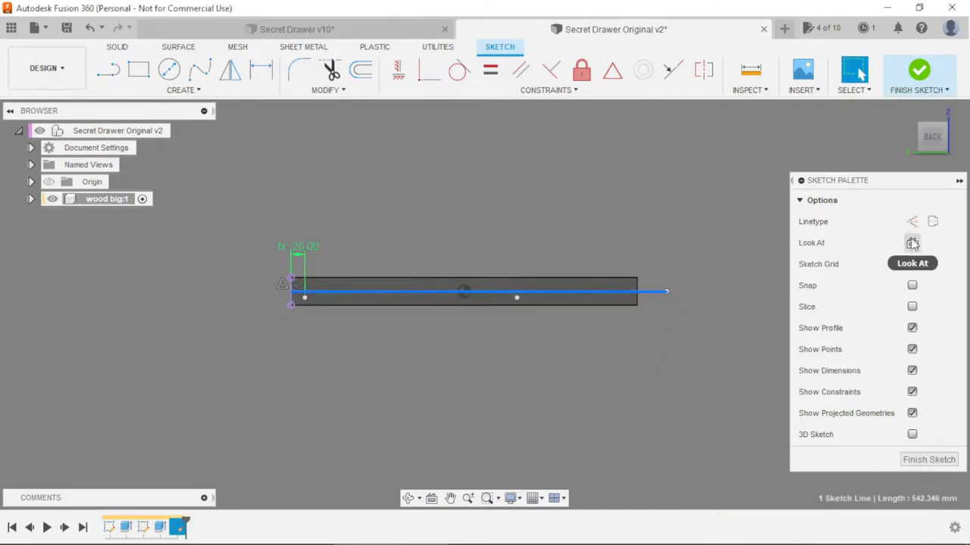
{"action": "left_click", "coordinate": [913, 221]}
{"action": "scroll", "coordinate": [474, 297], "scroll_direction": "up", "scroll_amount": 2}
{"action": "scroll", "coordinate": [250, 295], "scroll_direction": "up", "scroll_amount": 3}
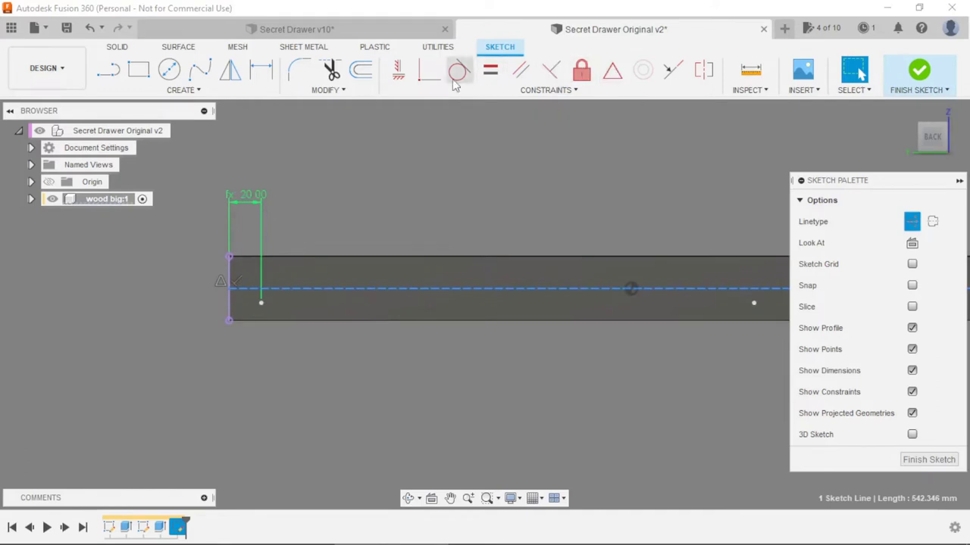
- Apply a coincident constraint using the construction centreline
{"action": "left_click", "coordinate": [421, 80]}
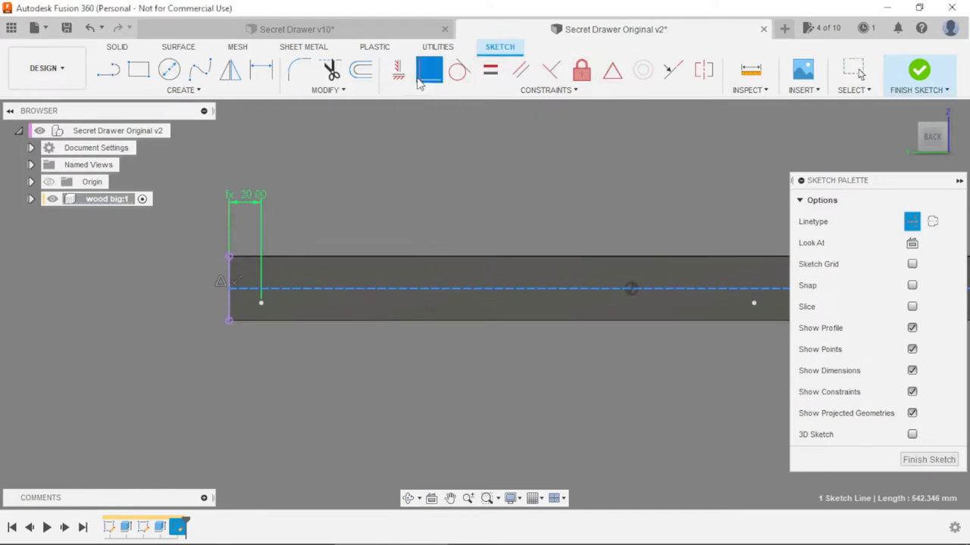
{"action": "left_click", "coordinate": [278, 288]}
{"action": "scroll", "coordinate": [281, 311], "scroll_direction": "down", "scroll_amount": 2}
{"action": "scroll", "coordinate": [281, 311], "scroll_direction": "down", "scroll_amount": 2}
{"action": "scroll", "coordinate": [712, 295], "scroll_direction": "up", "scroll_amount": 3}
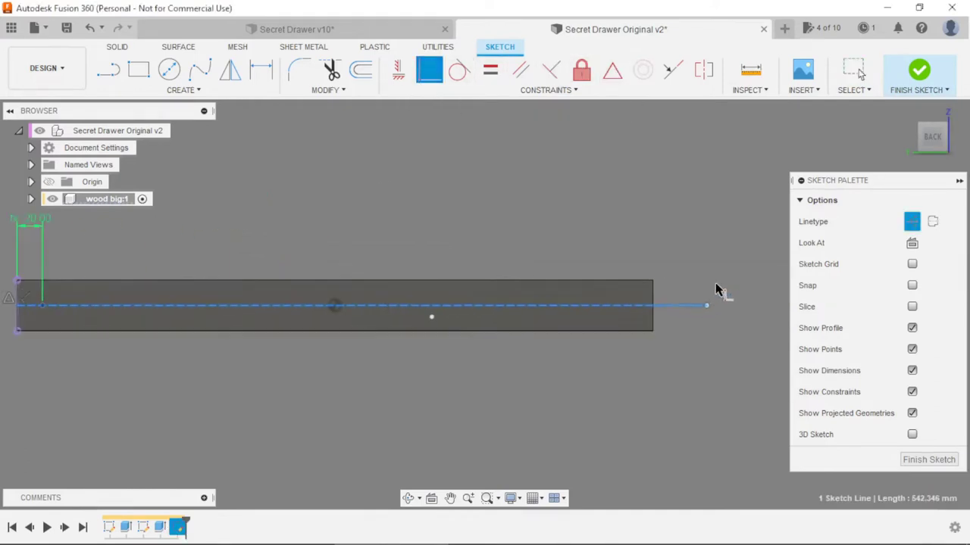
{"action": "key", "text": "Escape"}
- Dimension the right point from the bar's right edge with d171
{"action": "left_click", "coordinate": [266, 72]}
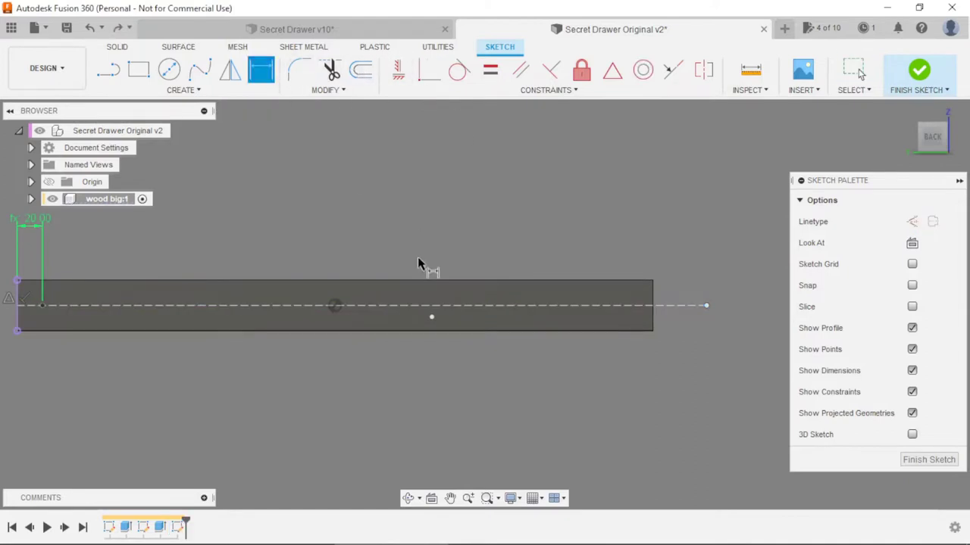
{"action": "left_click", "coordinate": [431, 317]}
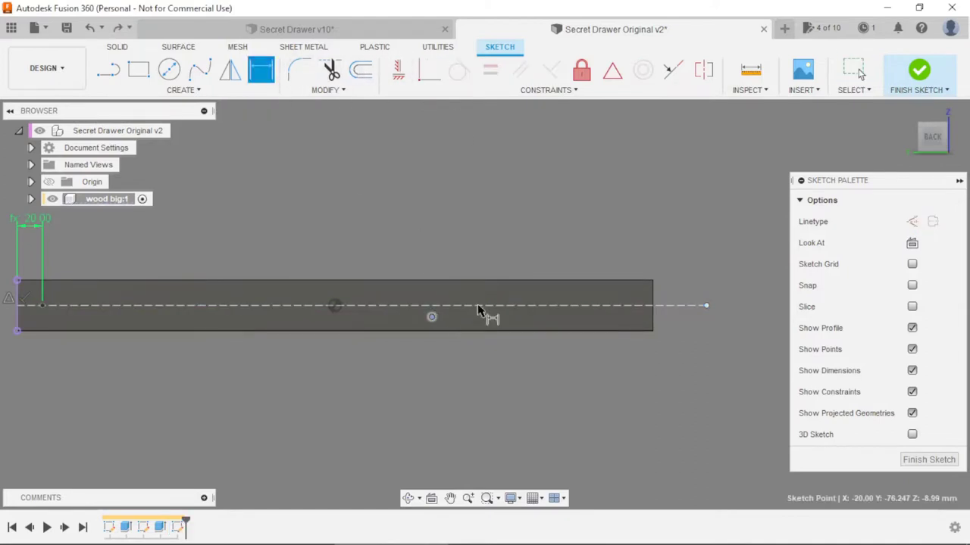
{"action": "left_click", "coordinate": [653, 299]}
{"action": "left_click", "coordinate": [584, 238]}
{"action": "type", "text": "d171"}
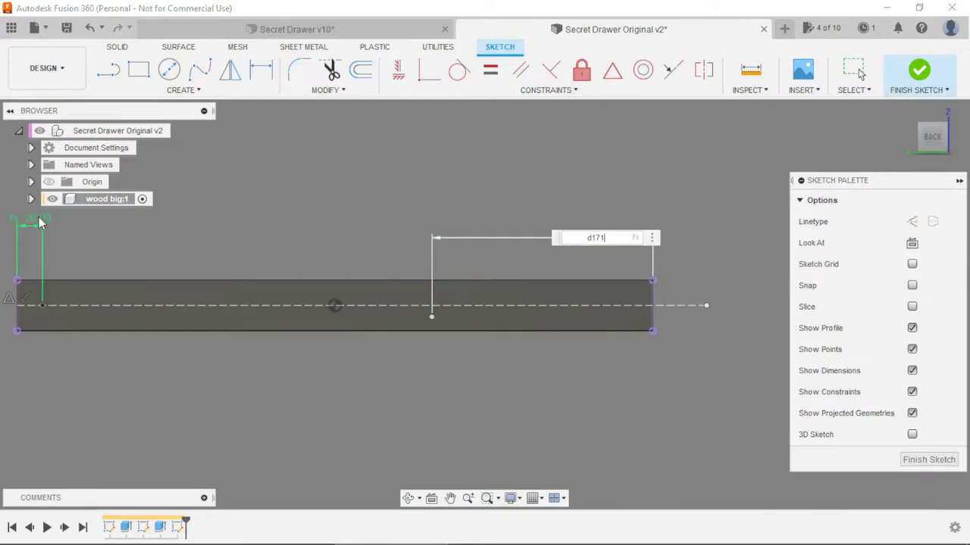
{"action": "key", "text": "Return"}
- Make the right-end sketch point coincident with the construction centreline
{"action": "scroll", "coordinate": [600, 317], "scroll_direction": "up", "scroll_amount": 2}
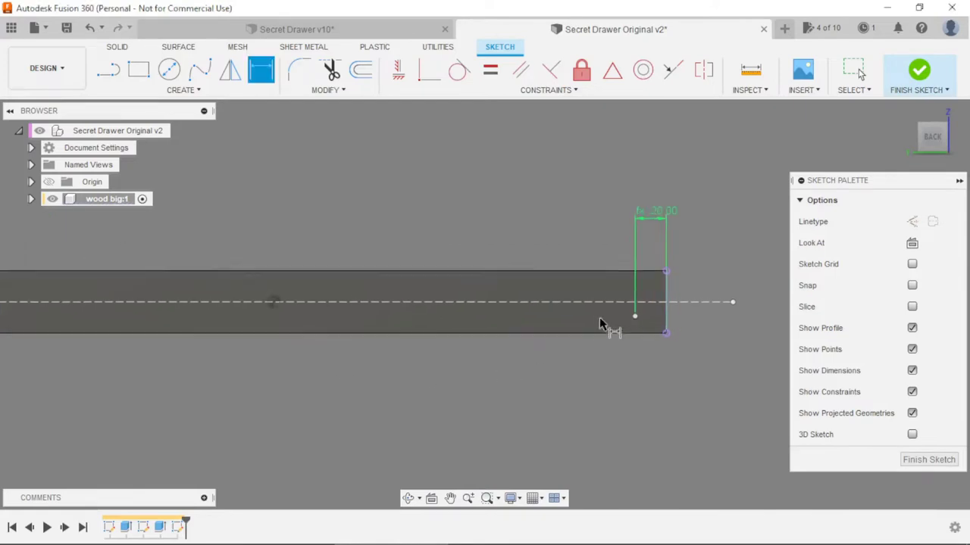
{"action": "left_click", "coordinate": [429, 69]}
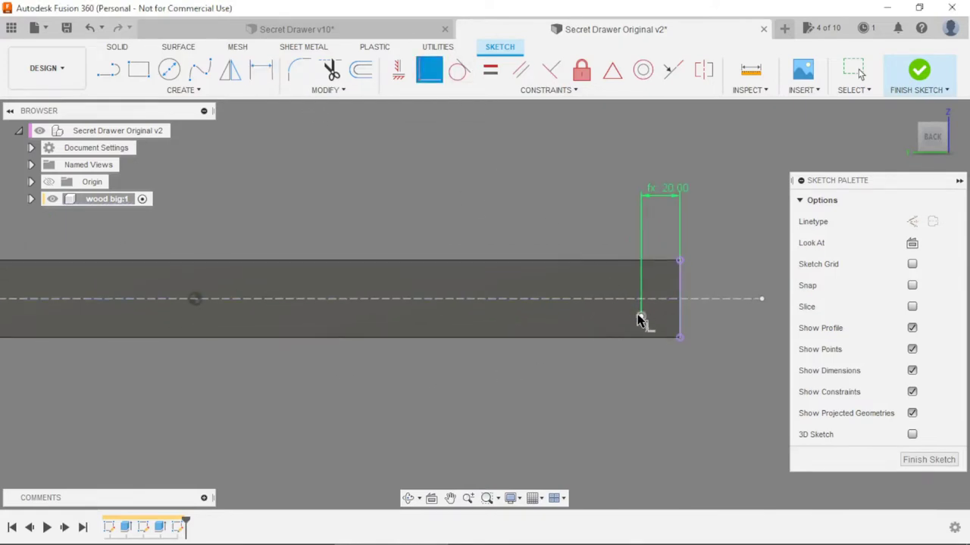
{"action": "left_click", "coordinate": [656, 300]}
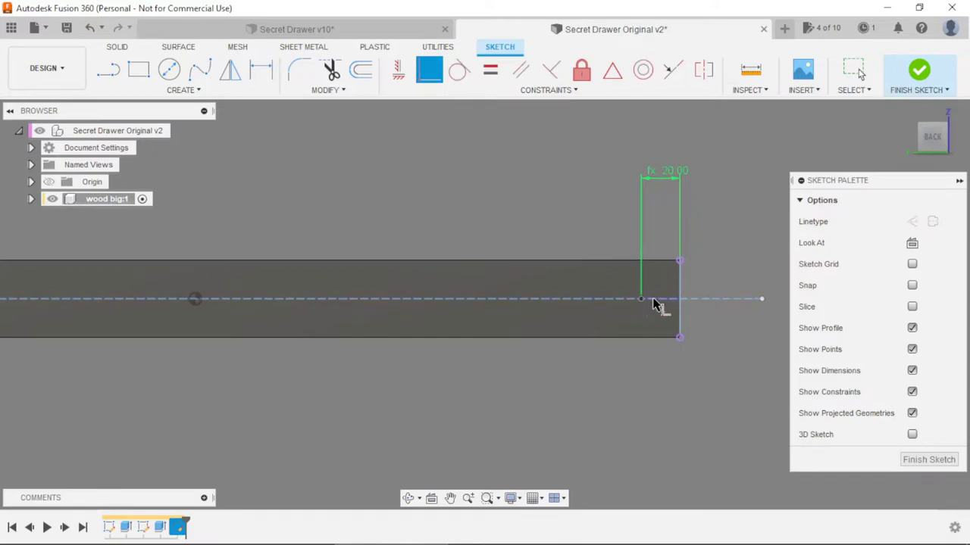
{"action": "left_click", "coordinate": [918, 70]}
- Finish the sketch and place holes at both end sketch points
{"action": "left_click", "coordinate": [921, 72]}
{"action": "mouse_move", "coordinate": [730, 261]}
{"action": "middle_mouse_down", "text": "shift"}
{"action": "mouse_move", "coordinate": [725, 287]}
{"action": "mouse_move", "coordinate": [697, 318]}
{"action": "middle_mouse_up", "text": "shift"}
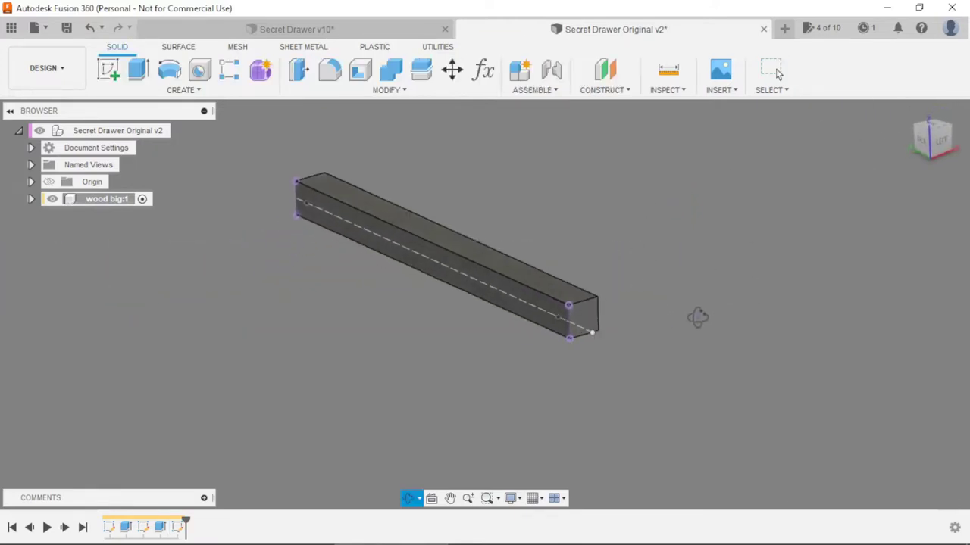
{"action": "left_click", "coordinate": [198, 70]}
{"action": "left_click", "coordinate": [266, 206]}
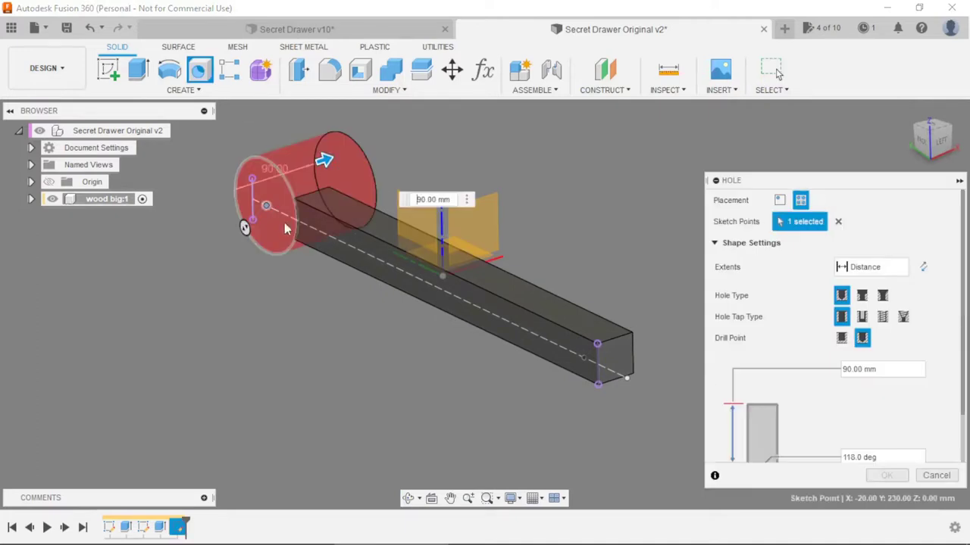
{"action": "left_click", "coordinate": [584, 358]}
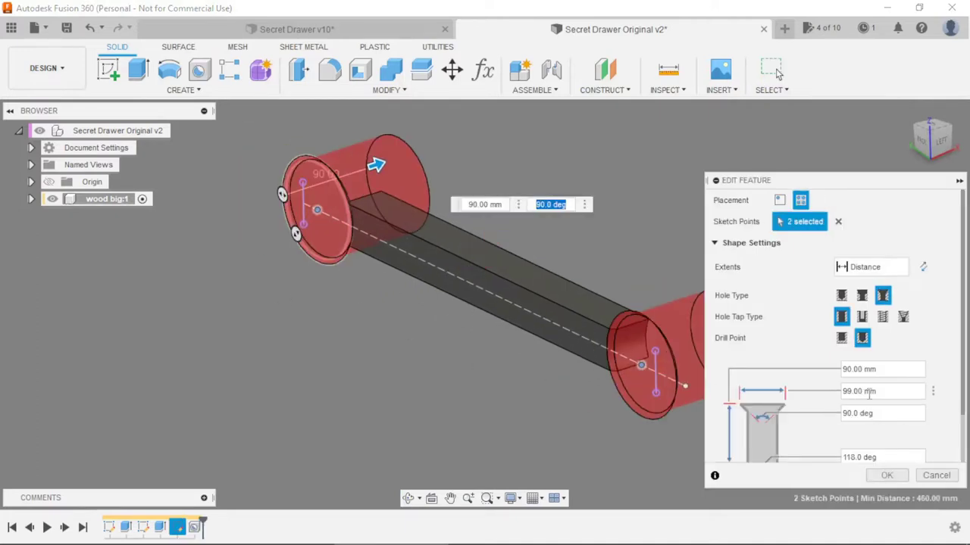
- Make them 5 mm countersunk holes, 90 mm deep with 8 mm countersinks, and confirm
{"action": "left_click", "coordinate": [869, 392]}
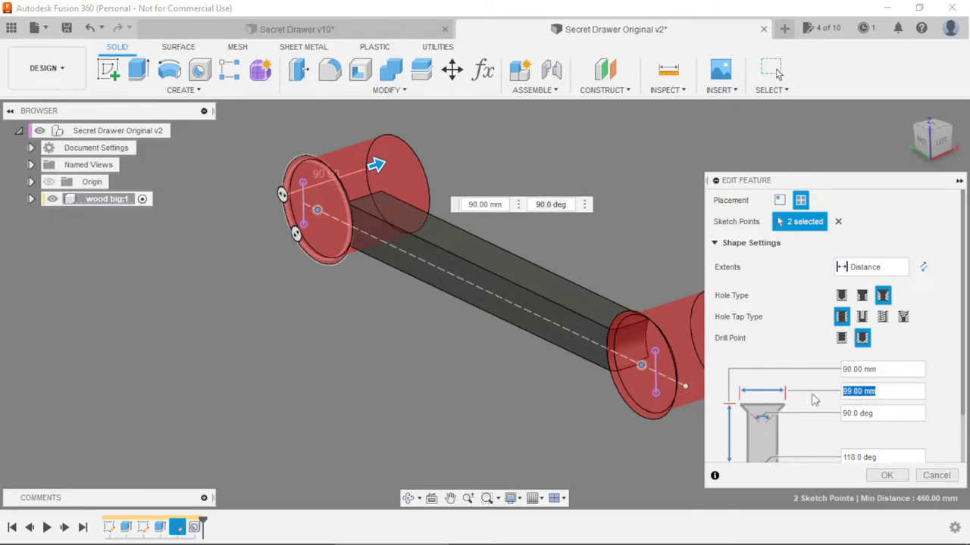
{"action": "scroll", "coordinate": [787, 342], "scroll_direction": "down", "scroll_amount": 2}
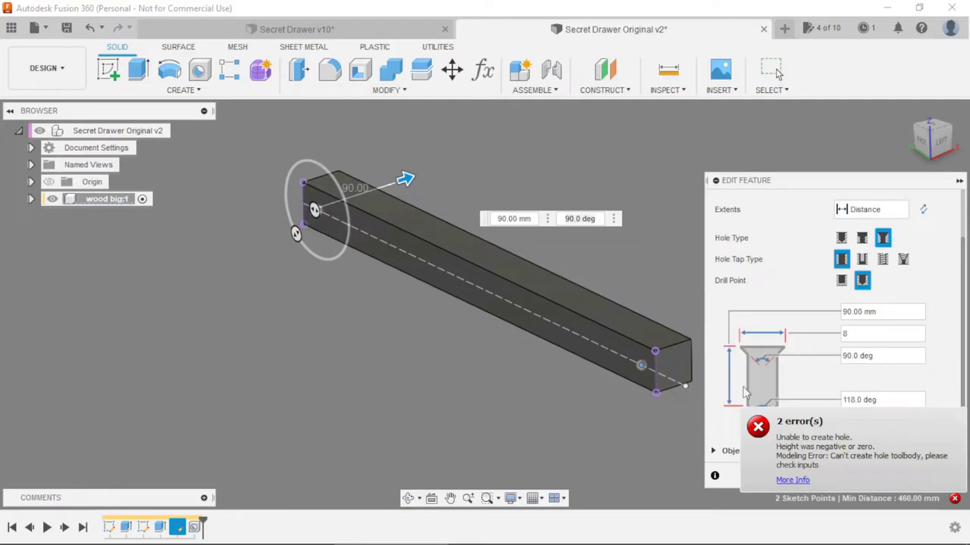
{"action": "scroll", "coordinate": [781, 318], "scroll_direction": "down", "scroll_amount": 2}
{"action": "scroll", "coordinate": [816, 243], "scroll_direction": "down", "scroll_amount": 2}
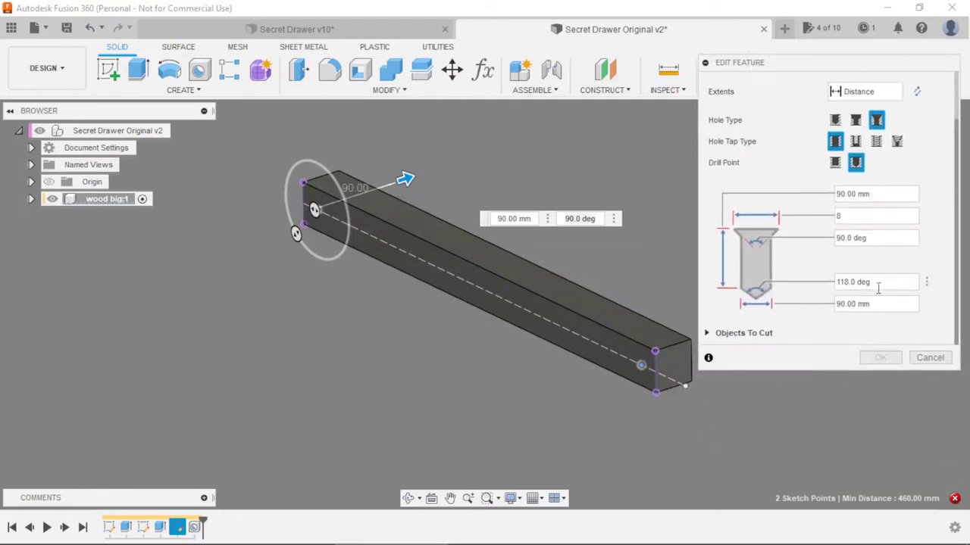
{"action": "scroll", "coordinate": [867, 311], "scroll_direction": "up", "scroll_amount": 2}
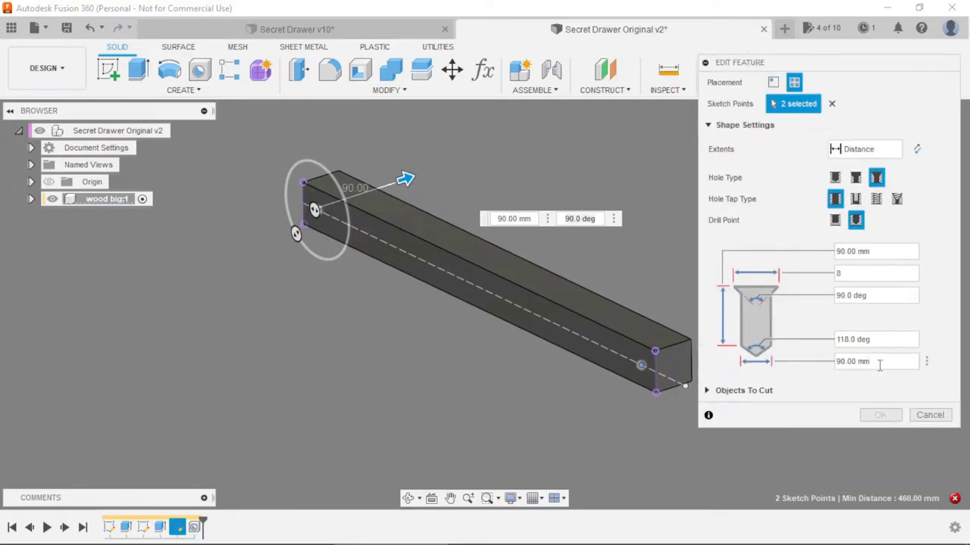
{"action": "type", "text": "5"}
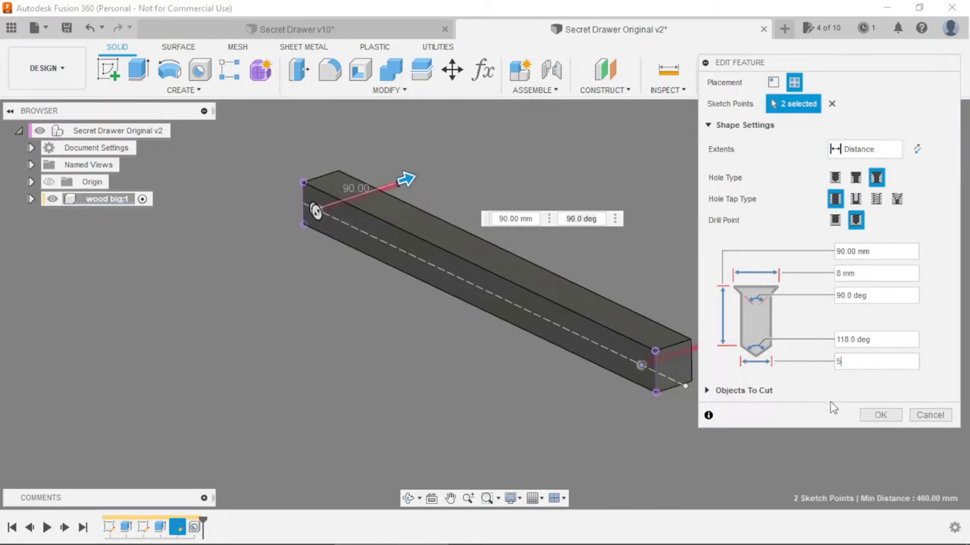
{"action": "left_click", "coordinate": [707, 393]}
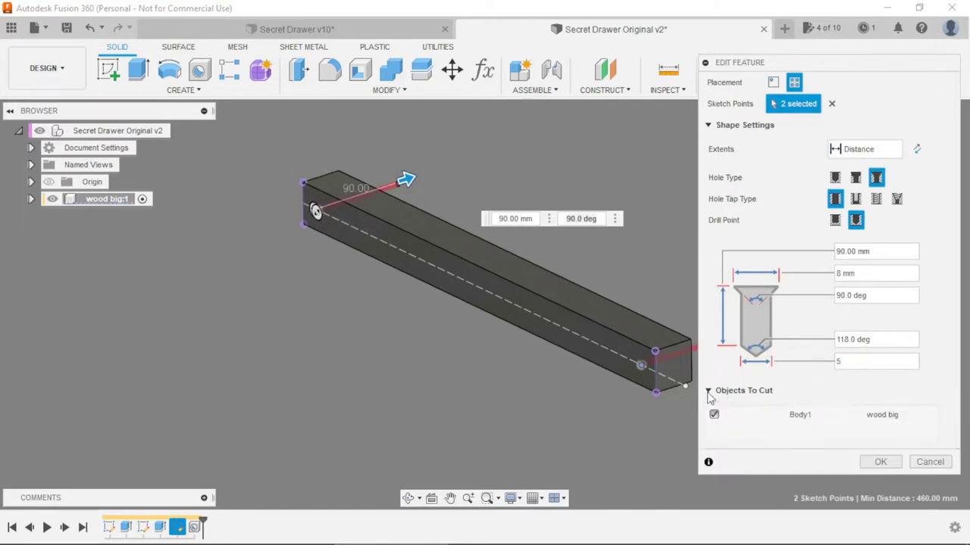
{"action": "left_click", "coordinate": [880, 462]}
{"action": "scroll", "coordinate": [659, 389], "scroll_direction": "up", "scroll_amount": 1}
{"action": "scroll", "coordinate": [687, 374], "scroll_direction": "up", "scroll_amount": 4}
- Orbit around the finished bar to inspect the groove and holes from below
{"action": "scroll", "coordinate": [688, 373], "scroll_direction": "down", "scroll_amount": 5}
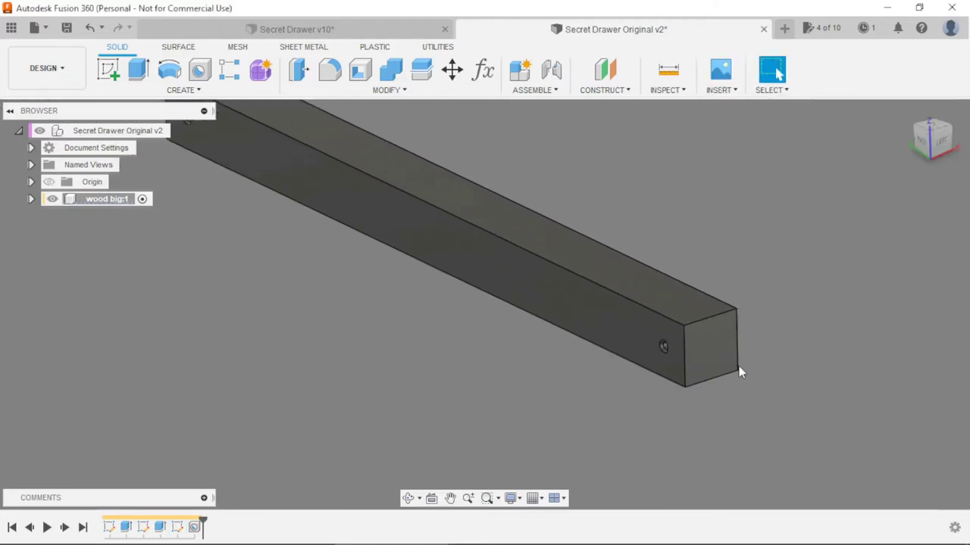
{"action": "scroll", "coordinate": [738, 366], "scroll_direction": "down", "scroll_amount": 3}
{"action": "mouse_move", "coordinate": [675, 424]}
{"action": "middle_mouse_down", "text": "shift"}
{"action": "mouse_move", "coordinate": [637, 385]}
{"action": "mouse_move", "coordinate": [564, 449]}
{"action": "middle_mouse_up", "text": "shift"}
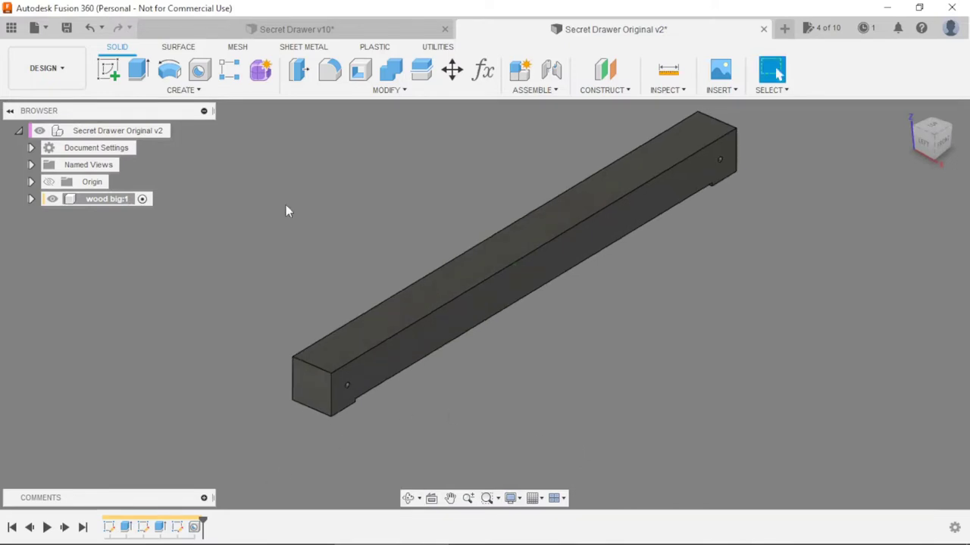
{"action": "mouse_move", "coordinate": [470, 361]}
{"action": "middle_mouse_down", "text": "shift"}
{"action": "mouse_move", "coordinate": [598, 366]}
{"action": "mouse_move", "coordinate": [507, 356]}
{"action": "mouse_move", "coordinate": [556, 357]}
{"action": "mouse_move", "coordinate": [559, 369]}
{"action": "mouse_move", "coordinate": [557, 345]}
{"action": "mouse_move", "coordinate": [560, 371]}
{"action": "middle_mouse_up", "text": "shift"}
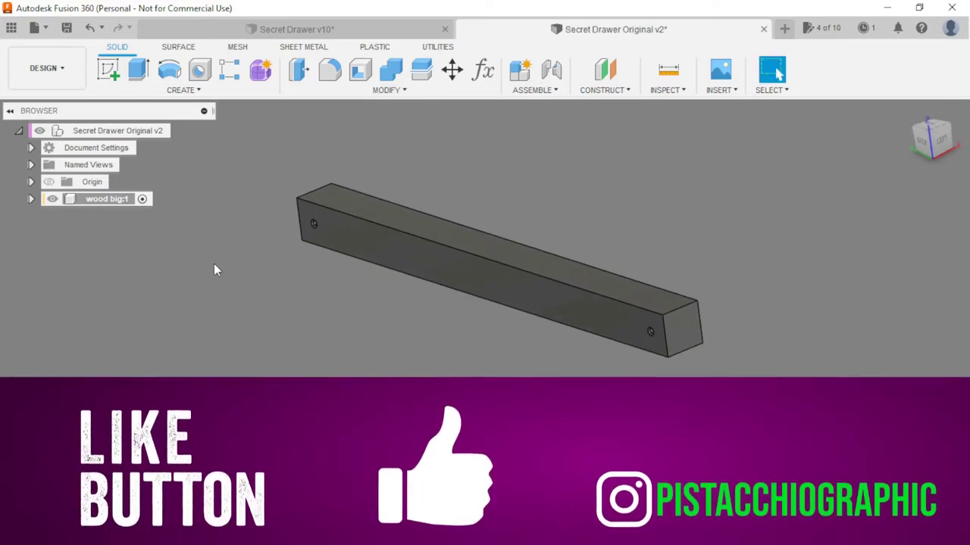
- Start a sketch on the bar's front face and draw a horizontal line across it
{"action": "left_click", "coordinate": [107, 69]}
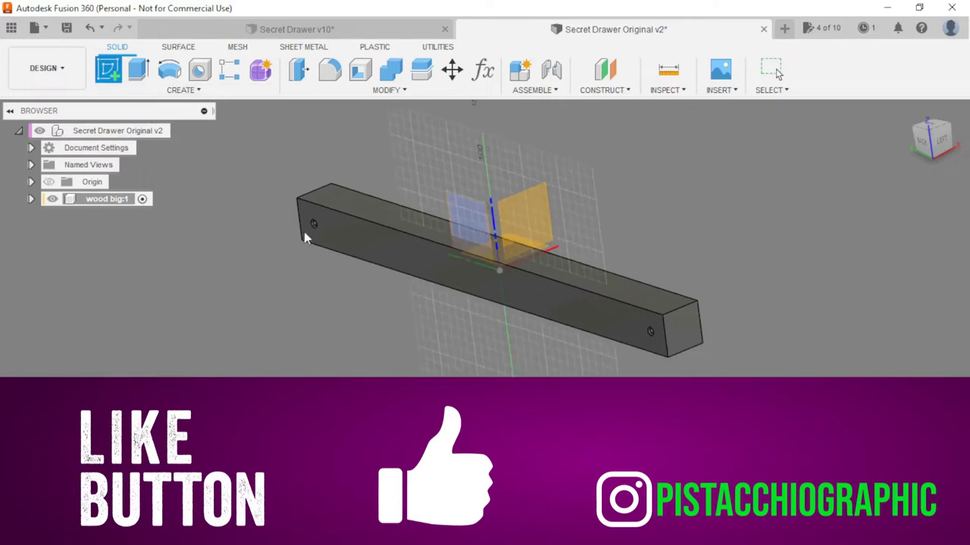
{"action": "left_click", "coordinate": [361, 240]}
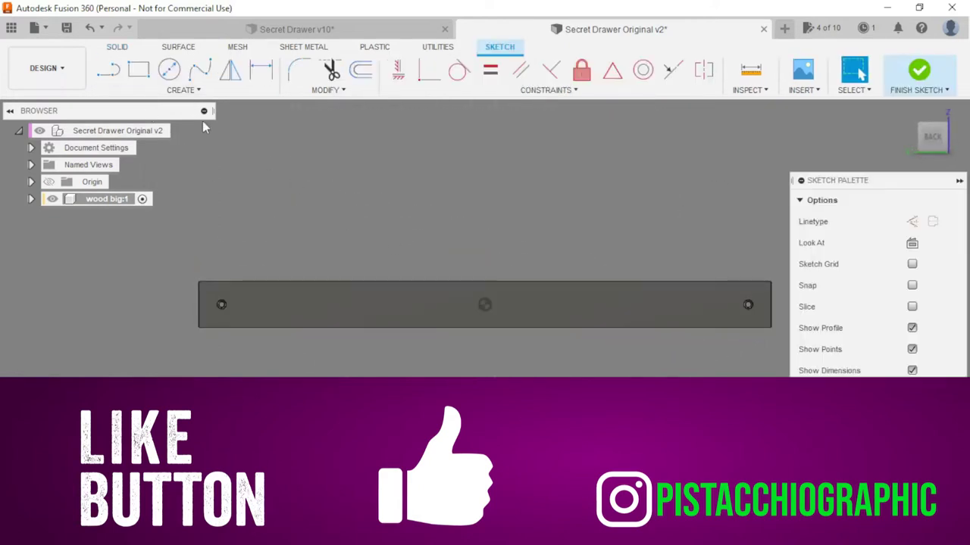
{"action": "left_click", "coordinate": [182, 90]}
{"action": "mouse_move", "coordinate": [116, 199]}
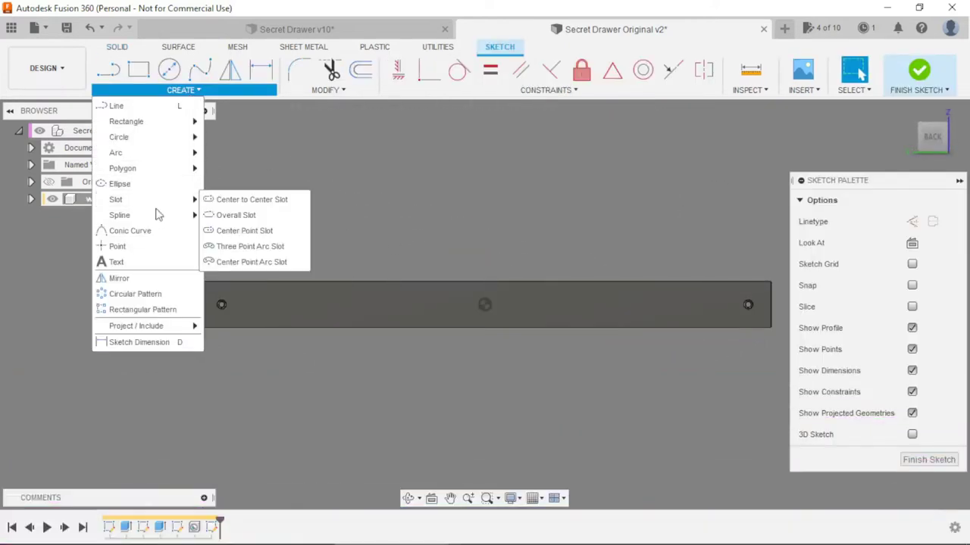
{"action": "left_click", "coordinate": [144, 246]}
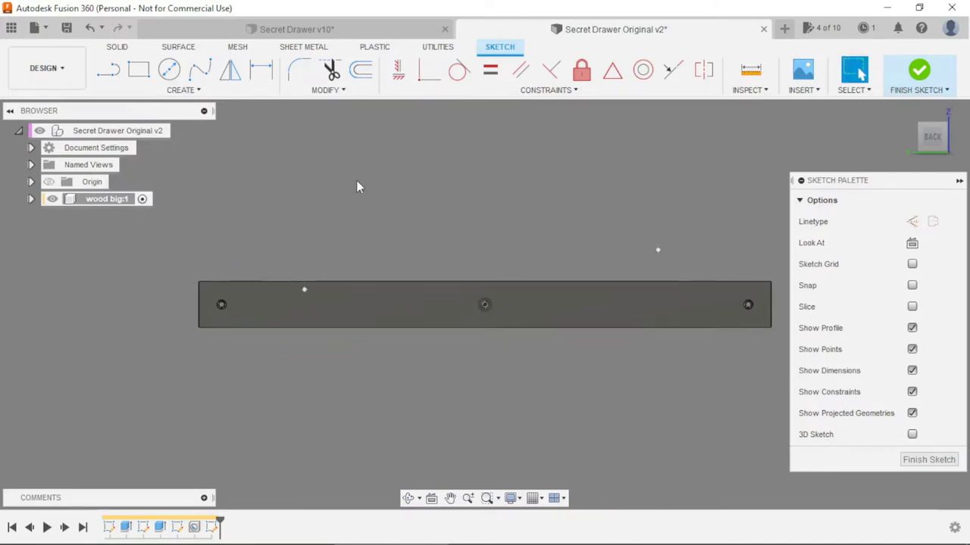
{"action": "left_click", "coordinate": [108, 69]}
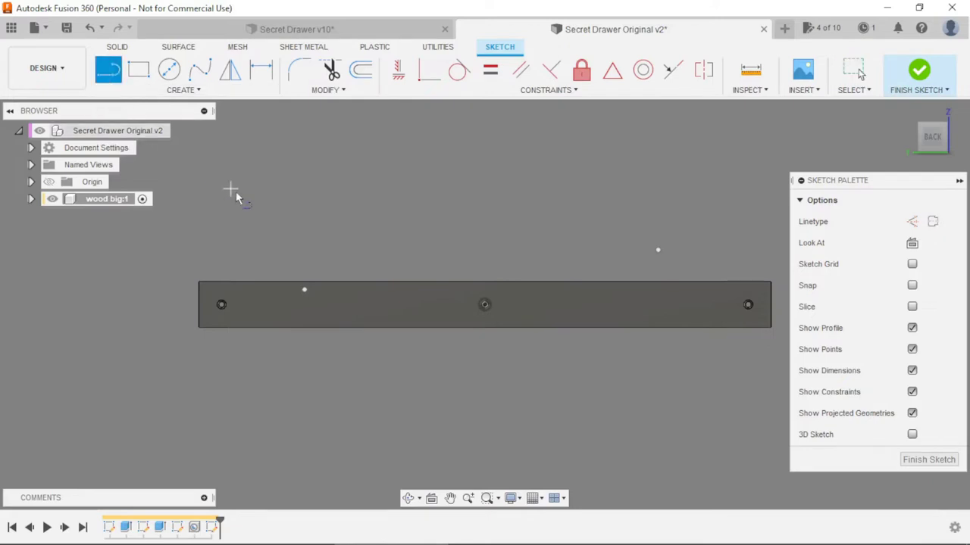
{"action": "left_click", "coordinate": [191, 256]}
{"action": "left_click", "coordinate": [565, 256]}
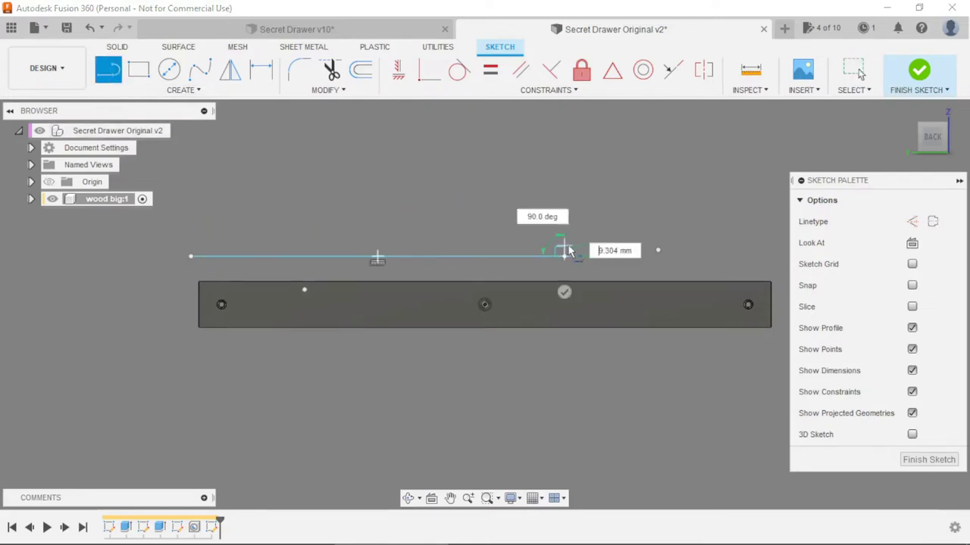
{"action": "key", "text": "Escape"}
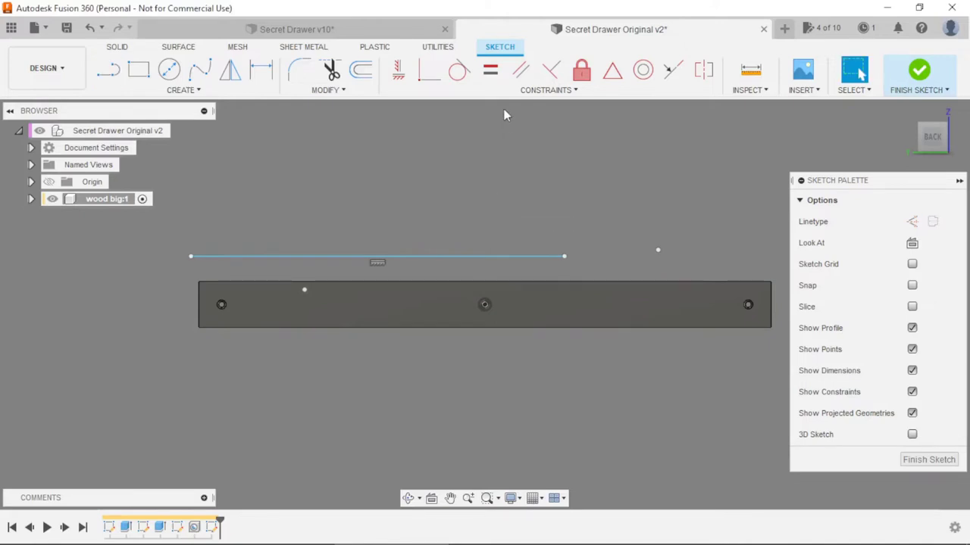
- Centre the line on the bar's midpoint and convert it to a construction line
{"action": "left_click", "coordinate": [612, 70]}
{"action": "left_click", "coordinate": [429, 256]}
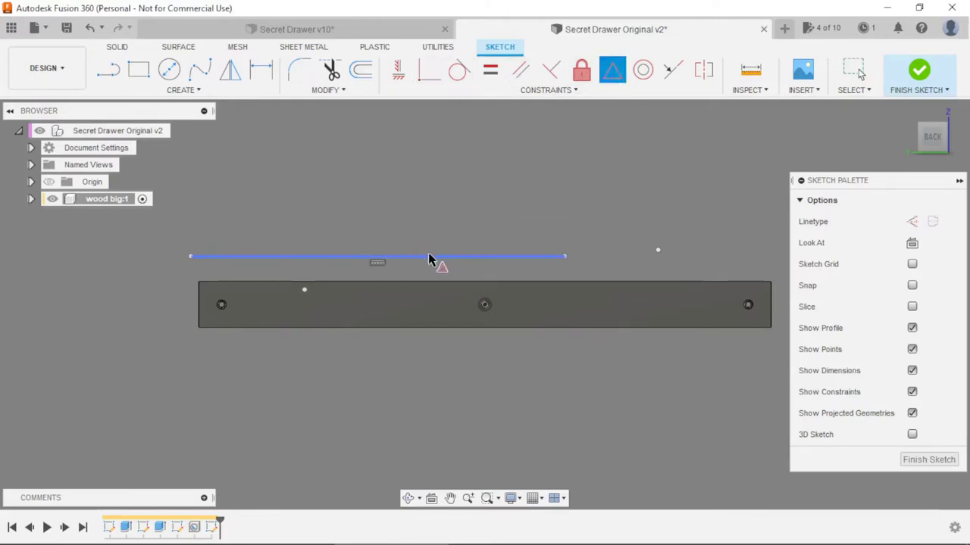
{"action": "left_click", "coordinate": [485, 307]}
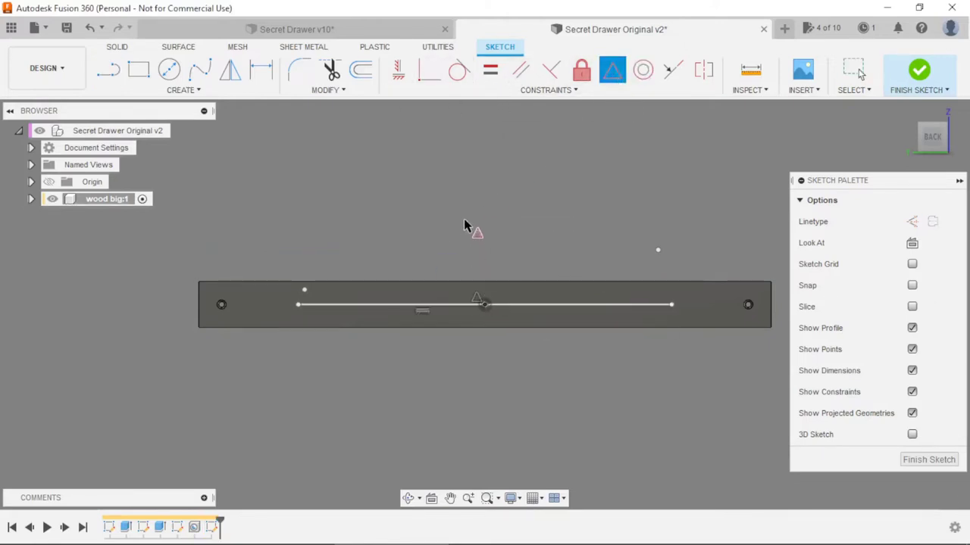
{"action": "key", "text": "Escape"}
{"action": "left_click", "coordinate": [540, 304]}
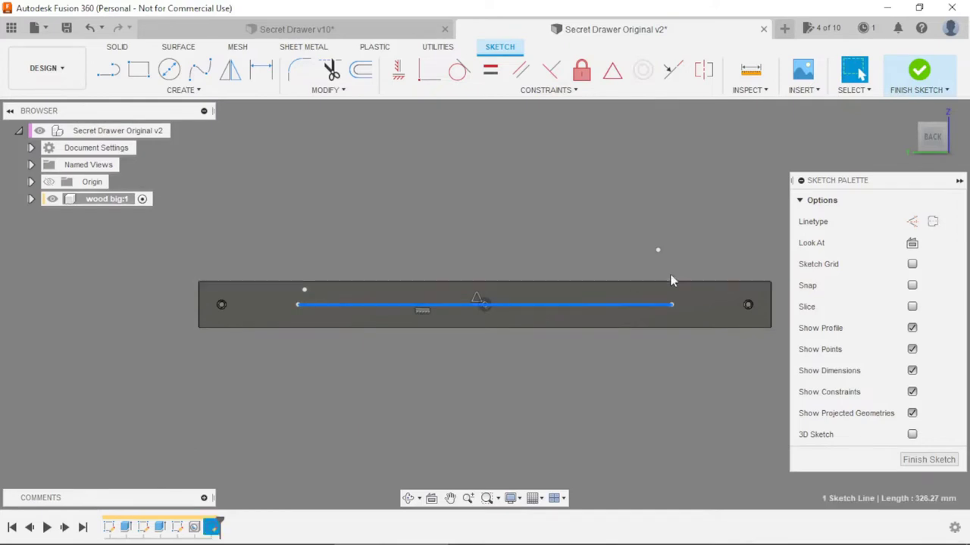
{"action": "left_click", "coordinate": [912, 221]}
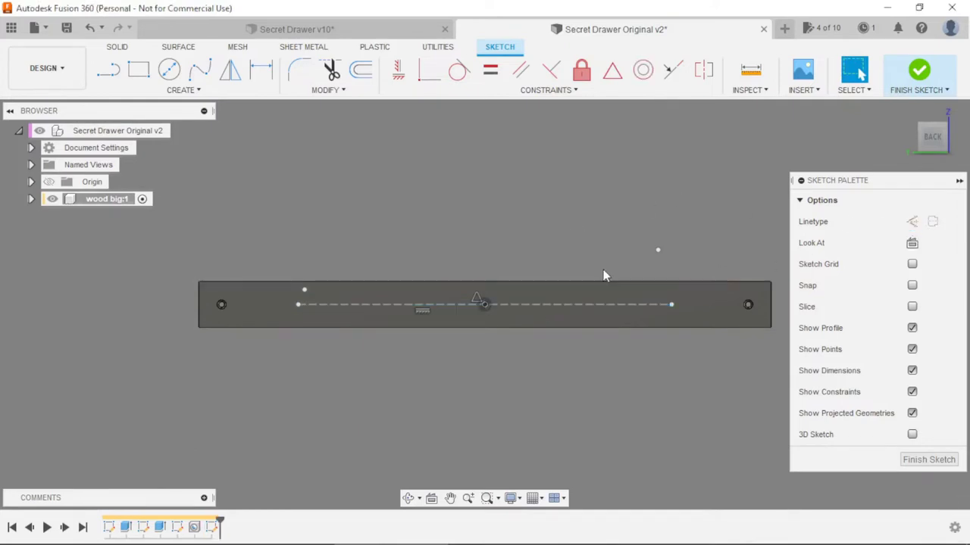
{"action": "scroll", "coordinate": [697, 318], "scroll_direction": "up", "scroll_amount": 2}
{"action": "scroll", "coordinate": [606, 309], "scroll_direction": "down", "scroll_amount": 2}
{"action": "scroll", "coordinate": [518, 253], "scroll_direction": "up", "scroll_amount": 1}
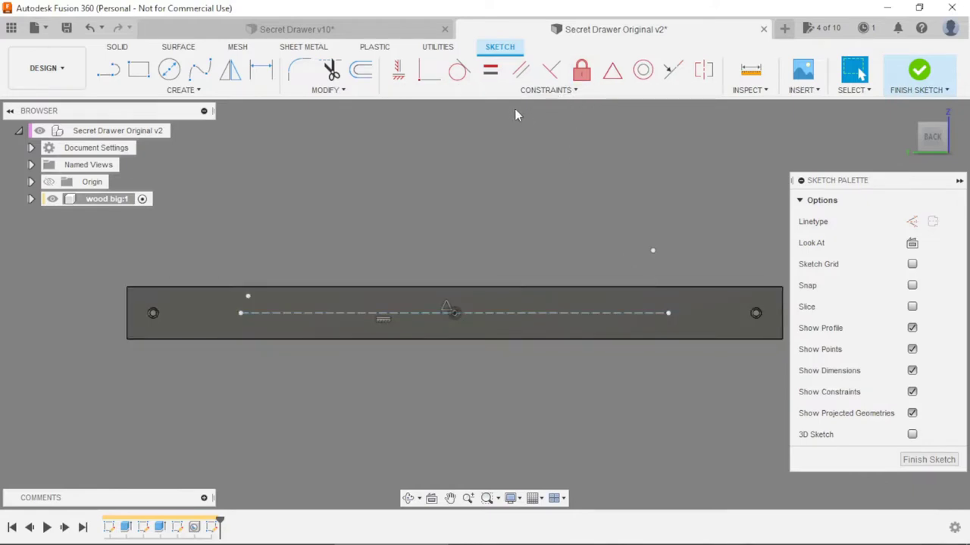
- Dimension the construction line to lengthDrawer / 1.5 (333.333 mm)
{"action": "left_click", "coordinate": [428, 72]}
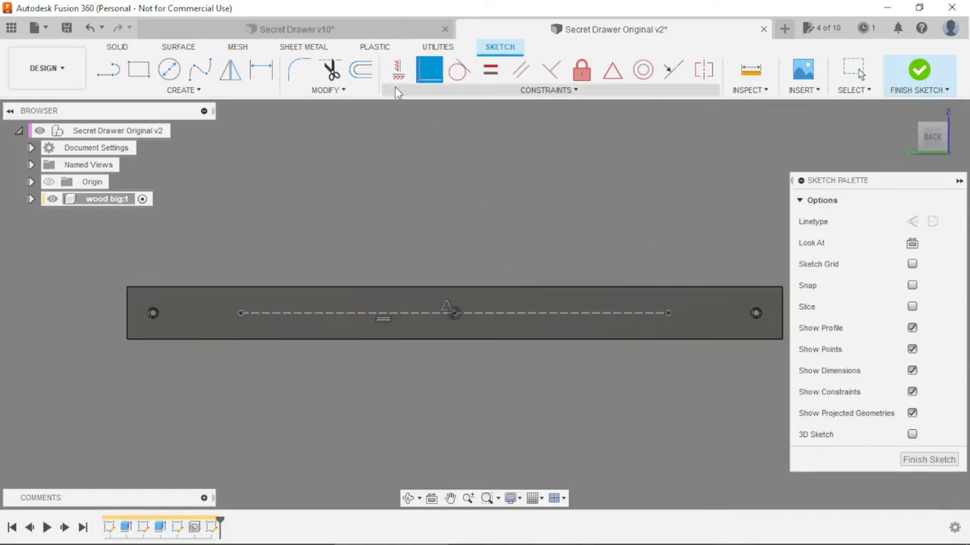
{"action": "left_click", "coordinate": [261, 71]}
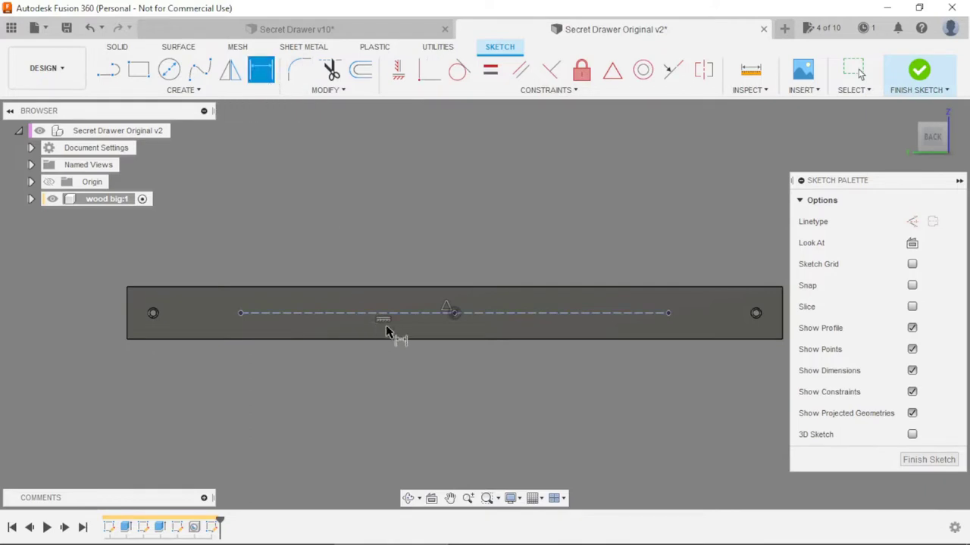
{"action": "left_click", "coordinate": [407, 316]}
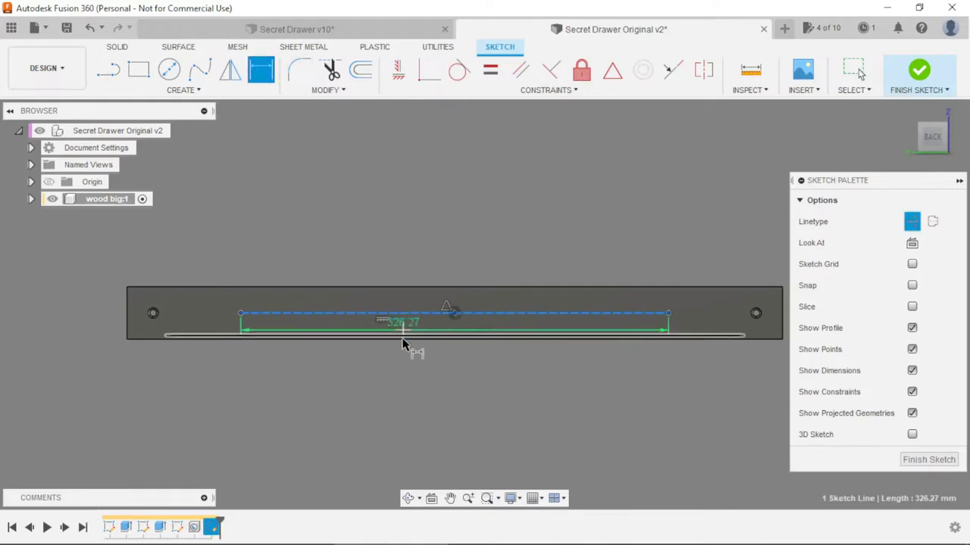
{"action": "left_click", "coordinate": [403, 419]}
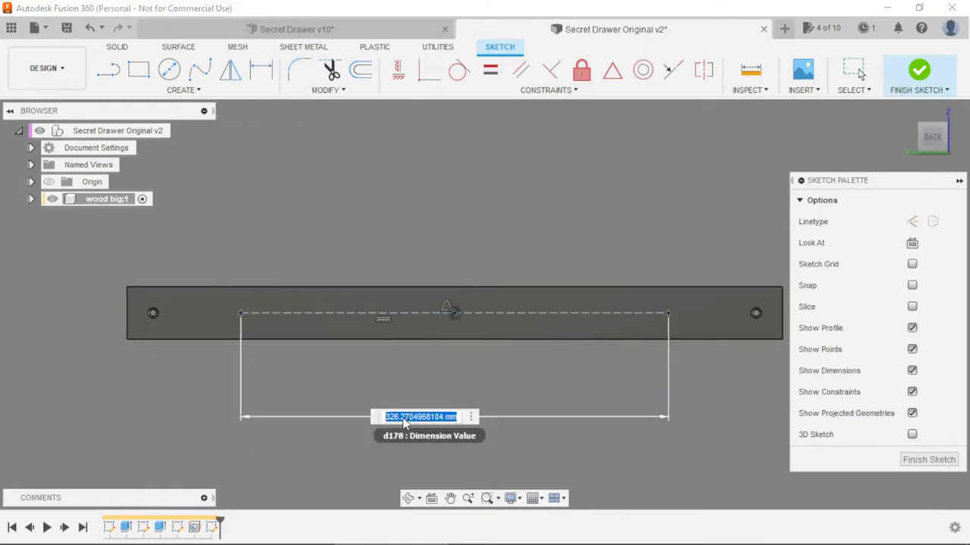
{"action": "type", "text": "250"}
{"action": "key", "text": "Return"}
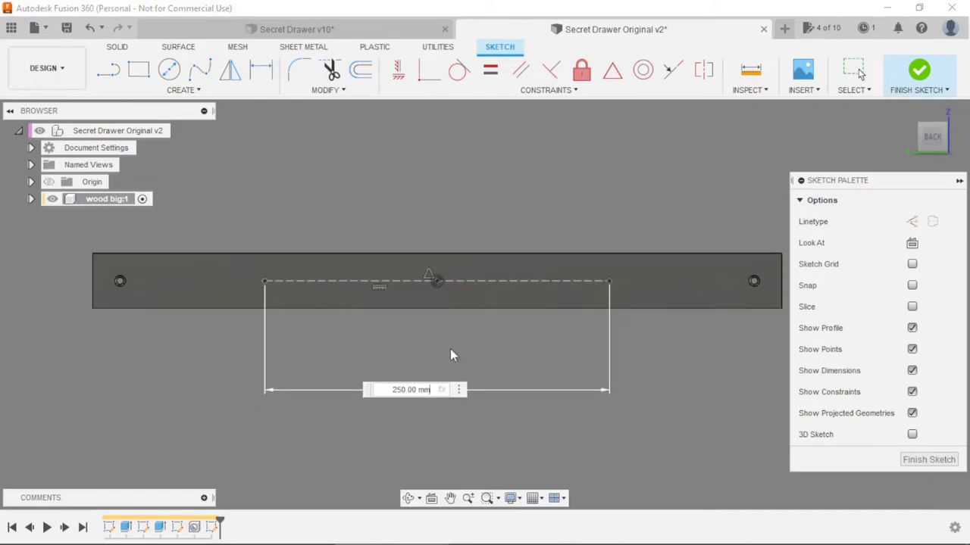
{"action": "key", "text": "ctrl+a"}
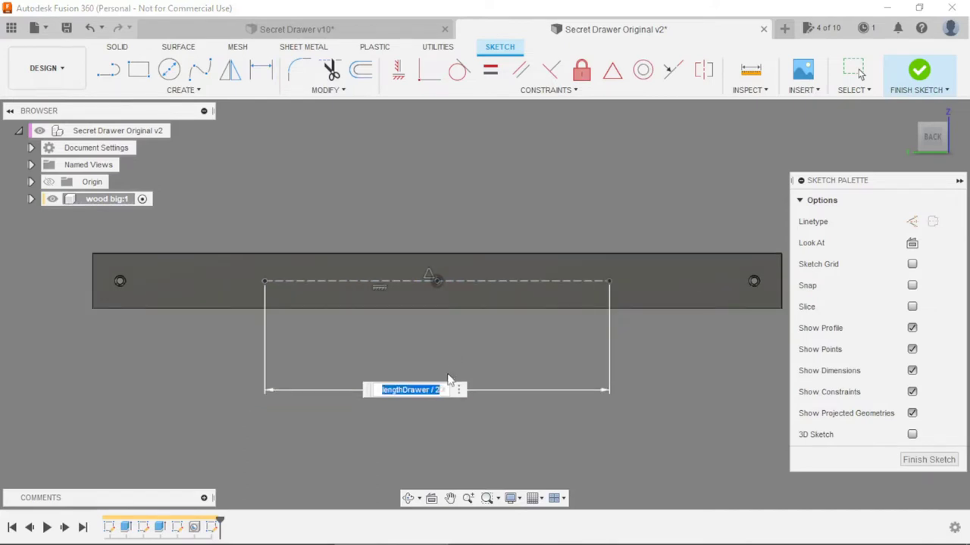
{"action": "type", "text": "lengthDrawer / 2"}
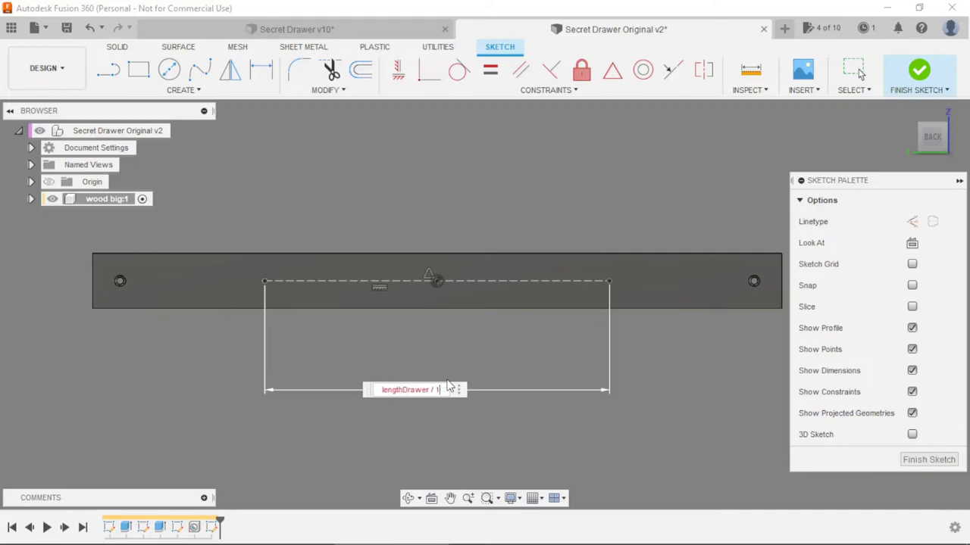
{"action": "key", "text": "Return"}
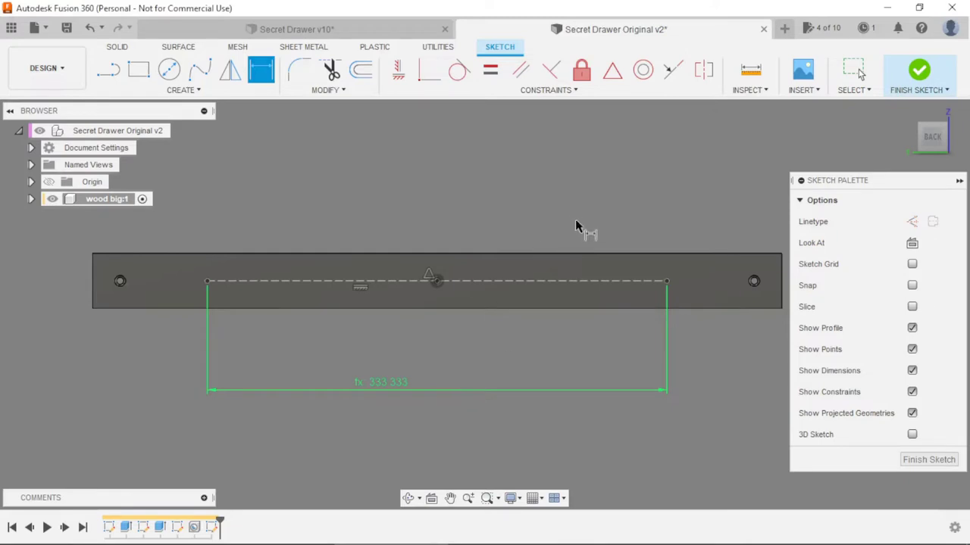
{"action": "middle_click_drag", "start_coordinate": [602, 227], "coordinate": [539, 244], "text": "shift"}
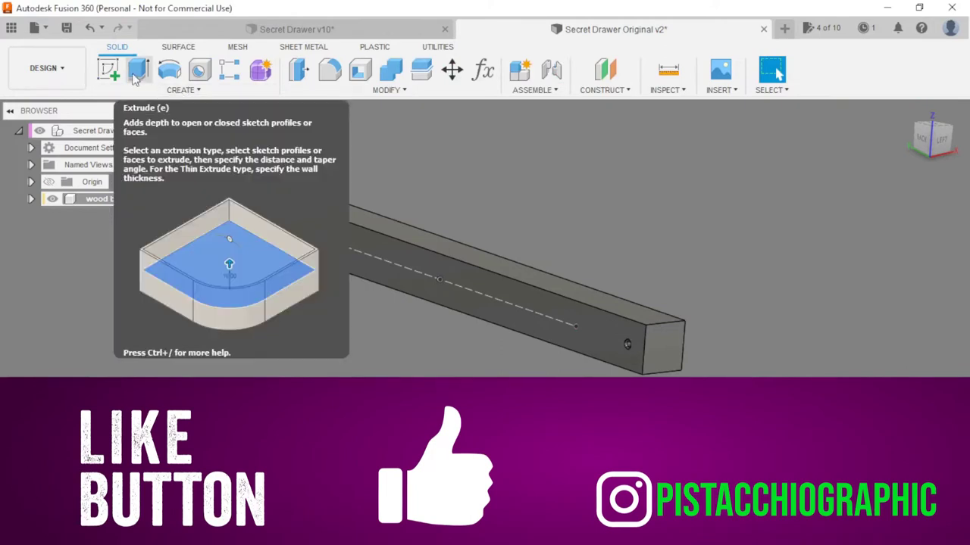
- Drill 10 mm holes, 80 mm deep, at the left, middle and right sketch points
{"action": "left_click", "coordinate": [199, 71]}
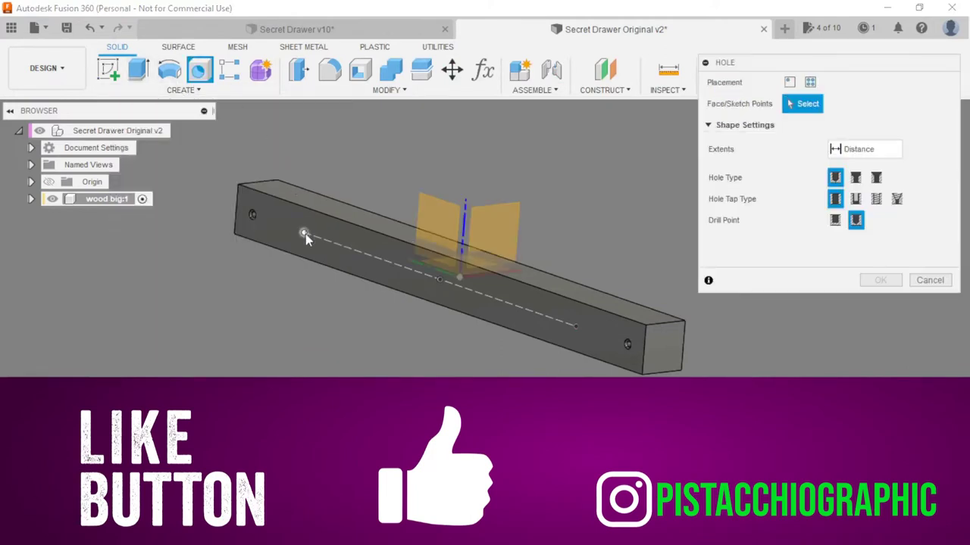
{"action": "left_click", "coordinate": [304, 233]}
{"action": "left_click", "coordinate": [441, 279]}
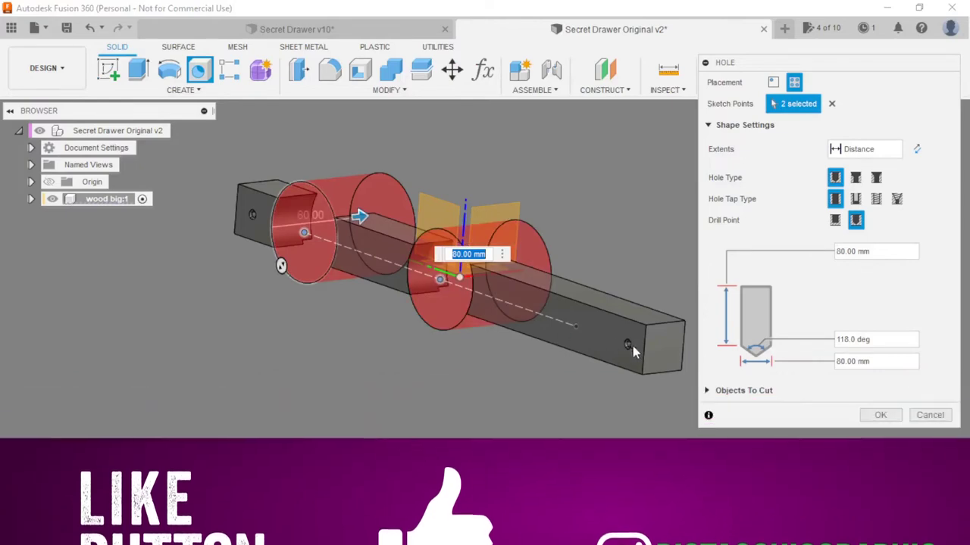
{"action": "left_click", "coordinate": [576, 328]}
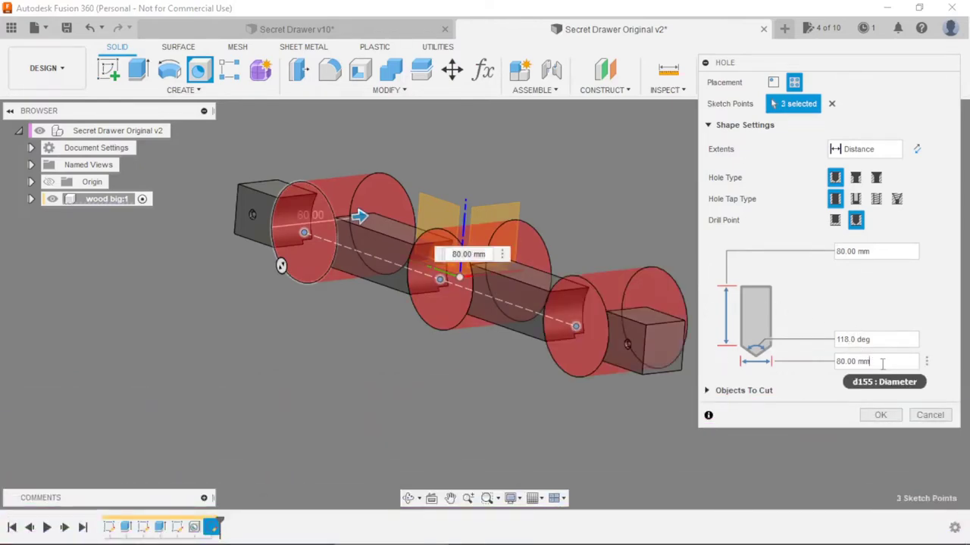
{"action": "left_click_drag", "start_coordinate": [876, 365], "coordinate": [832, 364]}
{"action": "type", "text": "10"}
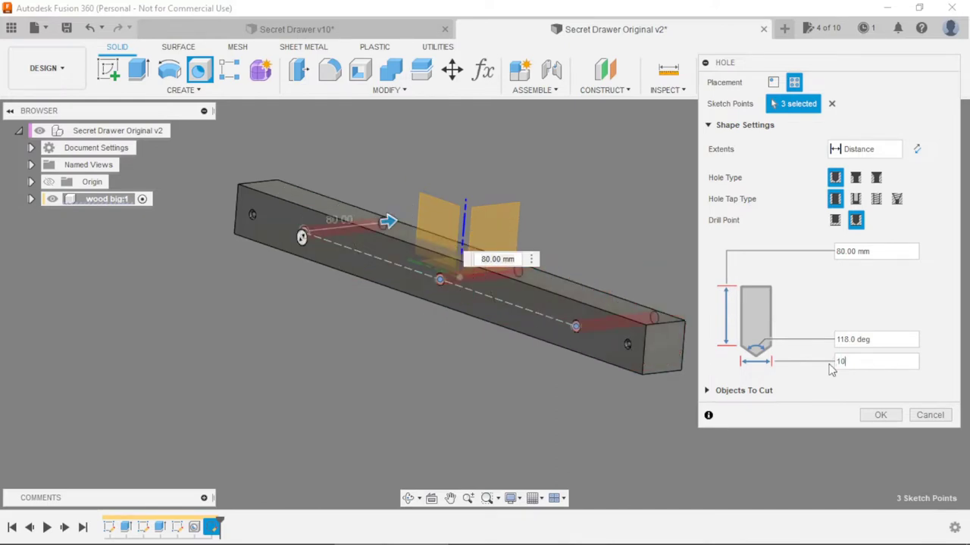
{"action": "key", "text": "Return"}
{"action": "mouse_move", "coordinate": [706, 277]}
{"action": "middle_mouse_down", "text": "shift"}
{"action": "mouse_move", "coordinate": [638, 267]}
{"action": "mouse_move", "coordinate": [600, 290]}
{"action": "middle_mouse_up", "text": "shift"}
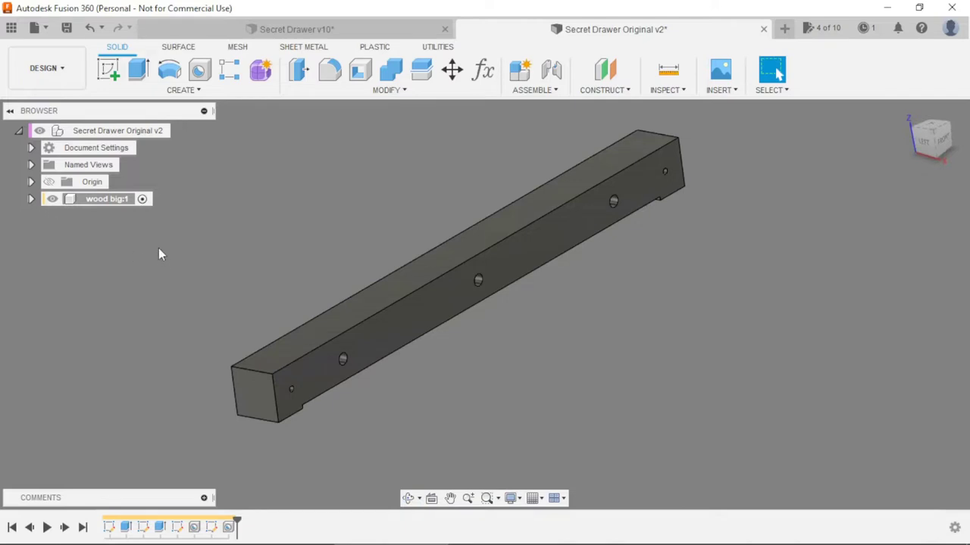
{"action": "mouse_move", "coordinate": [187, 241]}
{"action": "middle_mouse_down", "text": "shift"}
{"action": "mouse_move", "coordinate": [275, 225]}
{"action": "mouse_move", "coordinate": [275, 212]}
{"action": "middle_mouse_up", "text": "shift"}
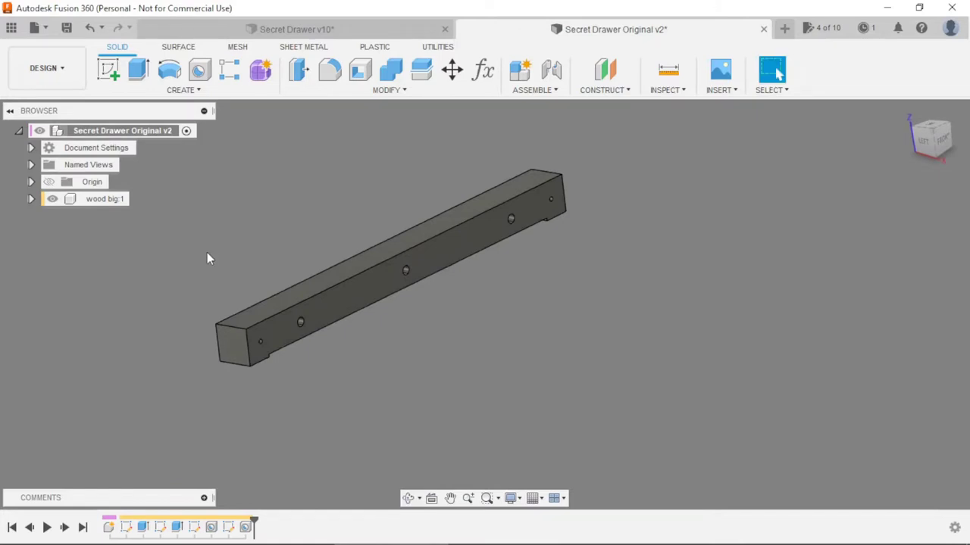
- Create a new 'wood small' component and start a sketch on the bar's end face
{"action": "left_click", "coordinate": [147, 94]}
{"action": "left_click", "coordinate": [138, 105]}
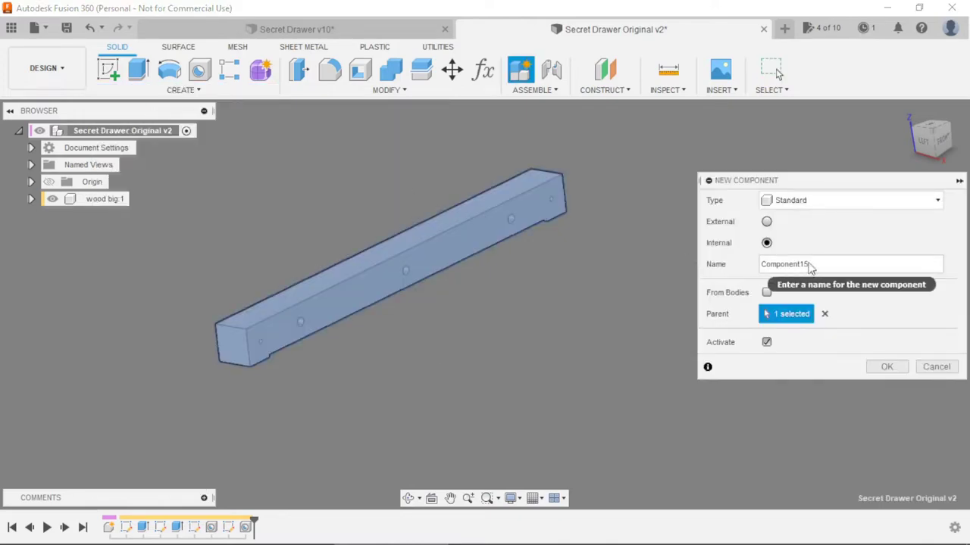
{"action": "type", "text": "wood small"}
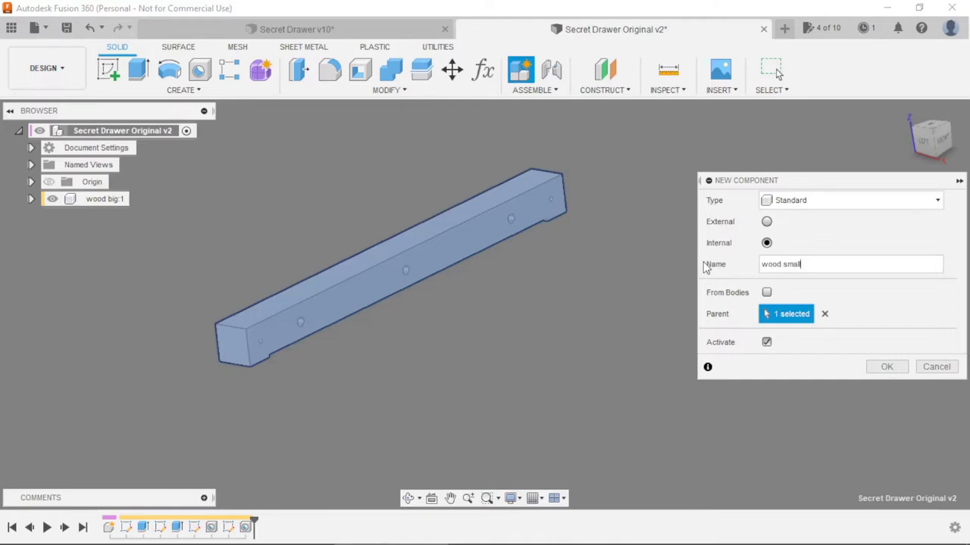
{"action": "key", "text": "Return"}
{"action": "left_click", "coordinate": [109, 69]}
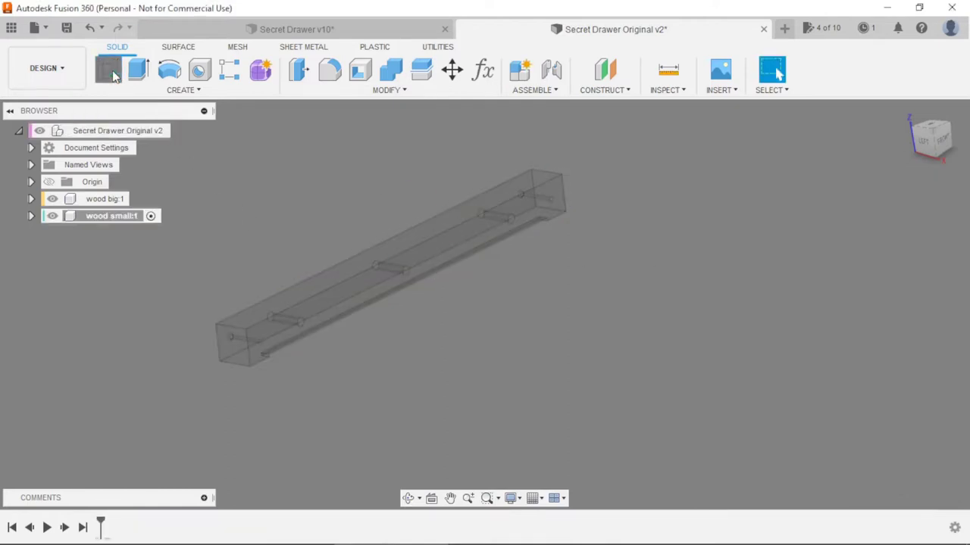
{"action": "scroll", "coordinate": [251, 378], "scroll_direction": "up", "scroll_amount": 3}
{"action": "scroll", "coordinate": [296, 348], "scroll_direction": "up", "scroll_amount": 3}
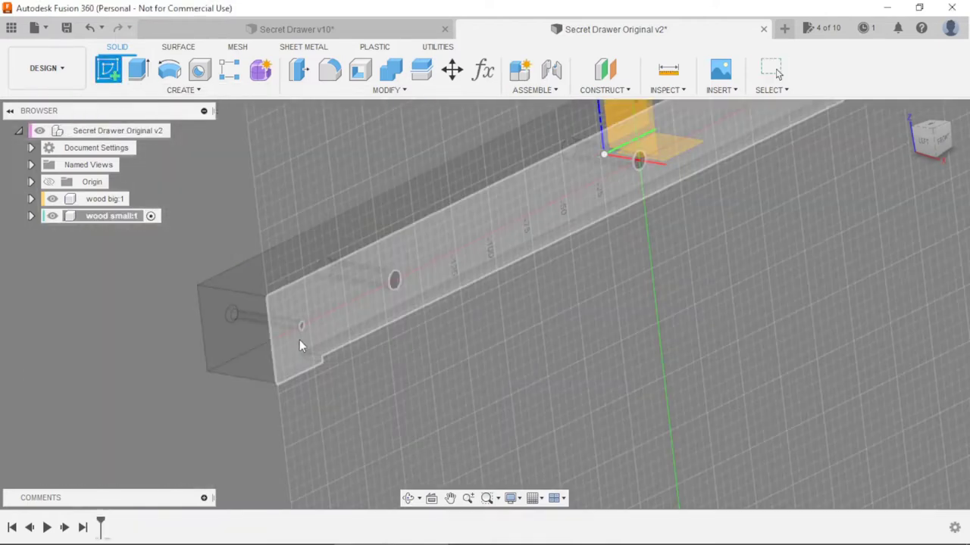
{"action": "left_click", "coordinate": [294, 345]}
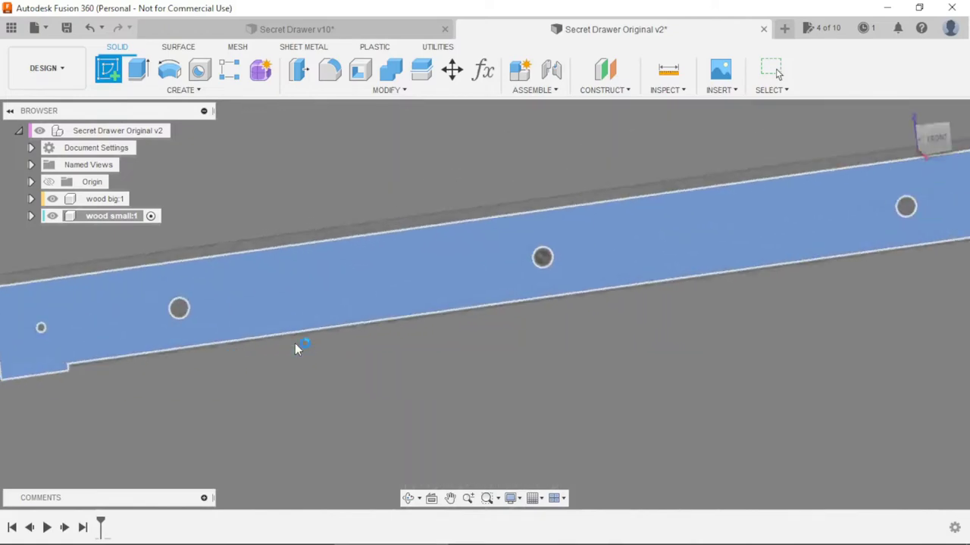
{"action": "scroll", "coordinate": [335, 347], "scroll_direction": "up", "scroll_amount": 2}
{"action": "scroll", "coordinate": [298, 327], "scroll_direction": "up", "scroll_amount": 2}
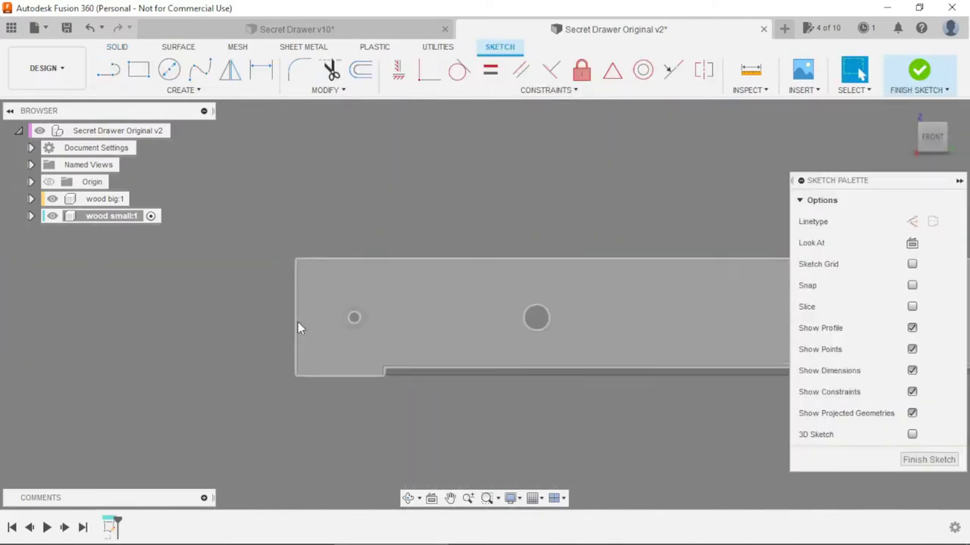
- Draw a square from the top-left corner with both sides thicknessWood (40 mm), then finish the sketch
{"action": "left_click", "coordinate": [139, 70]}
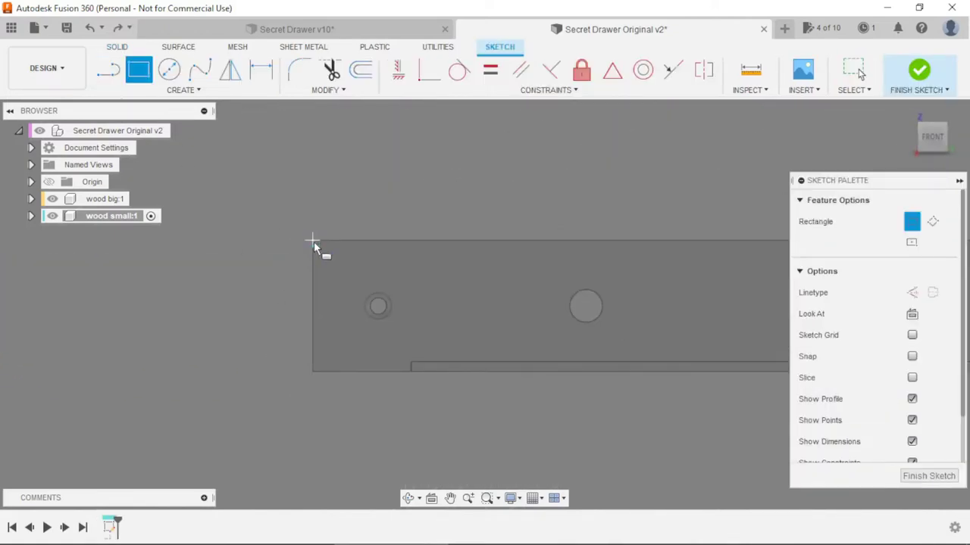
{"action": "left_click", "coordinate": [314, 242]}
{"action": "type", "text": "th"}
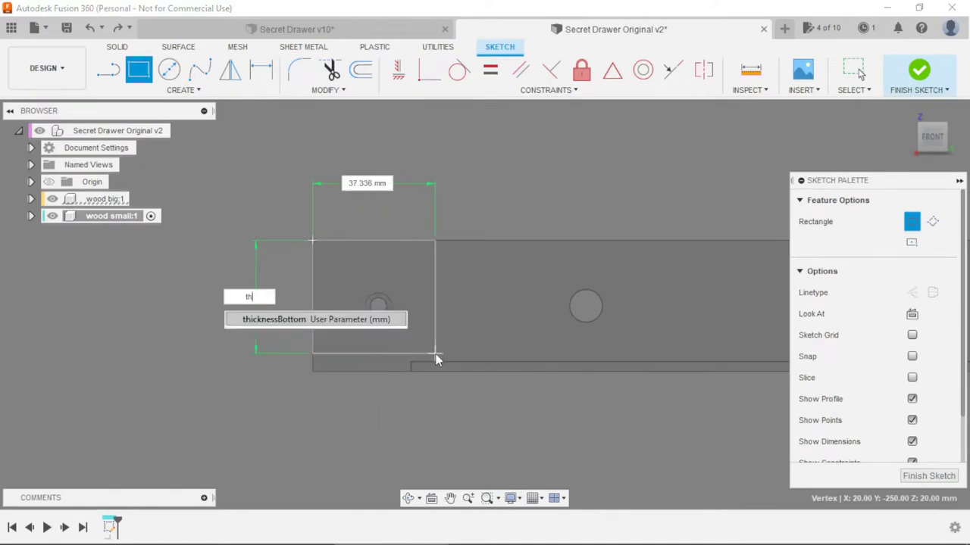
{"action": "type", "text": "i"}
{"action": "key", "text": "Down"}
{"action": "key", "text": "Down"}
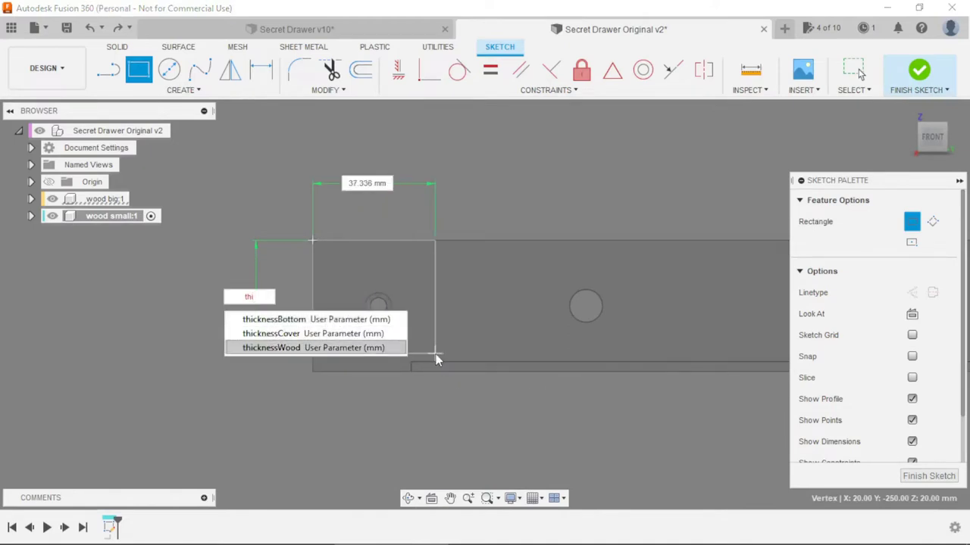
{"action": "key", "text": "Return"}
{"action": "key", "text": "Tab"}
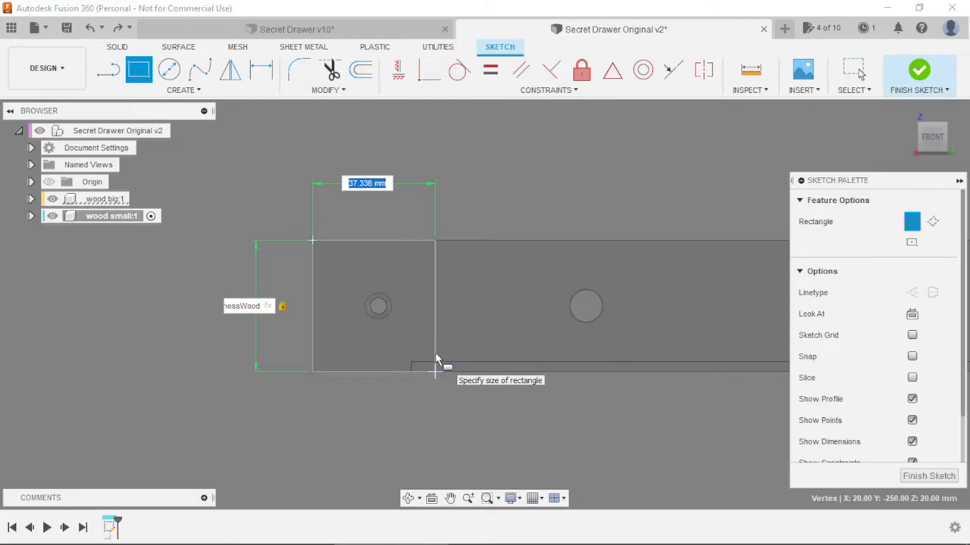
{"action": "type", "text": "thi"}
{"action": "key", "text": "Down"}
{"action": "key", "text": "Down"}
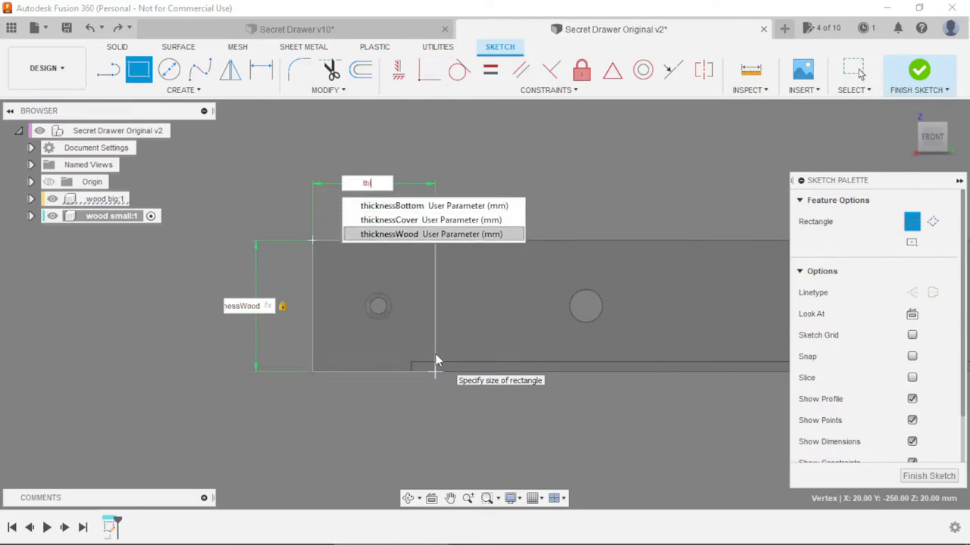
{"action": "key", "text": "Return"}
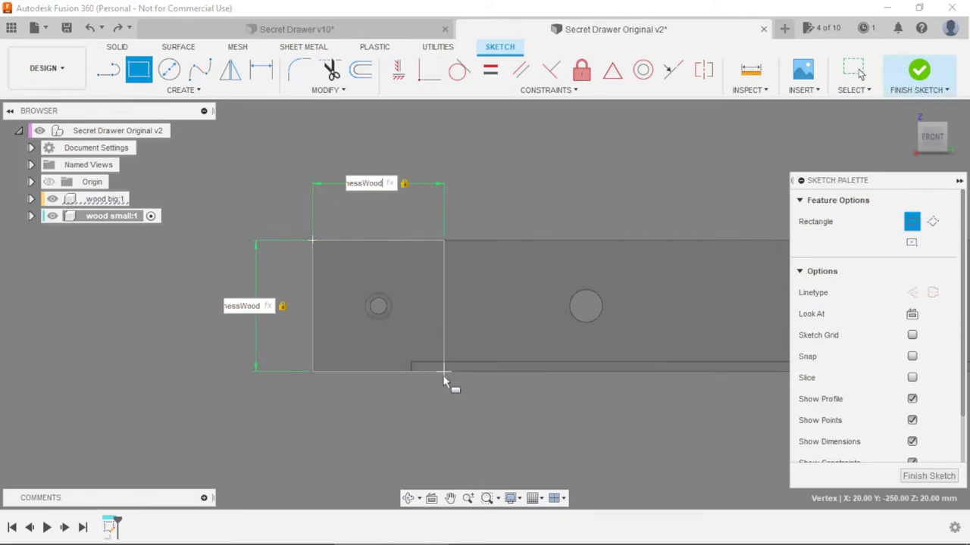
{"action": "key", "text": "Return"}
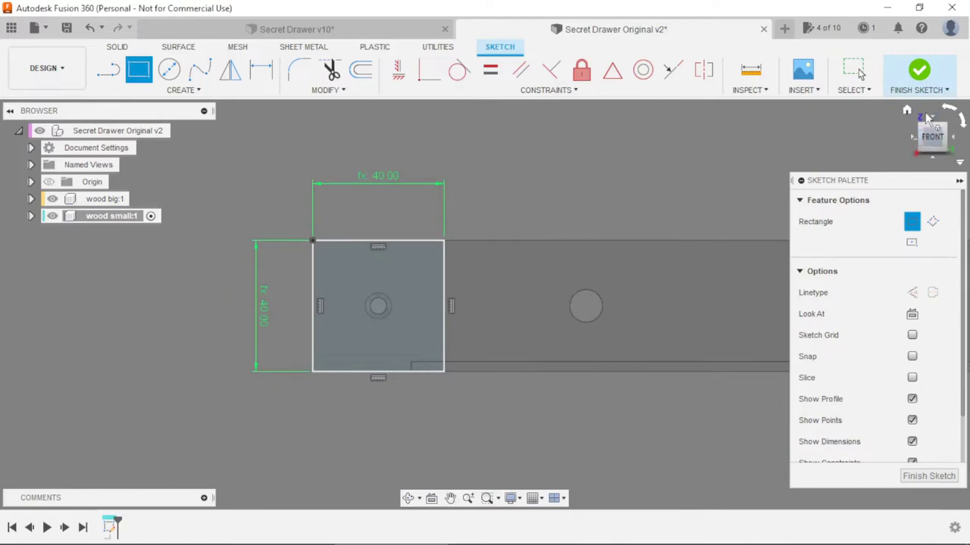
{"action": "left_click", "coordinate": [920, 72]}
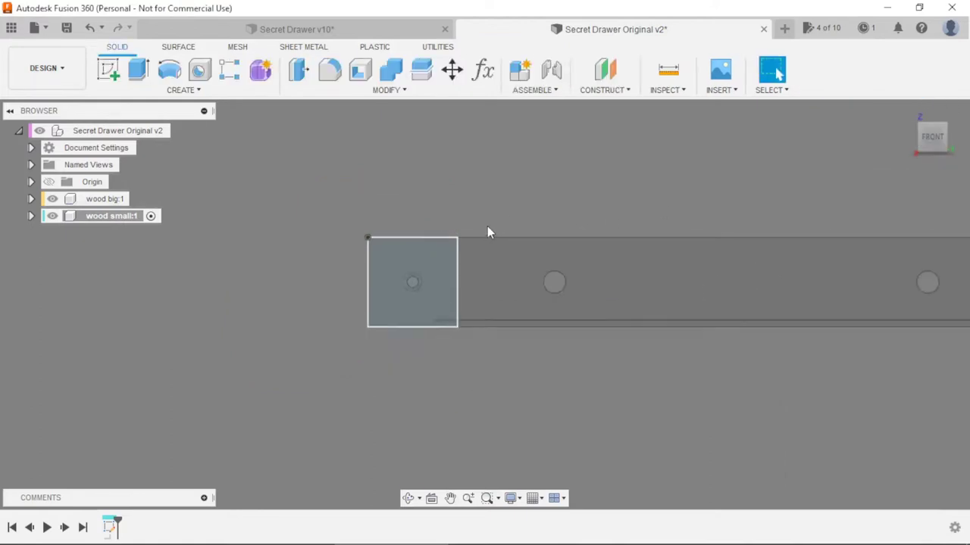
- Extrude the square as a new bar, widthDrawer - thicknessWood*2 (120 mm) long
{"action": "middle_click_drag", "start_coordinate": [487, 226], "coordinate": [559, 248], "text": "shift"}
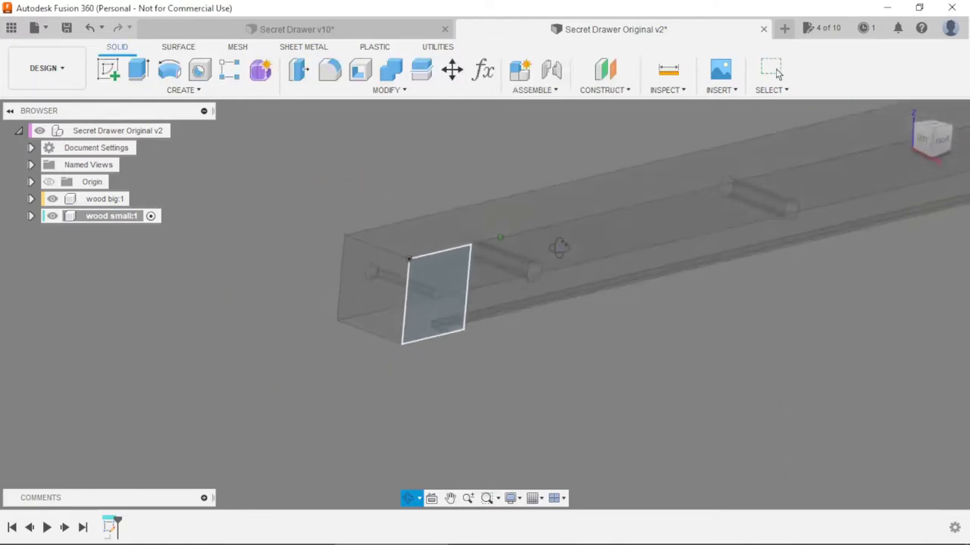
{"action": "left_click", "coordinate": [138, 70]}
{"action": "type", "text": "widthDrawer-"}
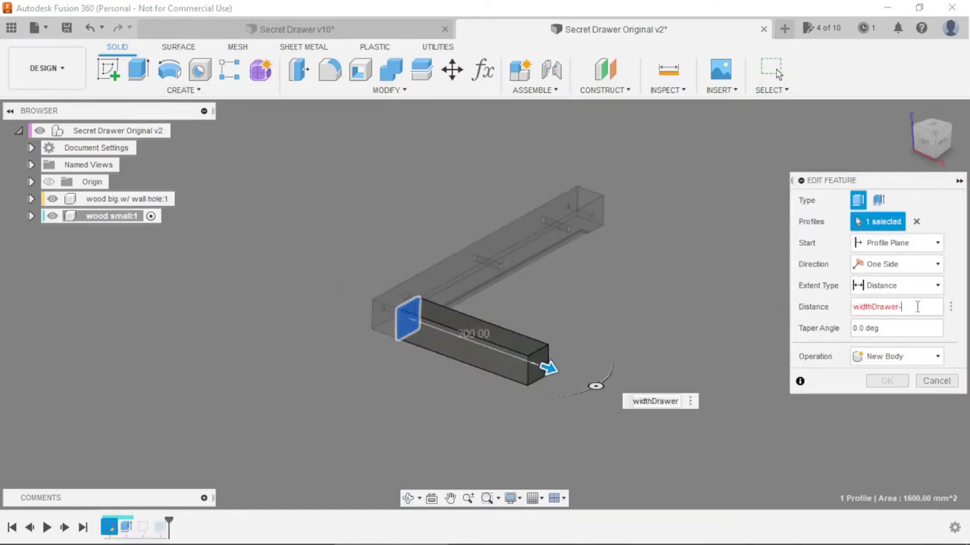
{"action": "type", "text": "thi"}
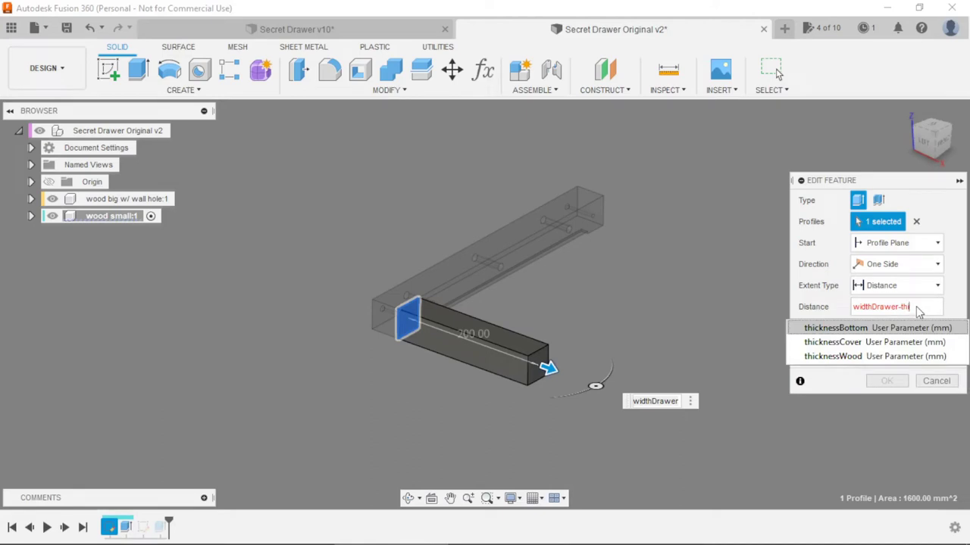
{"action": "key", "text": "Down"}
{"action": "key", "text": "Down"}
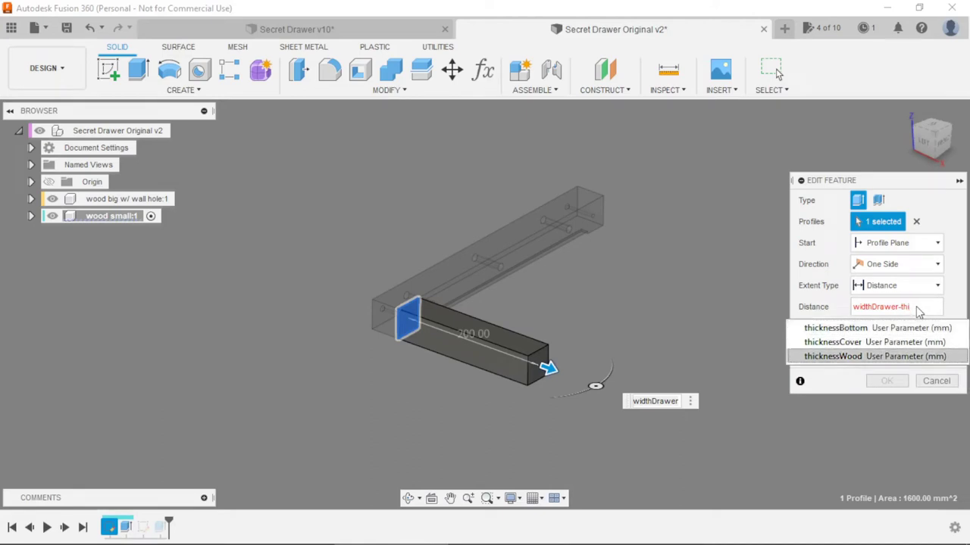
{"action": "key", "text": "Return"}
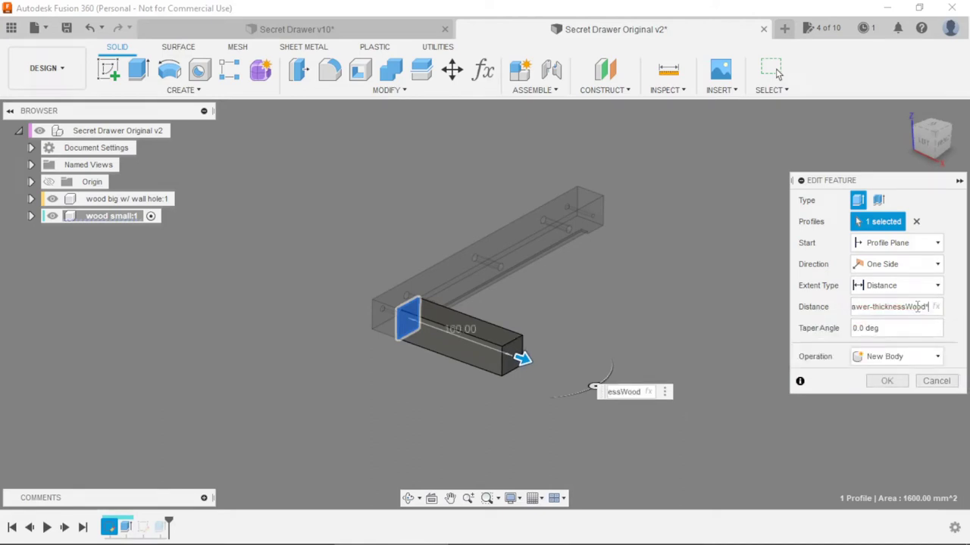
{"action": "type", "text": "2"}
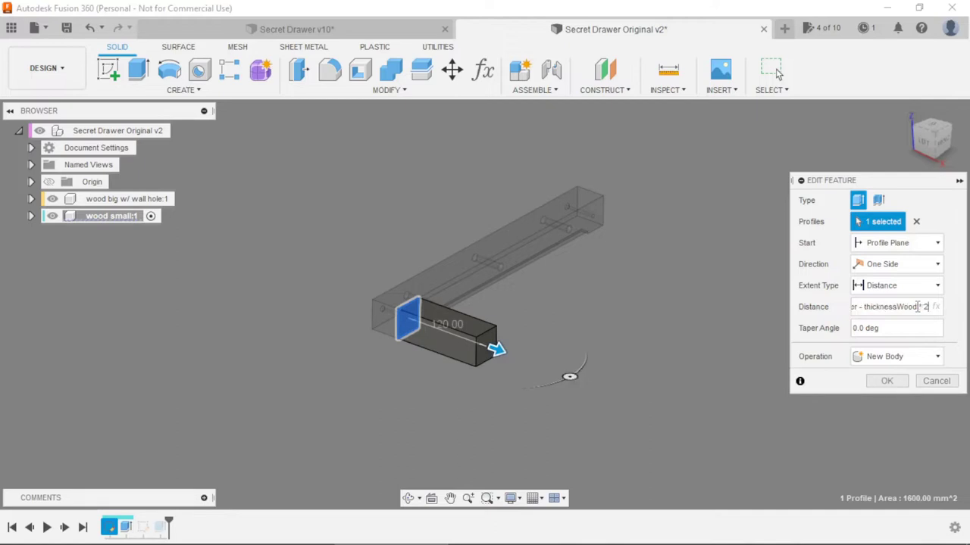
{"action": "key", "text": "Return"}
{"action": "mouse_move", "coordinate": [628, 281]}
{"action": "middle_mouse_down", "text": "shift"}
{"action": "mouse_move", "coordinate": [593, 215]}
{"action": "mouse_move", "coordinate": [530, 189]}
{"action": "mouse_move", "coordinate": [515, 347]}
{"action": "middle_mouse_up", "text": "shift"}
{"action": "scroll", "coordinate": [516, 346], "scroll_direction": "up", "scroll_amount": 3}
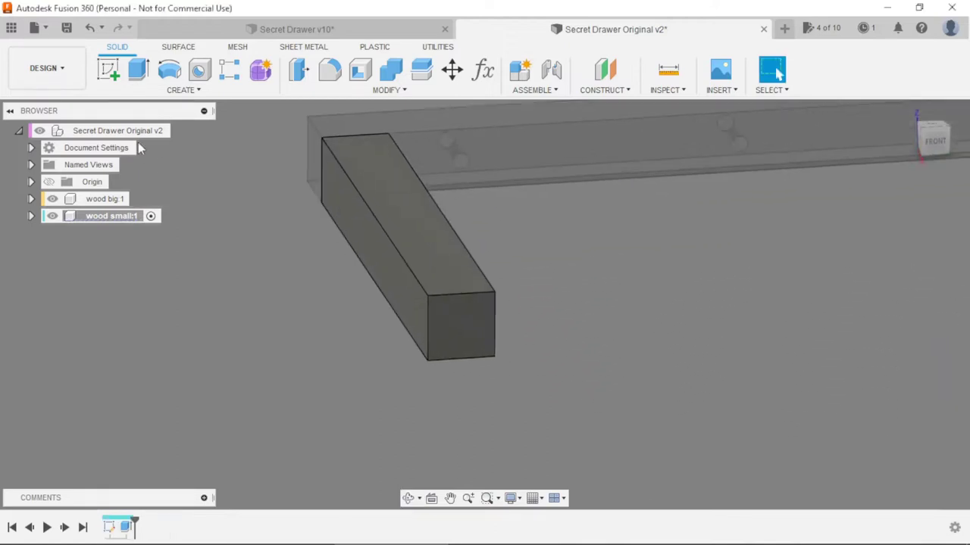
- Sketch a 3 × 10 mm rectangle at the bottom corner of the new bar's end face and begin an extrude
{"action": "left_click", "coordinate": [115, 71]}
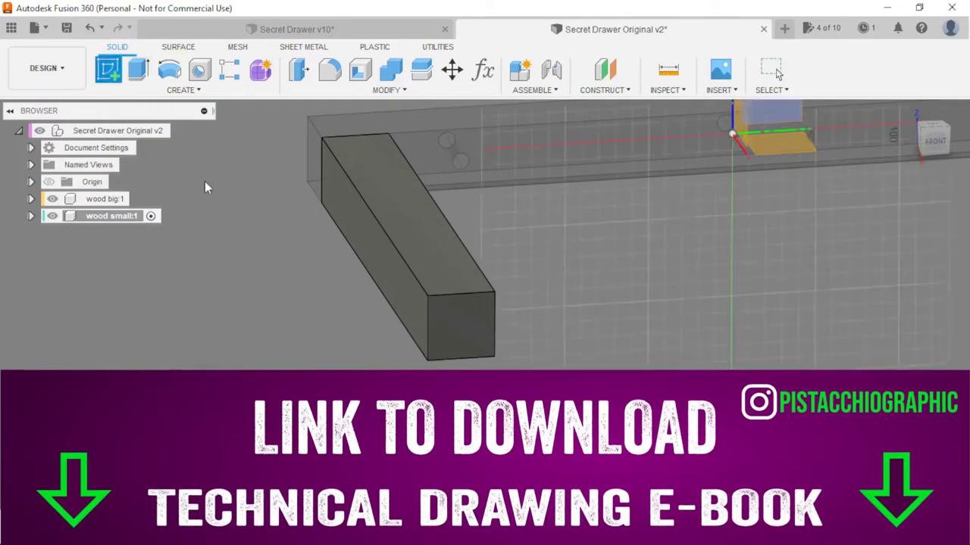
{"action": "left_click", "coordinate": [455, 328]}
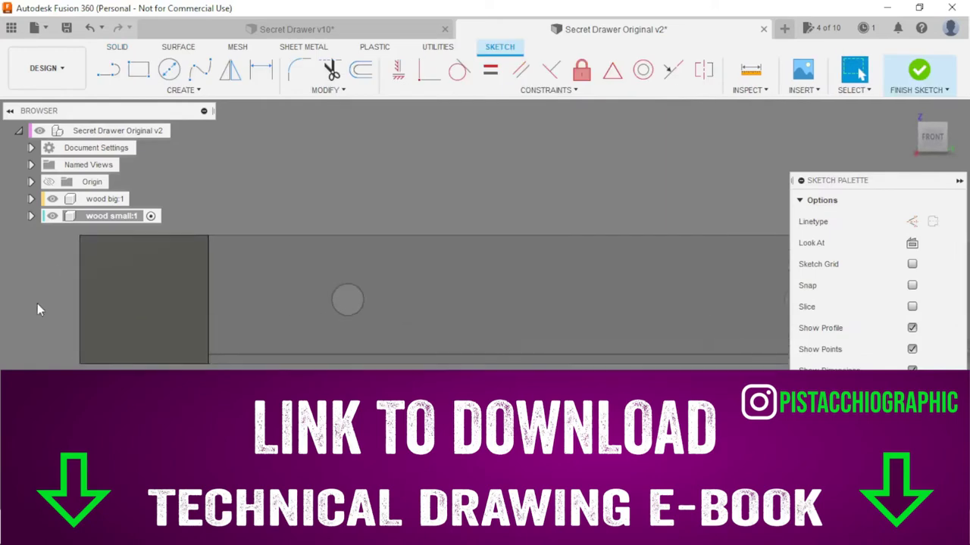
{"action": "key", "text": "r"}
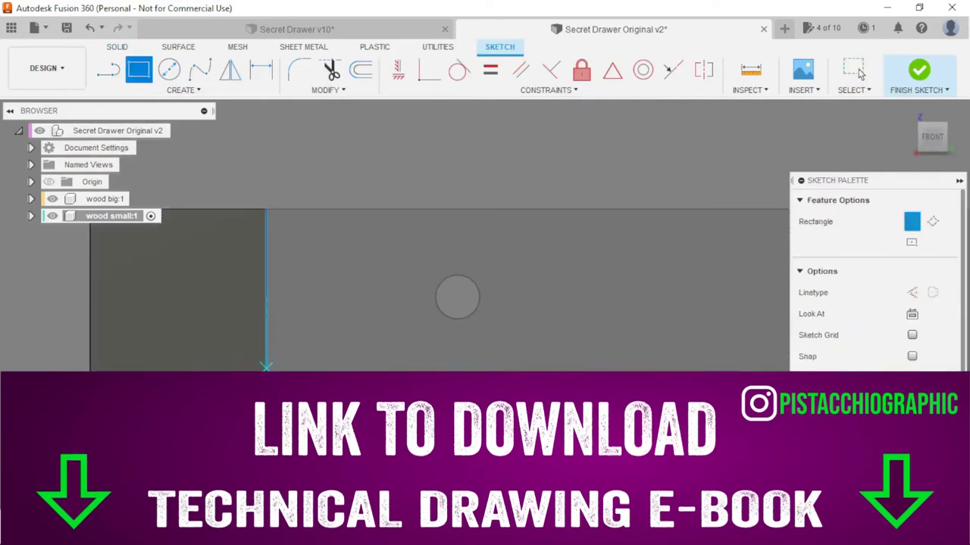
{"action": "left_click", "coordinate": [266, 385]}
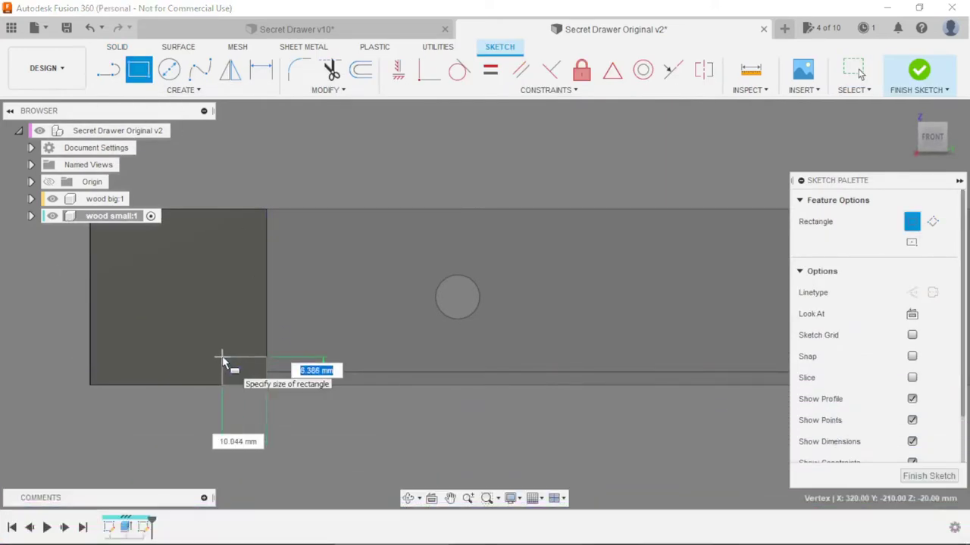
{"action": "type", "text": "3"}
{"action": "key", "text": "Tab"}
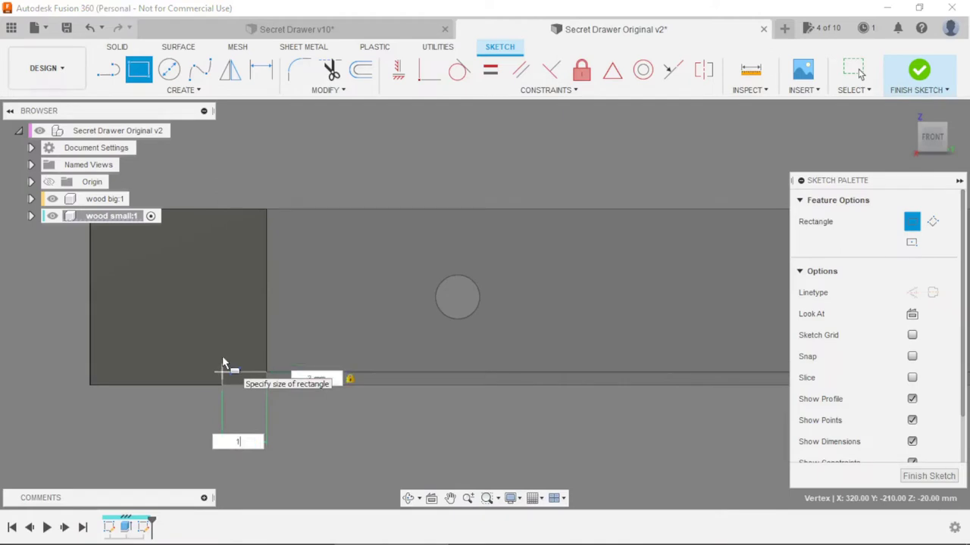
{"action": "type", "text": "0"}
{"action": "key", "text": "Return"}
{"action": "key", "text": "Escape"}
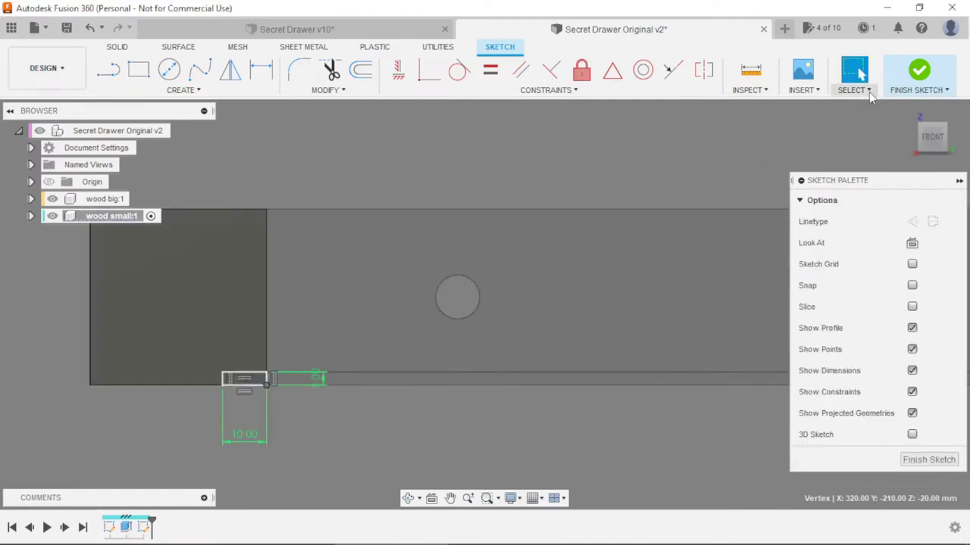
{"action": "left_click", "coordinate": [919, 72]}
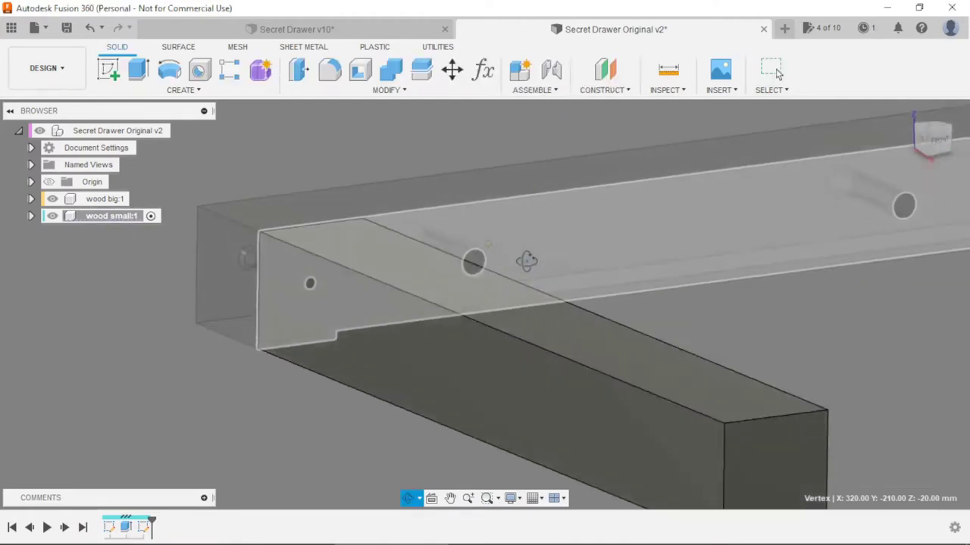
{"action": "mouse_move", "coordinate": [412, 276]}
{"action": "middle_mouse_down", "text": "shift"}
{"action": "mouse_move", "coordinate": [500, 373]}
{"action": "mouse_move", "coordinate": [332, 214]}
{"action": "middle_mouse_up", "text": "shift"}
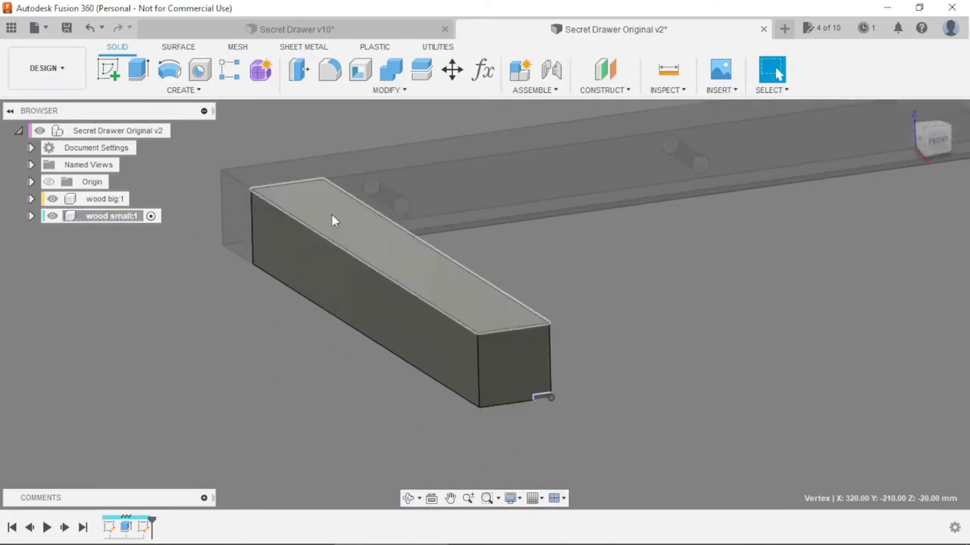
{"action": "left_click", "coordinate": [139, 70]}
{"action": "scroll", "coordinate": [538, 397], "scroll_direction": "up", "scroll_amount": 3}
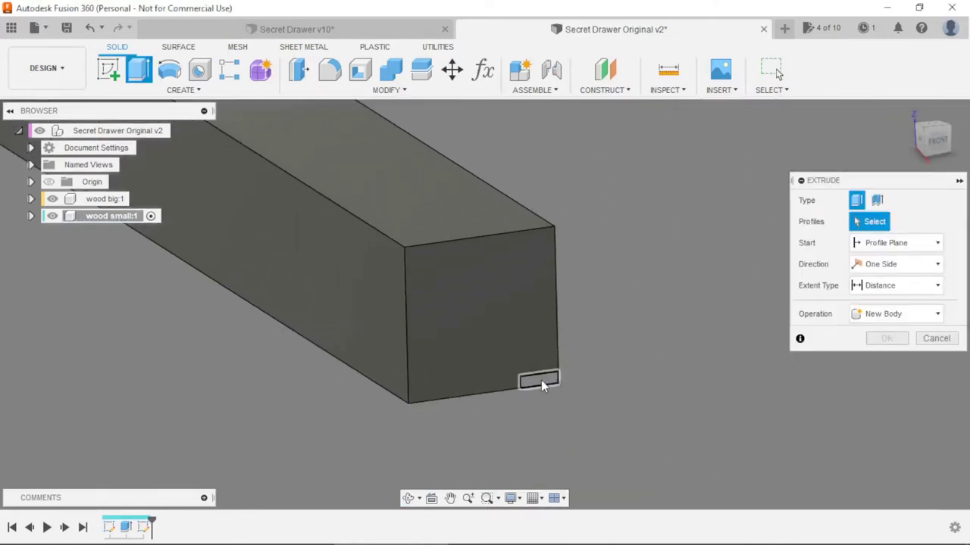
- Select the small rectangle and set the cut distance to -widthDrawer
{"action": "left_click", "coordinate": [540, 380]}
{"action": "left_click", "coordinate": [464, 328]}
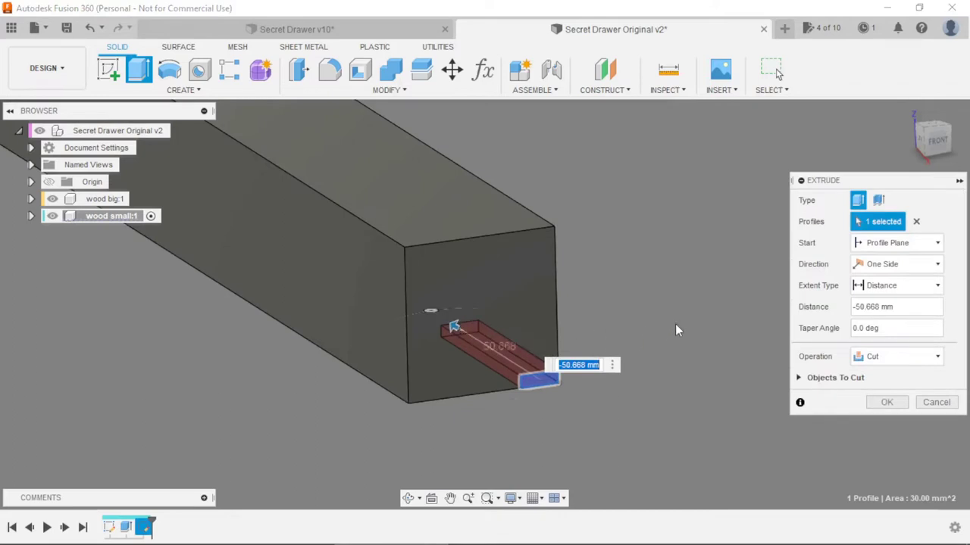
{"action": "key", "text": "BackSpace"}
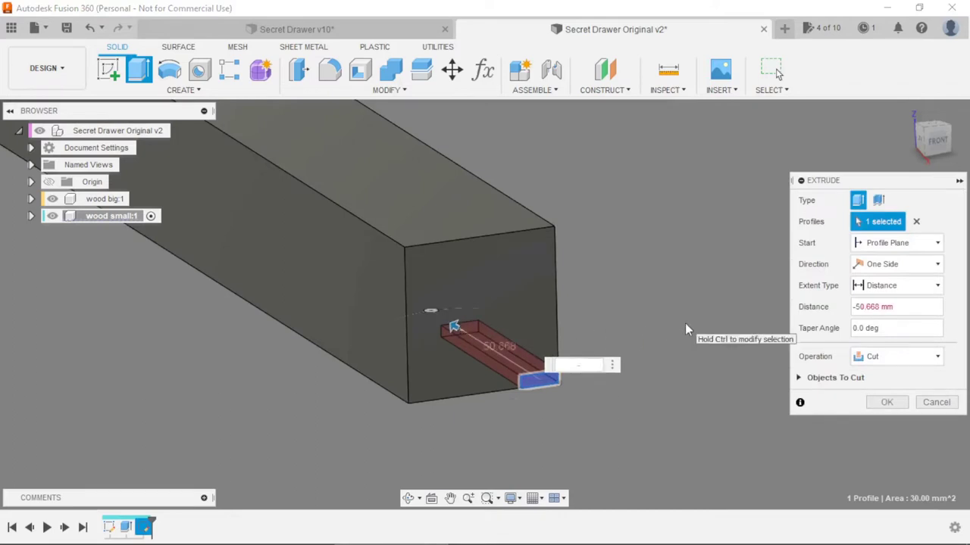
{"action": "type", "text": "-"}
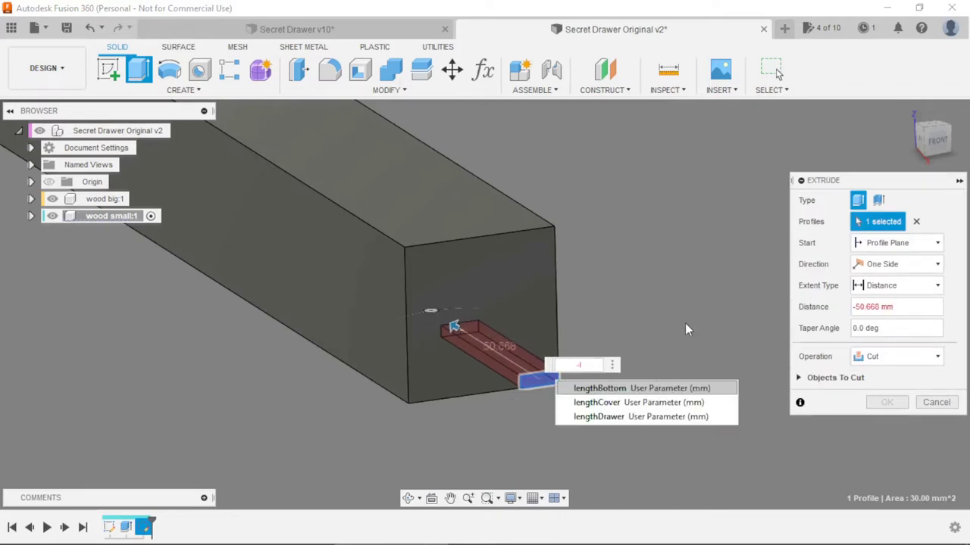
{"action": "type", "text": "len"}
{"action": "key", "text": "Down"}
{"action": "key", "text": "Down"}
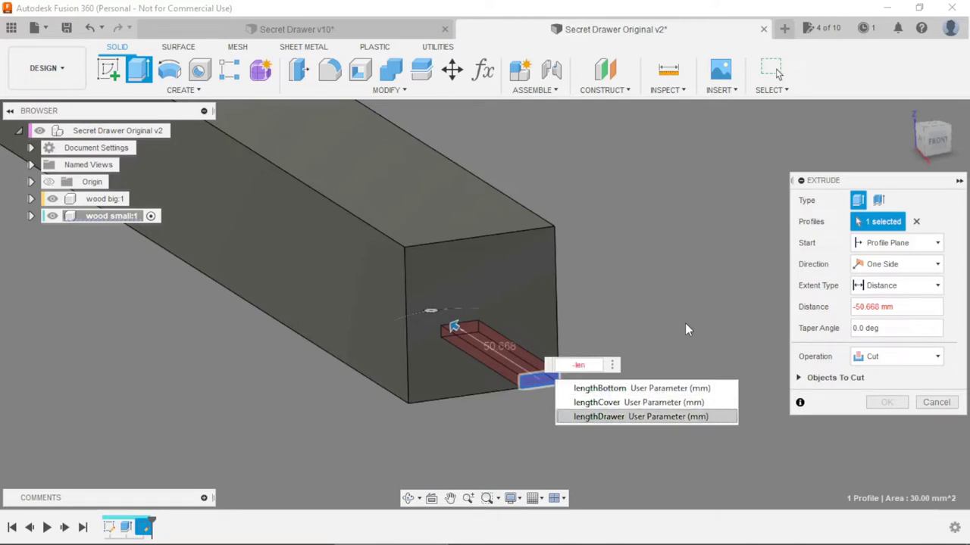
{"action": "key", "text": "Down"}
{"action": "key", "text": "BackSpace"}
{"action": "key", "text": "BackSpace"}
{"action": "key", "text": "BackSpace"}
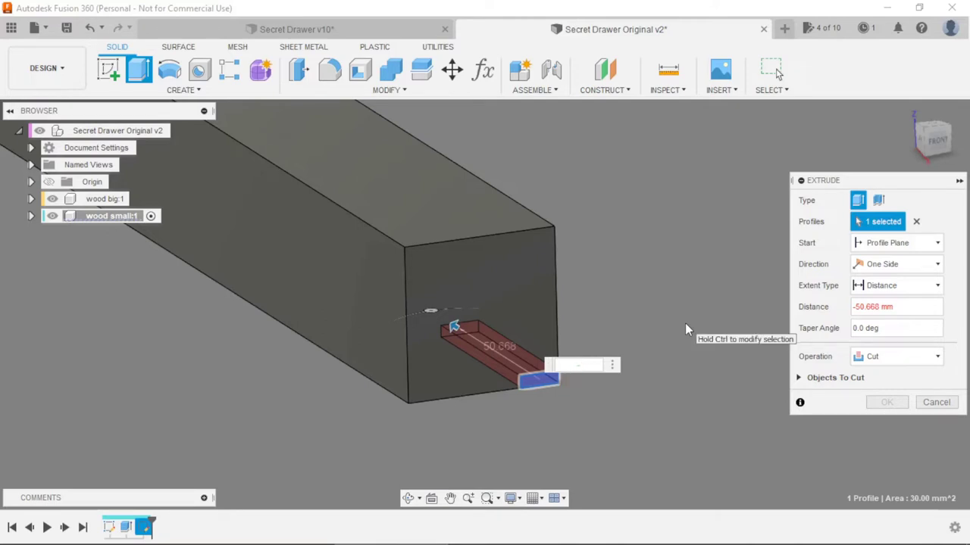
{"action": "type", "text": "-wi"}
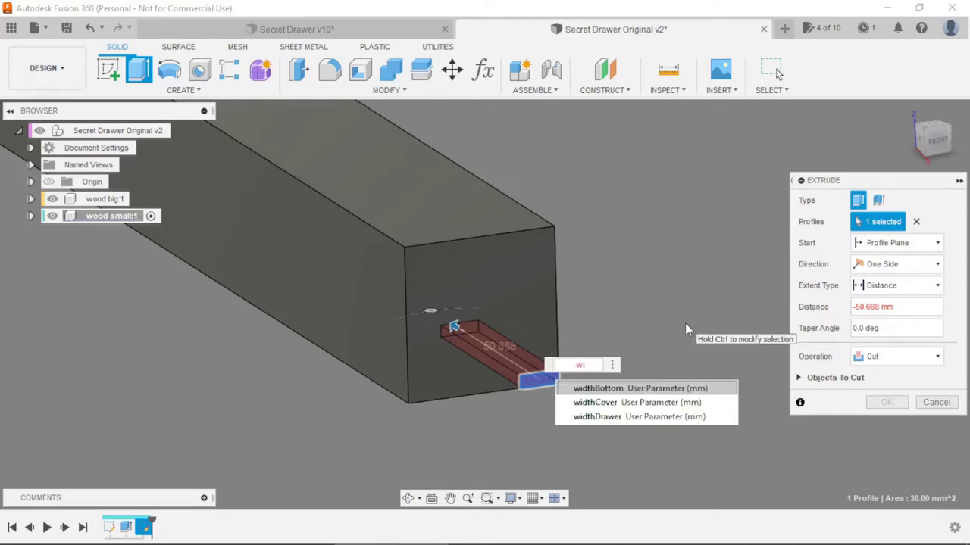
{"action": "key", "text": "Down"}
{"action": "key", "text": "Down"}
{"action": "key", "text": "Return"}
- Check the groove from below and commit the cut along the bar's full length
{"action": "scroll", "coordinate": [685, 322], "scroll_direction": "down", "scroll_amount": 3}
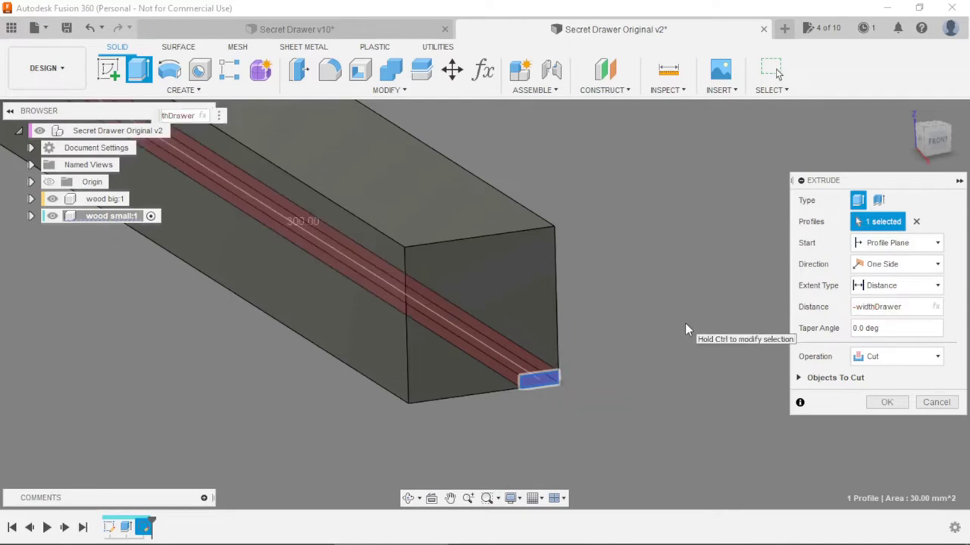
{"action": "middle_click_drag", "start_coordinate": [685, 323], "coordinate": [581, 345], "text": "shift"}
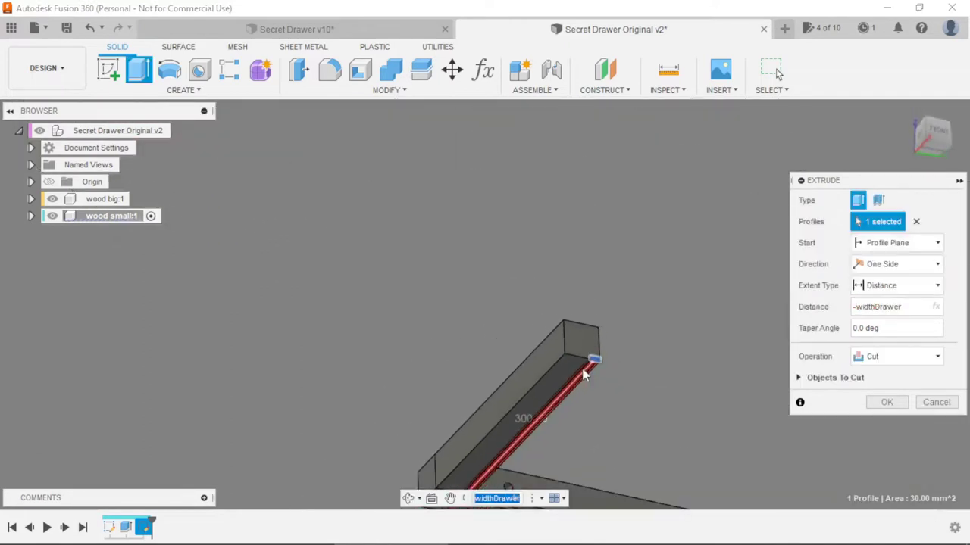
{"action": "scroll", "coordinate": [553, 472], "scroll_direction": "up", "scroll_amount": 2}
{"action": "scroll", "coordinate": [472, 450], "scroll_direction": "up", "scroll_amount": 3}
{"action": "scroll", "coordinate": [447, 456], "scroll_direction": "up", "scroll_amount": 2}
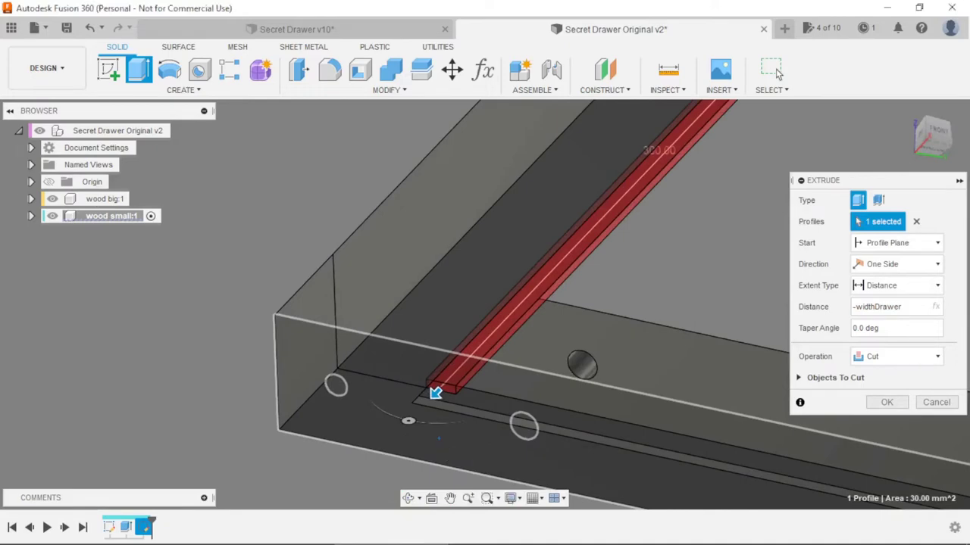
{"action": "middle_click_drag", "start_coordinate": [447, 456], "coordinate": [589, 333], "text": "shift"}
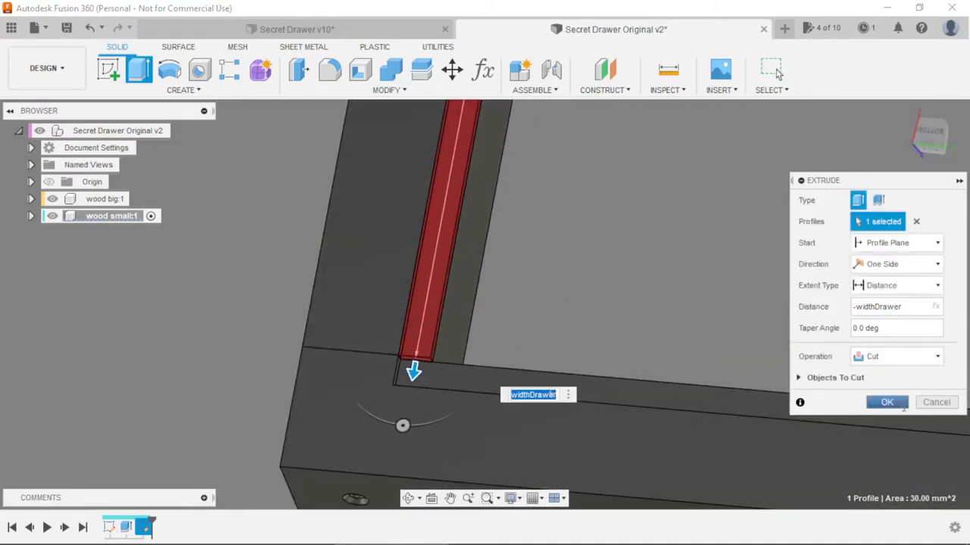
{"action": "left_click", "coordinate": [886, 402]}
{"action": "scroll", "coordinate": [590, 329], "scroll_direction": "down", "scroll_amount": 1}
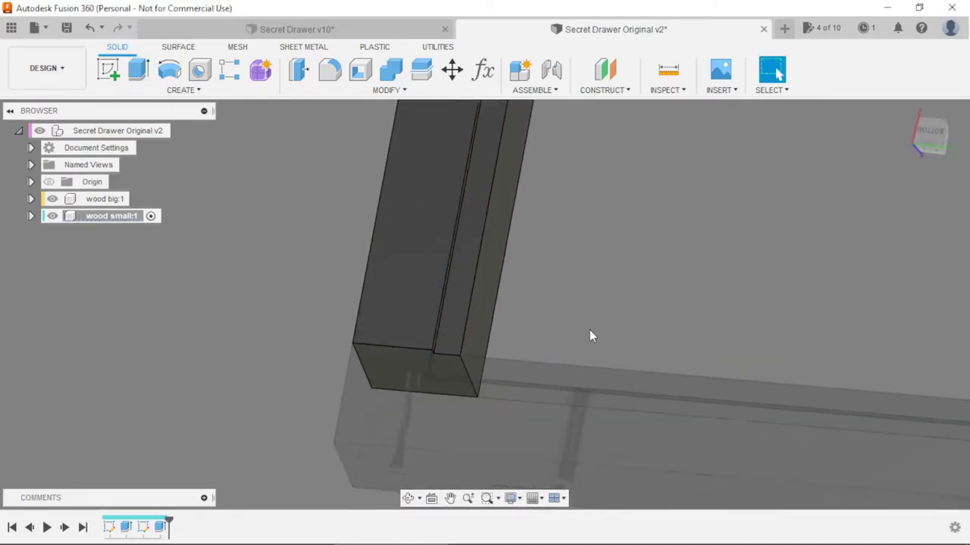
{"action": "scroll", "coordinate": [583, 356], "scroll_direction": "down", "scroll_amount": 3}
{"action": "scroll", "coordinate": [583, 356], "scroll_direction": "down", "scroll_amount": 3}
{"action": "middle_click_drag", "start_coordinate": [587, 390], "coordinate": [692, 487], "text": "shift"}
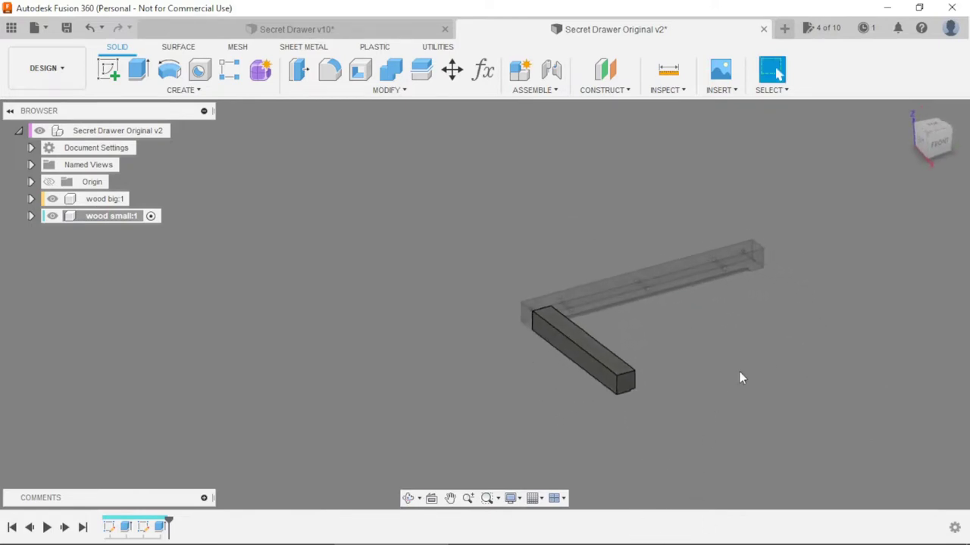
{"action": "middle_click_drag", "start_coordinate": [646, 334], "coordinate": [758, 324]}
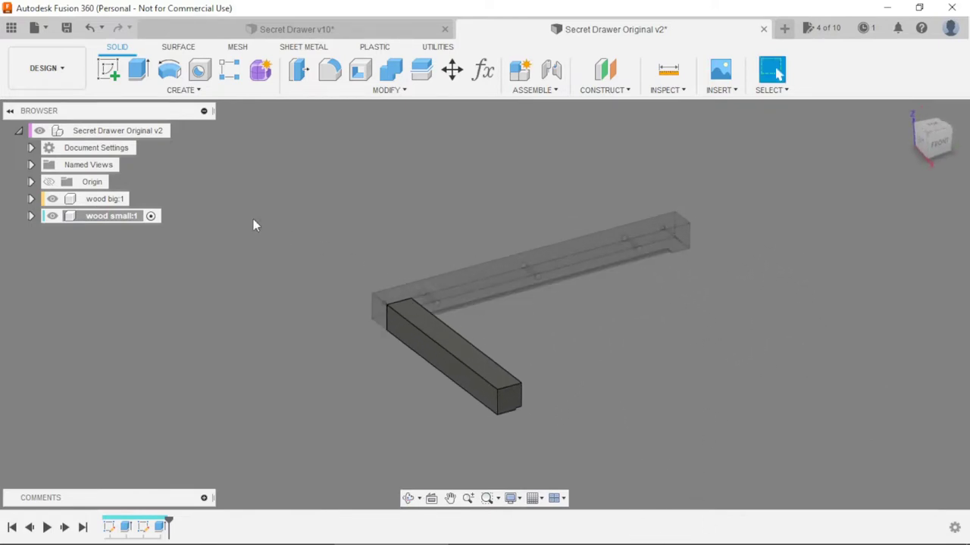
- Paste a copy of wood small:1, moved 279.688 mm in Y and rotated about Z
{"action": "double_click", "coordinate": [158, 130]}
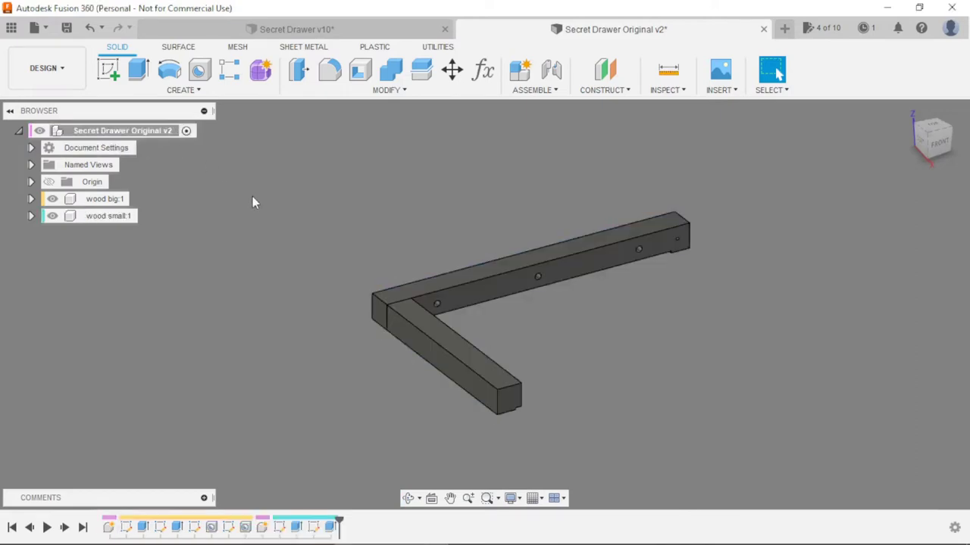
{"action": "left_click", "coordinate": [107, 217]}
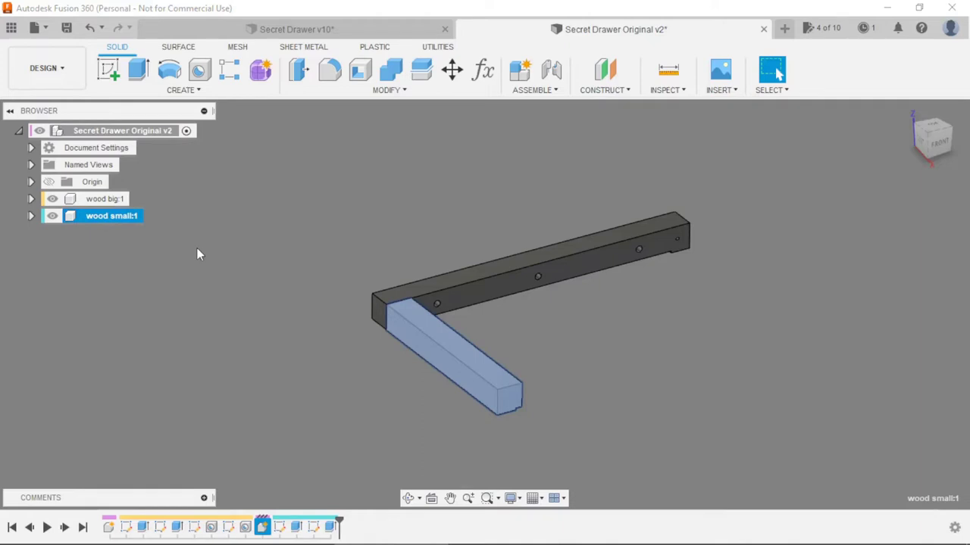
{"action": "key", "text": "ctrl+v"}
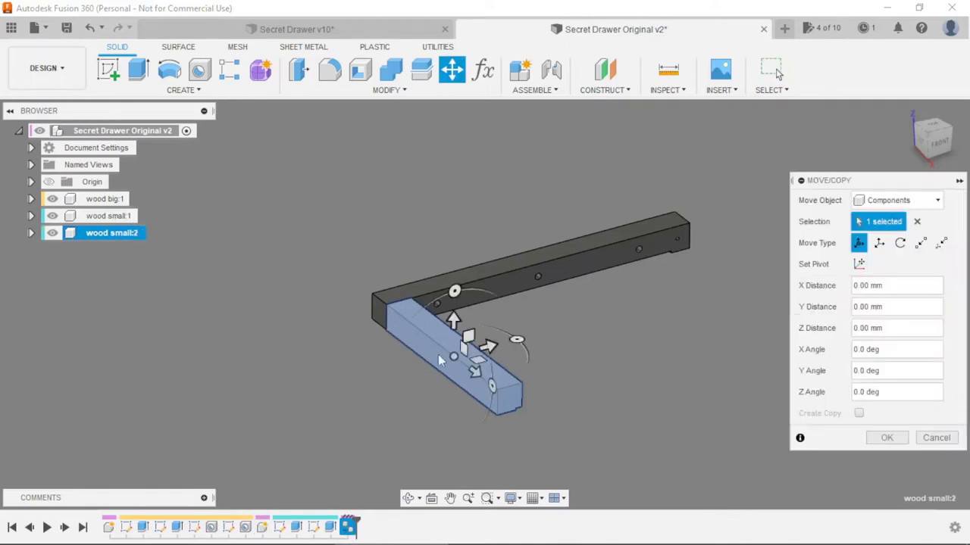
{"action": "left_click_drag", "start_coordinate": [491, 345], "coordinate": [662, 301]}
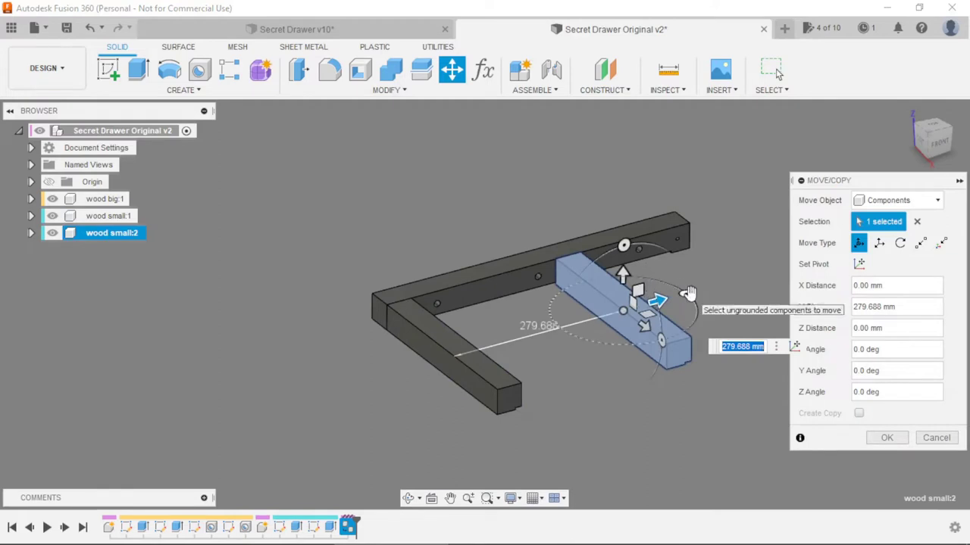
{"action": "mouse_move", "coordinate": [684, 292]}
{"action": "left_mouse_down"}
{"action": "mouse_move", "coordinate": [582, 310]}
{"action": "mouse_move", "coordinate": [606, 333]}
{"action": "left_mouse_up"}
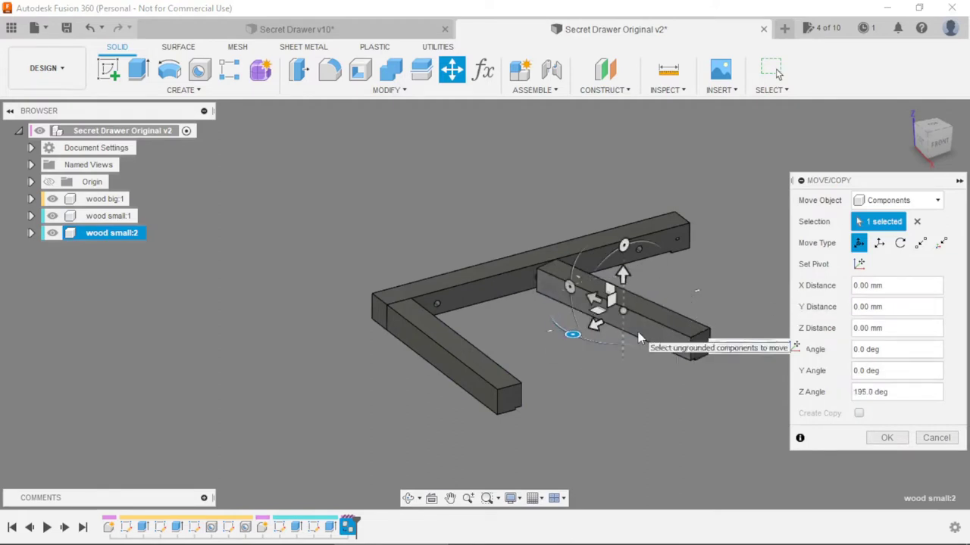
{"action": "key", "text": "Return"}
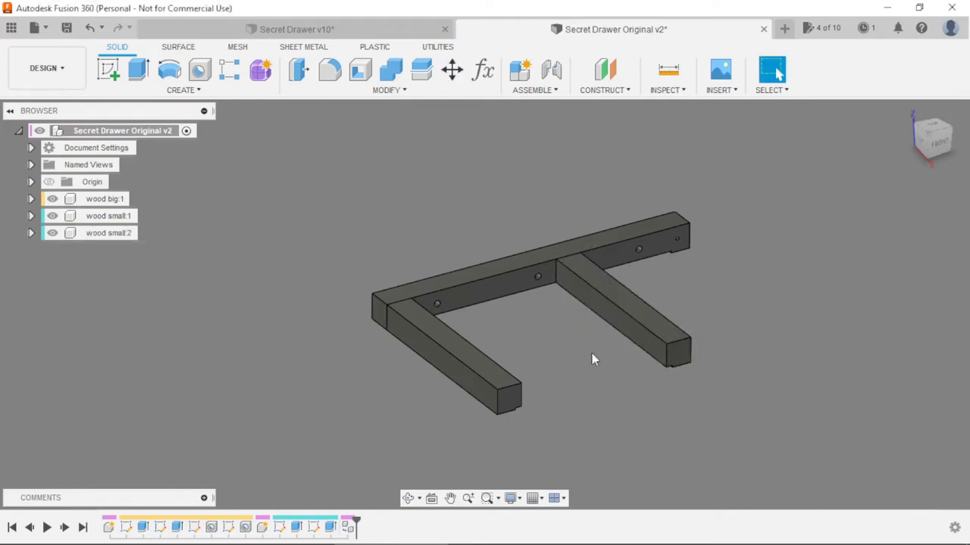
- Fix wood big:1 in place and pull the small bar away from the corner
{"action": "right_click", "coordinate": [112, 203]}
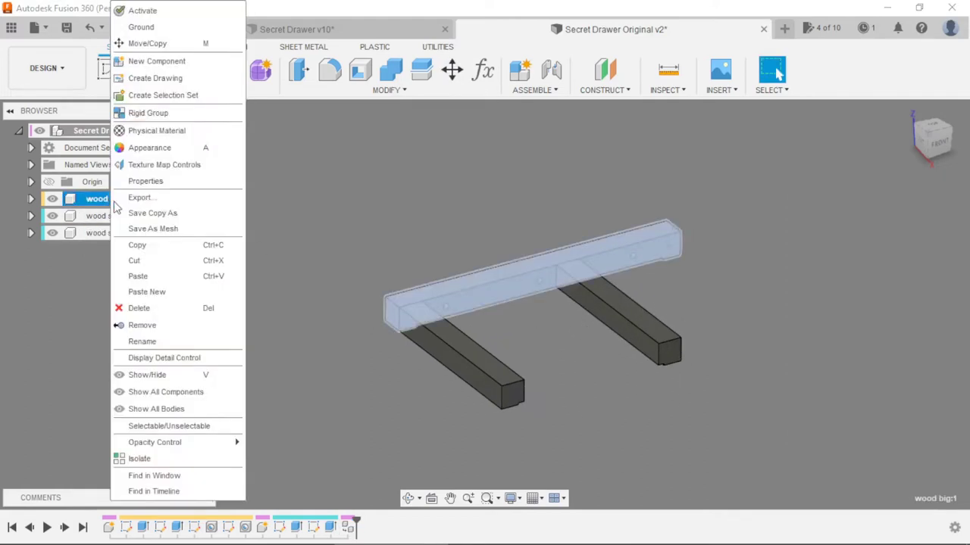
{"action": "left_click", "coordinate": [147, 26]}
{"action": "left_click", "coordinate": [354, 231]}
{"action": "scroll", "coordinate": [420, 359], "scroll_direction": "up", "scroll_amount": 2}
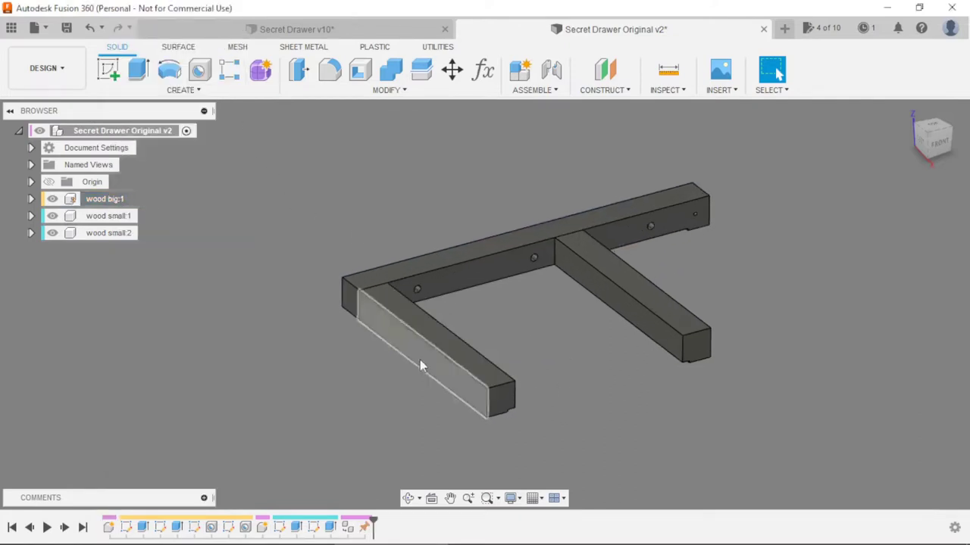
{"action": "scroll", "coordinate": [341, 300], "scroll_direction": "up", "scroll_amount": 3}
{"action": "scroll", "coordinate": [342, 300], "scroll_direction": "up", "scroll_amount": 3}
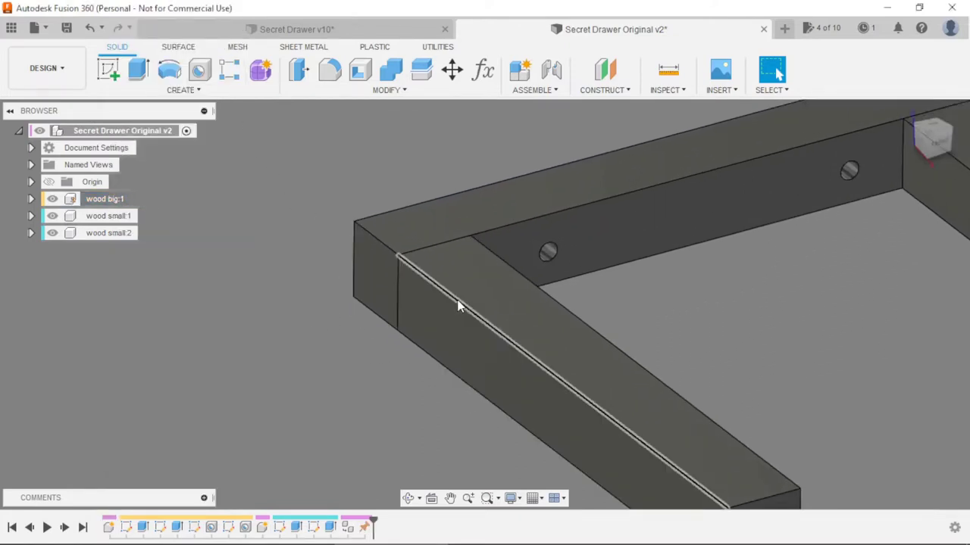
{"action": "left_click_drag", "start_coordinate": [458, 306], "coordinate": [502, 333]}
- Joint the small bar's end face to the big bar's face
{"action": "scroll", "coordinate": [309, 222], "scroll_direction": "up", "scroll_amount": 2}
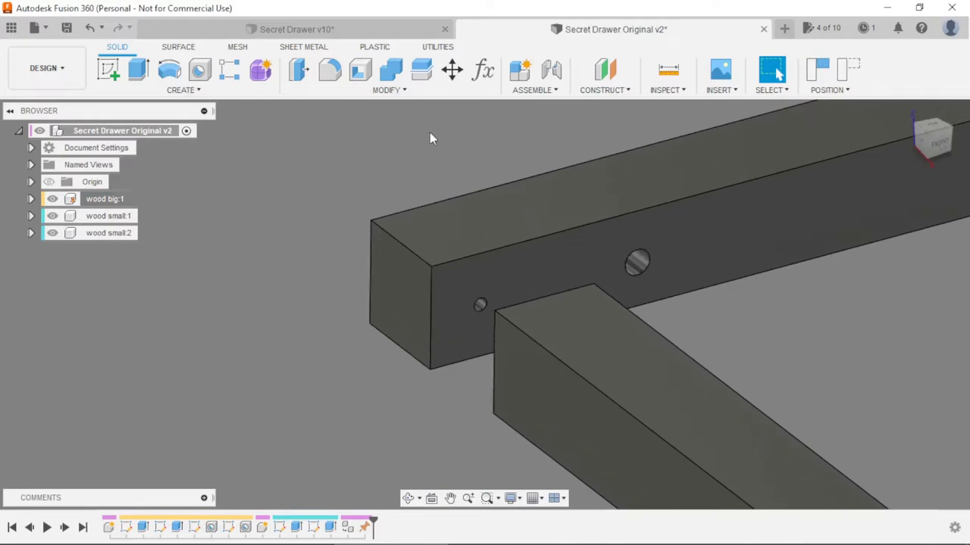
{"action": "left_click", "coordinate": [551, 72]}
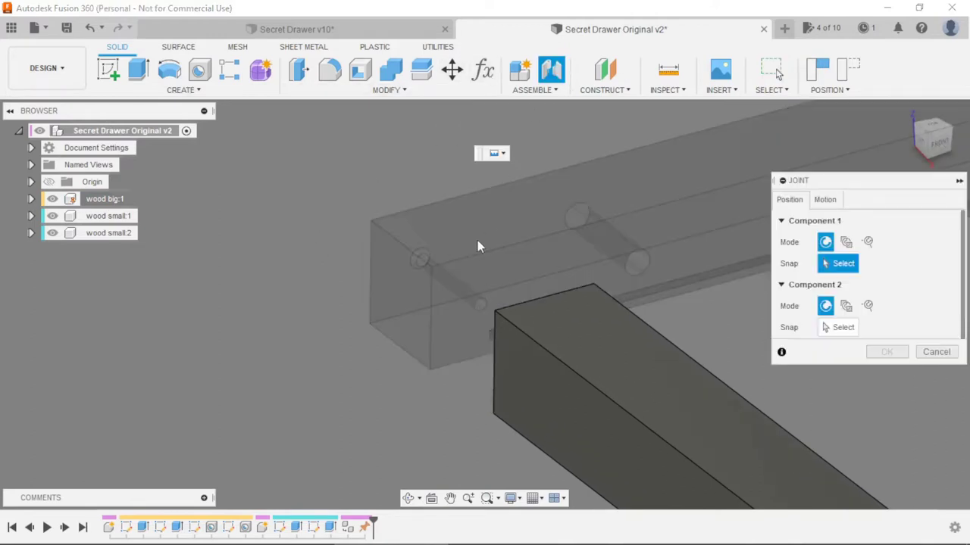
{"action": "middle_click_drag", "start_coordinate": [473, 358], "coordinate": [477, 356], "text": "shift"}
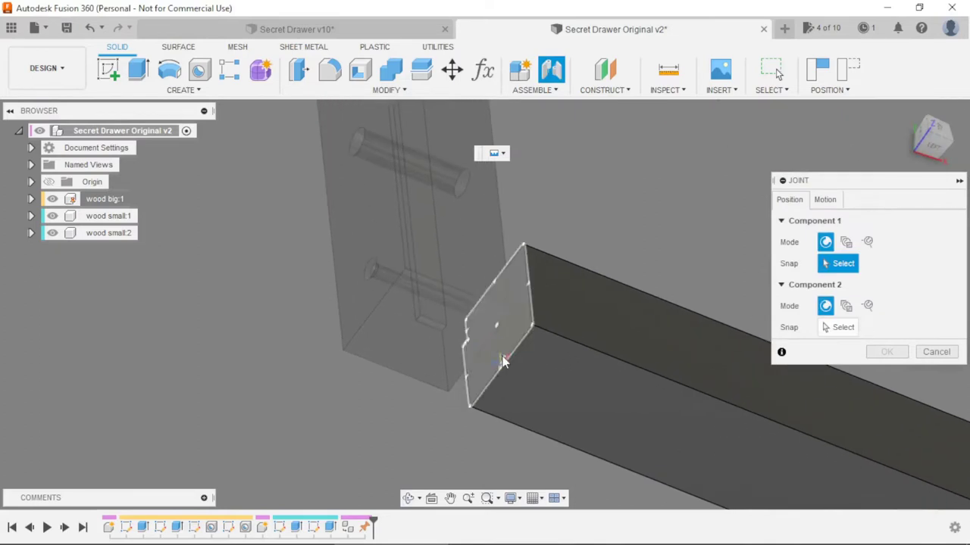
{"action": "left_click", "coordinate": [503, 362]}
{"action": "mouse_move", "coordinate": [504, 361]}
{"action": "middle_mouse_down", "text": "shift"}
{"action": "mouse_move", "coordinate": [450, 407]}
{"action": "mouse_move", "coordinate": [520, 368]}
{"action": "mouse_move", "coordinate": [447, 333]}
{"action": "middle_mouse_up", "text": "shift"}
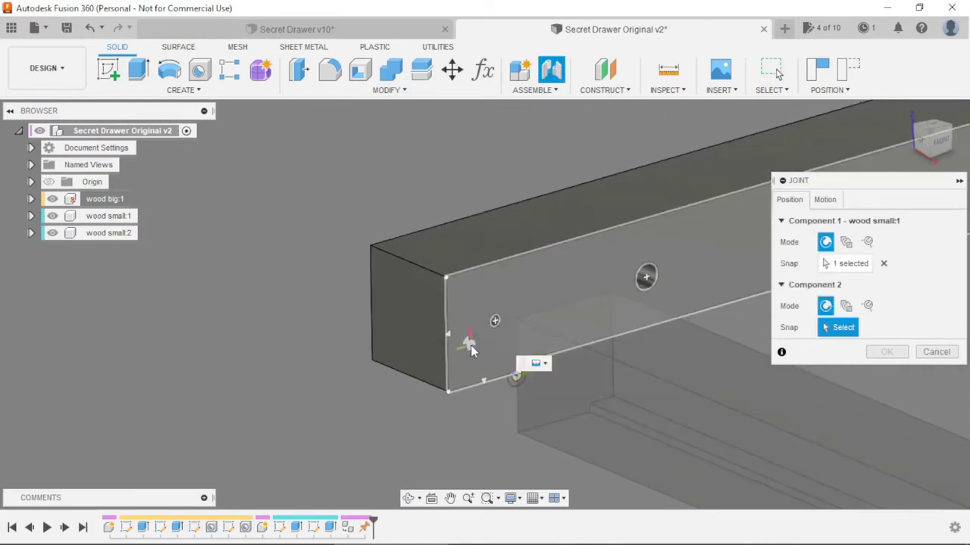
{"action": "left_click", "coordinate": [447, 338]}
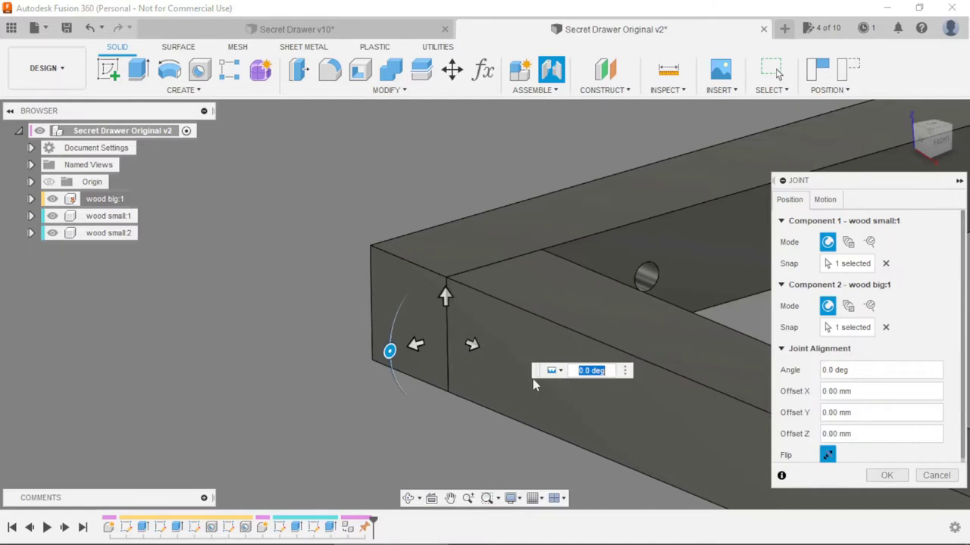
{"action": "left_click", "coordinate": [887, 476]}
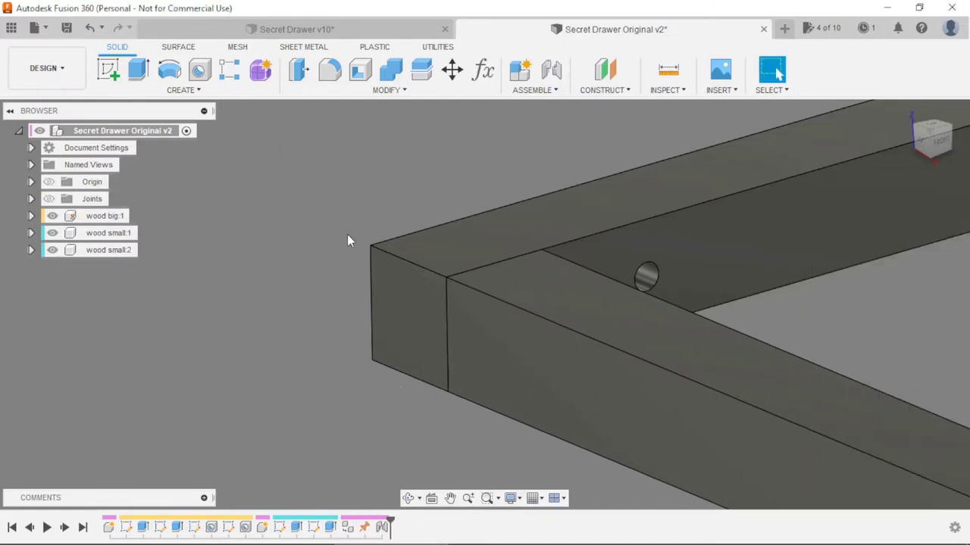
{"action": "scroll", "coordinate": [347, 235], "scroll_direction": "down", "scroll_amount": 5}
{"action": "scroll", "coordinate": [348, 239], "scroll_direction": "down", "scroll_amount": 3}
{"action": "mouse_move", "coordinate": [443, 251]}
{"action": "middle_mouse_down", "text": "shift"}
{"action": "mouse_move", "coordinate": [552, 273]}
{"action": "mouse_move", "coordinate": [641, 235]}
{"action": "middle_mouse_up", "text": "shift"}
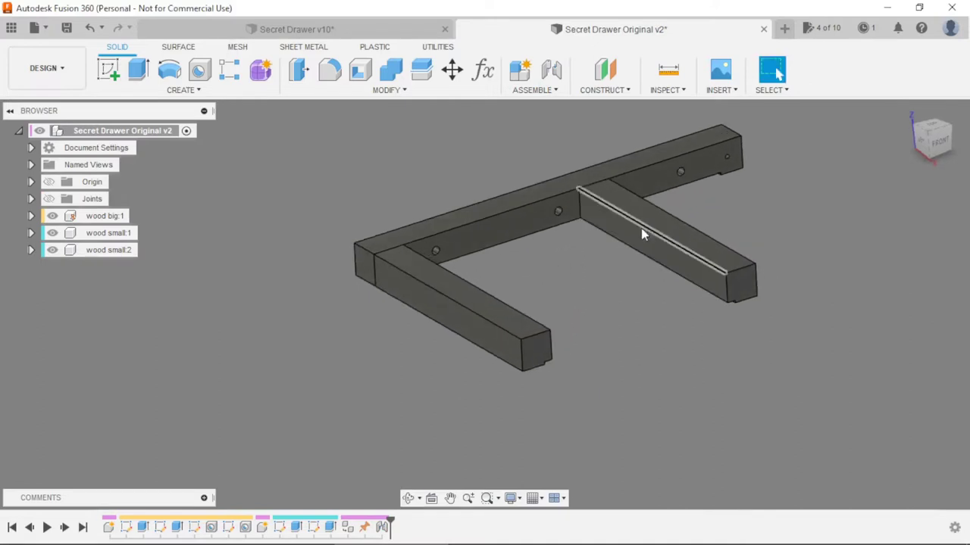
- Joint the second small bar's end face onto the far end of wood big:1
{"action": "left_click_drag", "start_coordinate": [650, 229], "coordinate": [803, 201]}
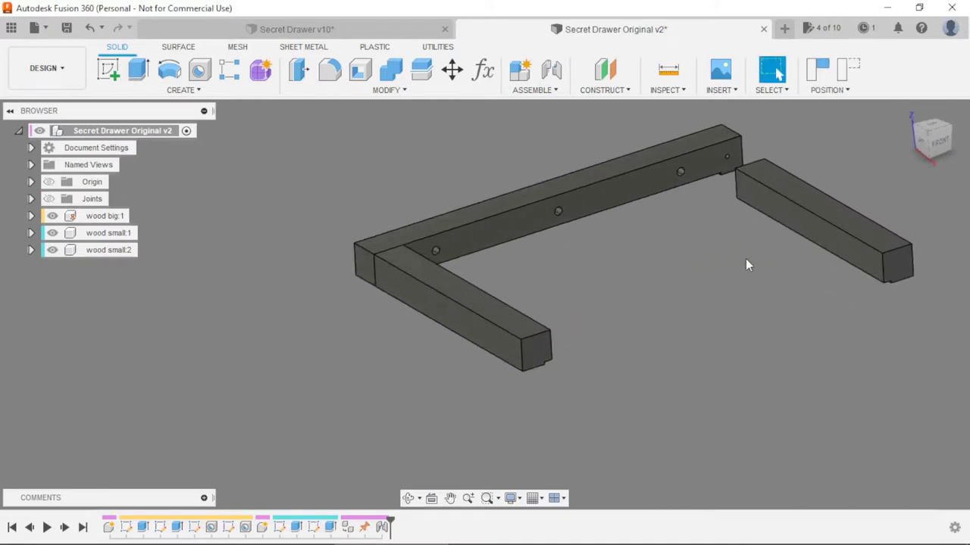
{"action": "key", "text": "j"}
{"action": "middle_click_drag", "start_coordinate": [702, 251], "coordinate": [760, 339], "text": "shift"}
{"action": "scroll", "coordinate": [681, 151], "scroll_direction": "up", "scroll_amount": 3}
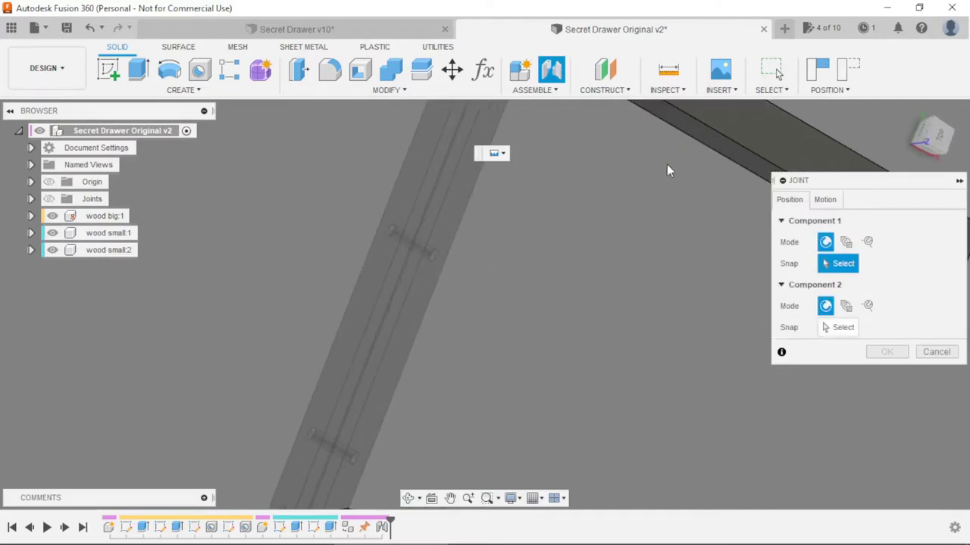
{"action": "mouse_move", "coordinate": [667, 165]}
{"action": "middle_mouse_down"}
{"action": "mouse_move", "coordinate": [656, 197]}
{"action": "mouse_move", "coordinate": [611, 231]}
{"action": "mouse_move", "coordinate": [628, 234]}
{"action": "mouse_move", "coordinate": [575, 265]}
{"action": "mouse_move", "coordinate": [537, 220]}
{"action": "middle_mouse_up"}
{"action": "scroll", "coordinate": [612, 231], "scroll_direction": "up", "scroll_amount": 2}
{"action": "left_click", "coordinate": [647, 247]}
{"action": "scroll", "coordinate": [583, 241], "scroll_direction": "up", "scroll_amount": 3}
{"action": "scroll", "coordinate": [512, 237], "scroll_direction": "up", "scroll_amount": 3}
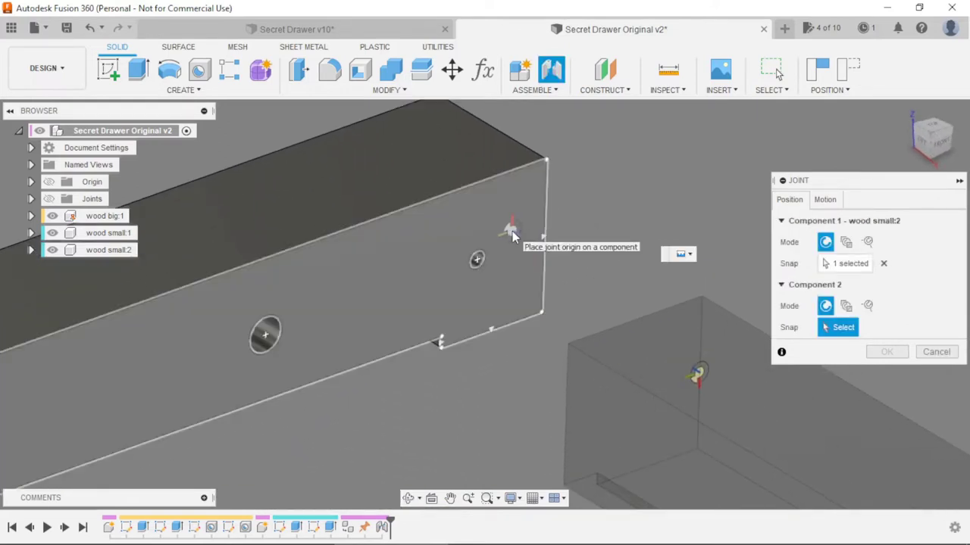
{"action": "left_click", "coordinate": [545, 240]}
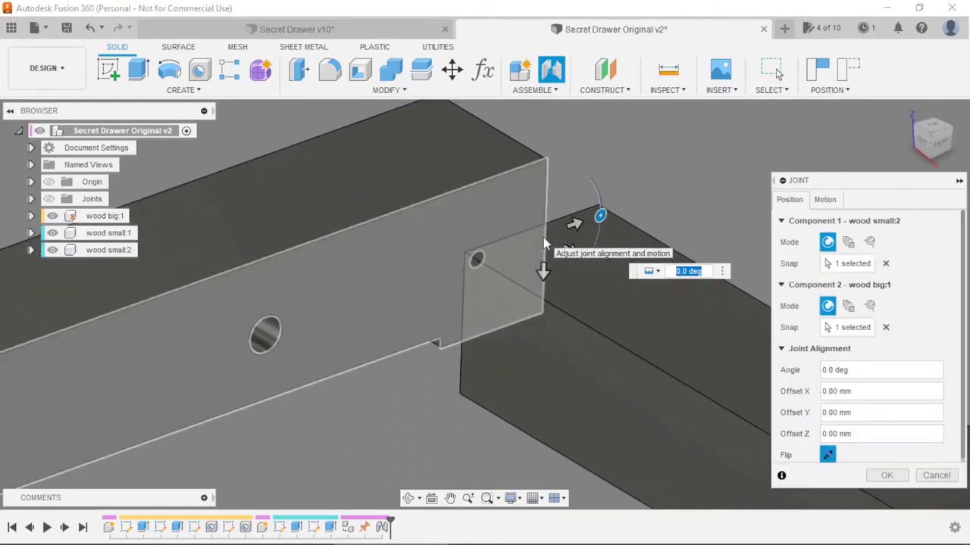
{"action": "left_click", "coordinate": [886, 475]}
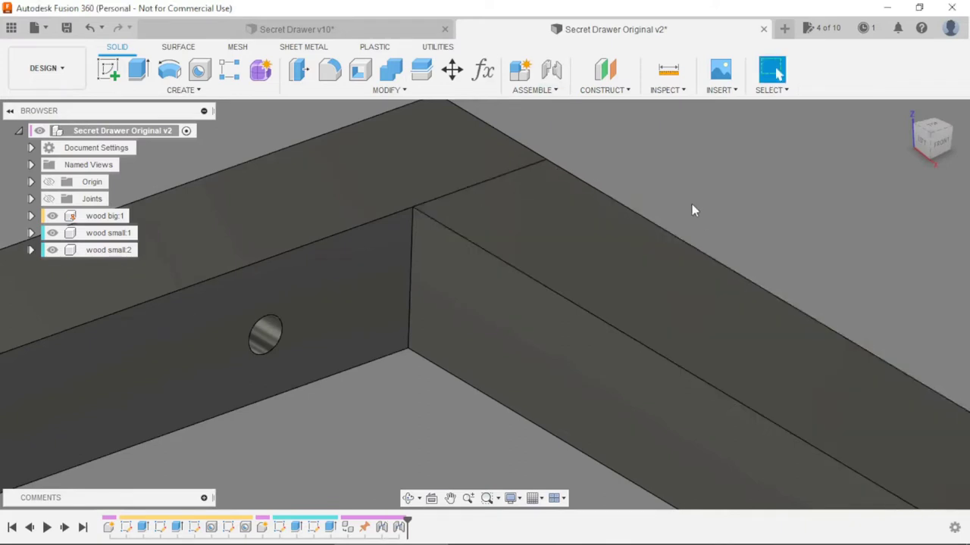
{"action": "scroll", "coordinate": [560, 228], "scroll_direction": "down", "scroll_amount": 3}
{"action": "scroll", "coordinate": [516, 233], "scroll_direction": "down", "scroll_amount": 2}
{"action": "scroll", "coordinate": [517, 238], "scroll_direction": "down", "scroll_amount": 3}
{"action": "middle_click_drag", "start_coordinate": [465, 348], "coordinate": [455, 279], "text": "shift"}
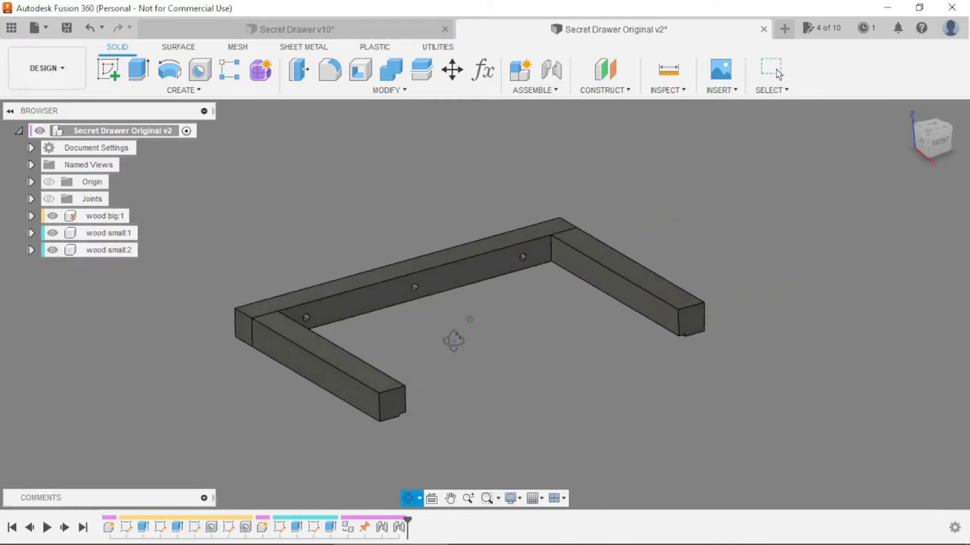
{"action": "scroll", "coordinate": [409, 218], "scroll_direction": "down", "scroll_amount": 2}
{"action": "scroll", "coordinate": [290, 248], "scroll_direction": "up", "scroll_amount": 2}
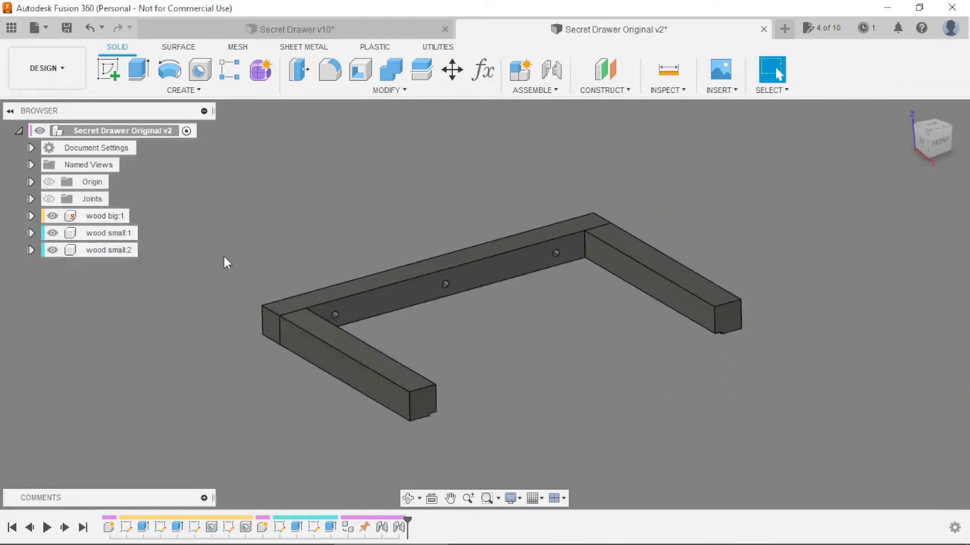
- Paste a new copy of wood big as wood big (1) and move it across the open front
{"action": "left_click", "coordinate": [98, 220]}
{"action": "right_click", "coordinate": [99, 220]}
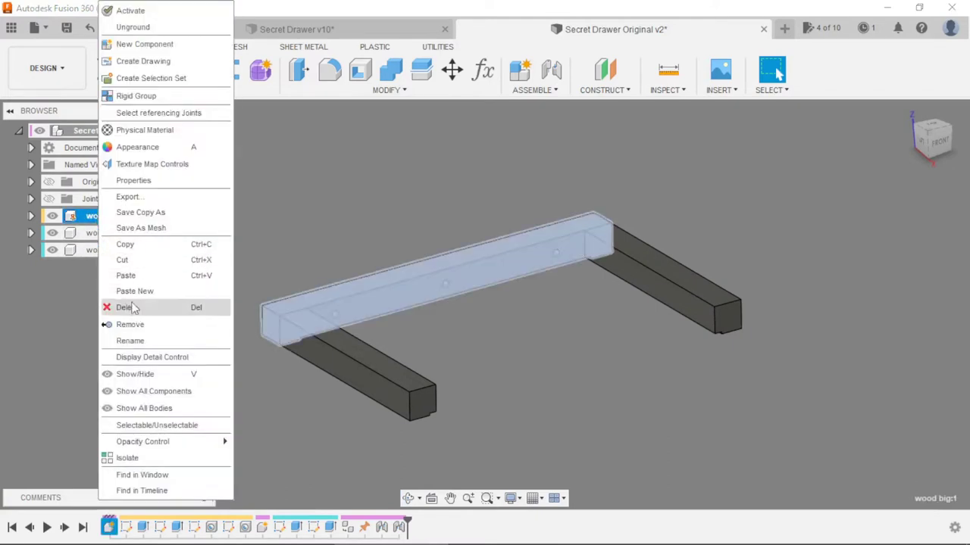
{"action": "left_click", "coordinate": [126, 247]}
{"action": "left_click", "coordinate": [123, 133]}
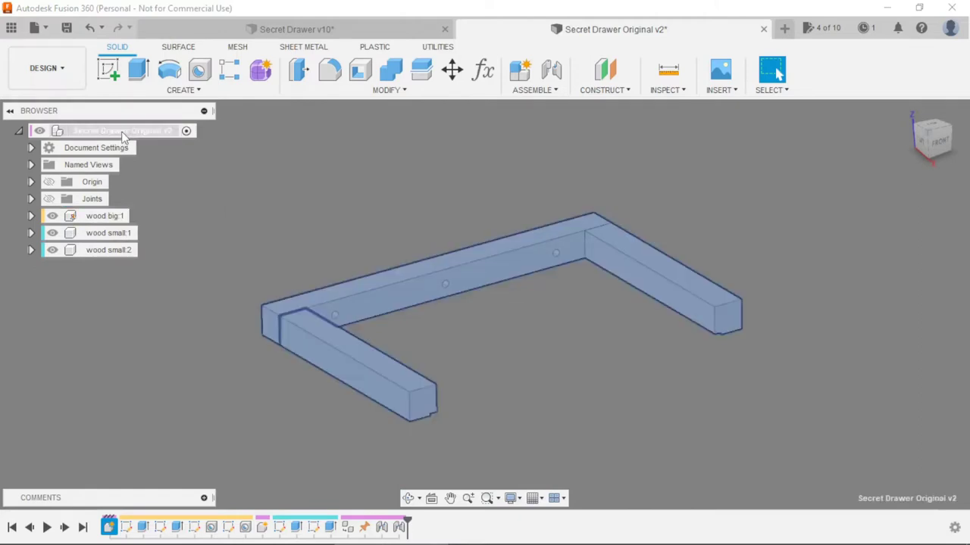
{"action": "right_click", "coordinate": [123, 135]}
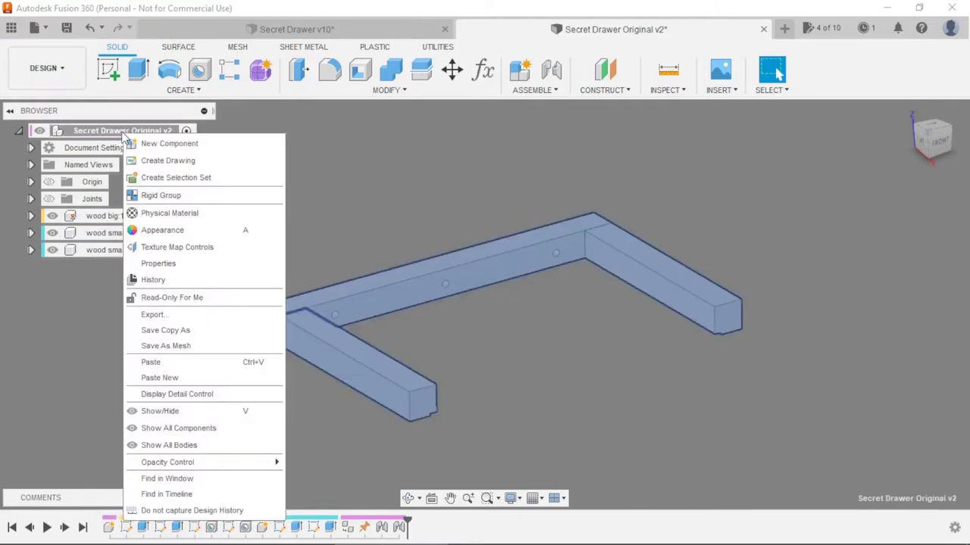
{"action": "left_click", "coordinate": [174, 379]}
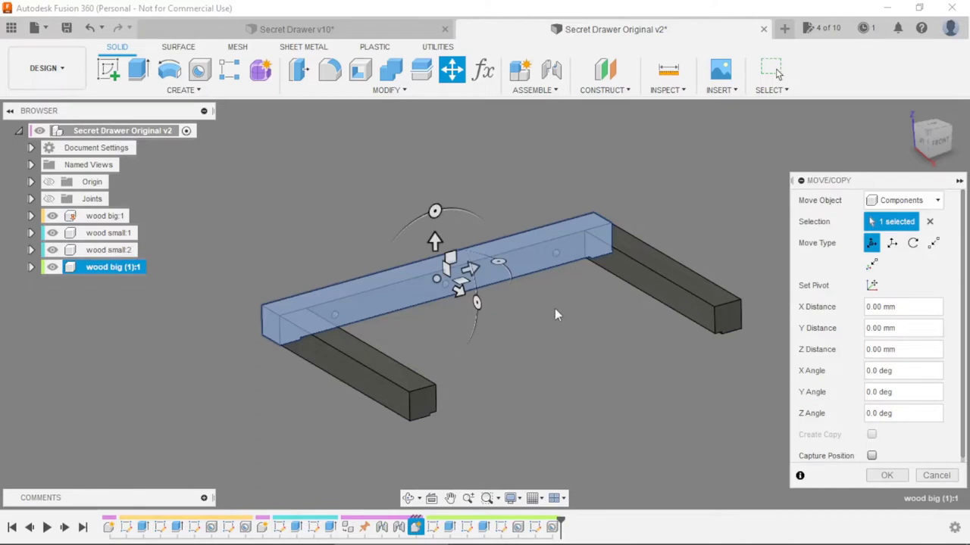
{"action": "left_click_drag", "start_coordinate": [461, 294], "coordinate": [635, 405]}
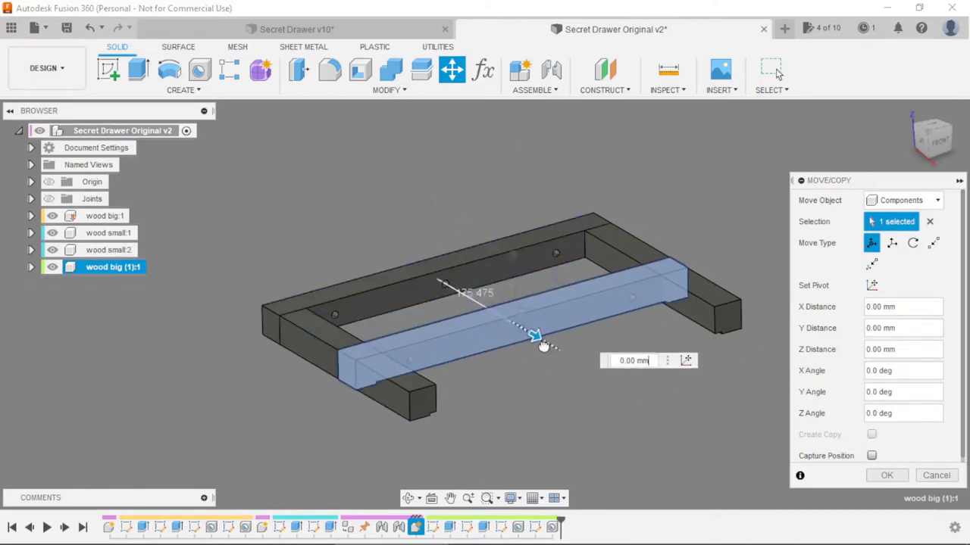
{"action": "left_click", "coordinate": [887, 475]}
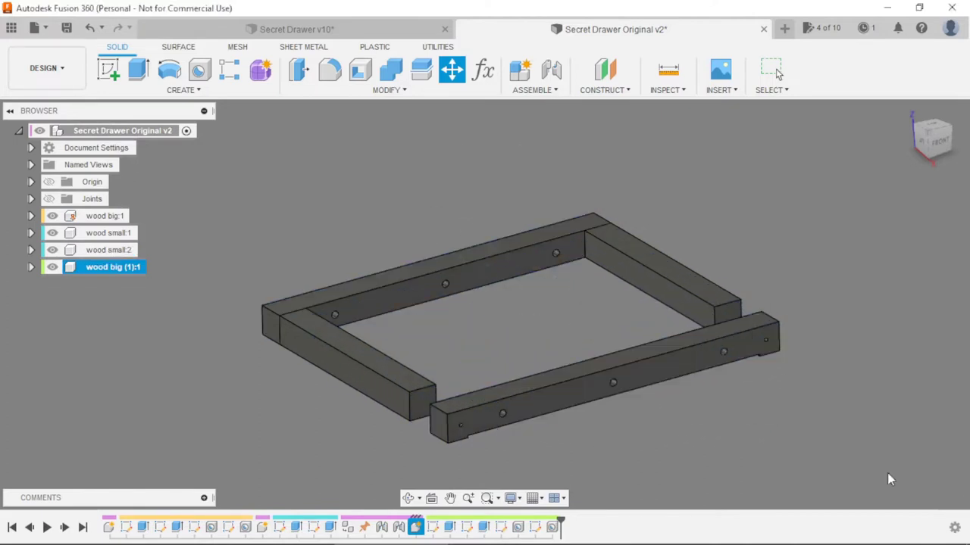
- Rename the original beam to 'wood big w/ wall hole'
{"action": "left_click", "coordinate": [109, 269]}
{"action": "left_click", "coordinate": [109, 269]}
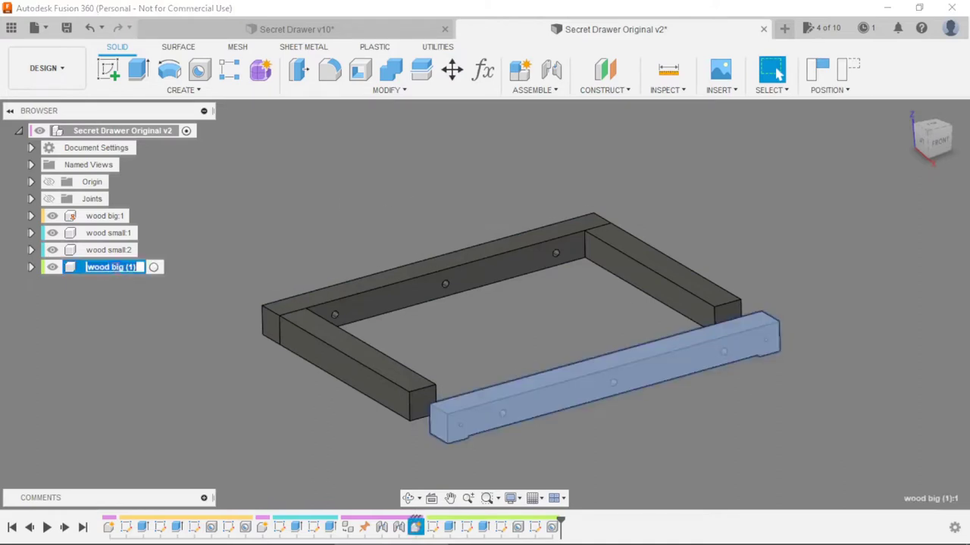
{"action": "left_click", "coordinate": [131, 266]}
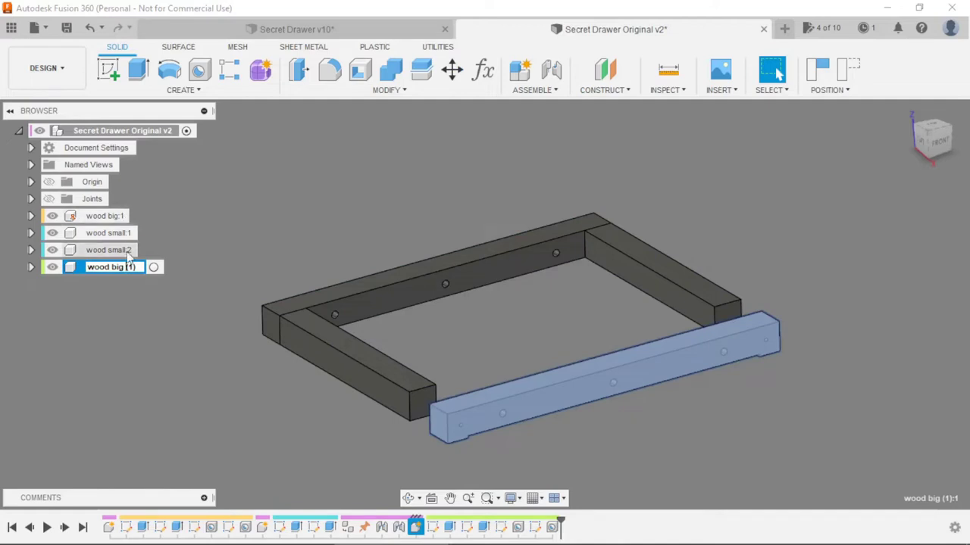
{"action": "left_click", "coordinate": [105, 216]}
{"action": "left_click", "coordinate": [104, 216]}
{"action": "type", "text": "w/ wall hole"}
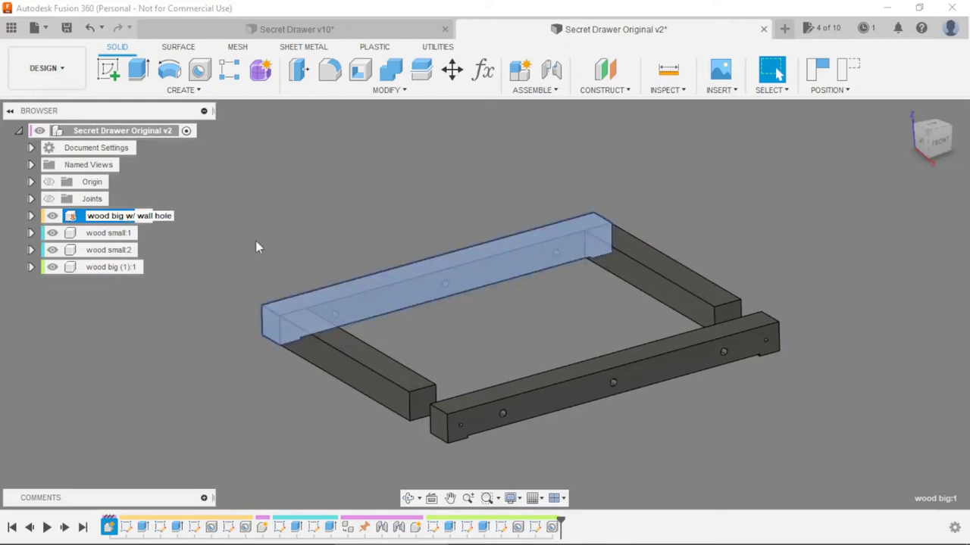
{"action": "left_click", "coordinate": [262, 240]}
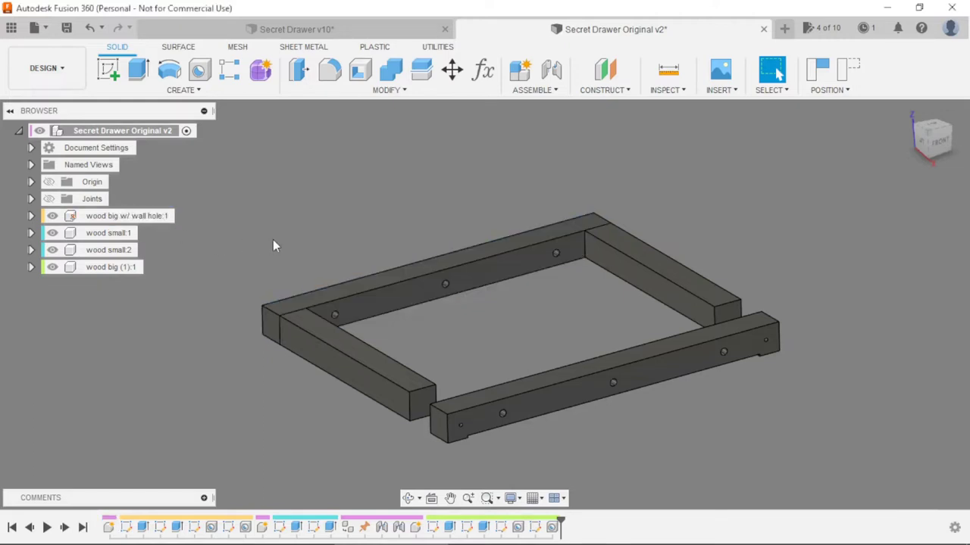
{"action": "scroll", "coordinate": [258, 261], "scroll_direction": "down", "scroll_amount": 2}
{"action": "scroll", "coordinate": [225, 279], "scroll_direction": "up", "scroll_amount": 2}
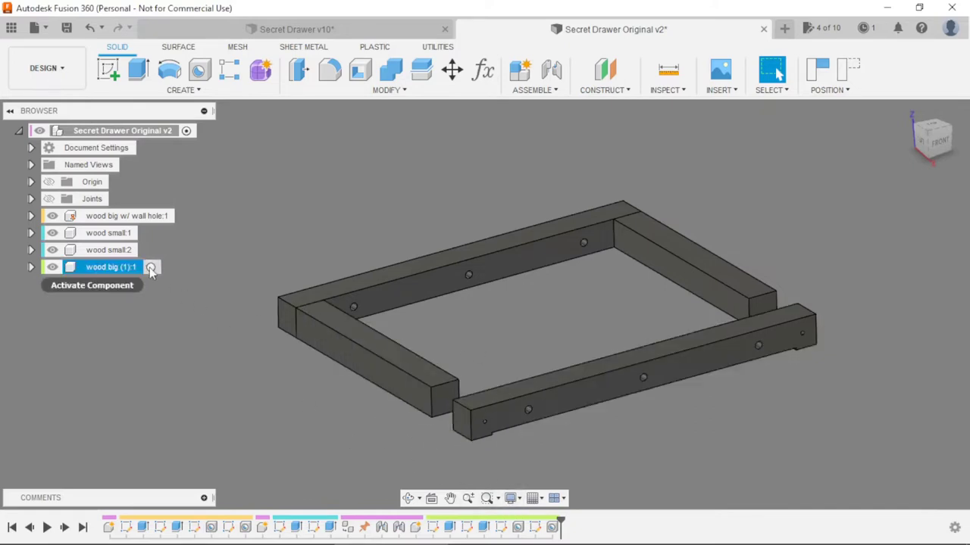
- Delete Hole2 and Sketch4 from wood big (1):1, then reactivate the top-level assembly
{"action": "left_click", "coordinate": [153, 268]}
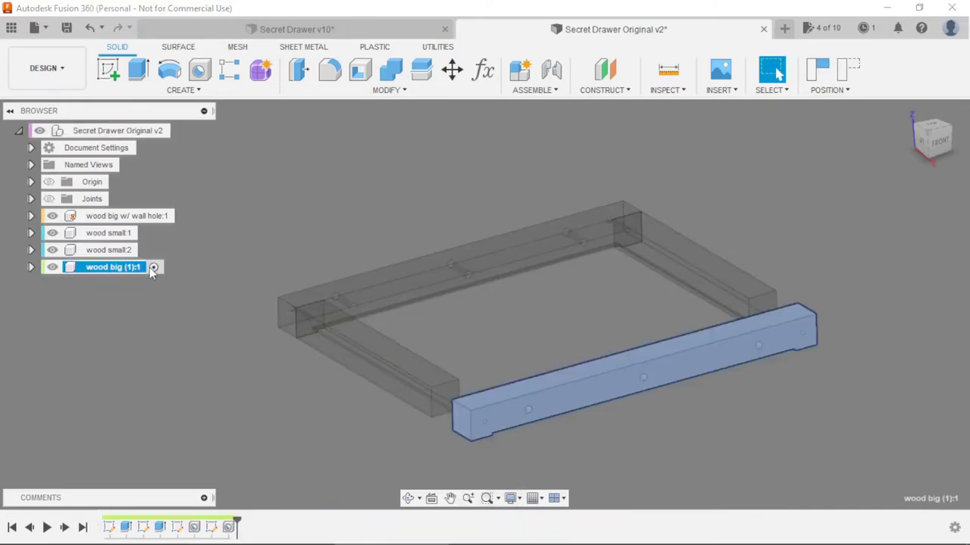
{"action": "right_click", "coordinate": [228, 529]}
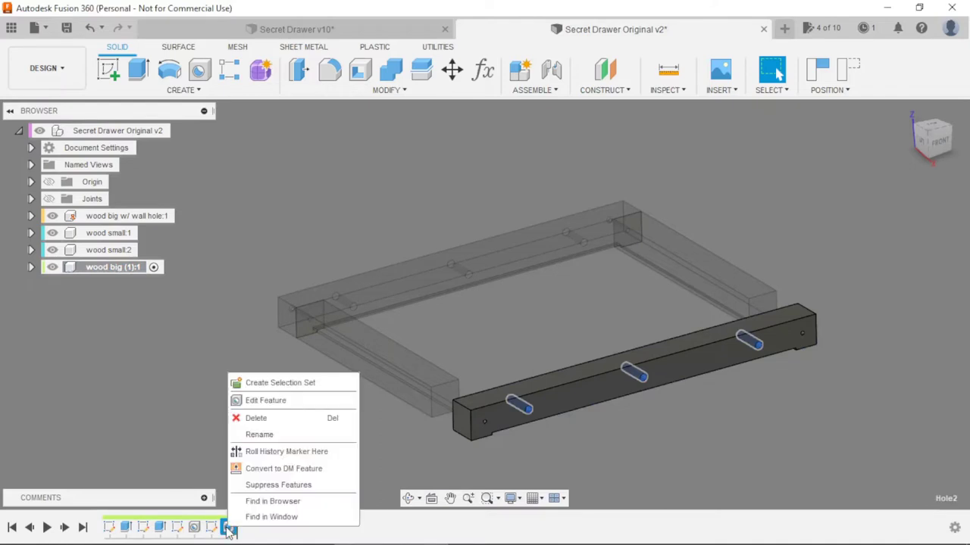
{"action": "left_click", "coordinate": [256, 419]}
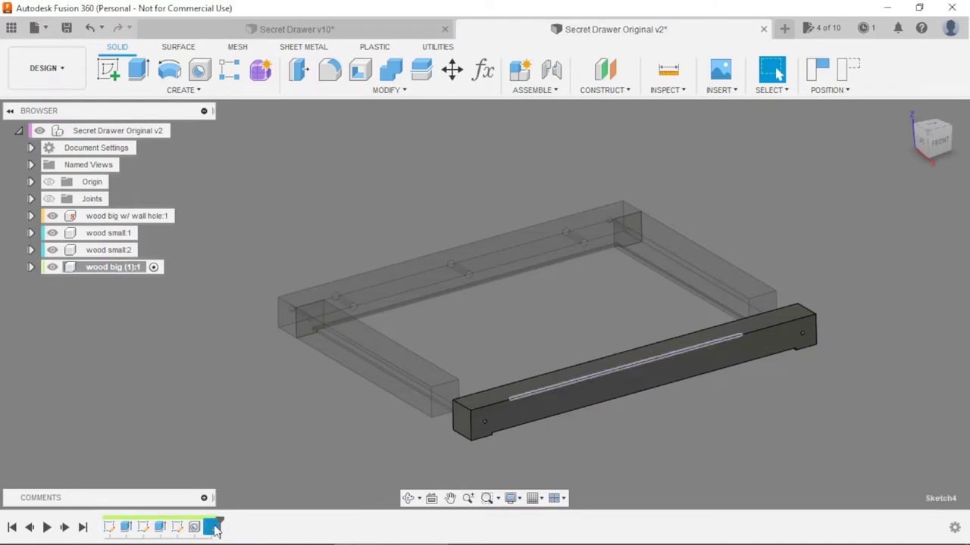
{"action": "right_click", "coordinate": [213, 528]}
{"action": "left_click", "coordinate": [243, 419]}
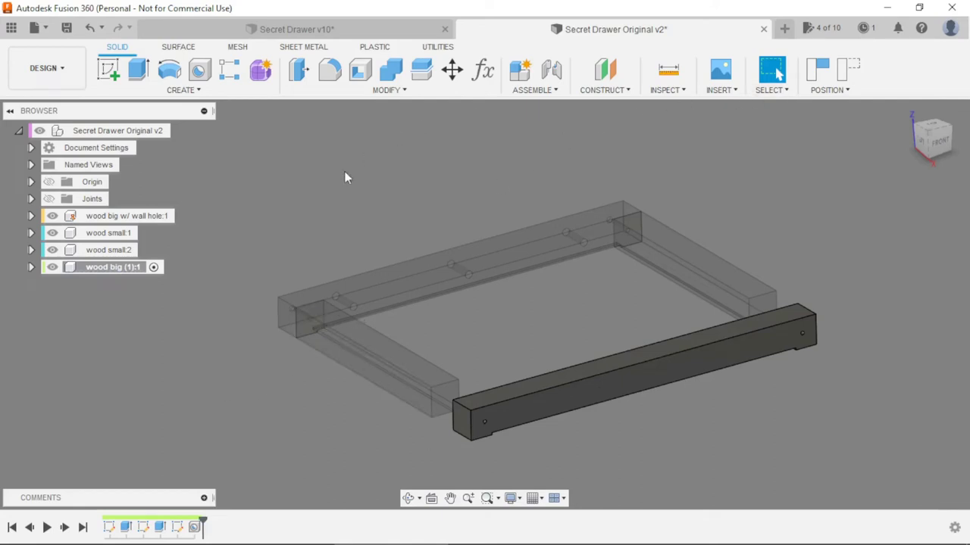
{"action": "left_click", "coordinate": [186, 130]}
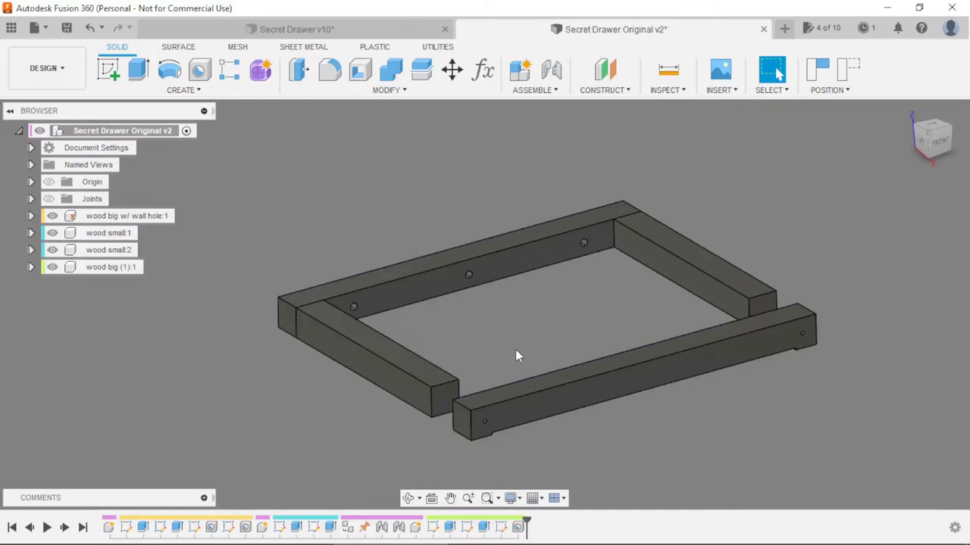
- Joint the end of wood big (1):1 to the end of wood small:2
{"action": "middle_click_drag", "start_coordinate": [515, 349], "coordinate": [508, 281], "text": "shift"}
{"action": "scroll", "coordinate": [476, 202], "scroll_direction": "up", "scroll_amount": 3}
{"action": "scroll", "coordinate": [476, 202], "scroll_direction": "up", "scroll_amount": 3}
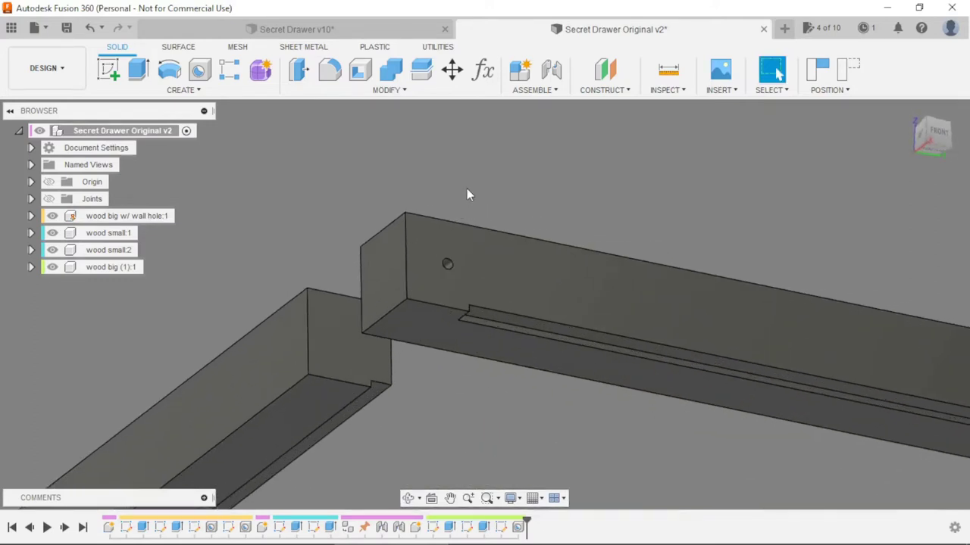
{"action": "left_click", "coordinate": [551, 70]}
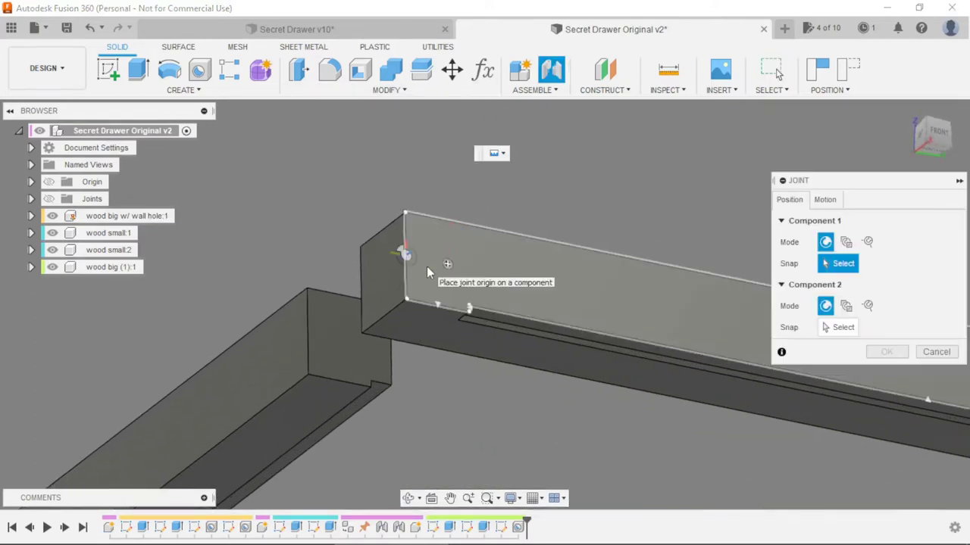
{"action": "left_click", "coordinate": [426, 266]}
{"action": "scroll", "coordinate": [418, 291], "scroll_direction": "down", "scroll_amount": 3}
{"action": "scroll", "coordinate": [648, 397], "scroll_direction": "down", "scroll_amount": 2}
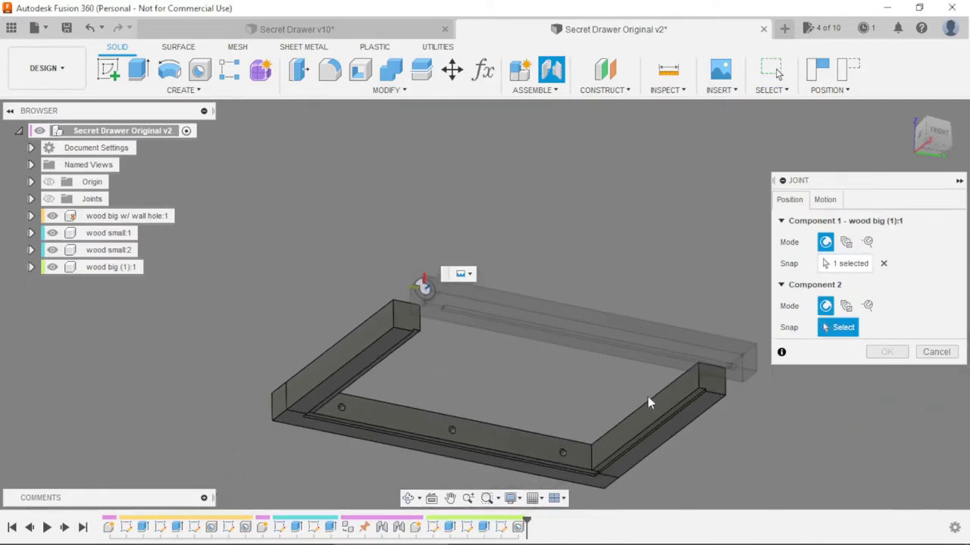
{"action": "scroll", "coordinate": [763, 384], "scroll_direction": "up", "scroll_amount": 3}
{"action": "scroll", "coordinate": [763, 384], "scroll_direction": "up", "scroll_amount": 3}
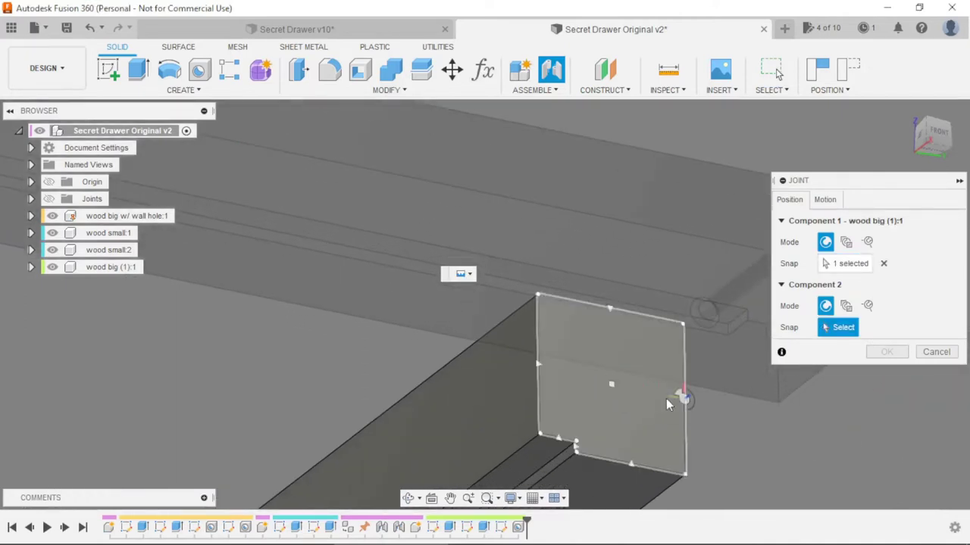
{"action": "left_click", "coordinate": [667, 399]}
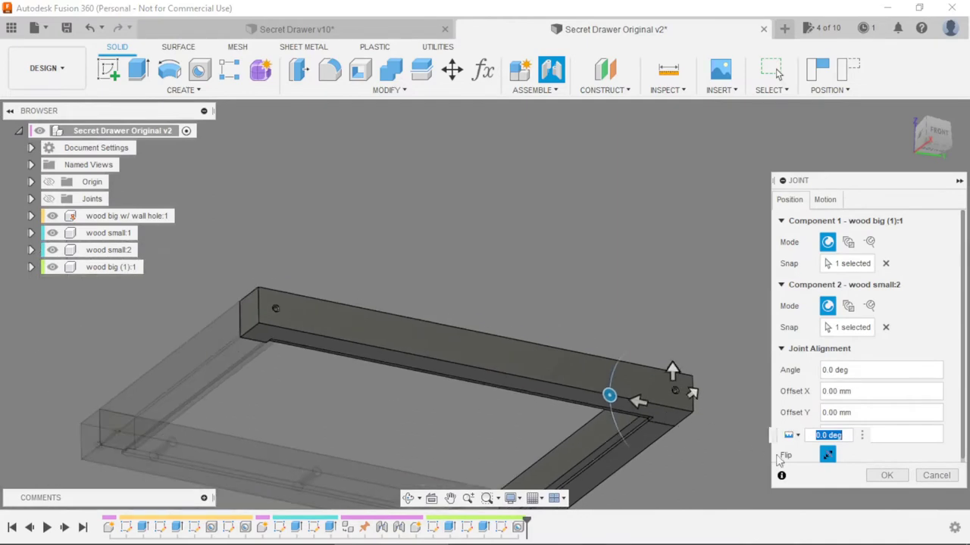
{"action": "left_click", "coordinate": [883, 475]}
{"action": "mouse_move", "coordinate": [628, 326]}
{"action": "middle_mouse_down", "text": "shift"}
{"action": "mouse_move", "coordinate": [617, 233]}
{"action": "mouse_move", "coordinate": [613, 307]}
{"action": "mouse_move", "coordinate": [628, 385]}
{"action": "mouse_move", "coordinate": [632, 305]}
{"action": "mouse_move", "coordinate": [611, 217]}
{"action": "mouse_move", "coordinate": [605, 302]}
{"action": "mouse_move", "coordinate": [558, 329]}
{"action": "mouse_move", "coordinate": [537, 322]}
{"action": "middle_mouse_up", "text": "shift"}
{"action": "scroll", "coordinate": [615, 296], "scroll_direction": "down", "scroll_amount": 3}
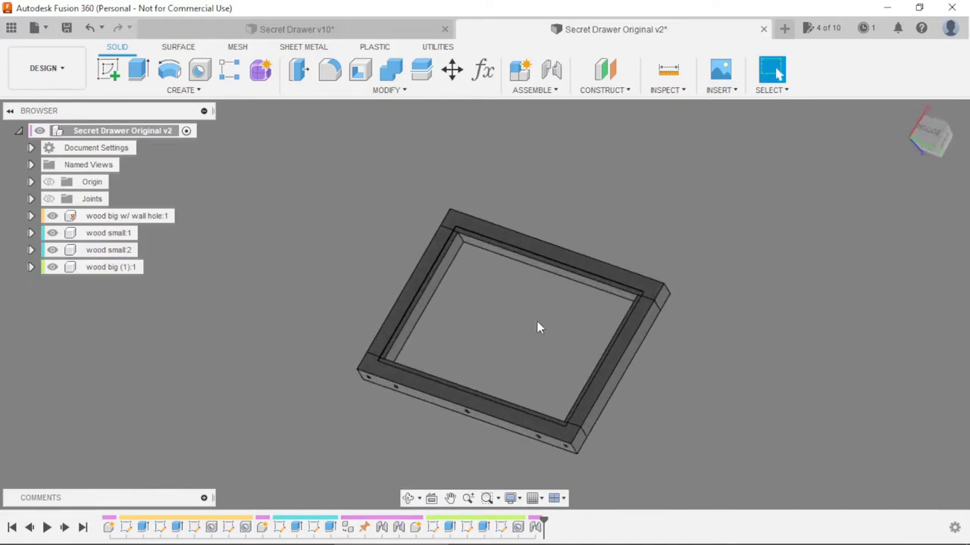
- Create a new component named 'bottom'
{"action": "scroll", "coordinate": [463, 322], "scroll_direction": "up", "scroll_amount": 3}
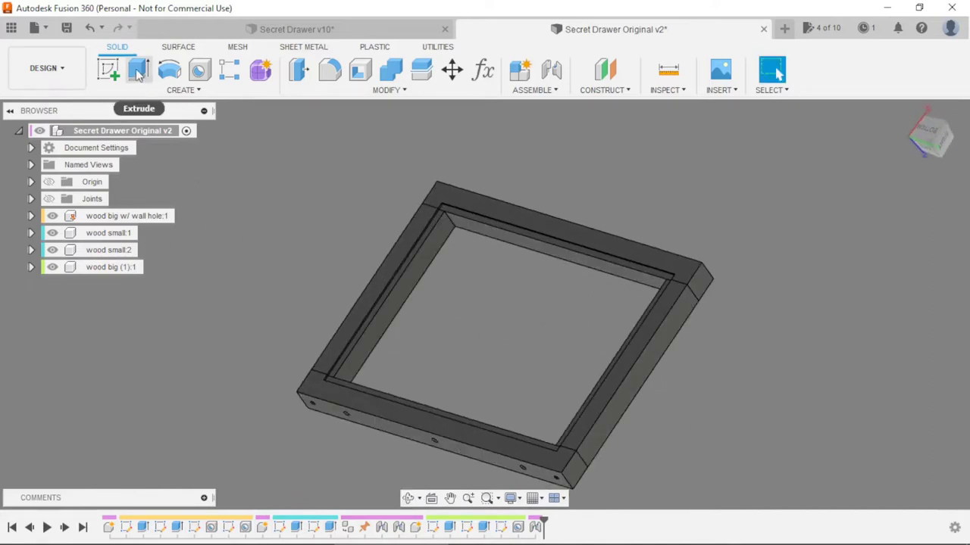
{"action": "left_click", "coordinate": [520, 70]}
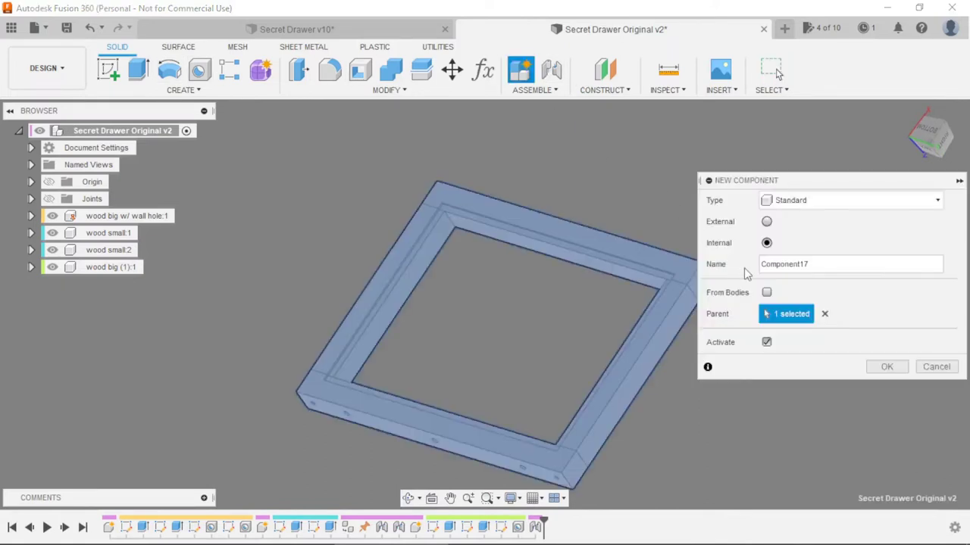
{"action": "left_click_drag", "start_coordinate": [833, 268], "coordinate": [752, 269]}
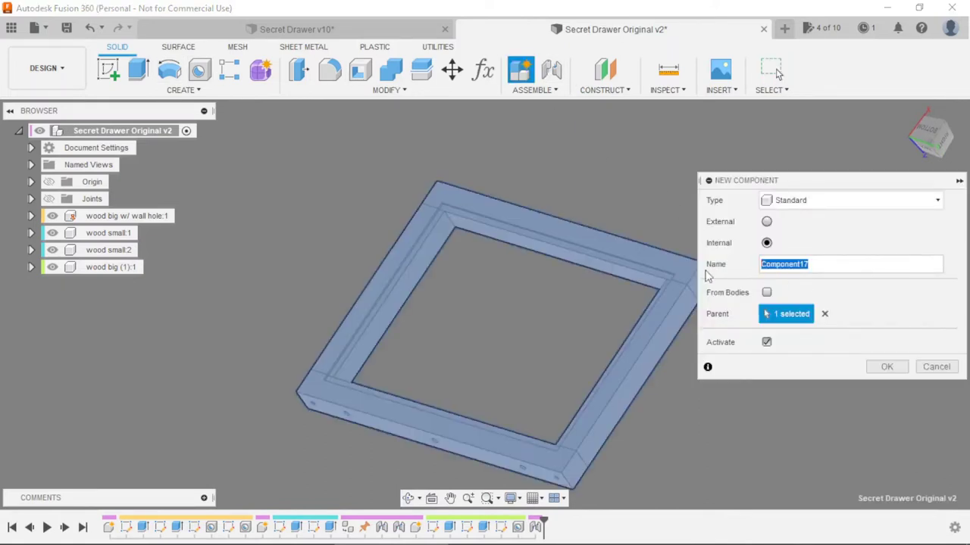
{"action": "type", "text": "bottom"}
{"action": "key", "text": "Return"}
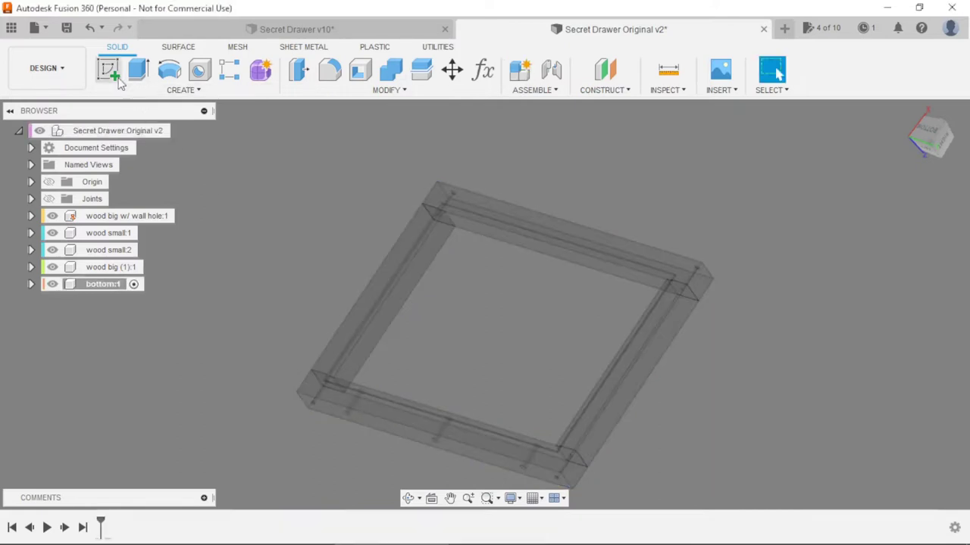
- Start a sketch on the inner groove face of the frame
{"action": "left_click", "coordinate": [113, 75]}
{"action": "mouse_move", "coordinate": [473, 359]}
{"action": "middle_mouse_down", "text": "shift"}
{"action": "mouse_move", "coordinate": [403, 238]}
{"action": "mouse_move", "coordinate": [368, 269]}
{"action": "mouse_move", "coordinate": [421, 308]}
{"action": "mouse_move", "coordinate": [428, 265]}
{"action": "middle_mouse_up", "text": "shift"}
{"action": "scroll", "coordinate": [403, 239], "scroll_direction": "up", "scroll_amount": 5}
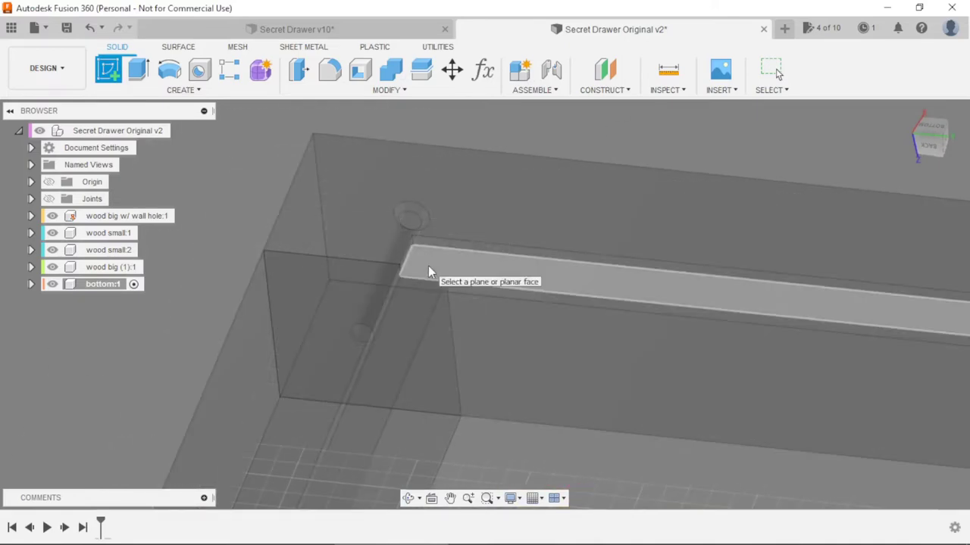
{"action": "left_click", "coordinate": [428, 266]}
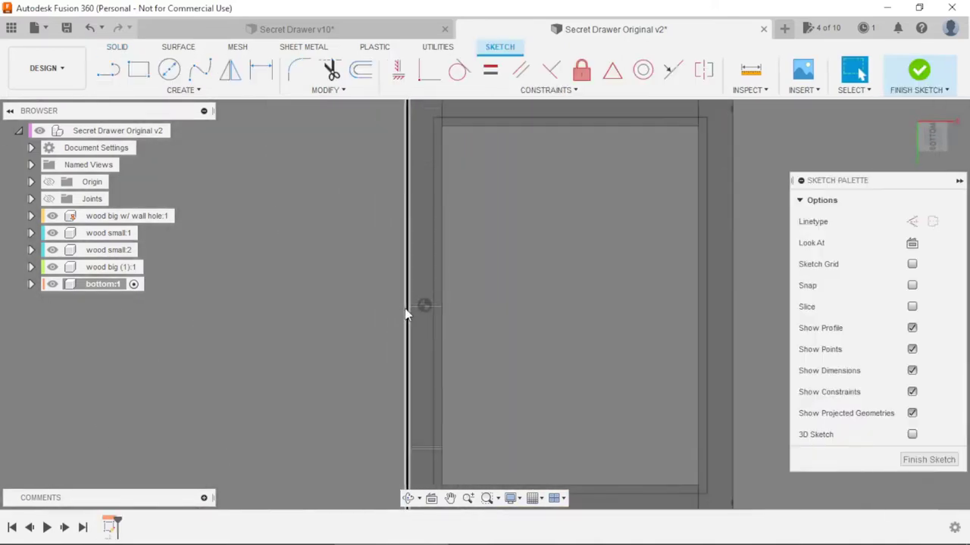
{"action": "scroll", "coordinate": [581, 202], "scroll_direction": "up", "scroll_amount": 3}
{"action": "scroll", "coordinate": [562, 182], "scroll_direction": "up", "scroll_amount": 2}
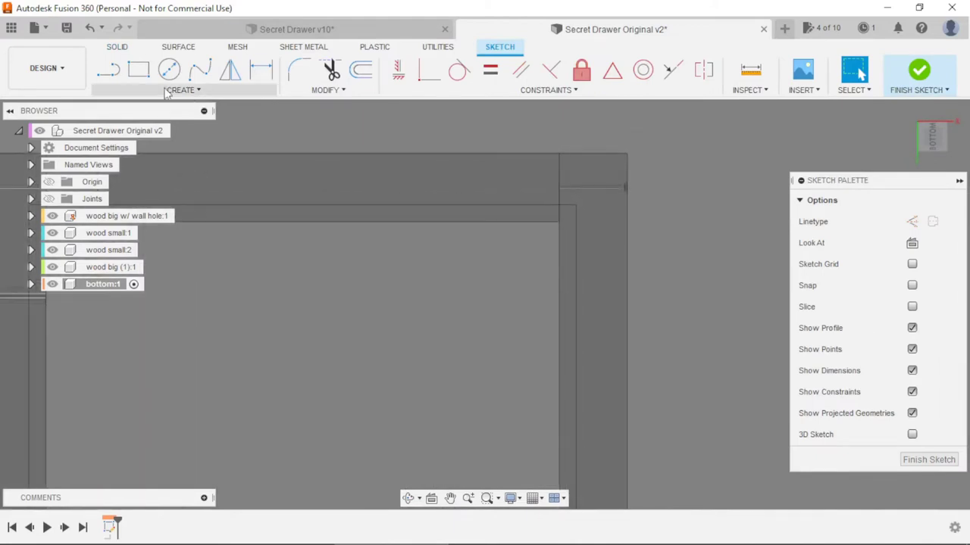
- Draw a lengthBottom by widthBottom (240 mm) rectangle from the frame corner and finish the sketch
{"action": "left_click", "coordinate": [138, 70]}
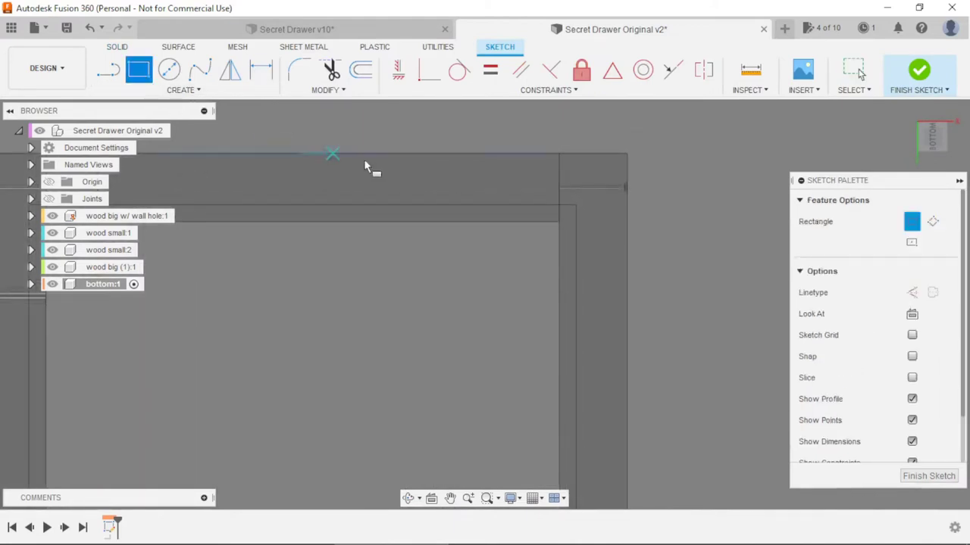
{"action": "left_click", "coordinate": [576, 205]}
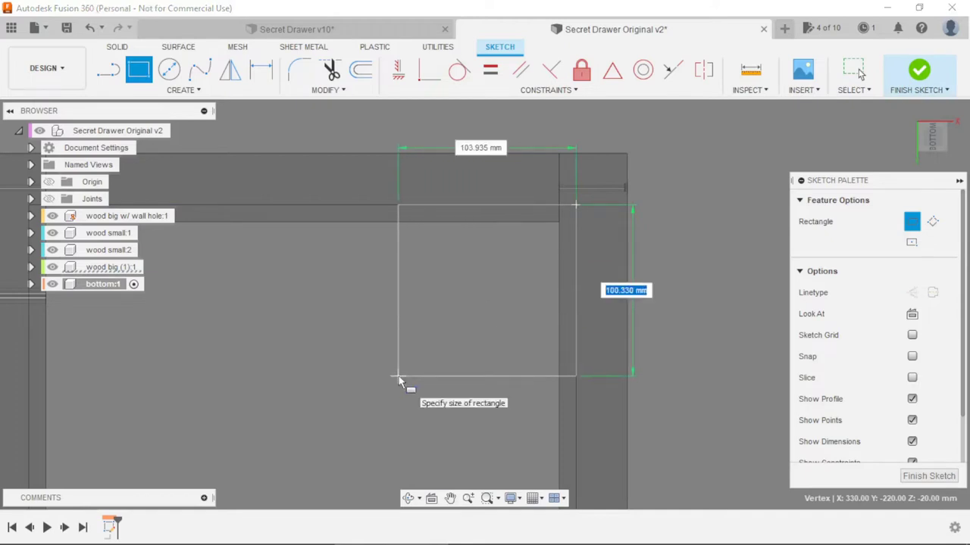
{"action": "type", "text": "len"}
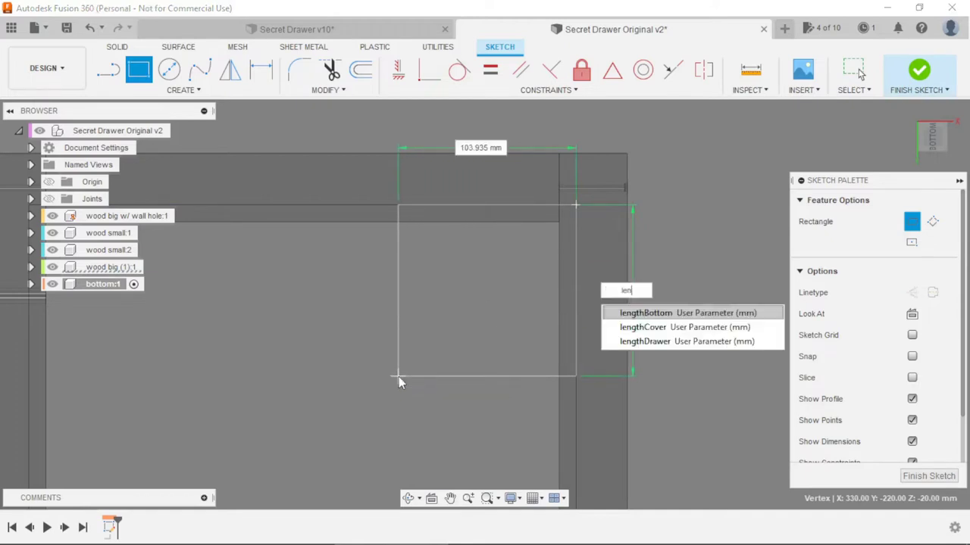
{"action": "key", "text": "Return"}
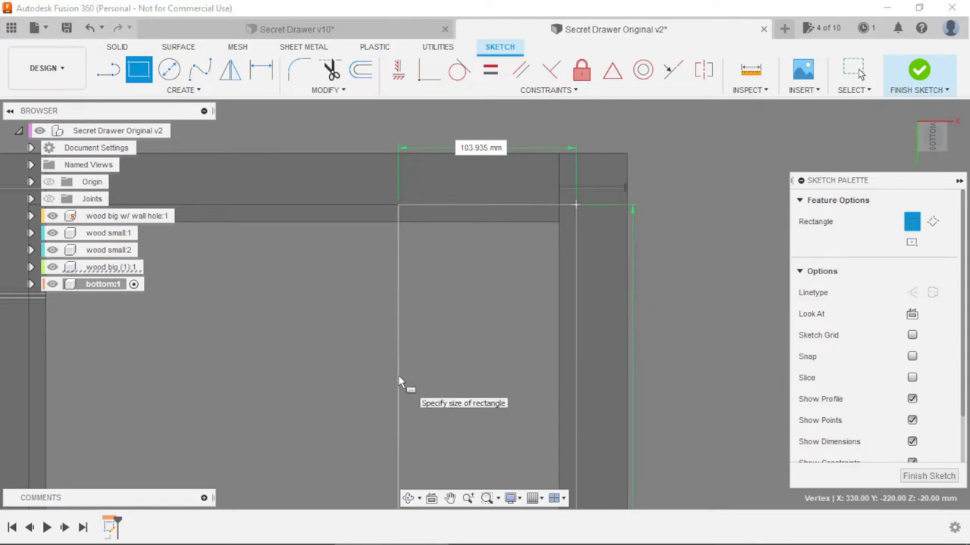
{"action": "type", "text": "w"}
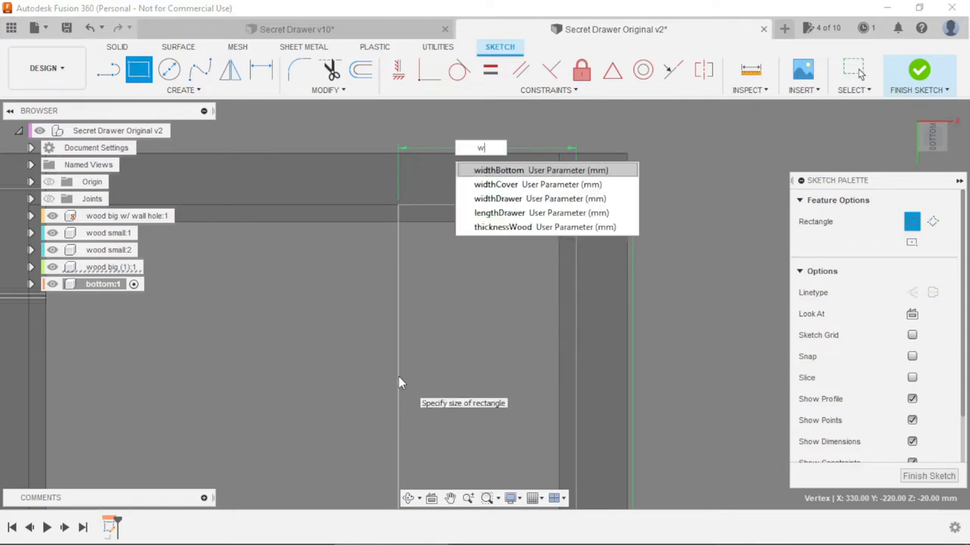
{"action": "type", "text": "i"}
{"action": "key", "text": "Return"}
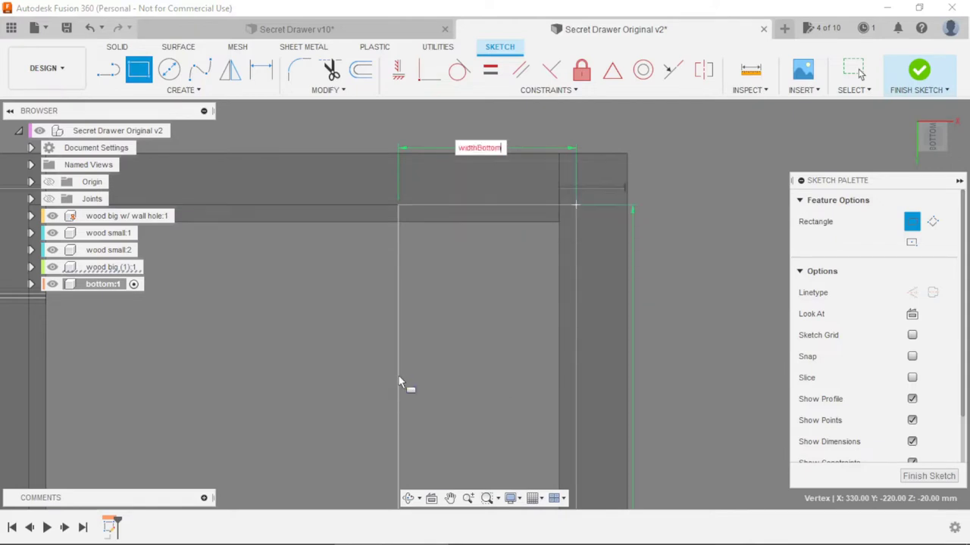
{"action": "key", "text": "Tab"}
{"action": "scroll", "coordinate": [399, 376], "scroll_direction": "down", "scroll_amount": 2}
{"action": "scroll", "coordinate": [398, 375], "scroll_direction": "down", "scroll_amount": 2}
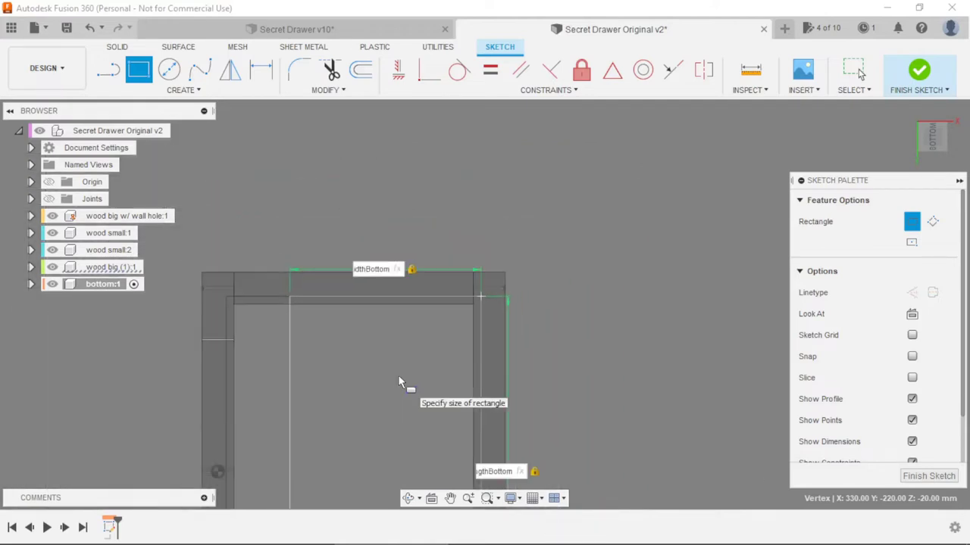
{"action": "scroll", "coordinate": [399, 375], "scroll_direction": "down", "scroll_amount": 2}
{"action": "key", "text": "Return"}
{"action": "scroll", "coordinate": [394, 365], "scroll_direction": "down", "scroll_amount": 2}
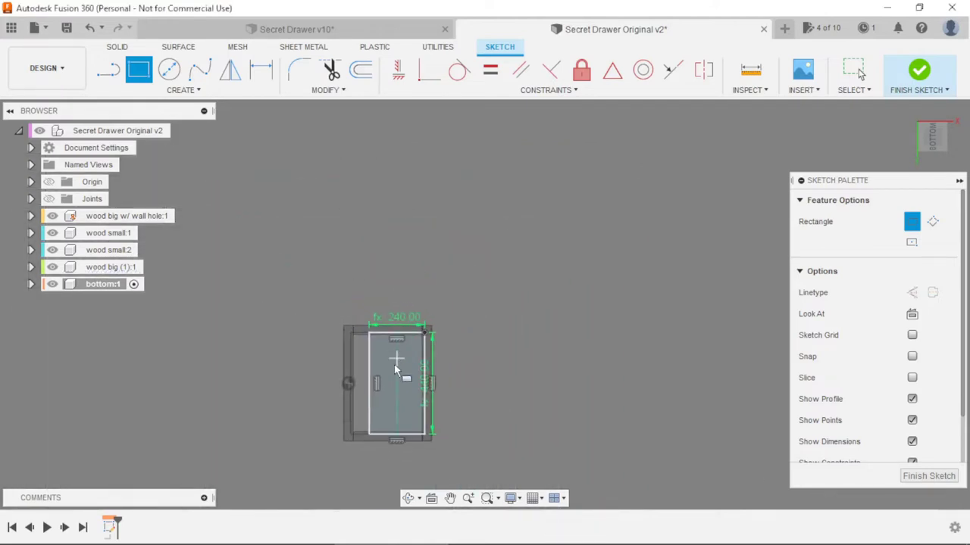
{"action": "scroll", "coordinate": [383, 443], "scroll_direction": "up", "scroll_amount": 2}
{"action": "scroll", "coordinate": [375, 448], "scroll_direction": "up", "scroll_amount": 2}
{"action": "scroll", "coordinate": [387, 435], "scroll_direction": "down", "scroll_amount": 1}
{"action": "scroll", "coordinate": [331, 310], "scroll_direction": "down", "scroll_amount": 1}
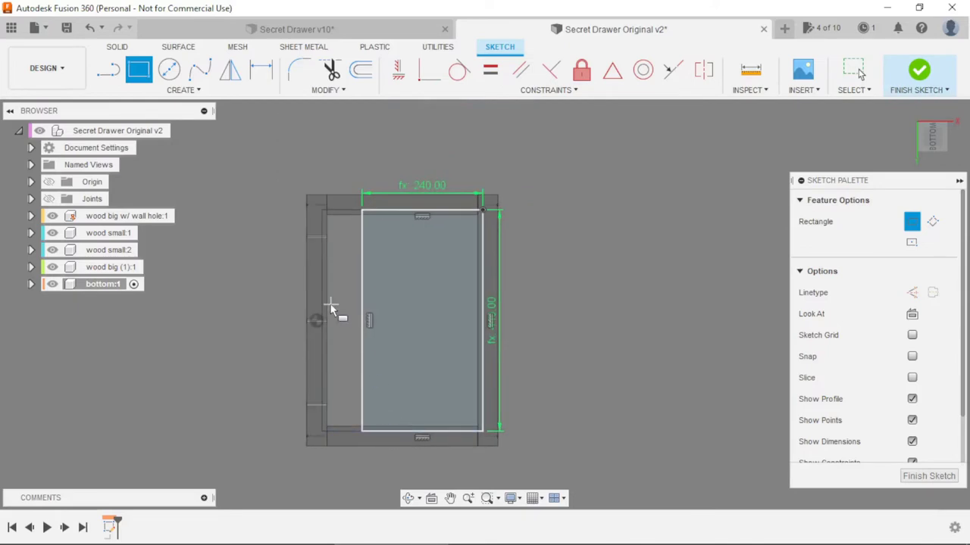
{"action": "scroll", "coordinate": [329, 310], "scroll_direction": "down", "scroll_amount": 1}
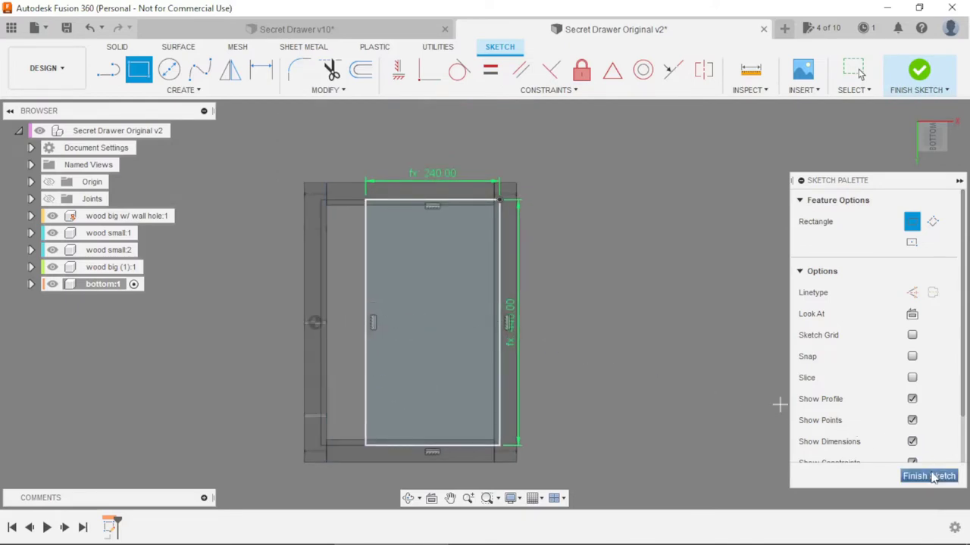
{"action": "left_click", "coordinate": [930, 476]}
- Extrude the bottom rectangle by 1 into a thin floor panel, then reactivate the root design
{"action": "mouse_move", "coordinate": [646, 267]}
{"action": "middle_mouse_down", "text": "shift"}
{"action": "mouse_move", "coordinate": [612, 242]}
{"action": "mouse_move", "coordinate": [583, 243]}
{"action": "middle_mouse_up", "text": "shift"}
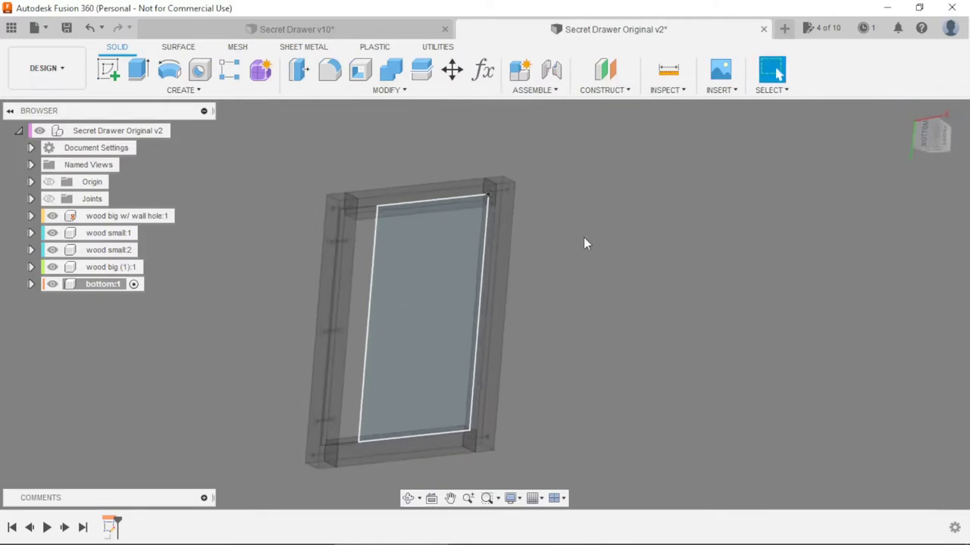
{"action": "scroll", "coordinate": [444, 239], "scroll_direction": "up", "scroll_amount": 3}
{"action": "scroll", "coordinate": [440, 261], "scroll_direction": "up", "scroll_amount": 1}
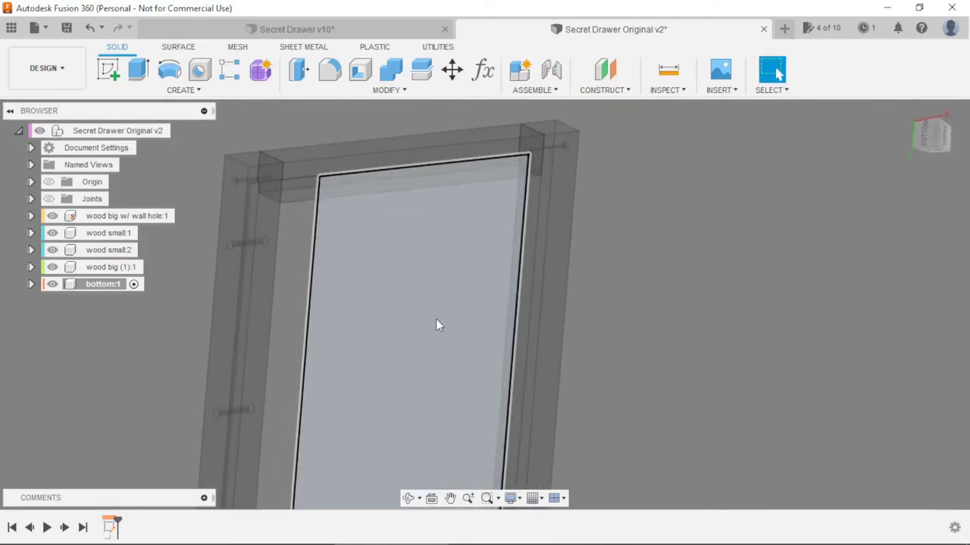
{"action": "key", "text": "e"}
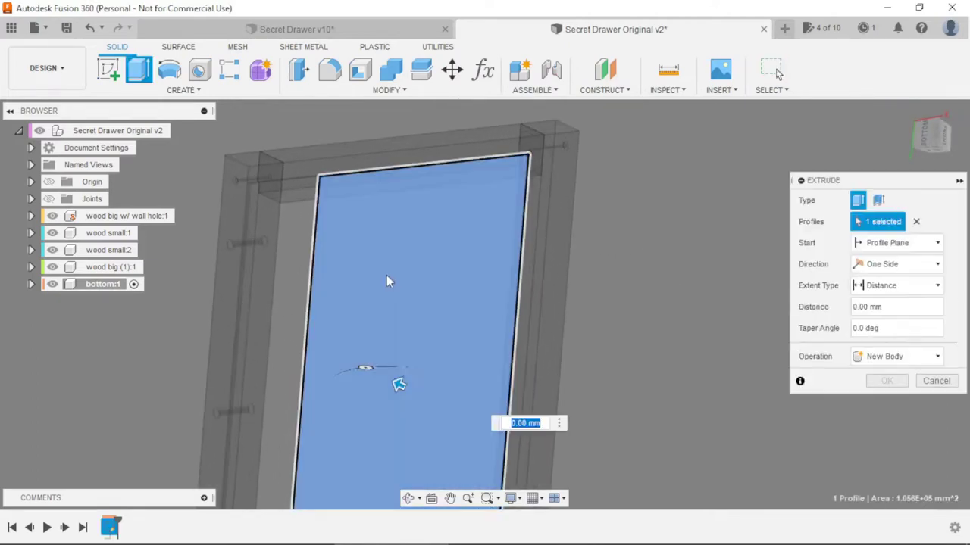
{"action": "left_click", "coordinate": [388, 277]}
{"action": "left_click", "coordinate": [402, 287]}
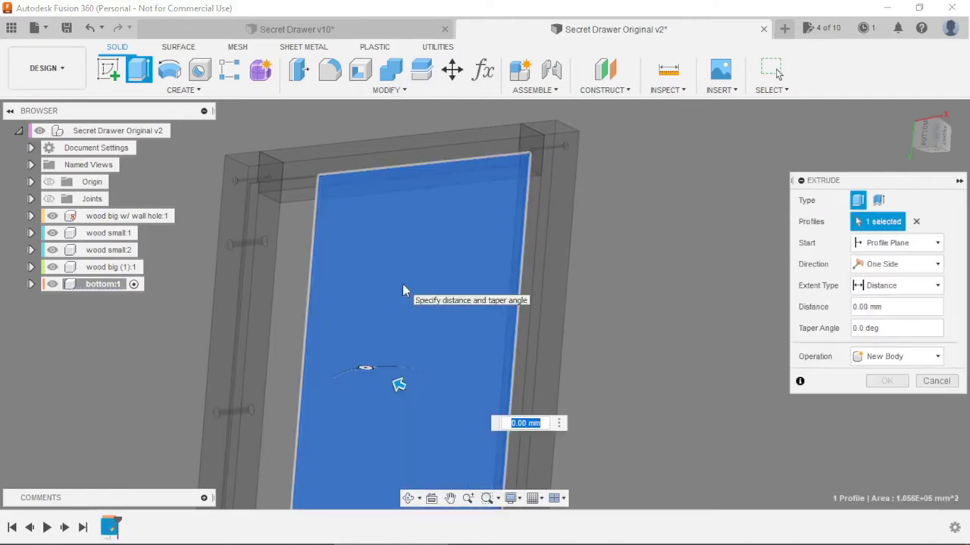
{"action": "type", "text": "1"}
{"action": "key", "text": "Return"}
{"action": "scroll", "coordinate": [541, 198], "scroll_direction": "down", "scroll_amount": 3}
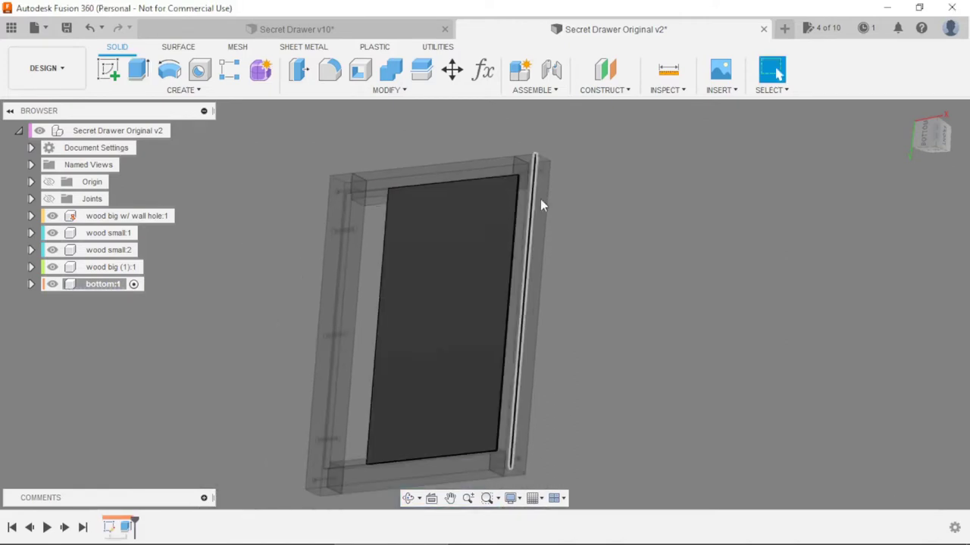
{"action": "scroll", "coordinate": [657, 184], "scroll_direction": "down", "scroll_amount": 1}
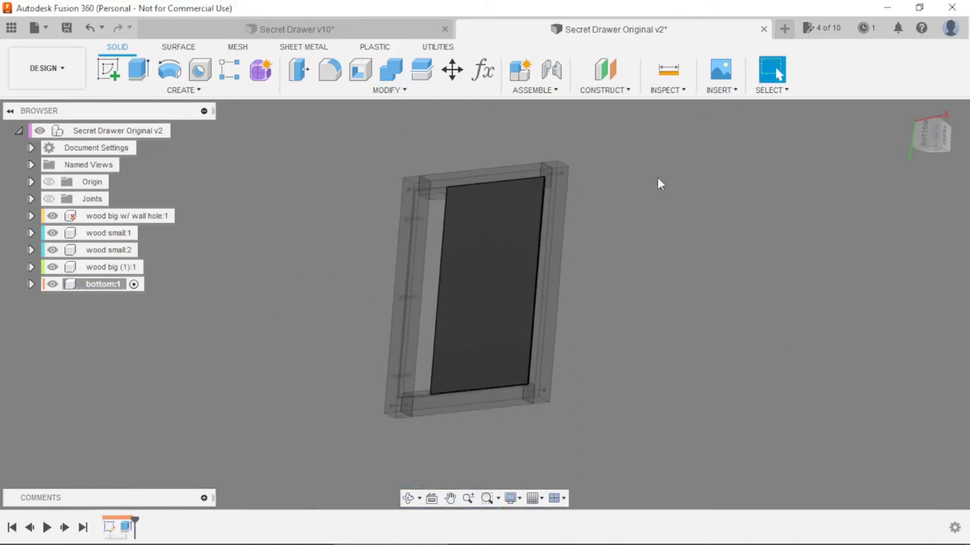
{"action": "double_click", "coordinate": [146, 132]}
{"action": "mouse_move", "coordinate": [310, 259]}
{"action": "middle_mouse_down", "text": "shift"}
{"action": "mouse_move", "coordinate": [399, 247]}
{"action": "mouse_move", "coordinate": [309, 301]}
{"action": "mouse_move", "coordinate": [340, 227]}
{"action": "mouse_move", "coordinate": [336, 314]}
{"action": "mouse_move", "coordinate": [368, 288]}
{"action": "mouse_move", "coordinate": [306, 285]}
{"action": "mouse_move", "coordinate": [303, 303]}
{"action": "mouse_move", "coordinate": [303, 255]}
{"action": "mouse_move", "coordinate": [303, 308]}
{"action": "mouse_move", "coordinate": [361, 335]}
{"action": "middle_mouse_up", "text": "shift"}
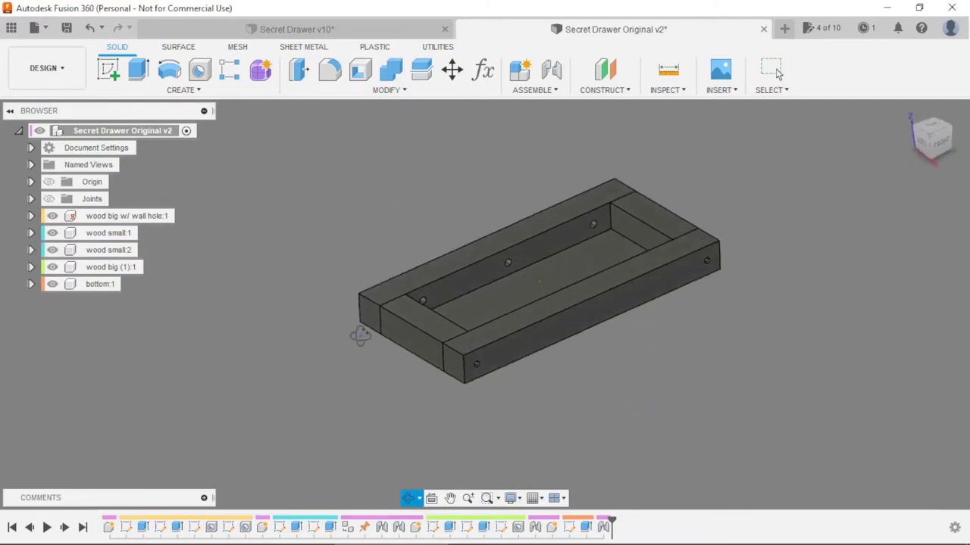
- Create a new empty component named 'AS Drawer'
{"action": "middle_click_drag", "start_coordinate": [330, 250], "coordinate": [333, 217], "text": "shift"}
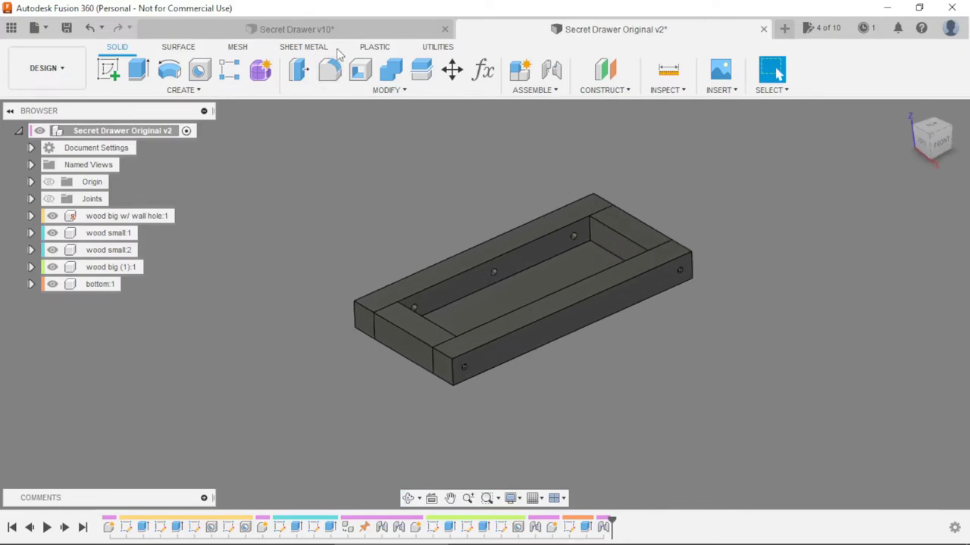
{"action": "left_click", "coordinate": [533, 74]}
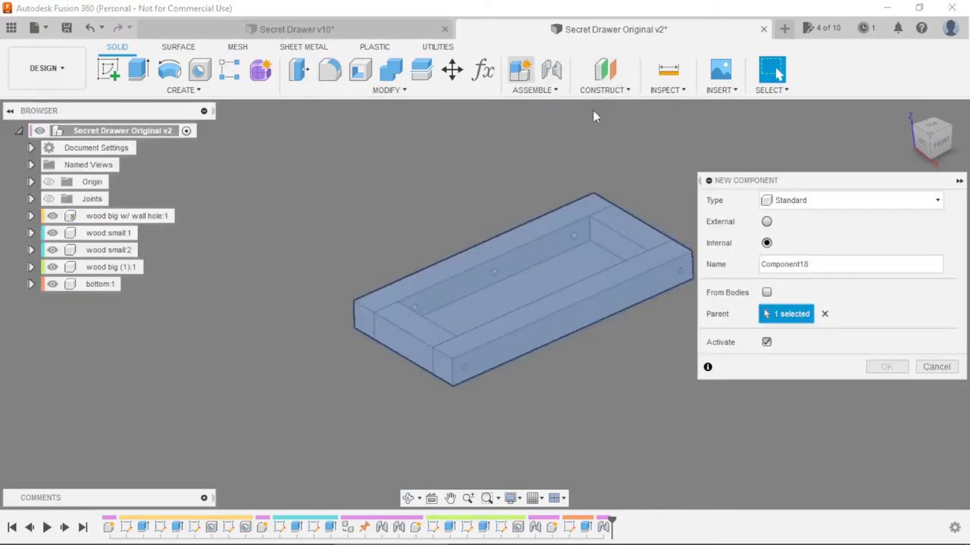
{"action": "mouse_move", "coordinate": [671, 271]}
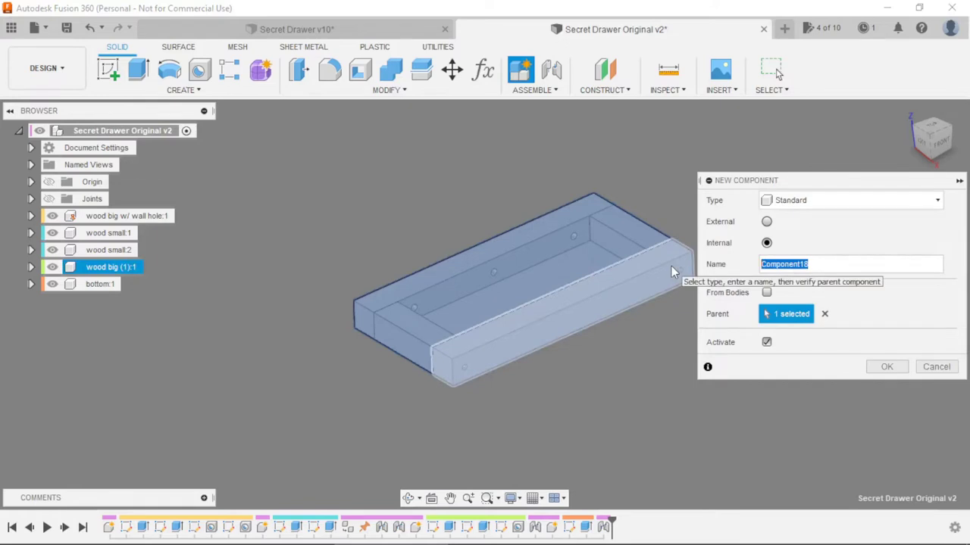
{"action": "type", "text": "A"}
{"action": "type", "text": "S"}
{"action": "type", "text": "D"}
{"action": "type", "text": "rawe"}
{"action": "type", "text": "r"}
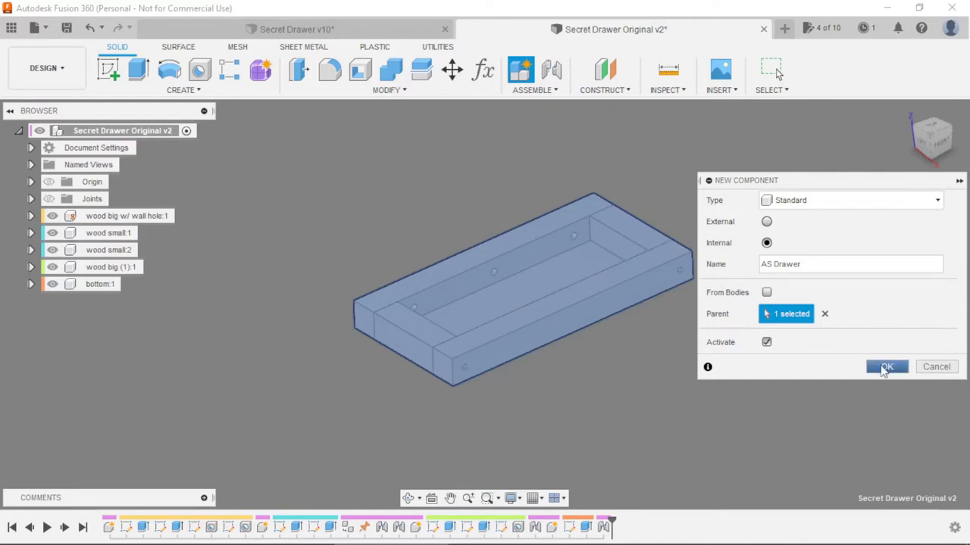
{"action": "left_click", "coordinate": [884, 368]}
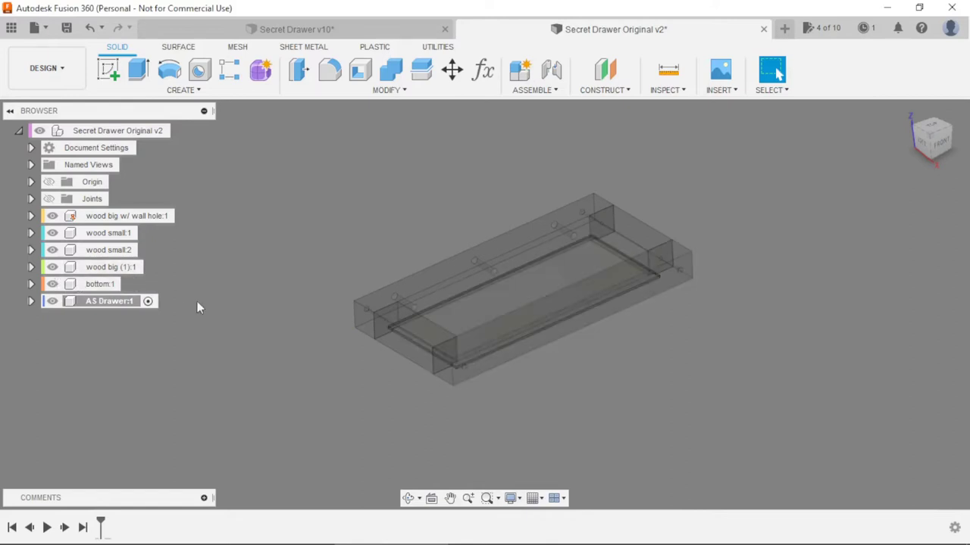
- Move the four wood bars and the bottom panel into AS Drawer:1 and check its contents
{"action": "scroll", "coordinate": [228, 303], "scroll_direction": "up", "scroll_amount": 1}
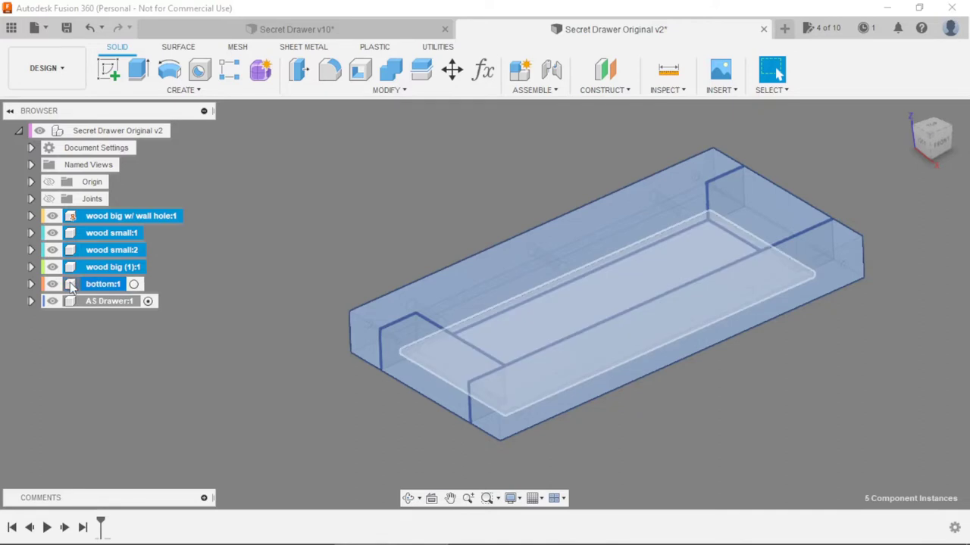
{"action": "left_click_drag", "start_coordinate": [72, 286], "coordinate": [74, 299]}
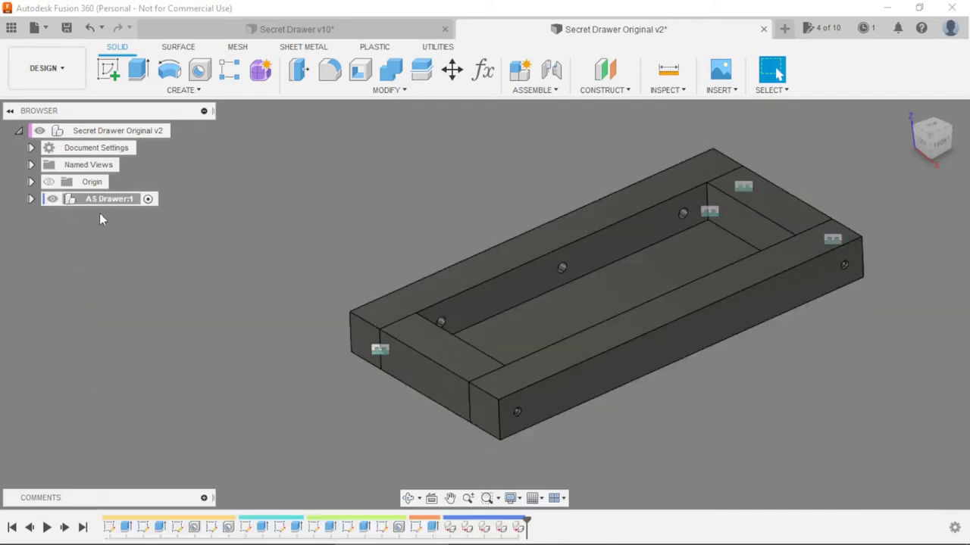
{"action": "left_click", "coordinate": [31, 198]}
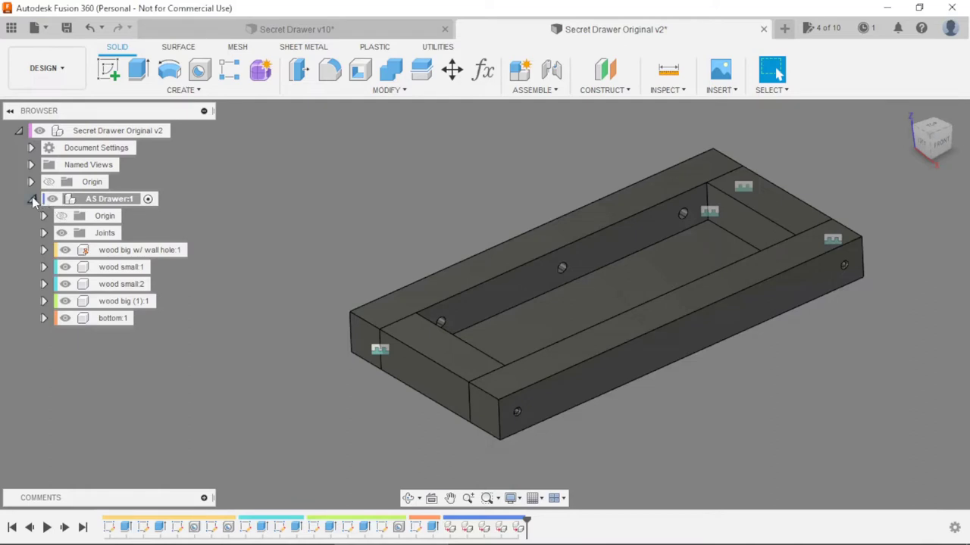
{"action": "left_click", "coordinate": [31, 198]}
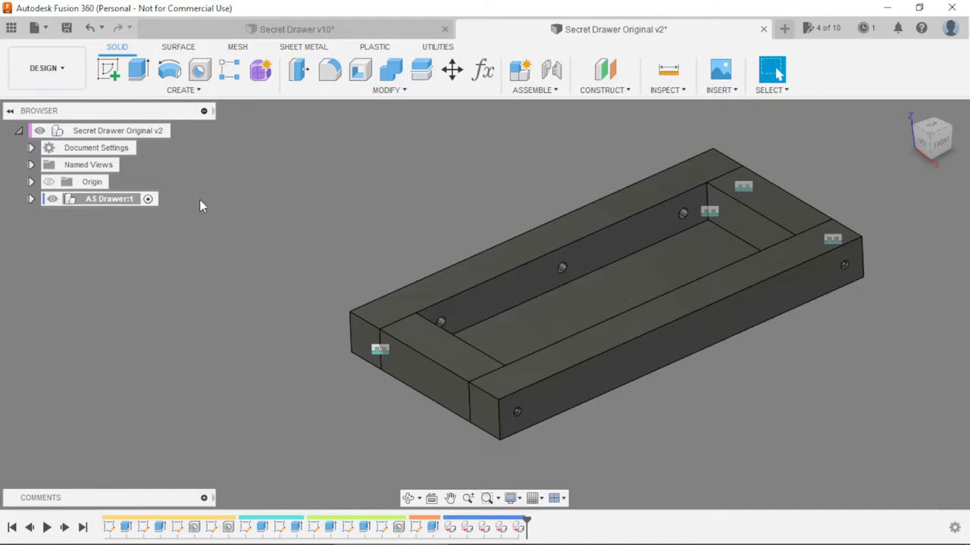
- Activate the top-level design and add a new component named 'Front Cover'
{"action": "left_click", "coordinate": [186, 131]}
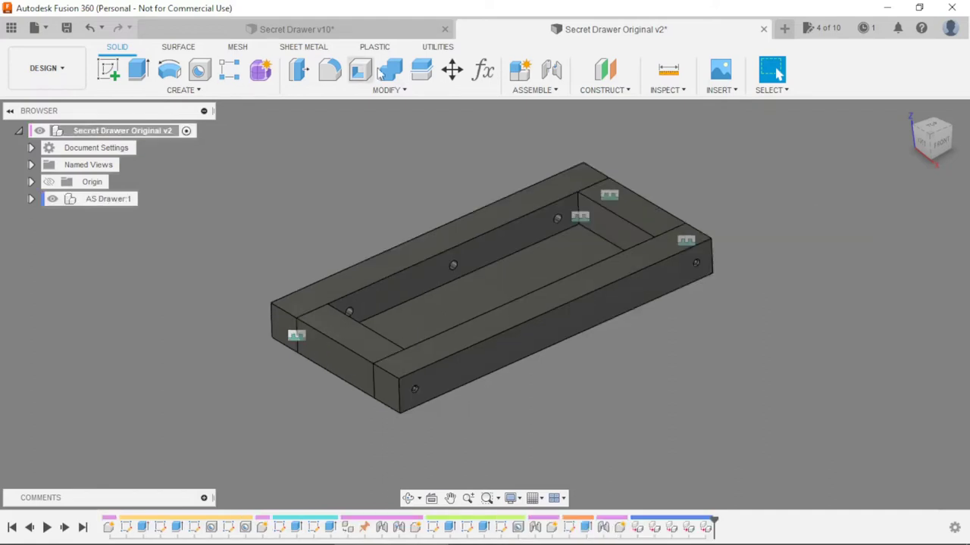
{"action": "left_click", "coordinate": [520, 69]}
{"action": "left_click_drag", "start_coordinate": [883, 264], "coordinate": [701, 265]}
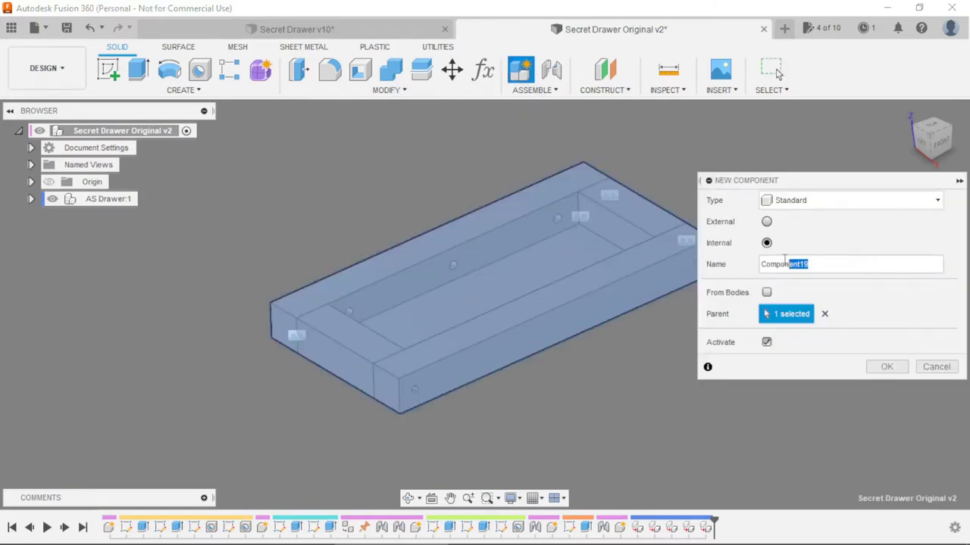
{"action": "type", "text": "F"}
{"action": "type", "text": "ront Co"}
{"action": "type", "text": "ver"}
{"action": "key", "text": "Return"}
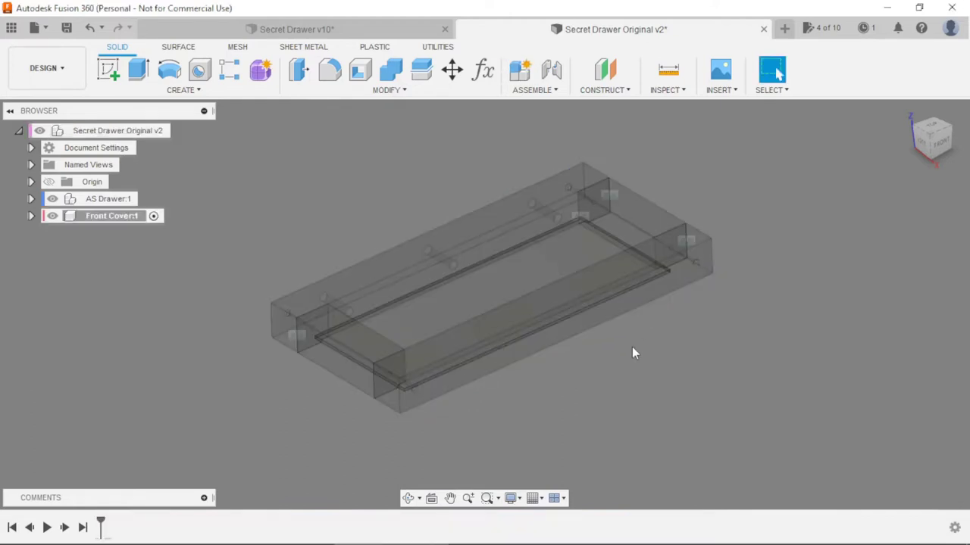
- Start a sketch on the drawer's front face with a center rectangle anchored at the face's middle
{"action": "left_click", "coordinate": [108, 69]}
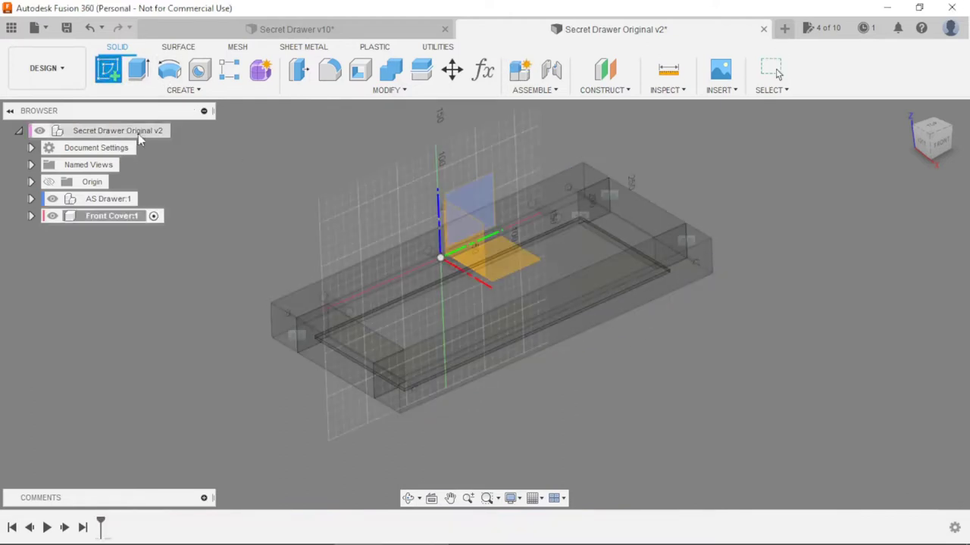
{"action": "left_click", "coordinate": [434, 385]}
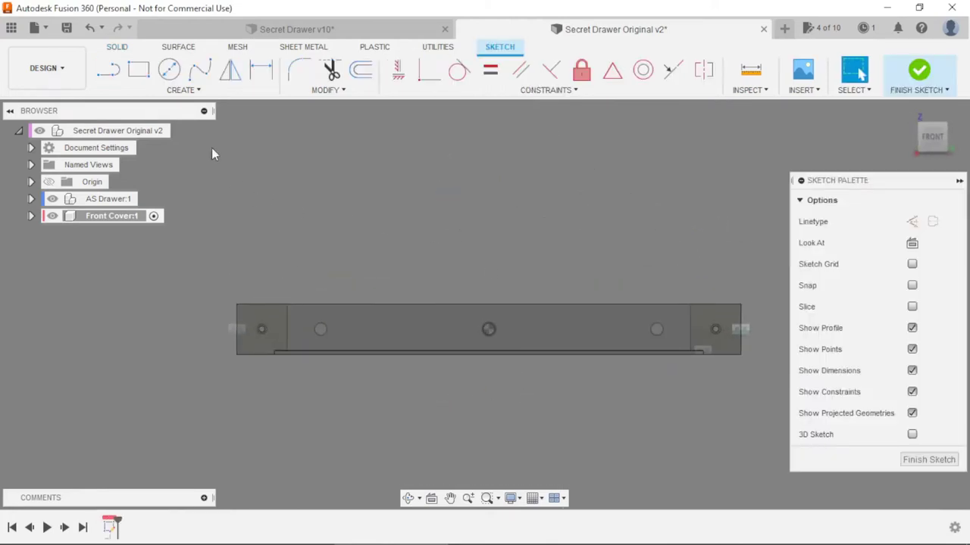
{"action": "left_click", "coordinate": [139, 69]}
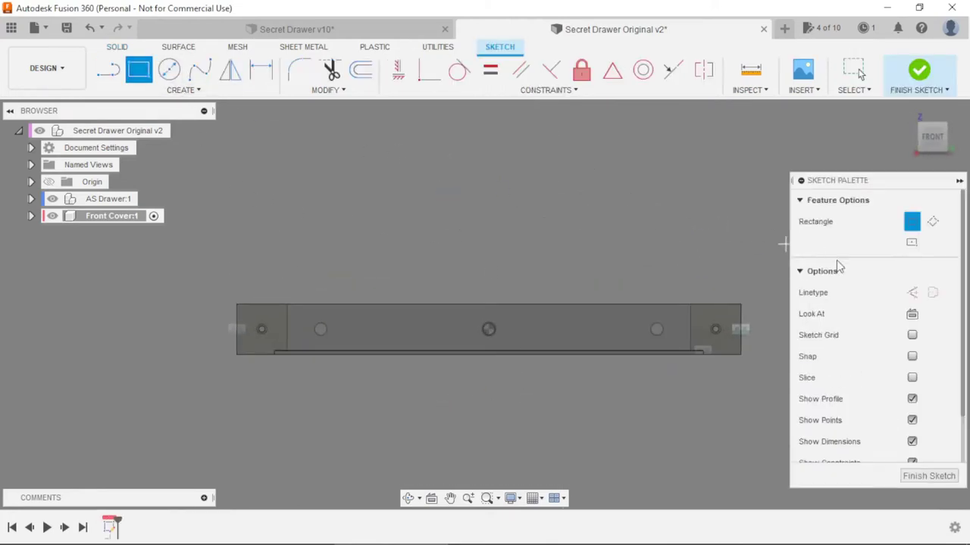
{"action": "left_click", "coordinate": [912, 244]}
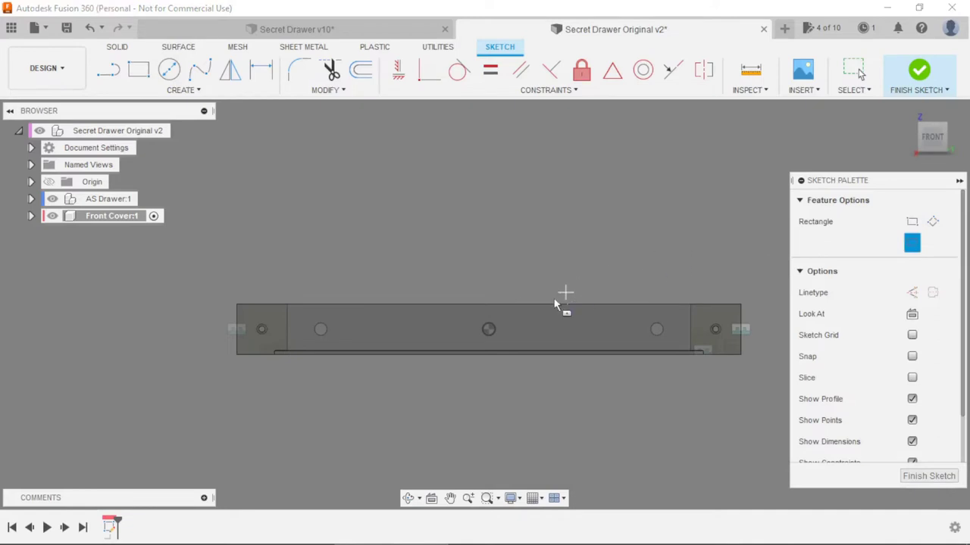
{"action": "left_click", "coordinate": [488, 329]}
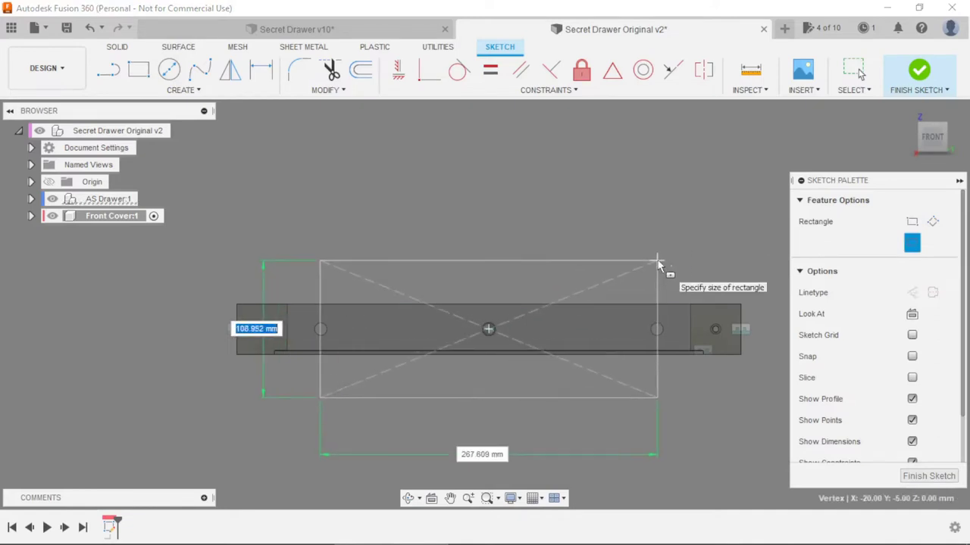
- Size the rectangle 40 tall (thicknessWood) by 400 wide (lengthDrawer) and finish the sketch
{"action": "type", "text": "thi"}
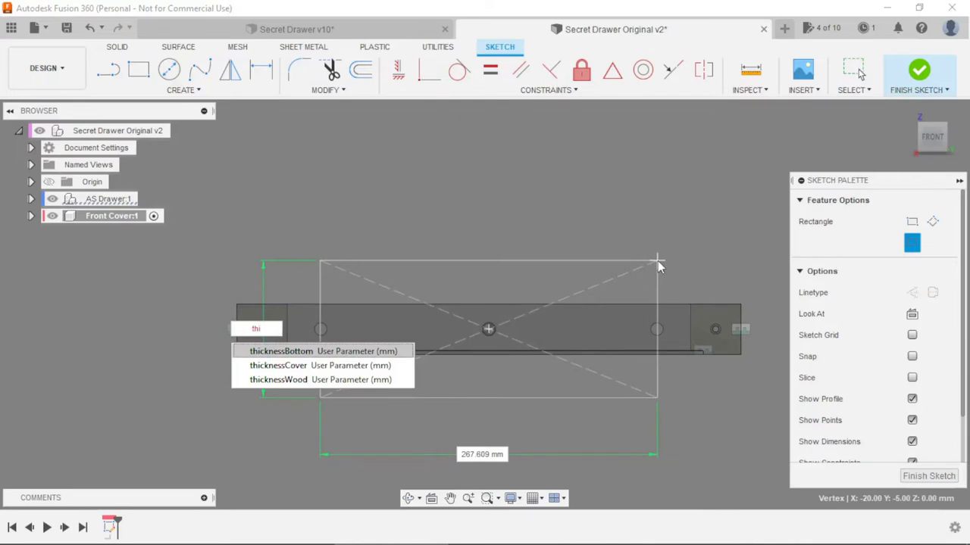
{"action": "key", "text": "Down"}
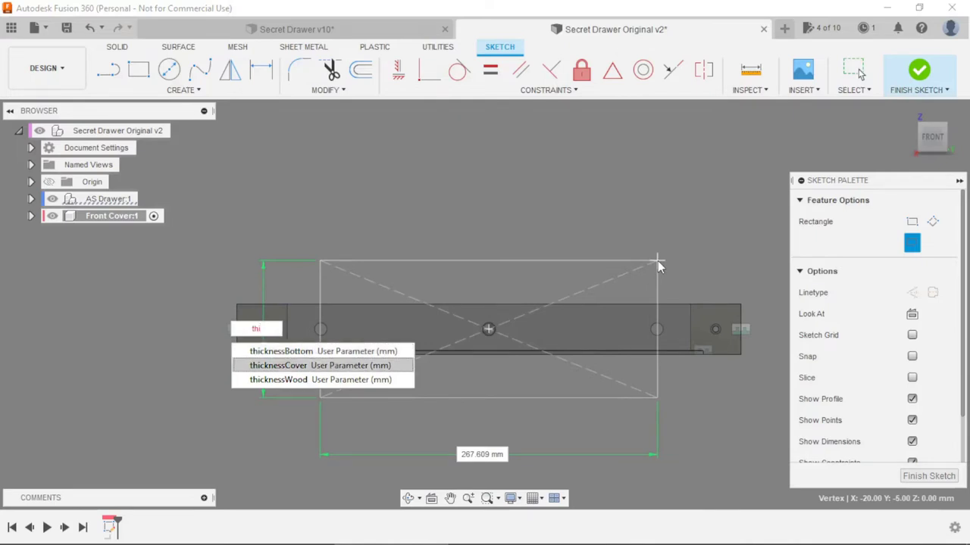
{"action": "key", "text": "Down"}
{"action": "key", "text": "Return"}
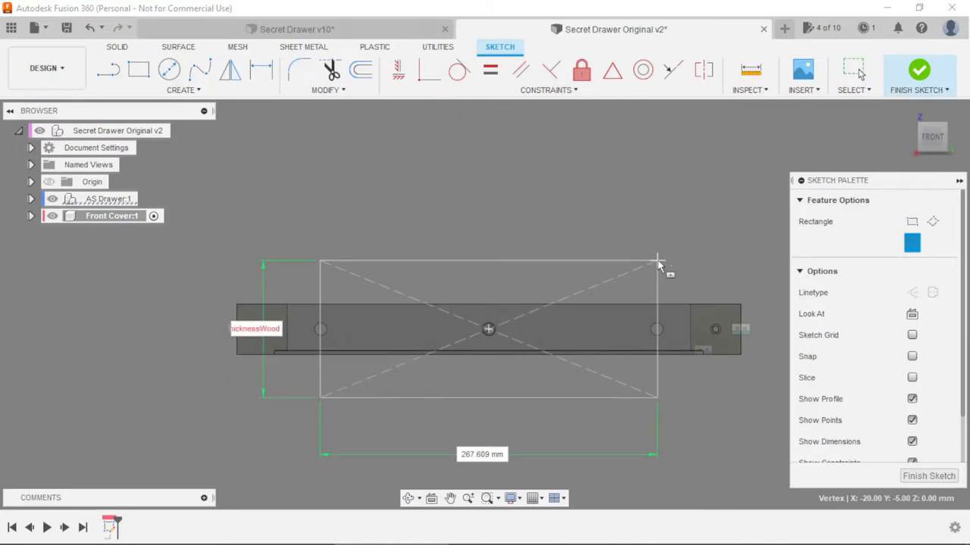
{"action": "key", "text": "Tab"}
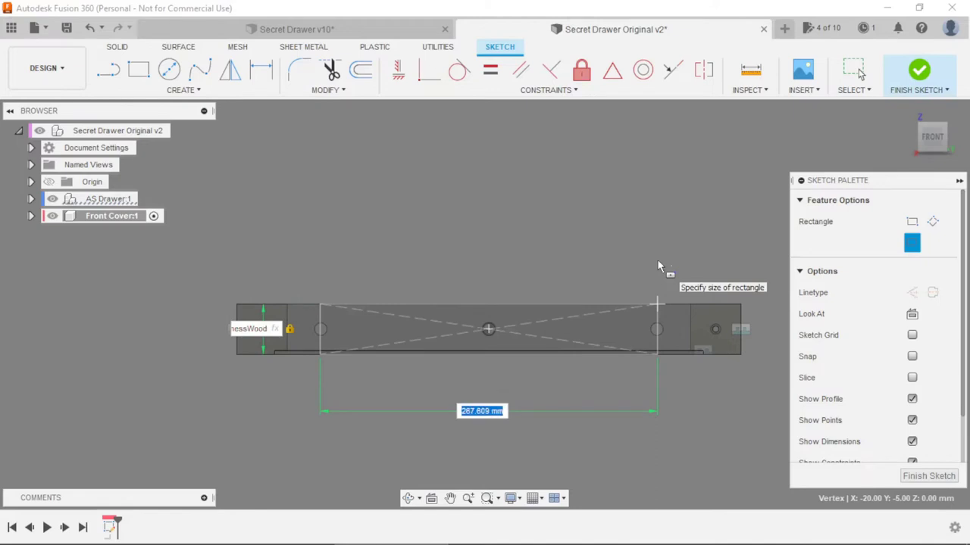
{"action": "type", "text": "len"}
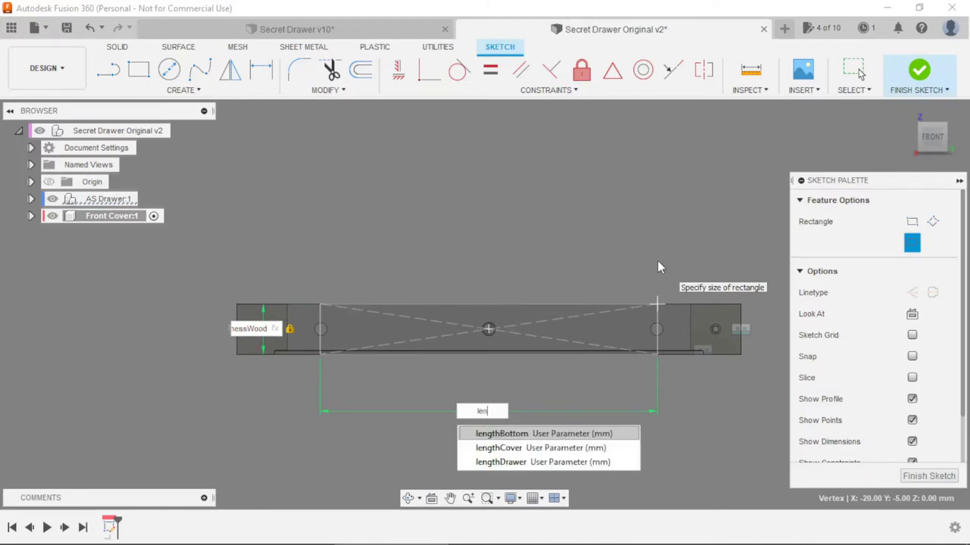
{"action": "key", "text": "Down"}
{"action": "key", "text": "Down"}
{"action": "key", "text": "Return"}
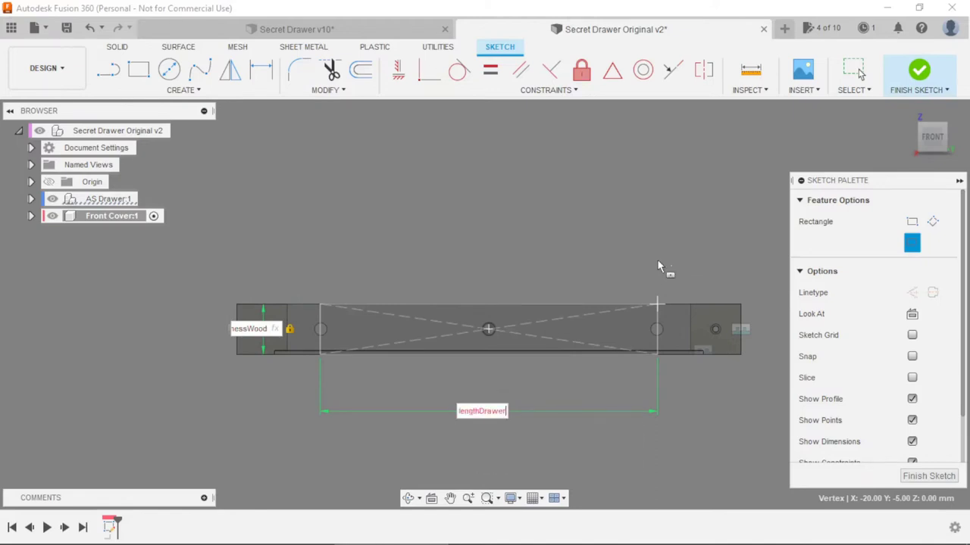
{"action": "key", "text": "Tab"}
{"action": "key", "text": "Return"}
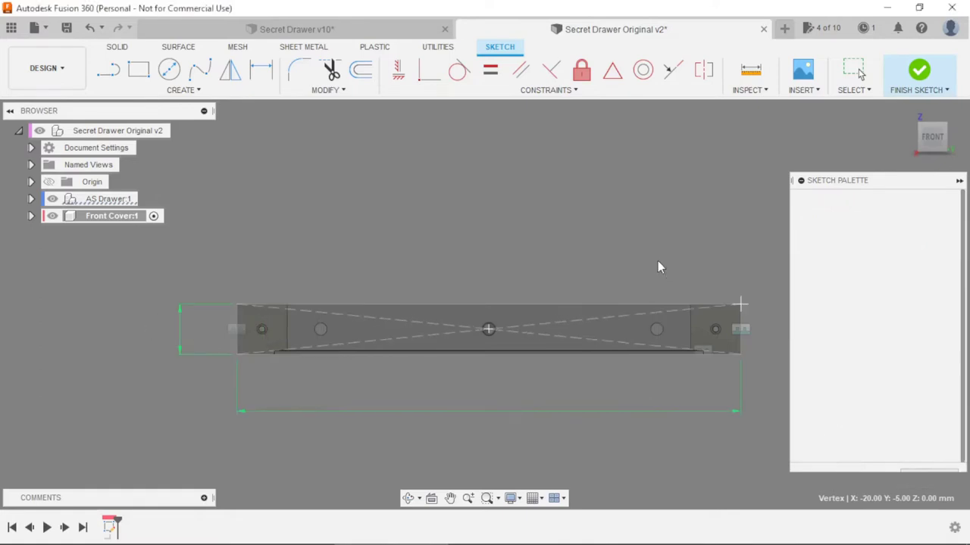
{"action": "middle_click_drag", "start_coordinate": [580, 226], "coordinate": [671, 227], "text": "shift"}
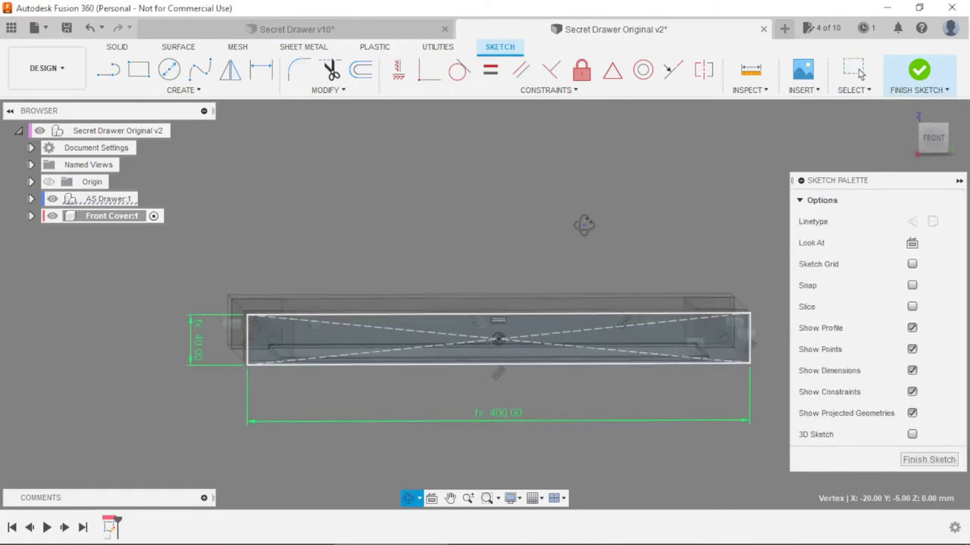
{"action": "left_click", "coordinate": [919, 70]}
- Extrude the front rectangle by thicknessCover into a new Front Cover body
{"action": "middle_click_drag", "start_coordinate": [467, 263], "coordinate": [585, 409], "text": "shift"}
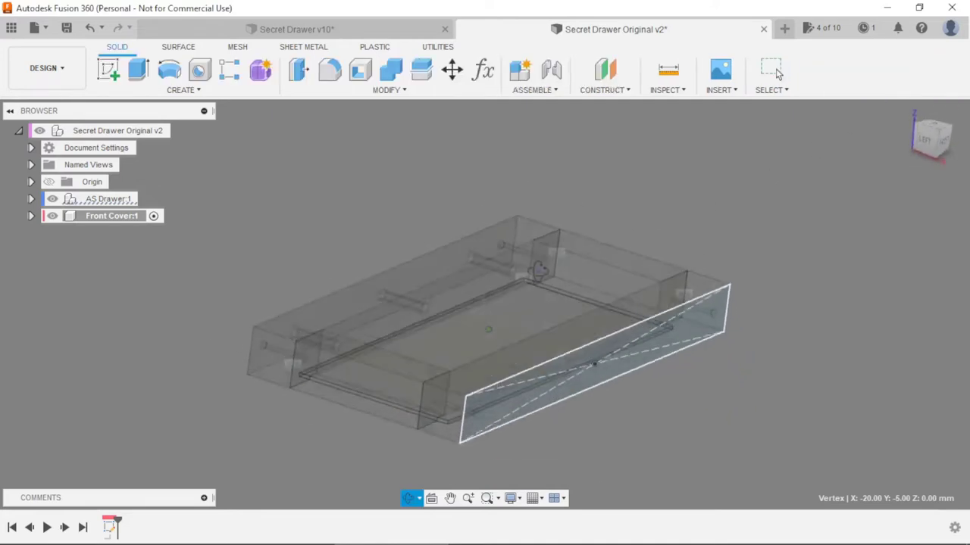
{"action": "scroll", "coordinate": [402, 294], "scroll_direction": "up", "scroll_amount": 5}
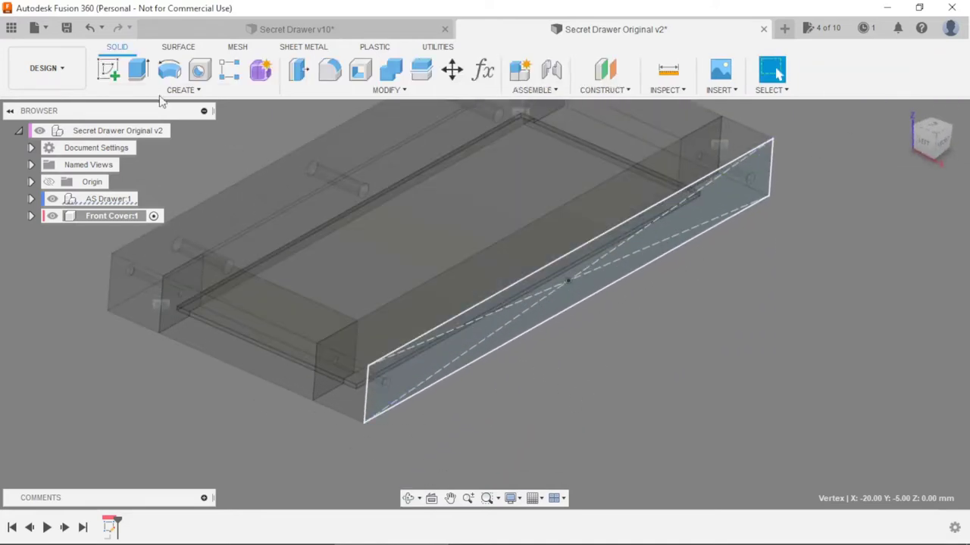
{"action": "left_click", "coordinate": [138, 70]}
{"action": "left_click", "coordinate": [432, 368]}
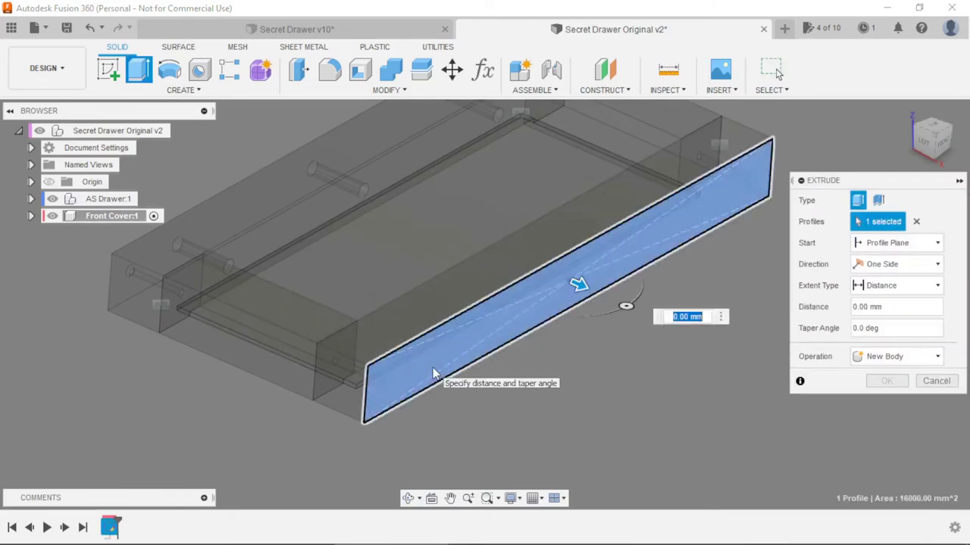
{"action": "type", "text": "thi"}
{"action": "key", "text": "Down"}
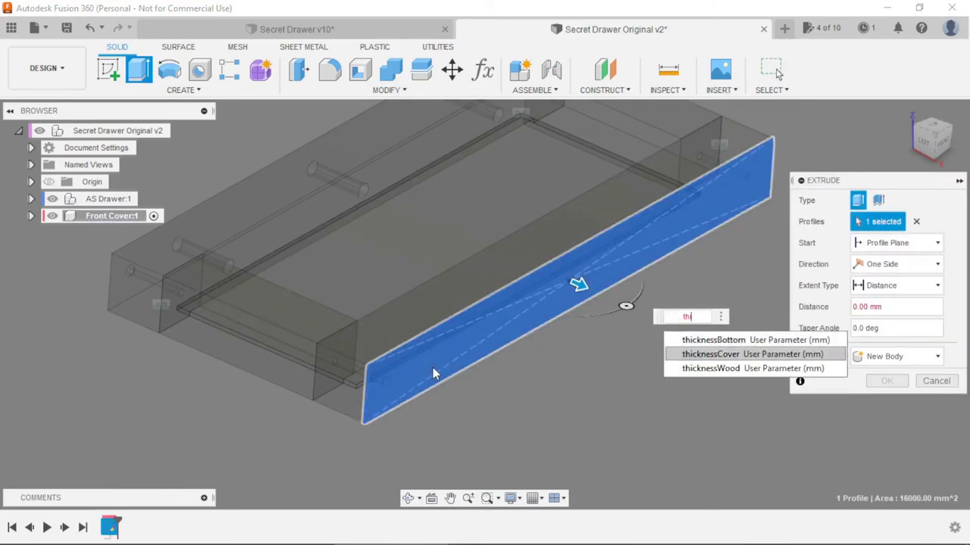
{"action": "key", "text": "Down"}
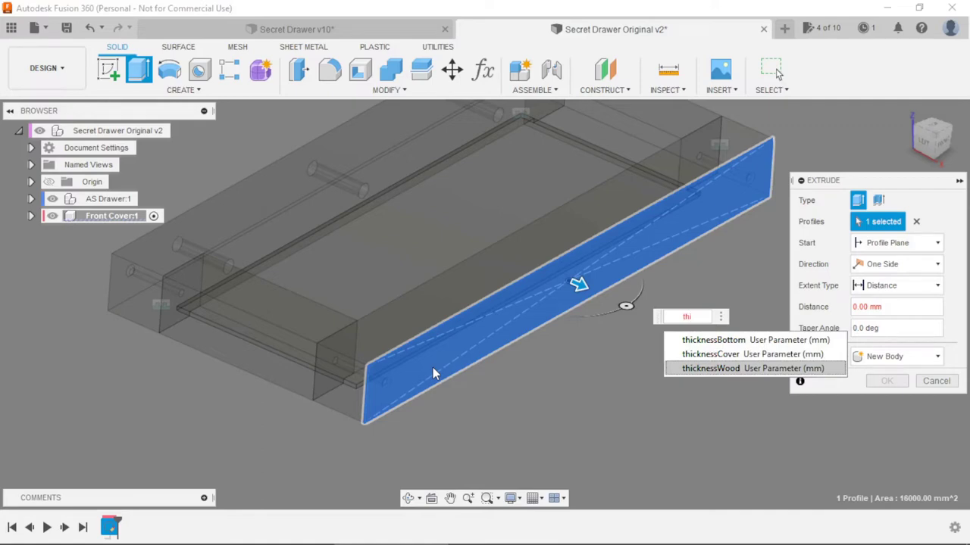
{"action": "key", "text": "Up"}
{"action": "key", "text": "Return"}
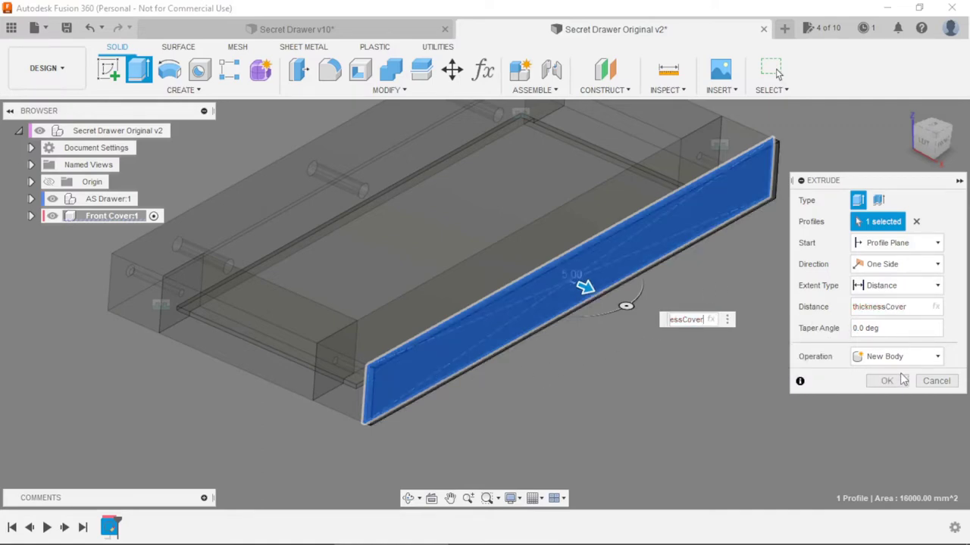
{"action": "left_click", "coordinate": [887, 381]}
{"action": "middle_click_drag", "start_coordinate": [816, 293], "coordinate": [774, 351], "text": "shift"}
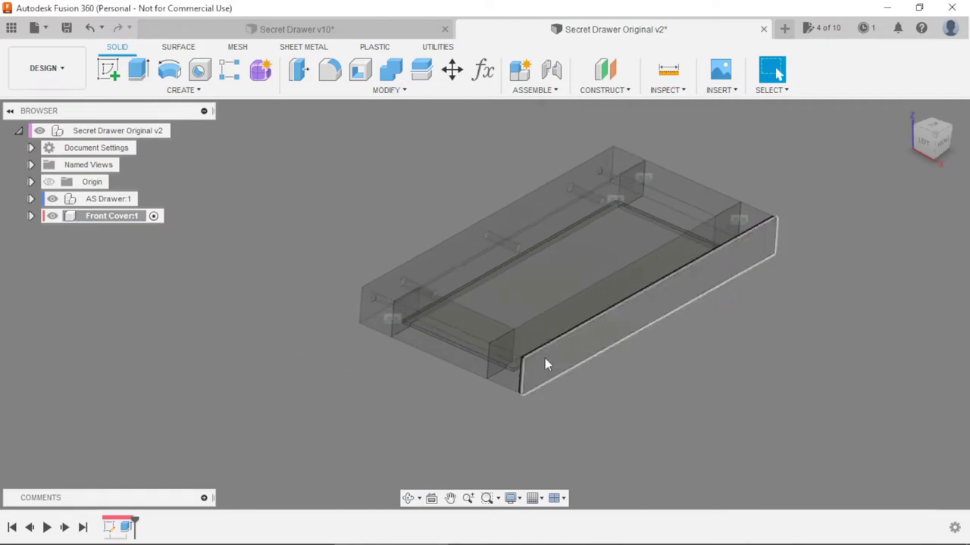
- Turn on Display Component Colors so each component shows its own colour
{"action": "scroll", "coordinate": [400, 336], "scroll_direction": "up", "scroll_amount": 3}
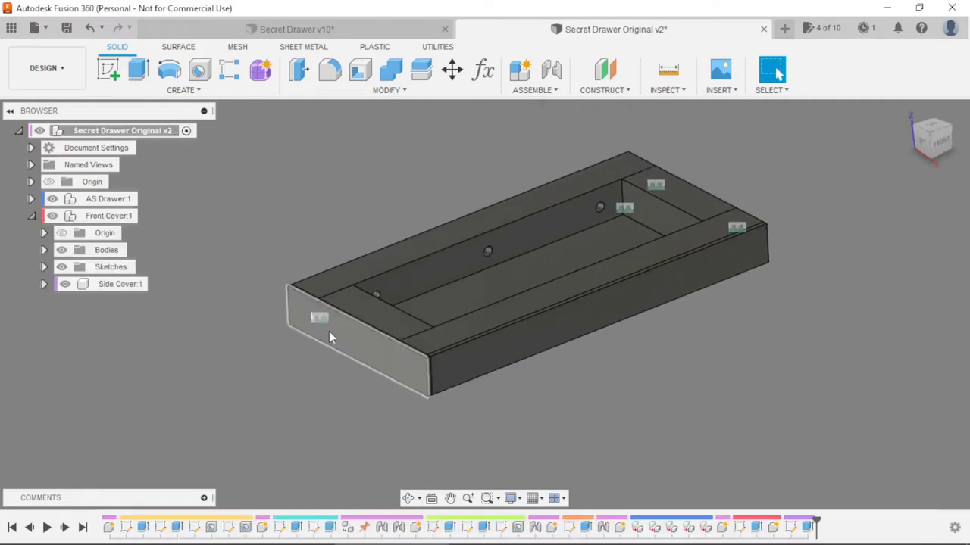
{"action": "left_click", "coordinate": [678, 90]}
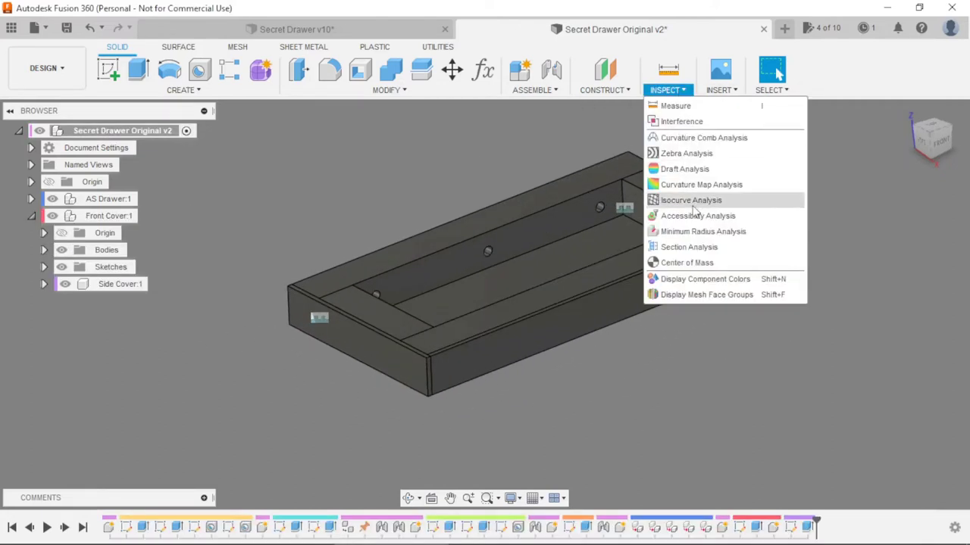
{"action": "left_click", "coordinate": [695, 279]}
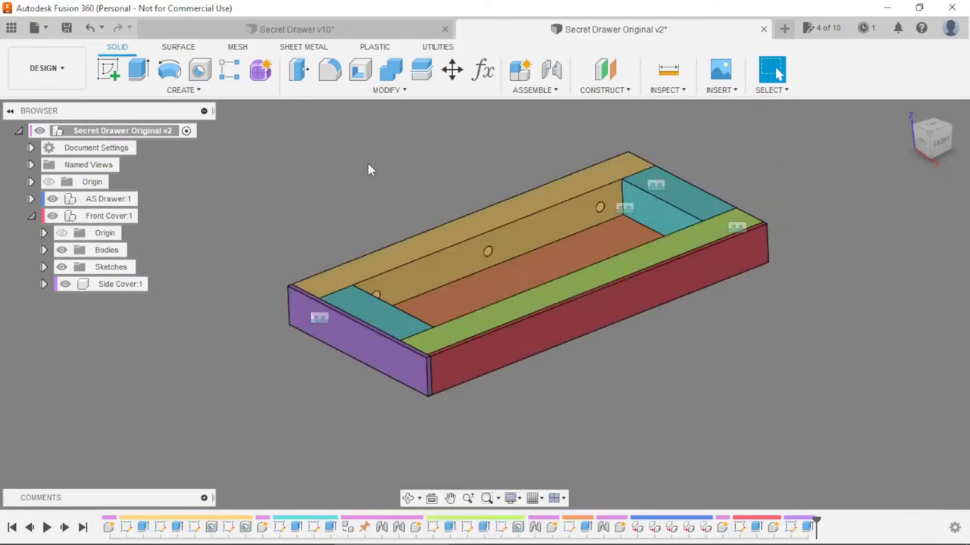
{"action": "middle_click_drag", "start_coordinate": [370, 171], "coordinate": [306, 217], "text": "shift"}
- Undo the misplaced component and create a new component named 'Side Cover'
{"action": "key", "text": "ctrl+z"}
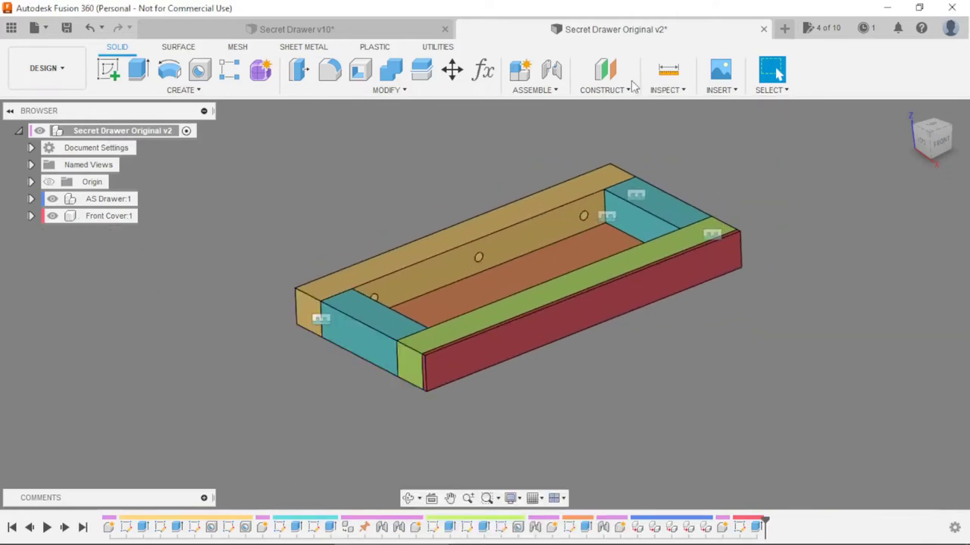
{"action": "left_click", "coordinate": [520, 70]}
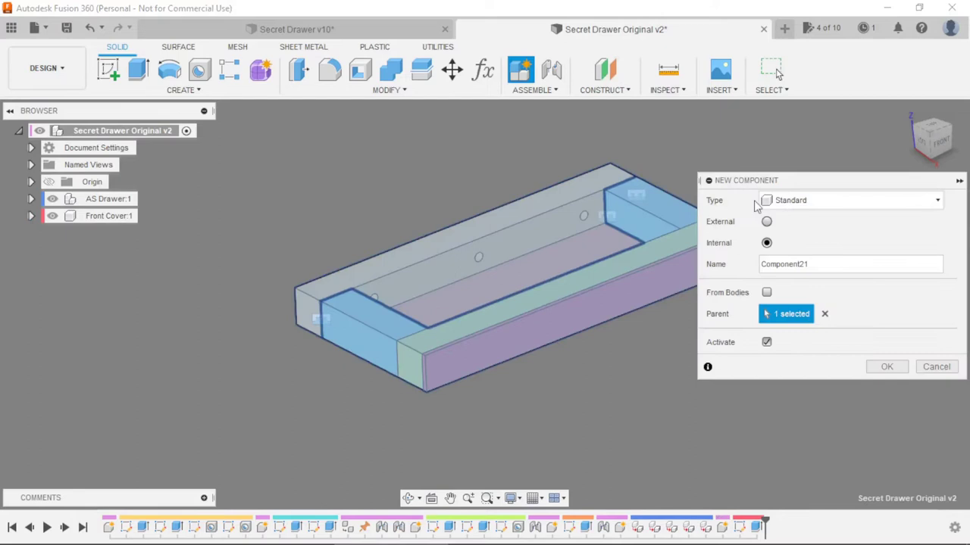
{"action": "left_click", "coordinate": [816, 264]}
{"action": "type", "text": "Side"}
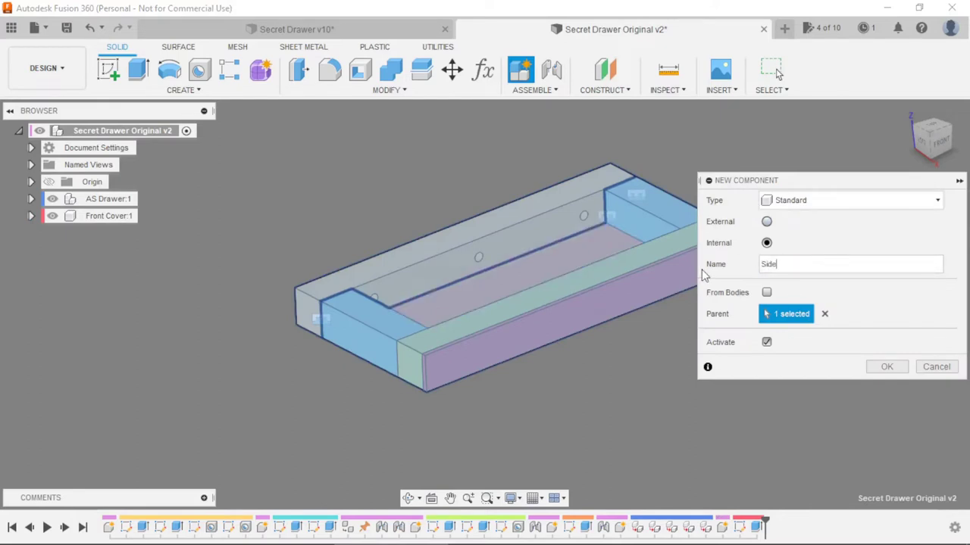
{"action": "type", "text": " Cover"}
{"action": "key", "text": "Return"}
- Start a sketch on the drawer's left end face and anchor a rectangle at the frame corner
{"action": "left_click", "coordinate": [109, 70]}
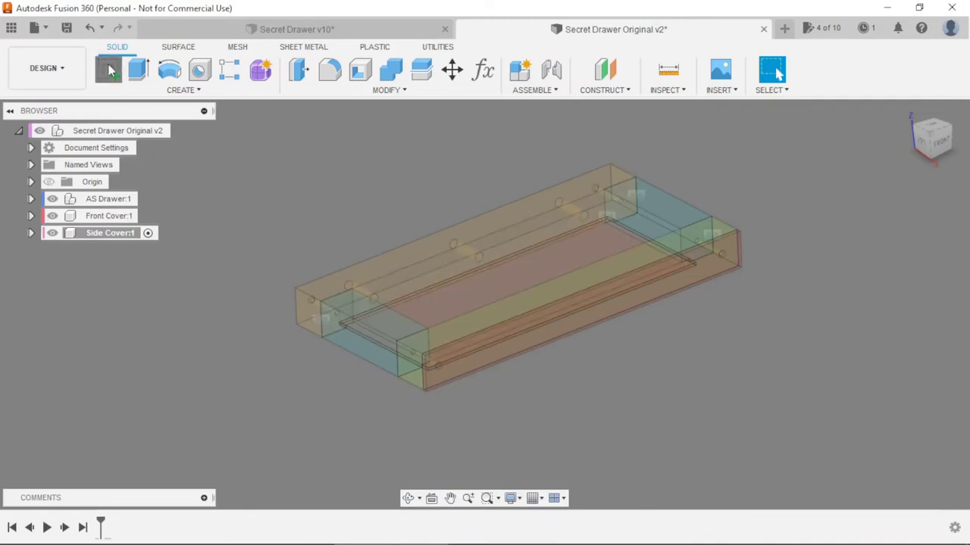
{"action": "left_click", "coordinate": [308, 319]}
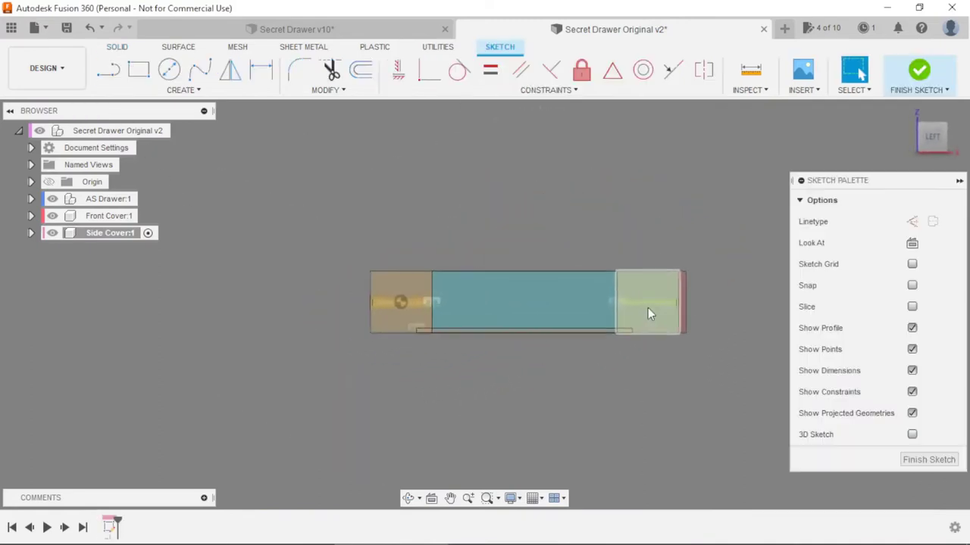
{"action": "left_click", "coordinate": [138, 69]}
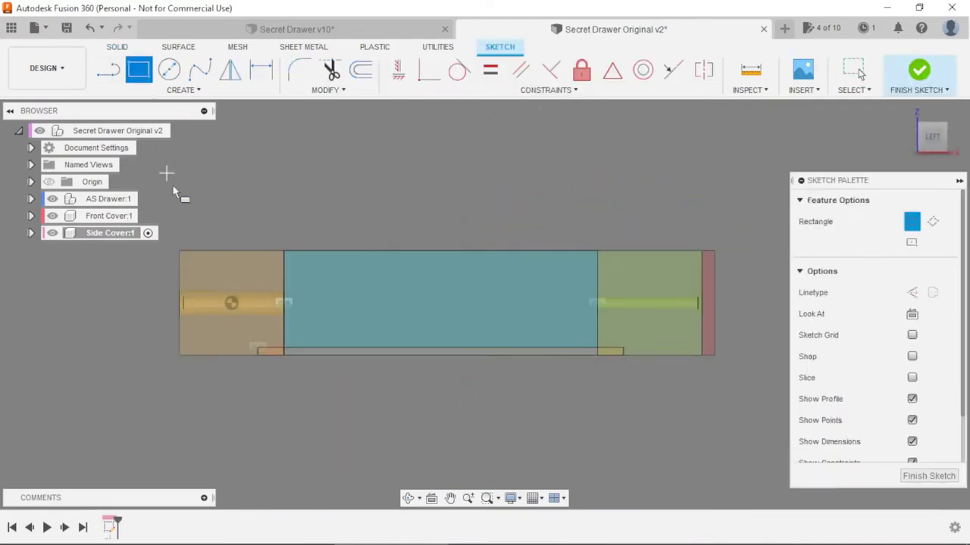
{"action": "left_click", "coordinate": [179, 252]}
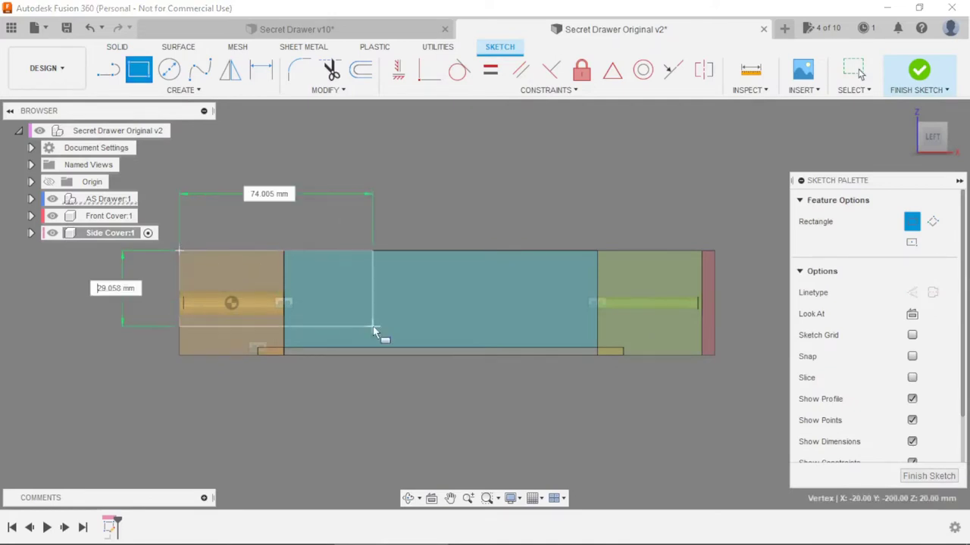
- Make the rectangle 40 tall (thicknessWood) by 205 wide (widthDrawer+thicknessCover) and finish the sketch
{"action": "type", "text": "thi"}
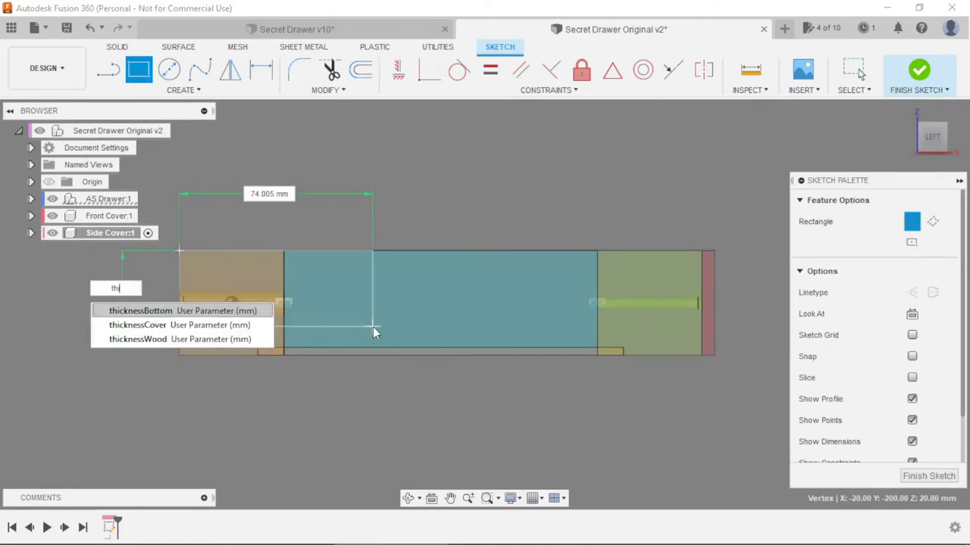
{"action": "key", "text": "Down"}
{"action": "key", "text": "Down"}
{"action": "key", "text": "Return"}
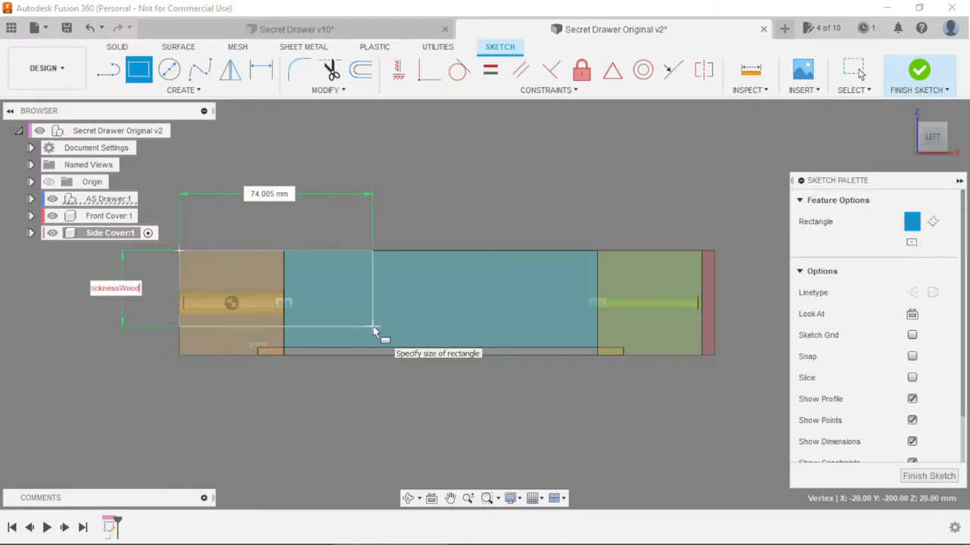
{"action": "key", "text": "Tab"}
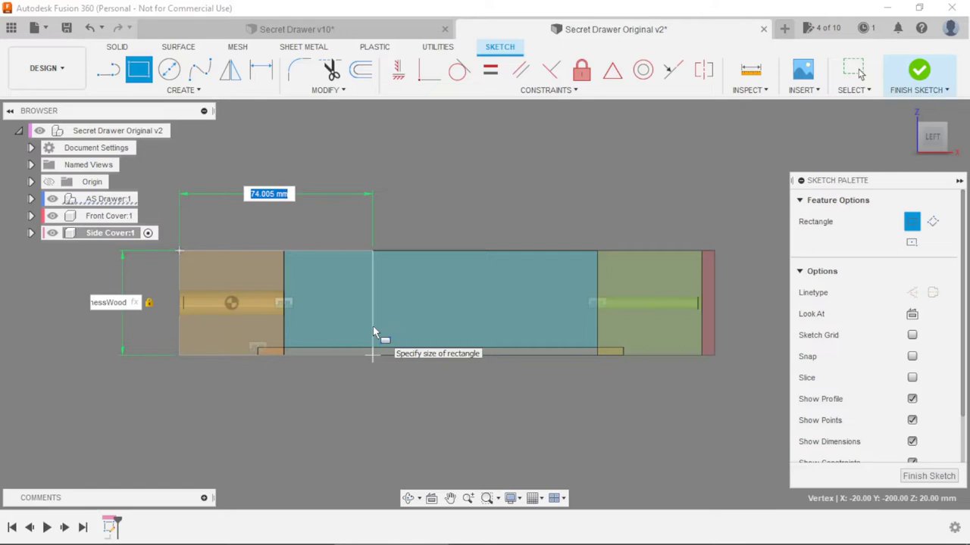
{"action": "type", "text": "len"}
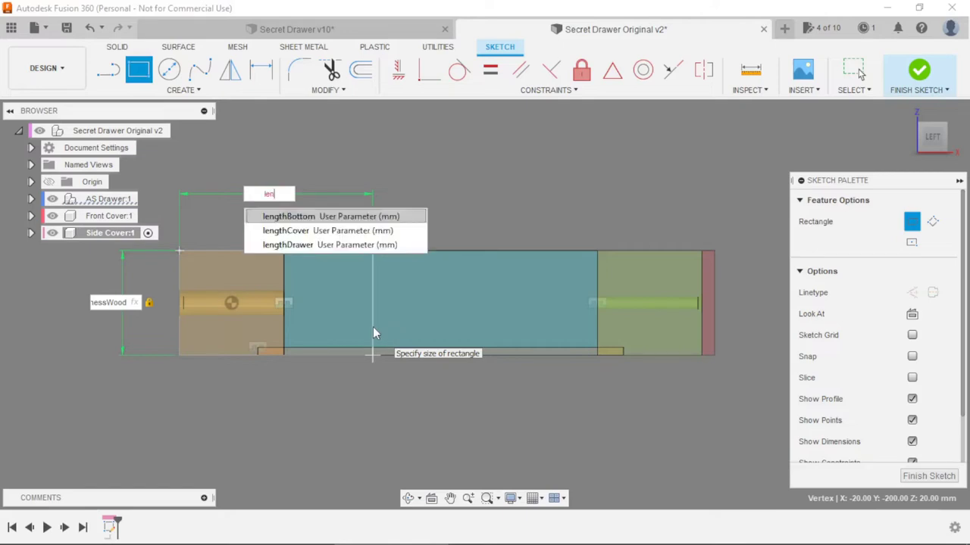
{"action": "key", "text": "BackSpace"}
{"action": "key", "text": "BackSpace"}
{"action": "key", "text": "BackSpace"}
{"action": "type", "text": "wi"}
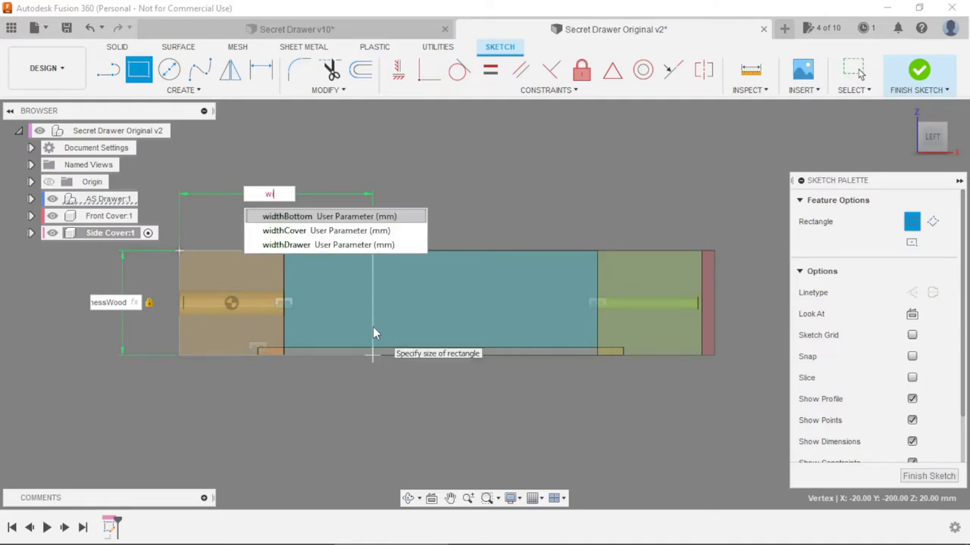
{"action": "type", "text": "d"}
{"action": "key", "text": "Down"}
{"action": "key", "text": "Down"}
{"action": "key", "text": "Return"}
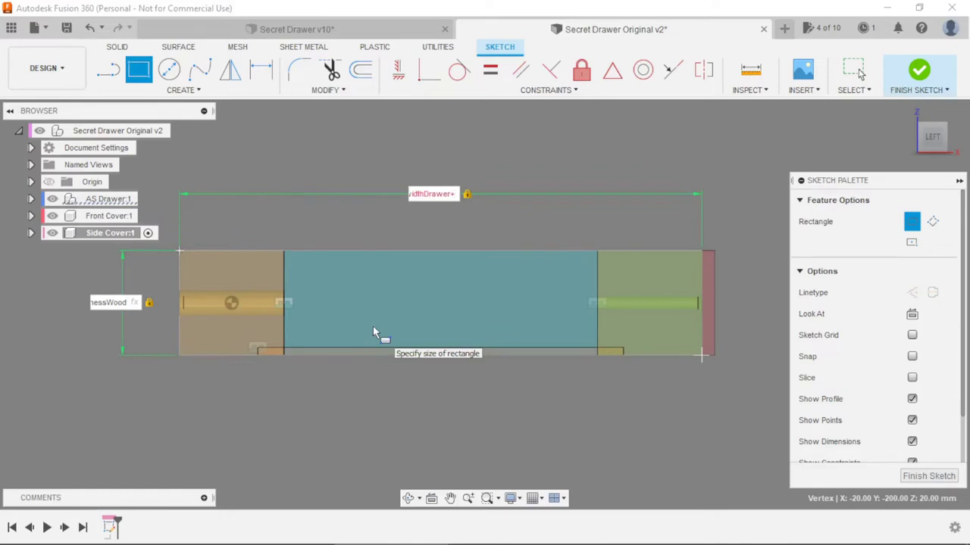
{"action": "type", "text": "thi"}
{"action": "key", "text": "Down"}
{"action": "key", "text": "Return"}
{"action": "key", "text": "Return"}
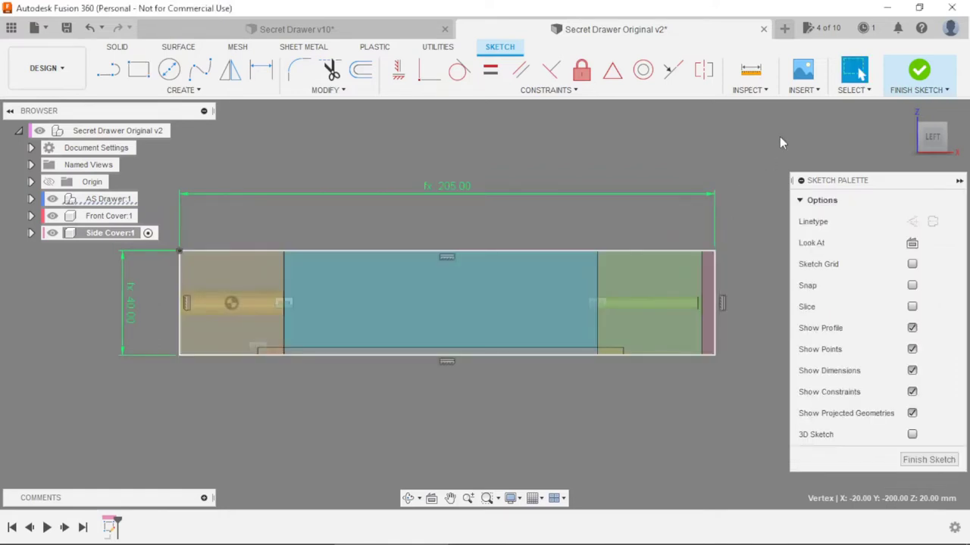
{"action": "left_click", "coordinate": [919, 71]}
{"action": "middle_click_drag", "start_coordinate": [613, 219], "coordinate": [450, 232], "text": "shift"}
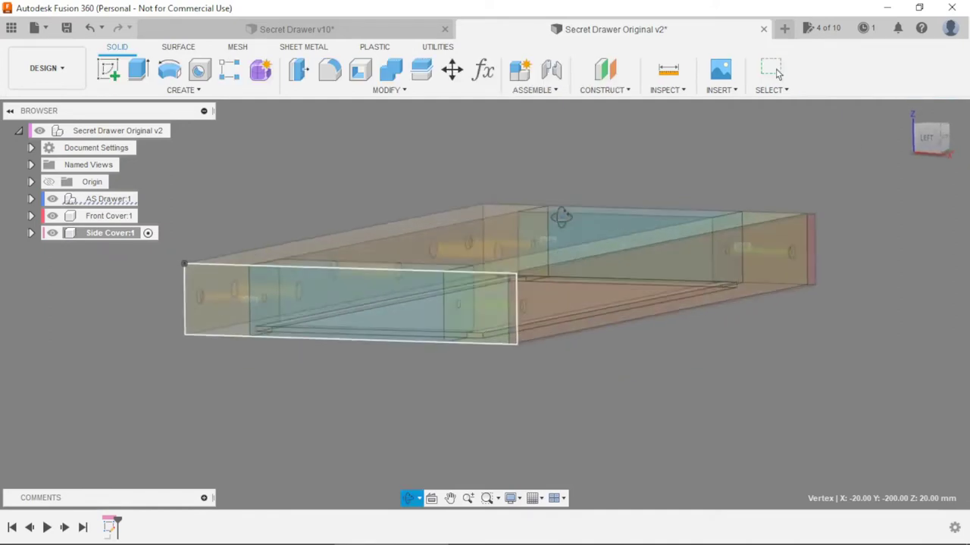
- Extrude the side rectangle by thicknessCover, then make the top-level assembly active
{"action": "scroll", "coordinate": [451, 233], "scroll_direction": "up", "scroll_amount": 1}
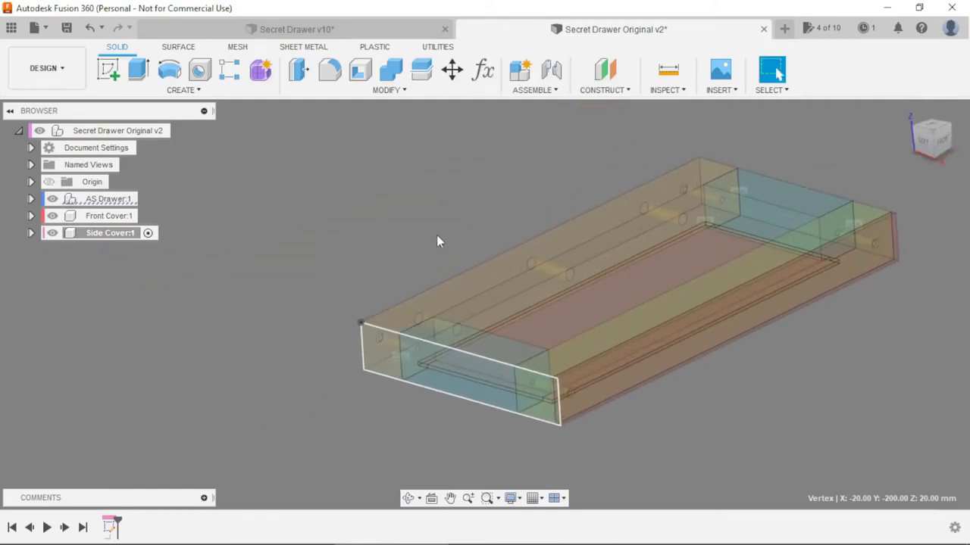
{"action": "scroll", "coordinate": [436, 235], "scroll_direction": "down", "scroll_amount": 1}
{"action": "scroll", "coordinate": [422, 215], "scroll_direction": "down", "scroll_amount": 1}
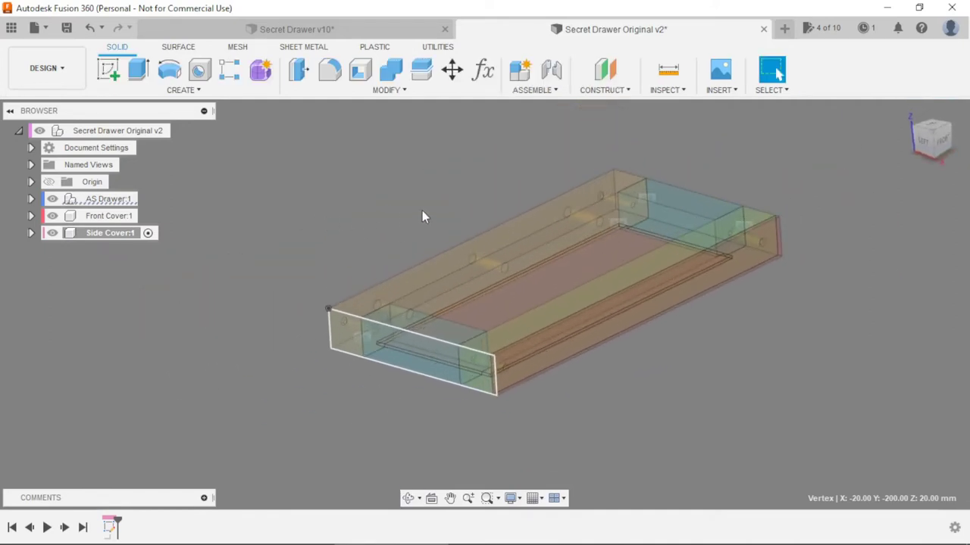
{"action": "key", "text": "e"}
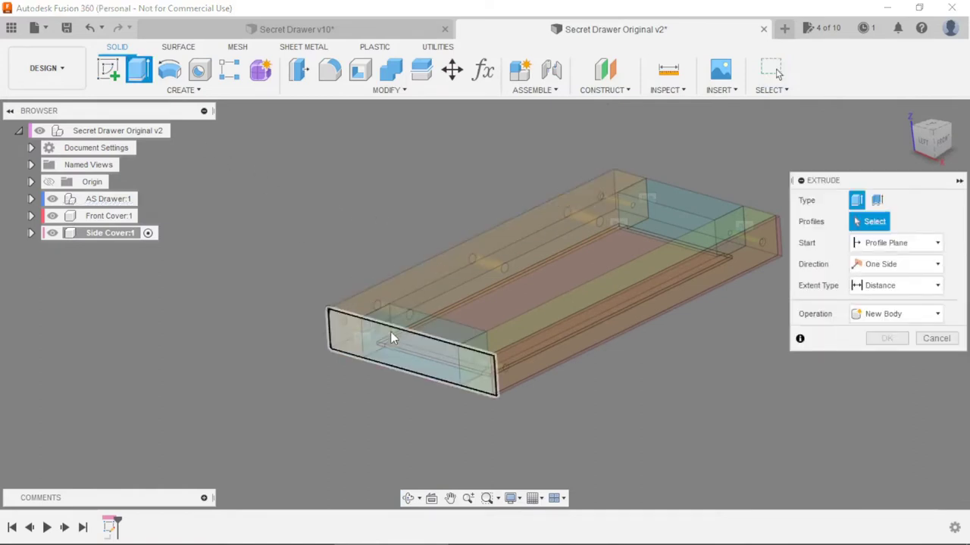
{"action": "left_click", "coordinate": [388, 344]}
{"action": "type", "text": "t"}
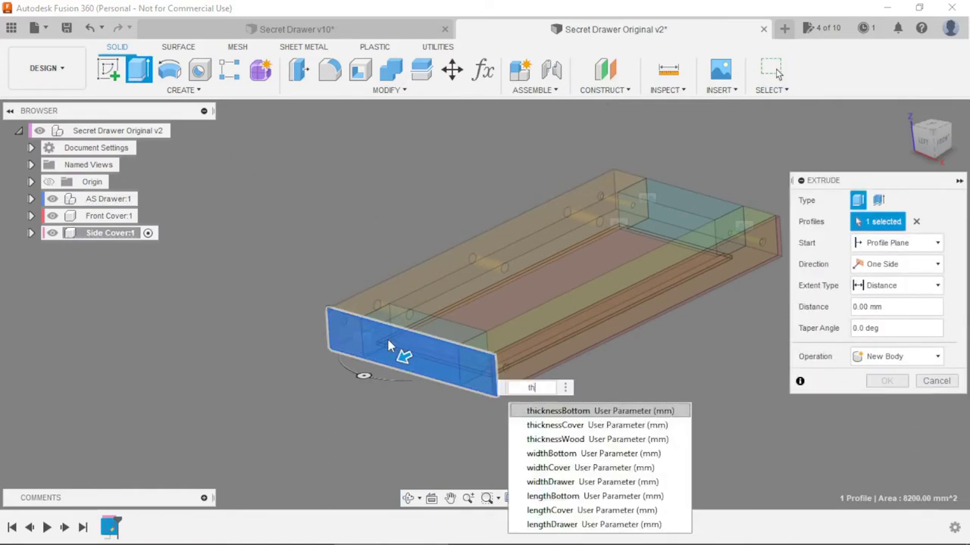
{"action": "type", "text": "h"}
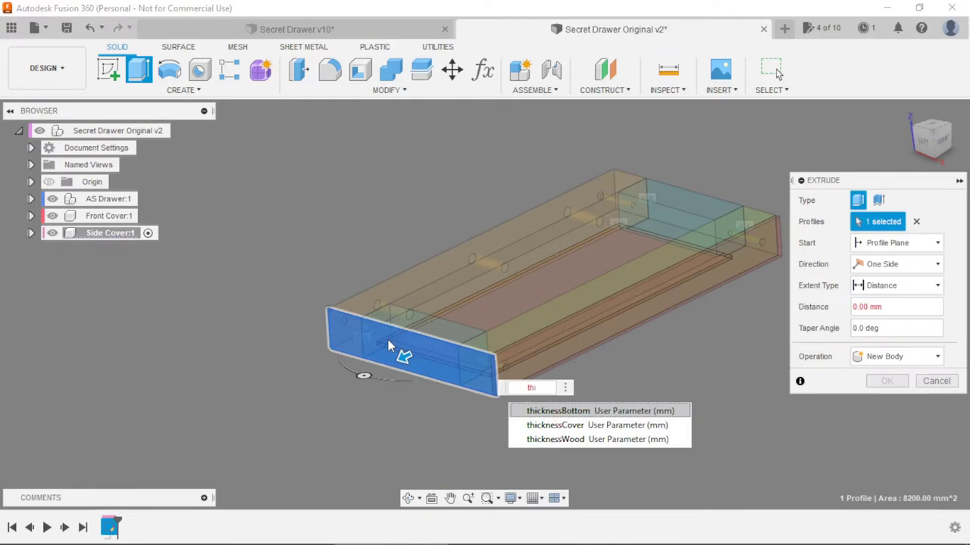
{"action": "key", "text": "Down"}
{"action": "key", "text": "Return"}
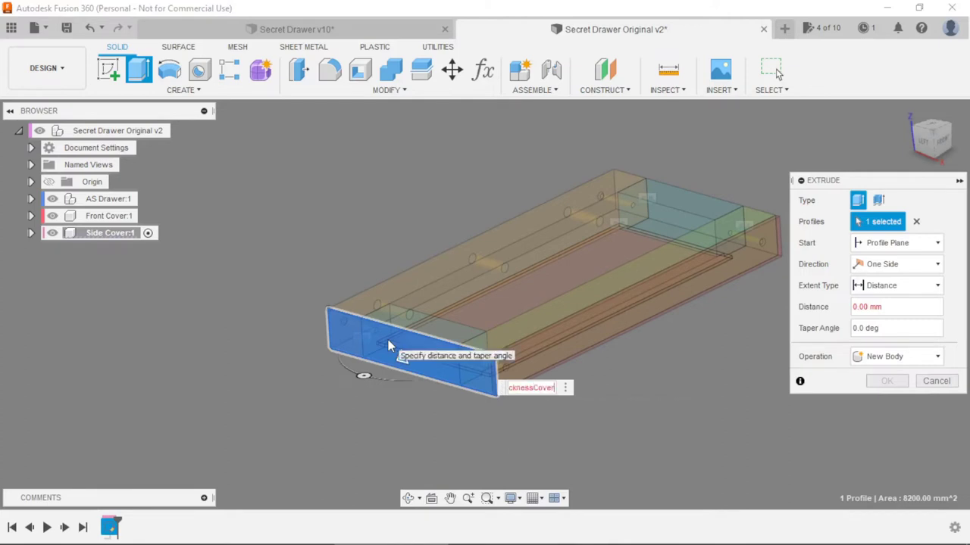
{"action": "key", "text": "Return"}
{"action": "scroll", "coordinate": [386, 249], "scroll_direction": "down", "scroll_amount": 2}
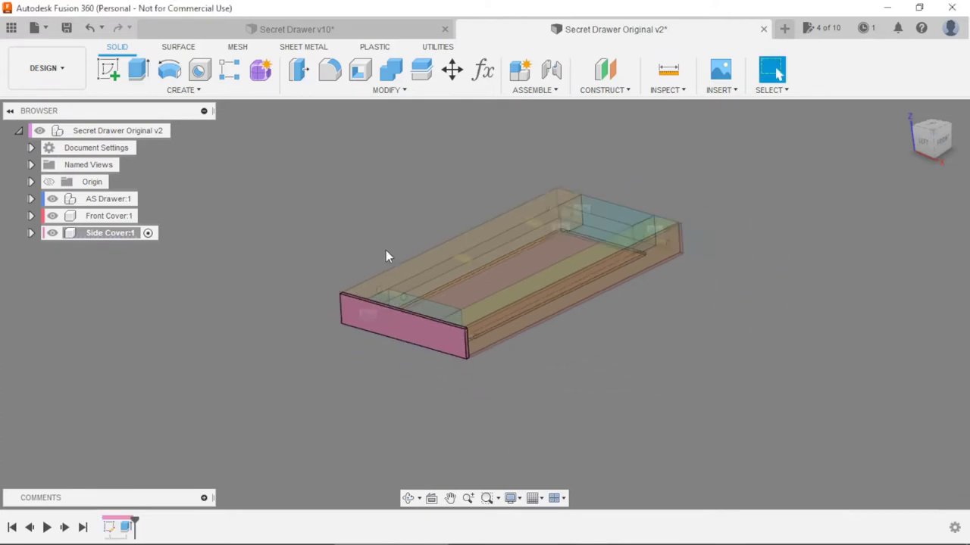
{"action": "double_click", "coordinate": [167, 131]}
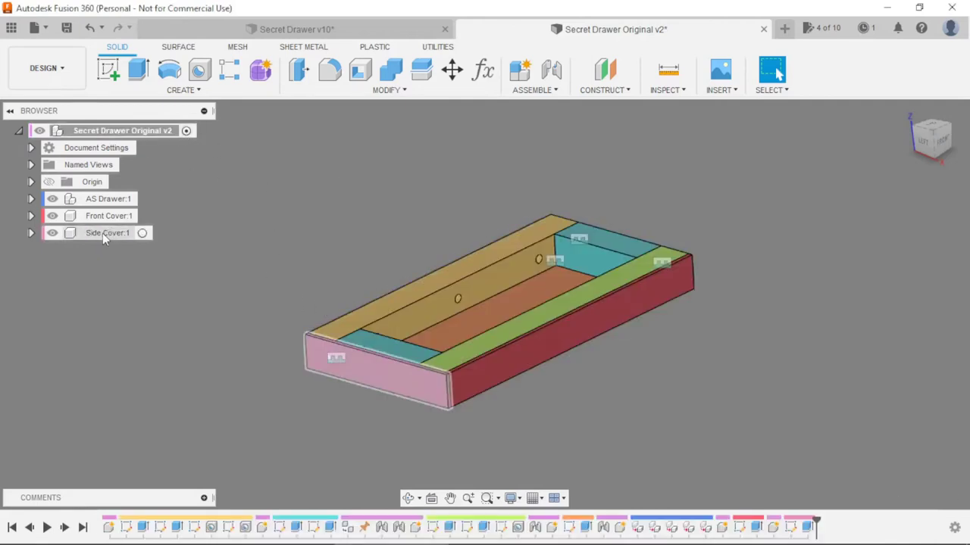
- Copy and paste Side Cover:1, moving the new copy 531.505 mm along Y
{"action": "left_click", "coordinate": [138, 233]}
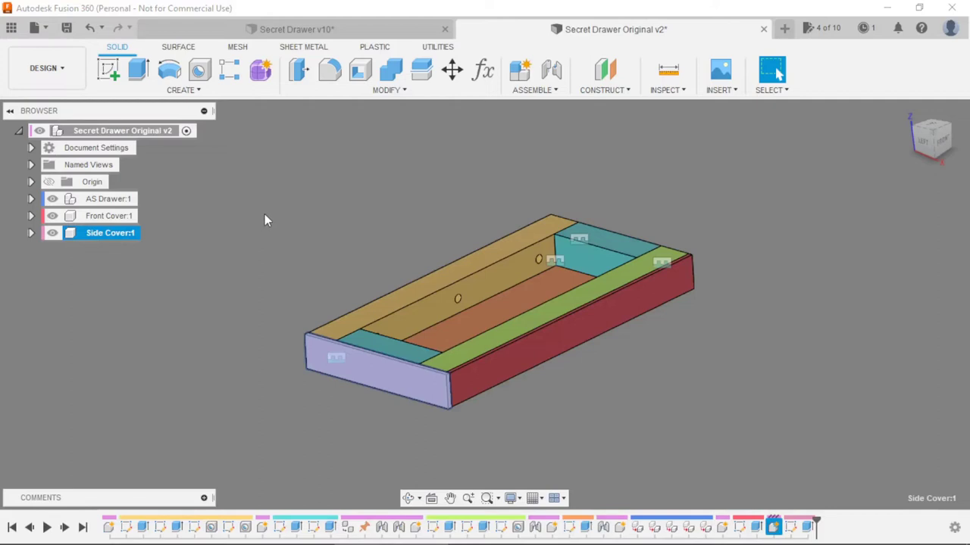
{"action": "key", "text": "ctrl+c"}
{"action": "key", "text": "ctrl+v"}
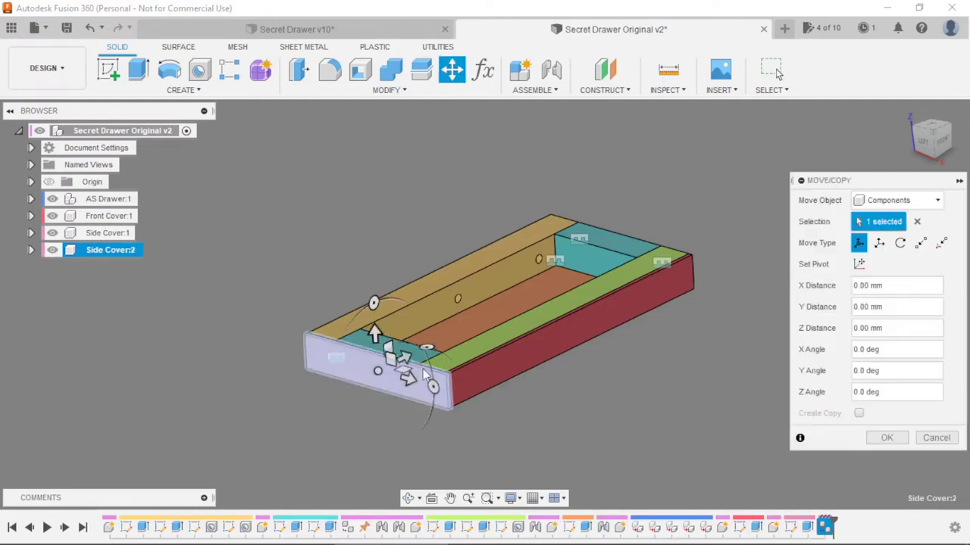
{"action": "left_click_drag", "start_coordinate": [408, 356], "coordinate": [726, 198]}
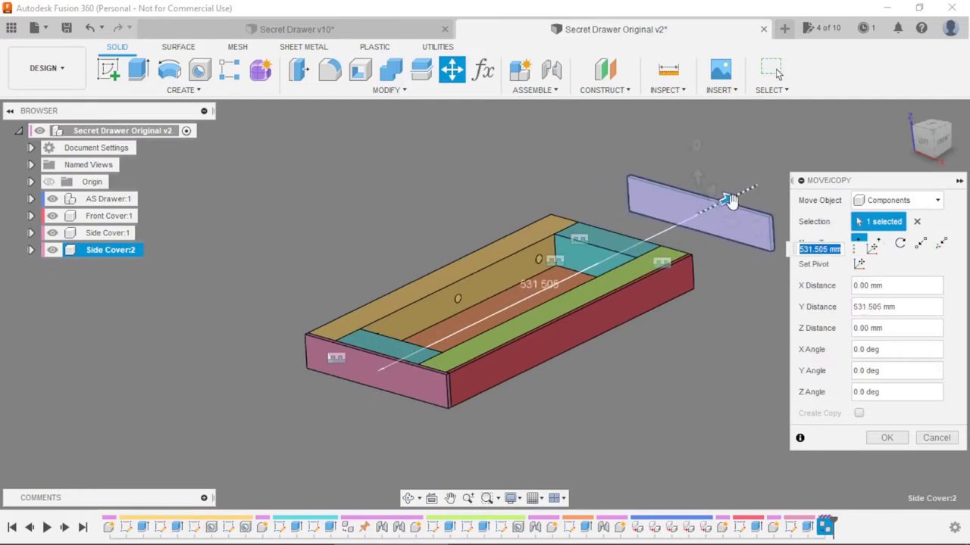
{"action": "left_click", "coordinate": [885, 438]}
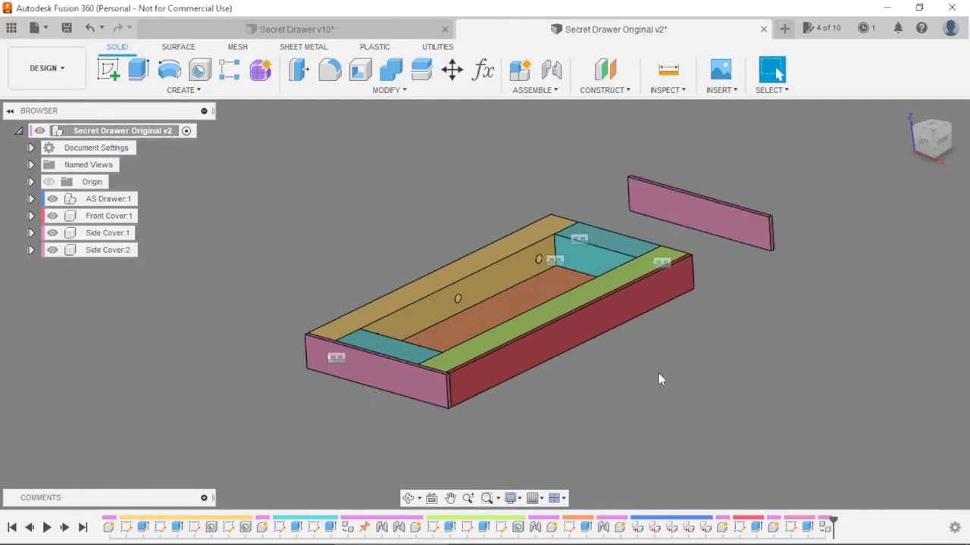
- Zoom in on the covers and pull the front cover slightly away from the box
{"action": "scroll", "coordinate": [506, 448], "scroll_direction": "up", "scroll_amount": 2}
{"action": "scroll", "coordinate": [483, 346], "scroll_direction": "up", "scroll_amount": 3}
{"action": "scroll", "coordinate": [480, 288], "scroll_direction": "down", "scroll_amount": 3}
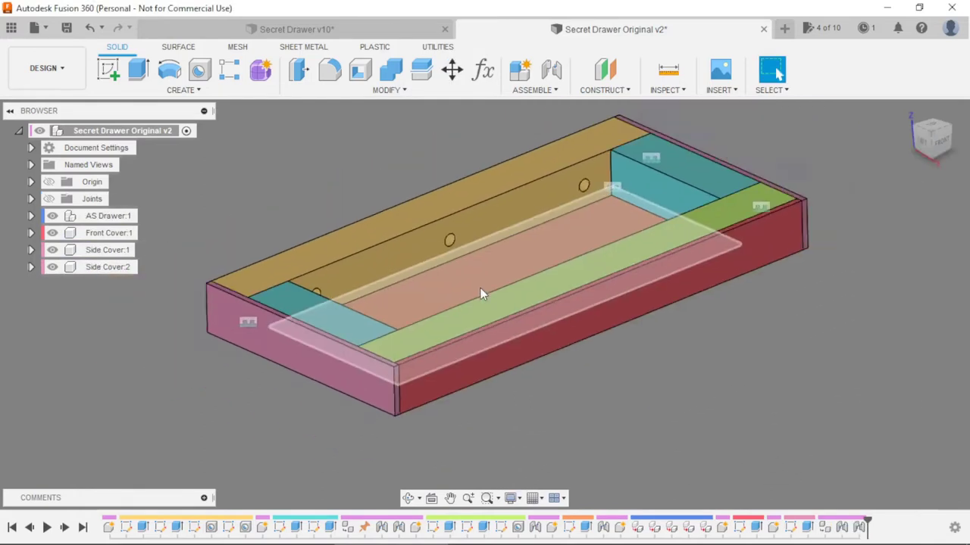
{"action": "scroll", "coordinate": [509, 410], "scroll_direction": "down", "scroll_amount": 1}
{"action": "scroll", "coordinate": [500, 402], "scroll_direction": "up", "scroll_amount": 1}
{"action": "scroll", "coordinate": [329, 401], "scroll_direction": "up", "scroll_amount": 2}
{"action": "scroll", "coordinate": [422, 370], "scroll_direction": "up", "scroll_amount": 3}
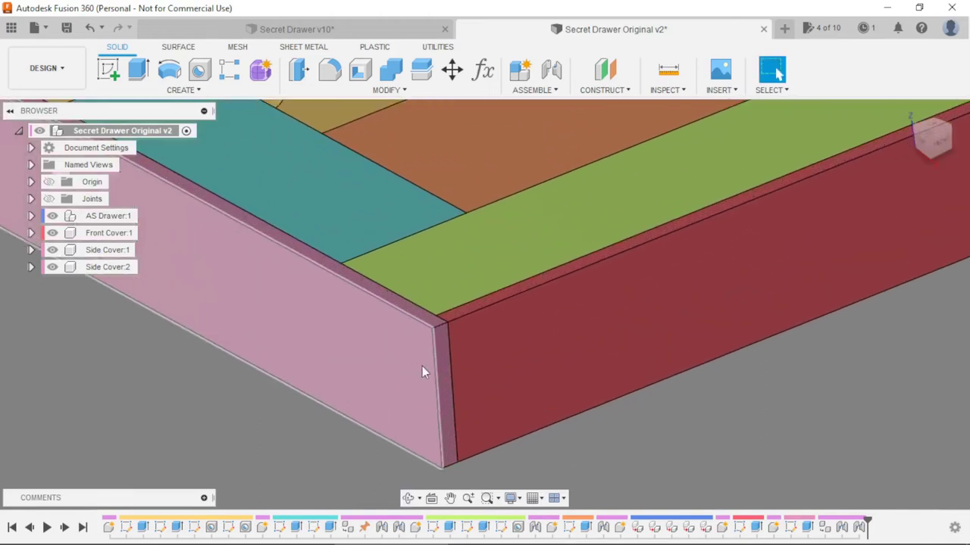
{"action": "scroll", "coordinate": [487, 349], "scroll_direction": "up", "scroll_amount": 2}
{"action": "left_click_drag", "start_coordinate": [489, 348], "coordinate": [515, 346]}
{"action": "scroll", "coordinate": [515, 346], "scroll_direction": "up", "scroll_amount": 2}
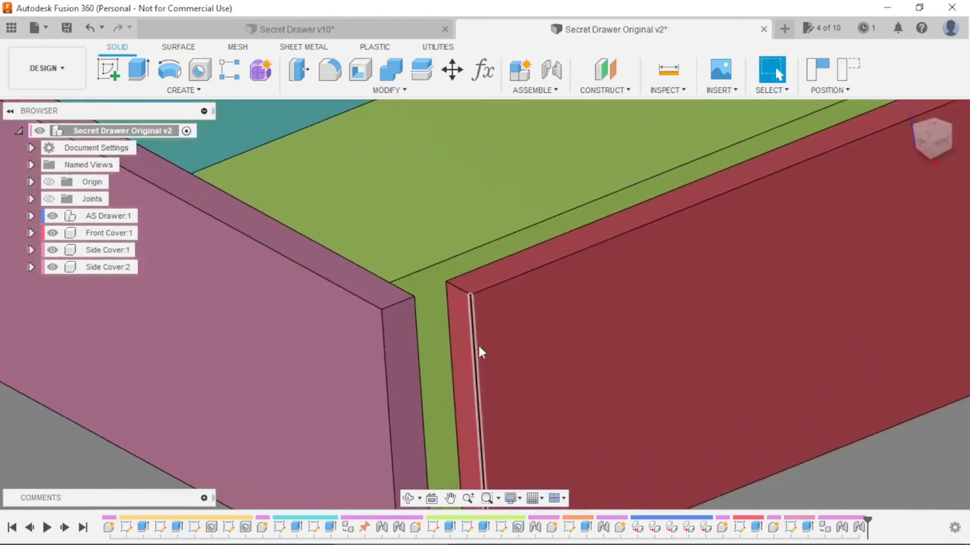
- Joint the front cover's corner to Side Cover:1's corner, flipped to -90 deg
{"action": "key", "text": "j"}
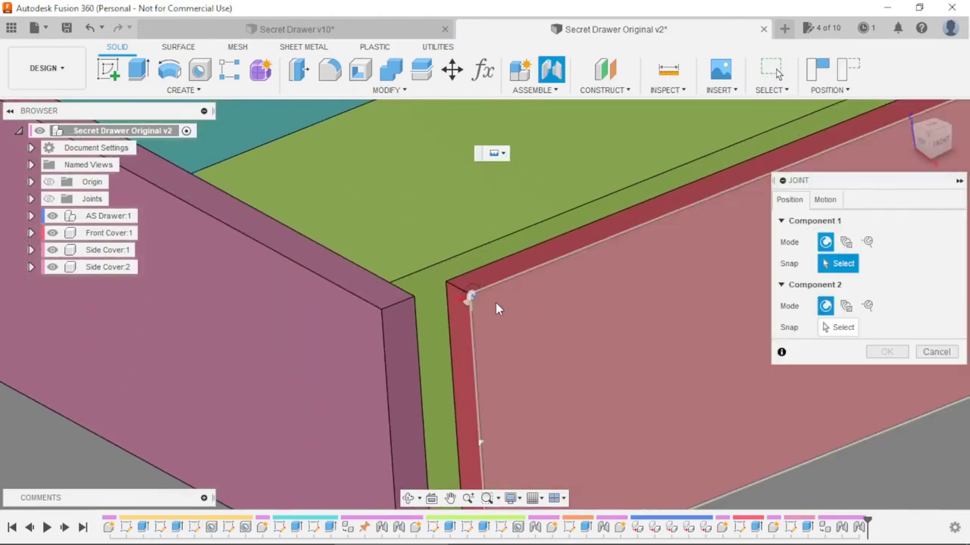
{"action": "left_click", "coordinate": [469, 297]}
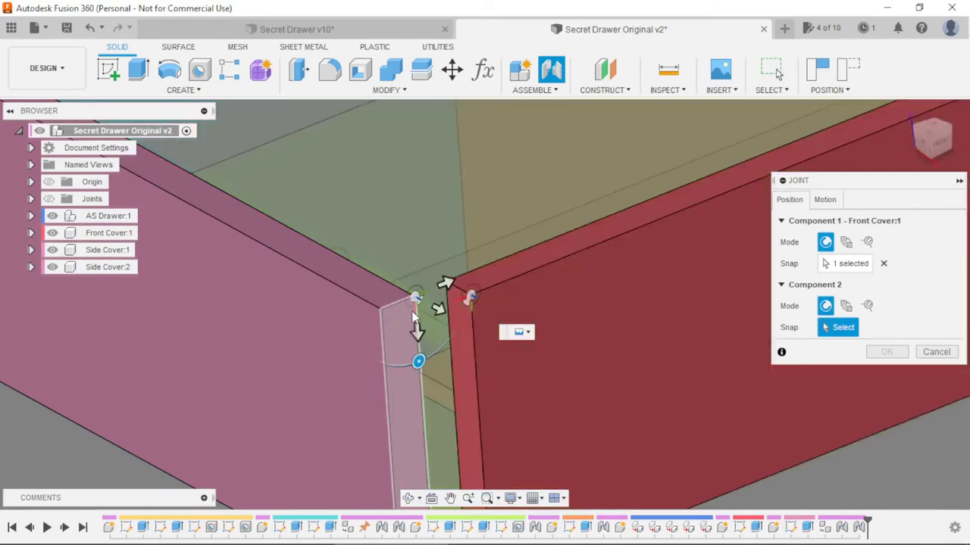
{"action": "left_click", "coordinate": [414, 317]}
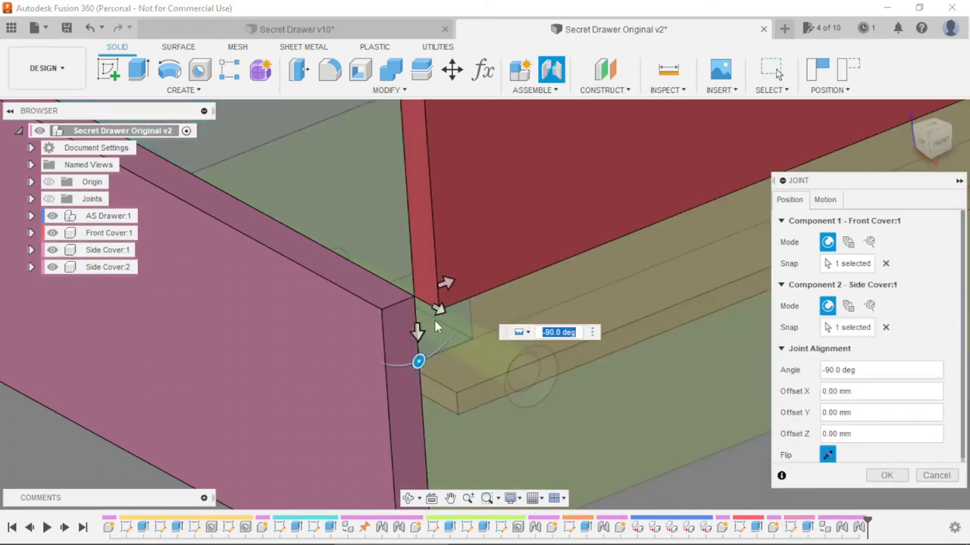
{"action": "scroll", "coordinate": [536, 353], "scroll_direction": "down", "scroll_amount": 2}
{"action": "scroll", "coordinate": [539, 345], "scroll_direction": "down", "scroll_amount": 2}
{"action": "scroll", "coordinate": [551, 366], "scroll_direction": "down", "scroll_amount": 2}
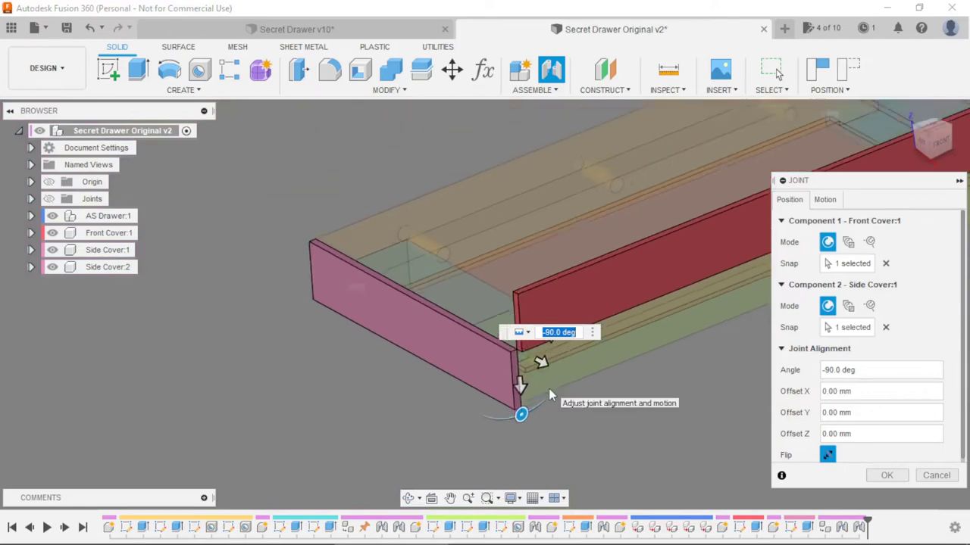
{"action": "scroll", "coordinate": [549, 388], "scroll_direction": "down", "scroll_amount": 2}
{"action": "scroll", "coordinate": [455, 398], "scroll_direction": "up", "scroll_amount": 1}
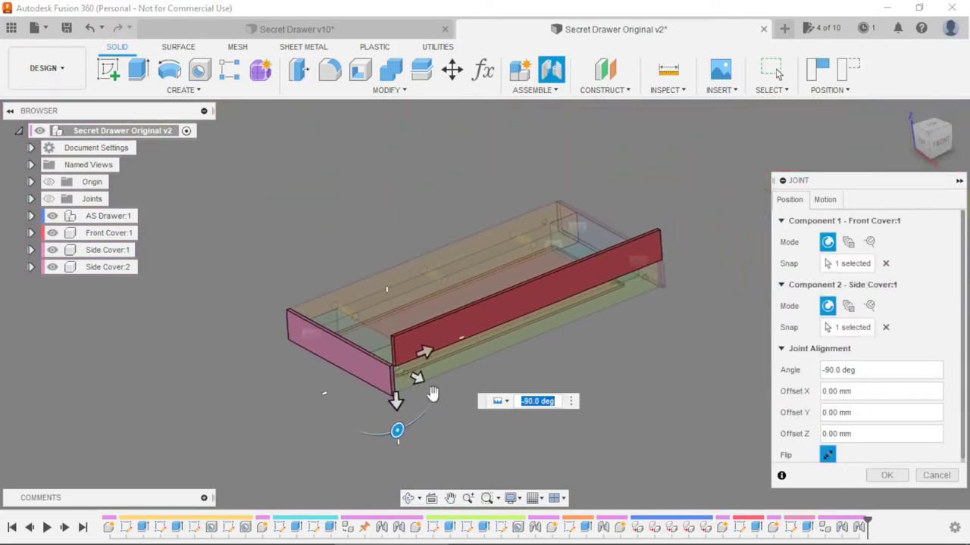
{"action": "scroll", "coordinate": [424, 395], "scroll_direction": "up", "scroll_amount": 1}
{"action": "scroll", "coordinate": [409, 394], "scroll_direction": "up", "scroll_amount": 1}
{"action": "scroll", "coordinate": [407, 391], "scroll_direction": "up", "scroll_amount": 1}
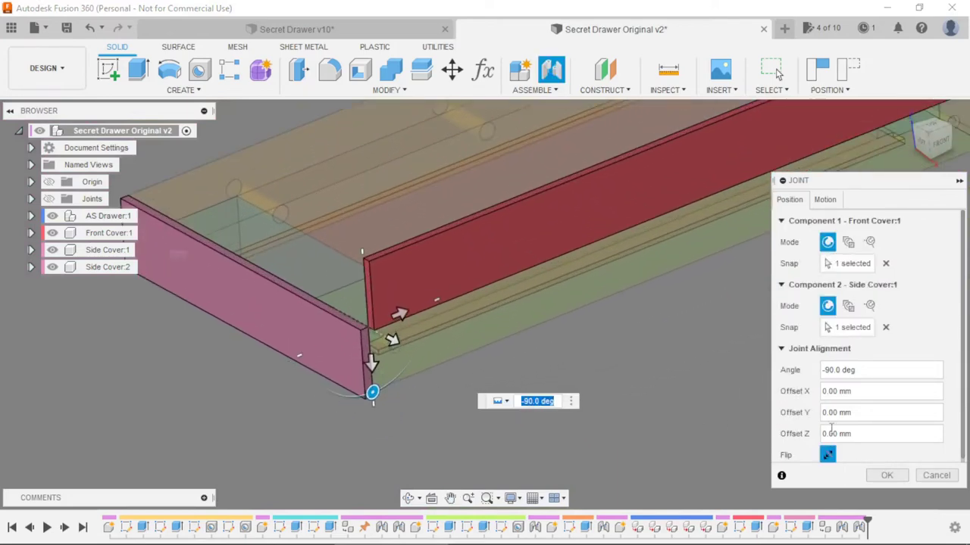
{"action": "left_click", "coordinate": [827, 454]}
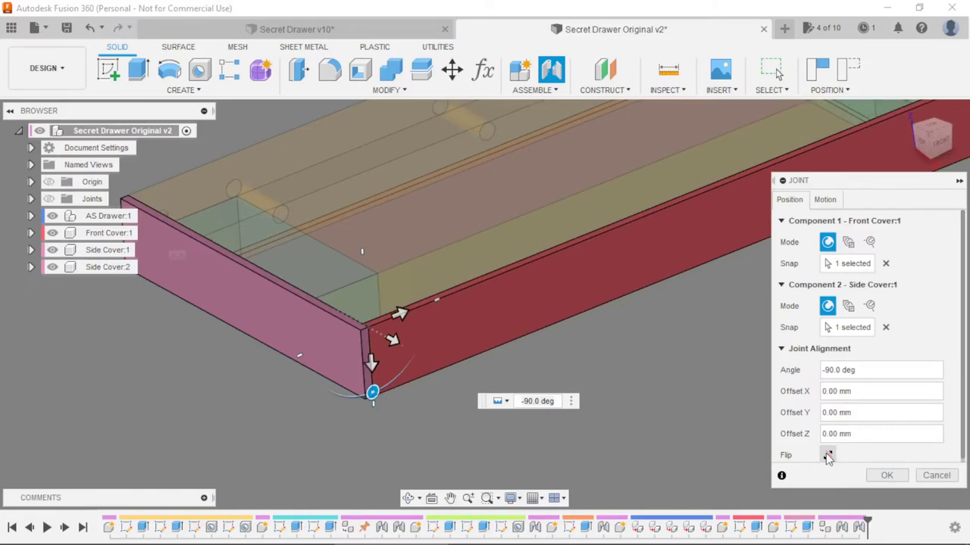
{"action": "left_click", "coordinate": [888, 474]}
{"action": "scroll", "coordinate": [529, 407], "scroll_direction": "down", "scroll_amount": 5}
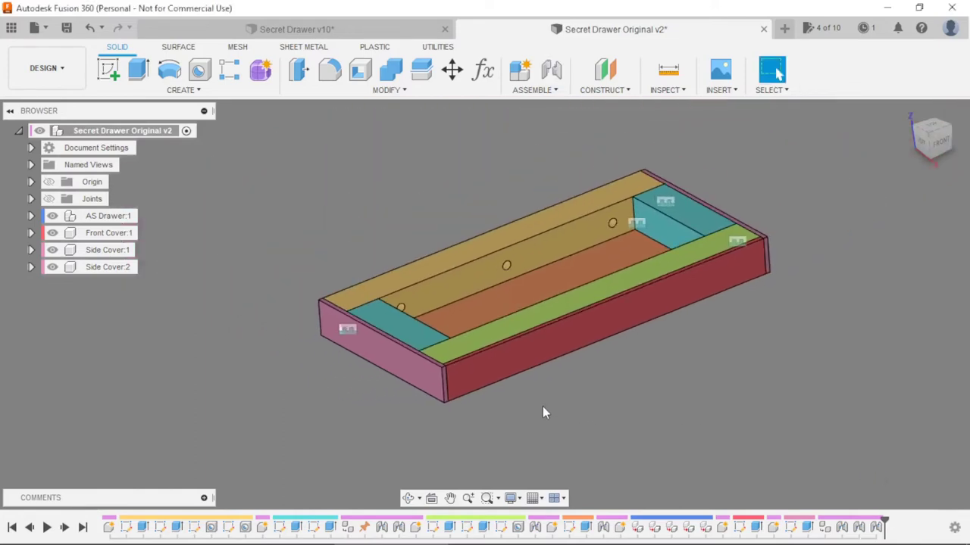
{"action": "middle_click_drag", "start_coordinate": [542, 406], "coordinate": [613, 409], "text": "shift"}
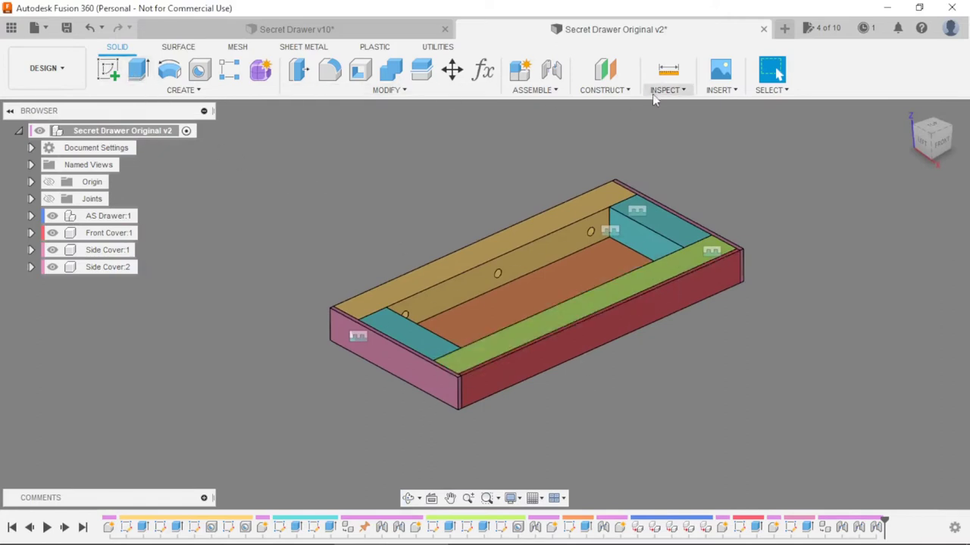
- Create the 'up/down Cover' component and start a sketch on the drawer's top face
{"action": "left_click", "coordinate": [520, 70]}
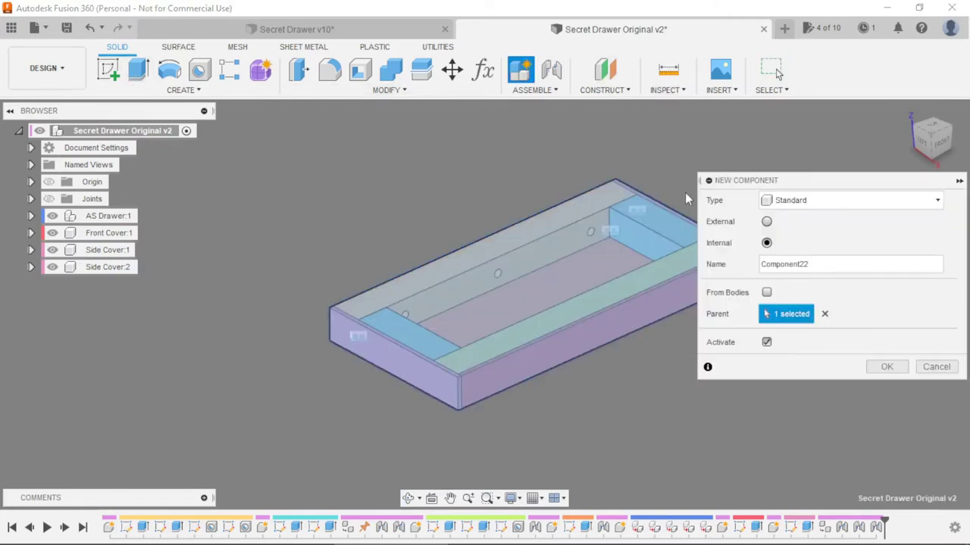
{"action": "double_click", "coordinate": [801, 264]}
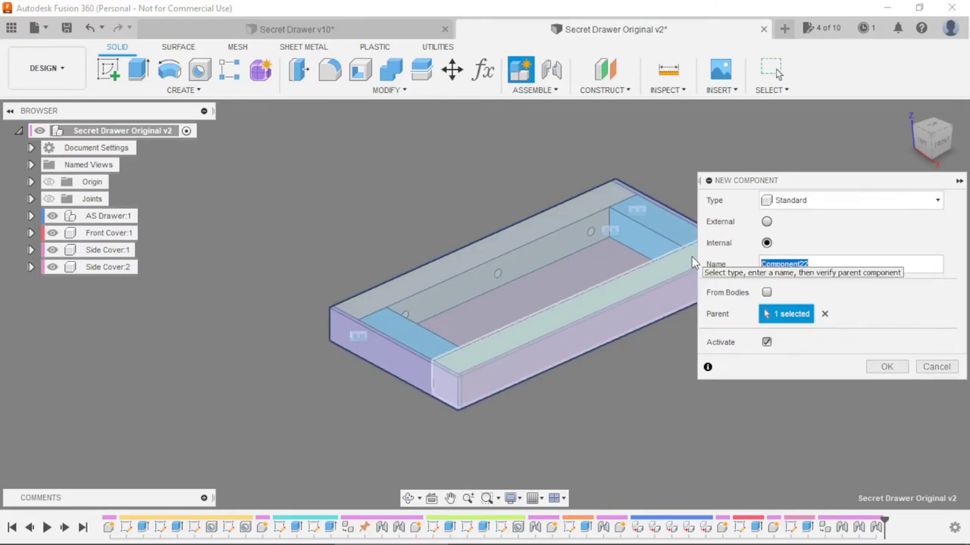
{"action": "type", "text": "up/"}
{"action": "type", "text": "d"}
{"action": "type", "text": "own "}
{"action": "type", "text": "Cover"}
{"action": "key", "text": "Return"}
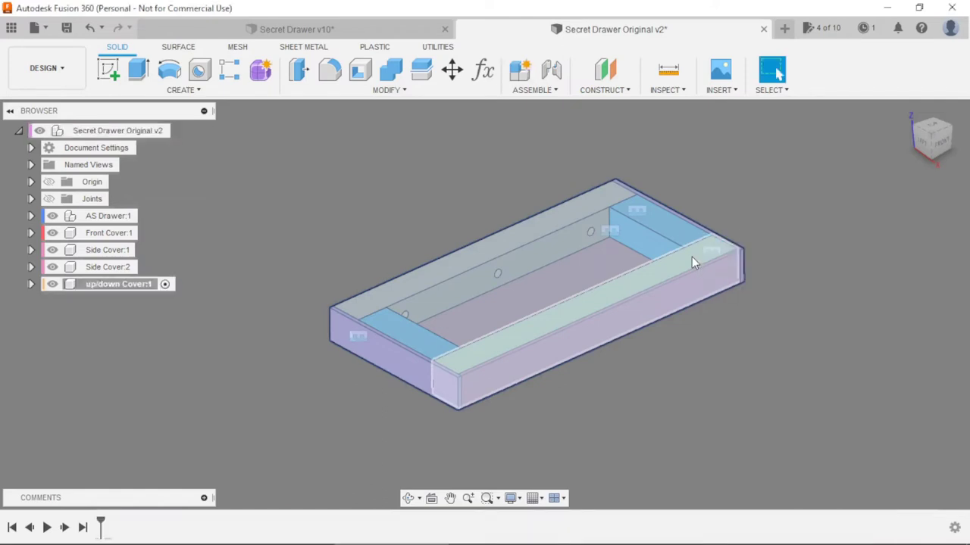
{"action": "left_click", "coordinate": [110, 69]}
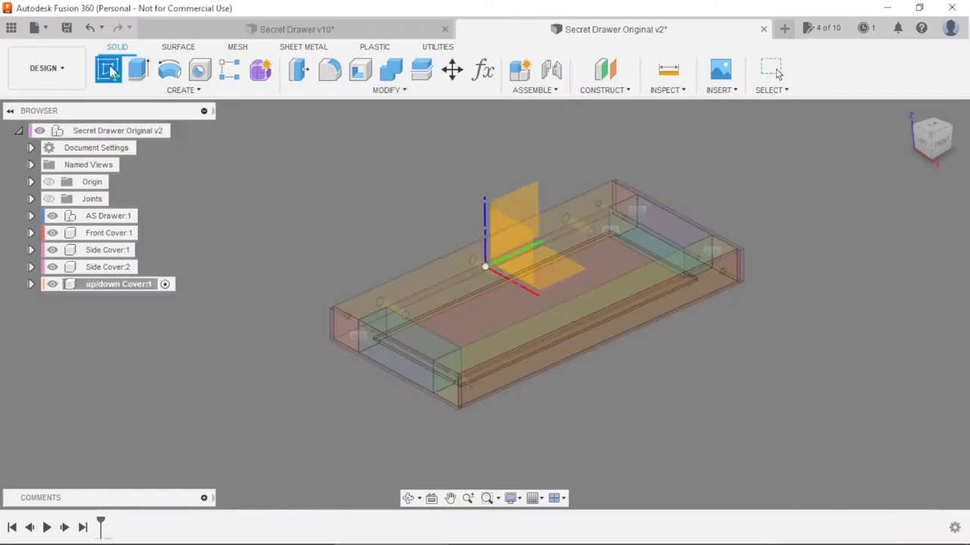
{"action": "left_click", "coordinate": [446, 262]}
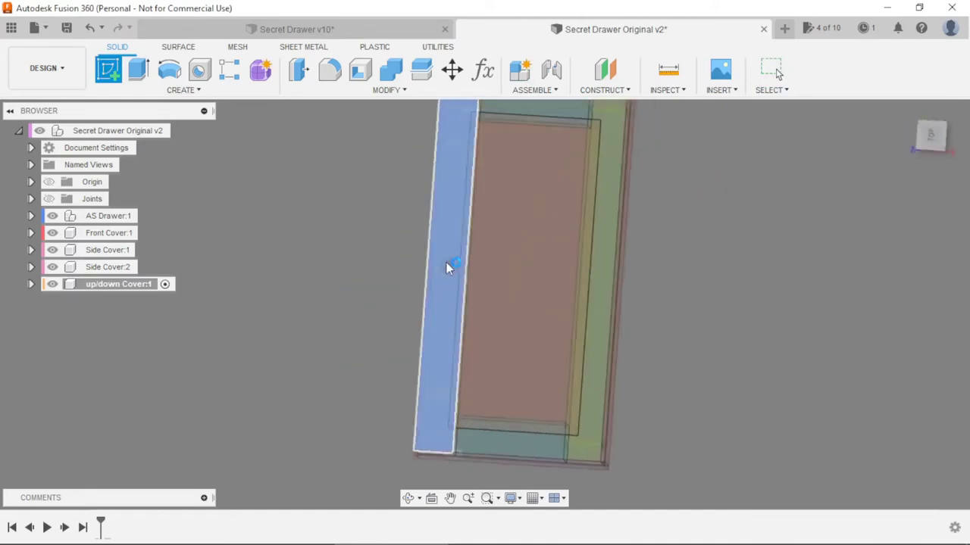
- Draw a rectangle from the top-left corner, 410 wide (lengthDrawer+thicknessCover)
{"action": "left_click", "coordinate": [961, 119]}
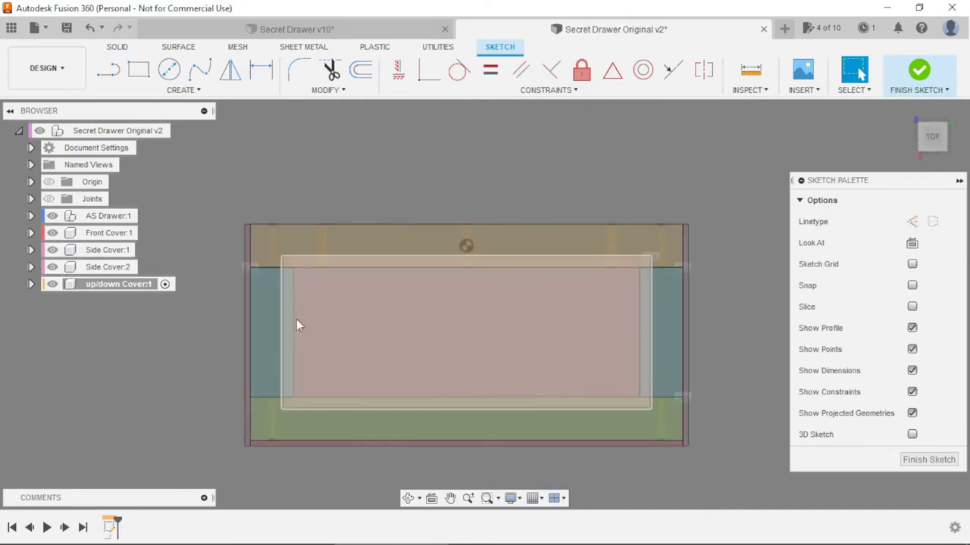
{"action": "scroll", "coordinate": [296, 319], "scroll_direction": "up", "scroll_amount": 2}
{"action": "scroll", "coordinate": [222, 235], "scroll_direction": "up", "scroll_amount": 2}
{"action": "scroll", "coordinate": [242, 223], "scroll_direction": "up", "scroll_amount": 2}
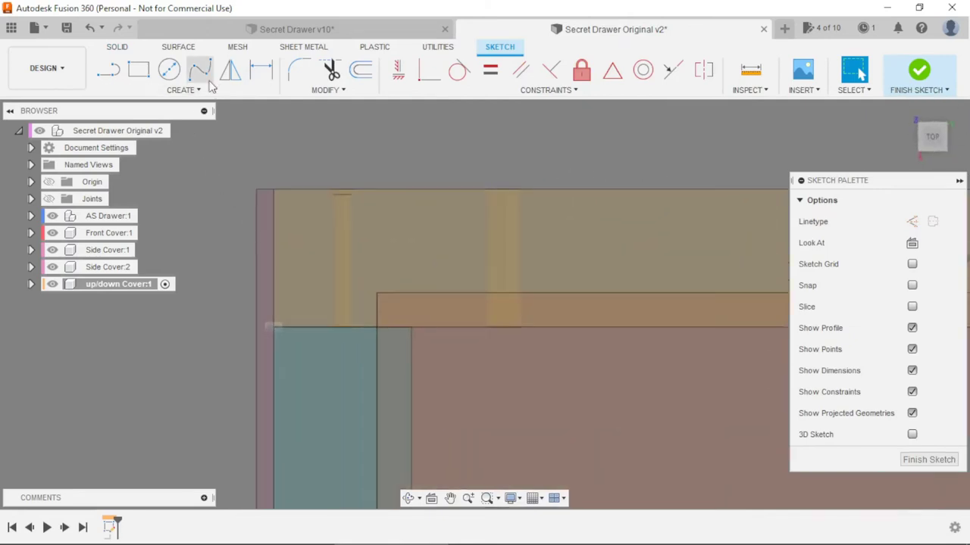
{"action": "left_click", "coordinate": [138, 70]}
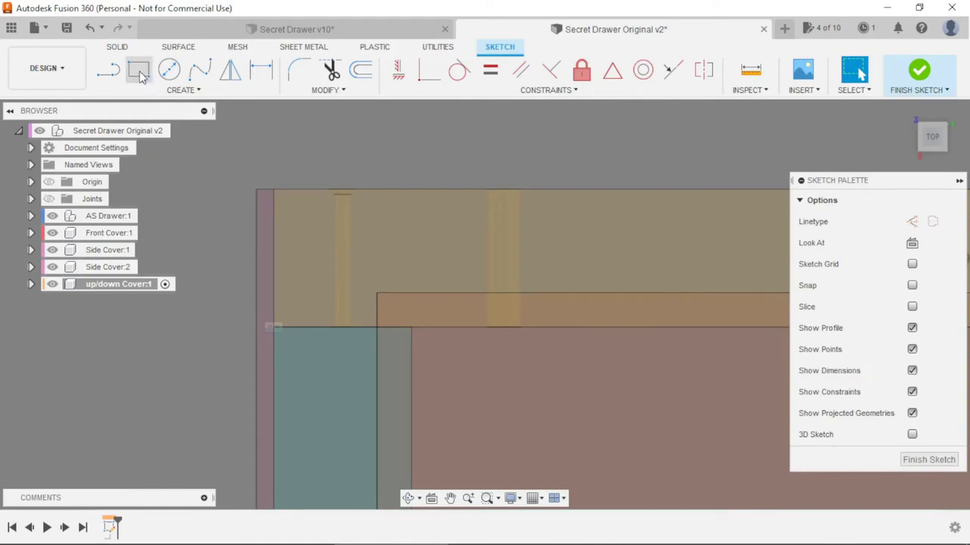
{"action": "left_click", "coordinate": [256, 190]}
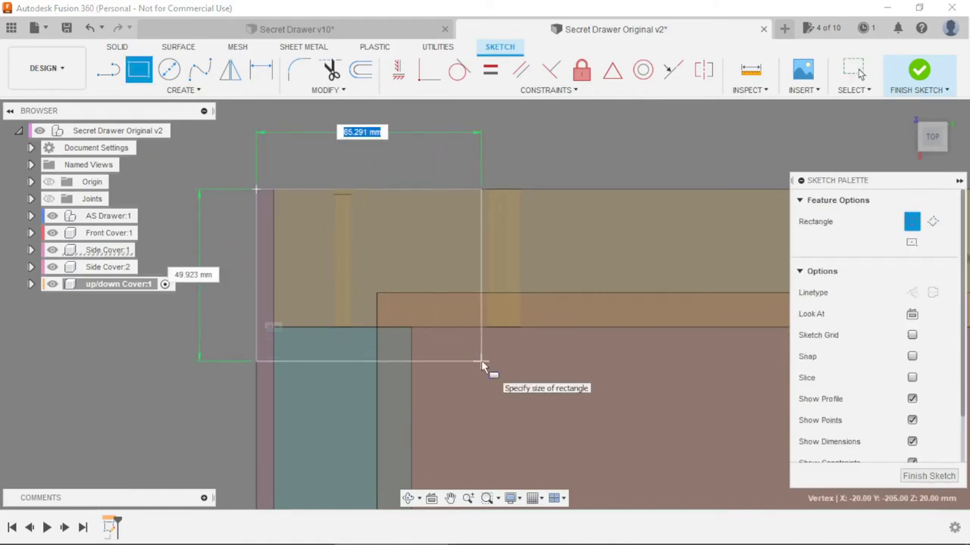
{"action": "type", "text": "len"}
{"action": "key", "text": "Down"}
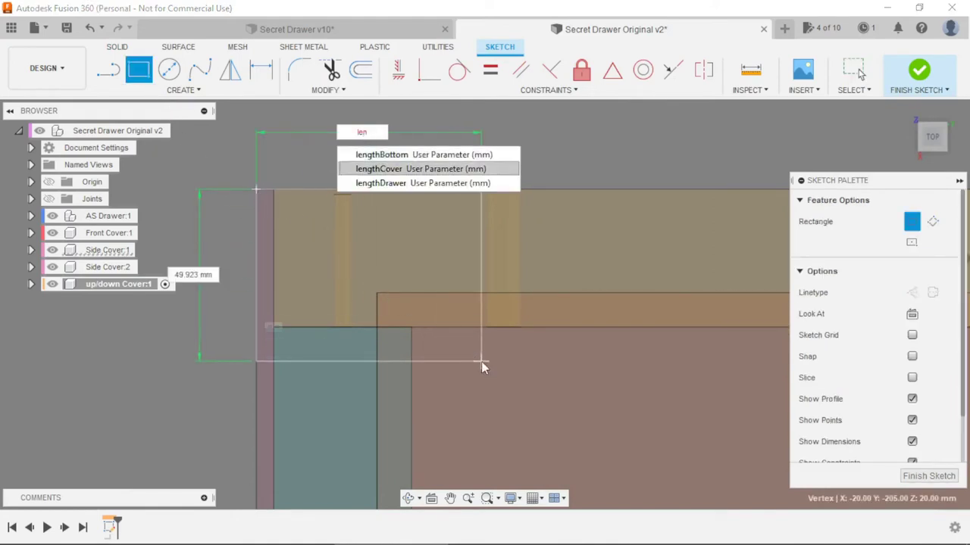
{"action": "key", "text": "Down"}
{"action": "key", "text": "Return"}
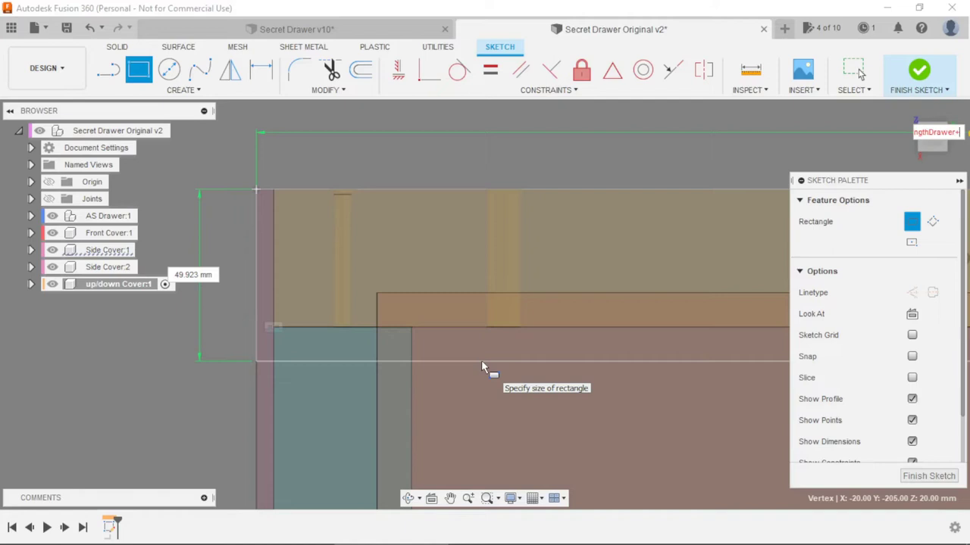
{"action": "type", "text": "th"}
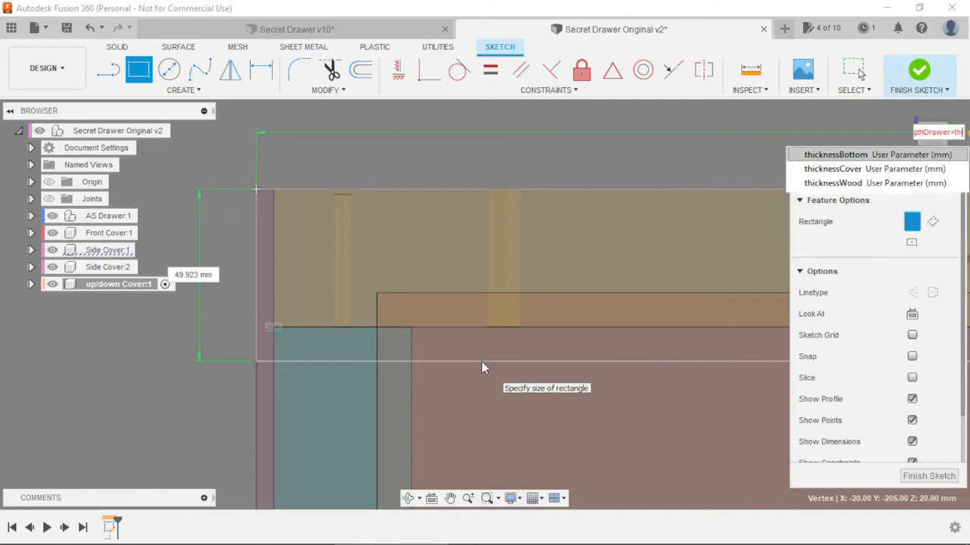
{"action": "key", "text": "Down"}
{"action": "key", "text": "Down"}
{"action": "key", "text": "Up"}
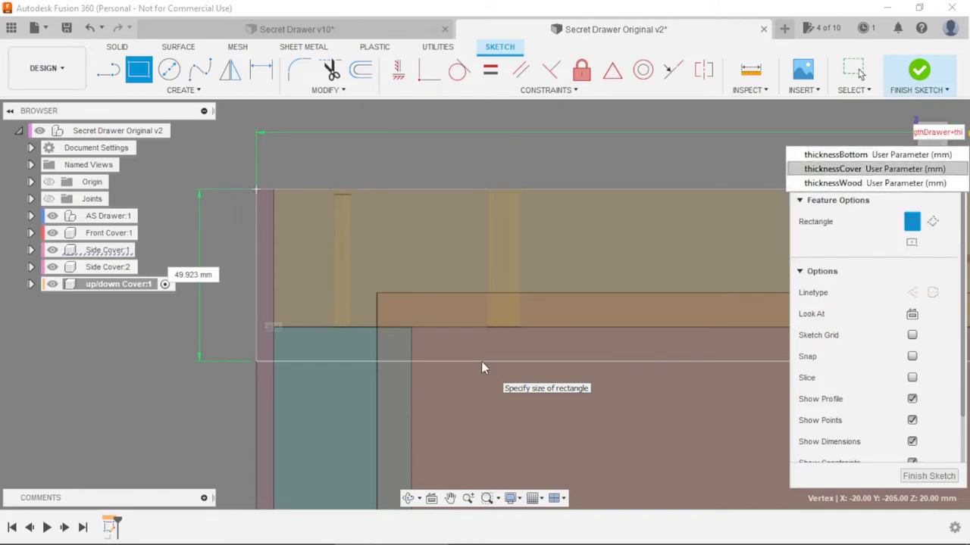
{"action": "key", "text": "Return"}
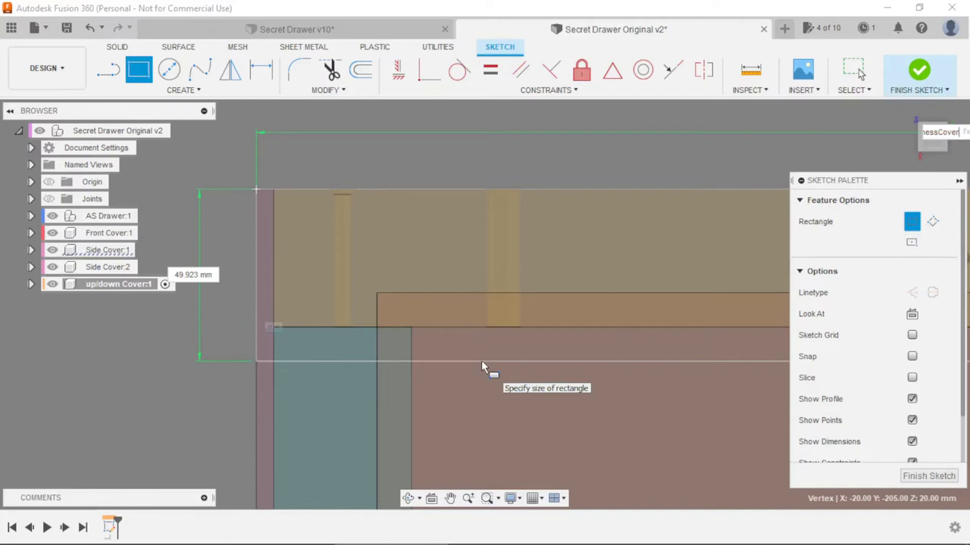
{"action": "key", "text": "Return"}
{"action": "key", "text": "Escape"}
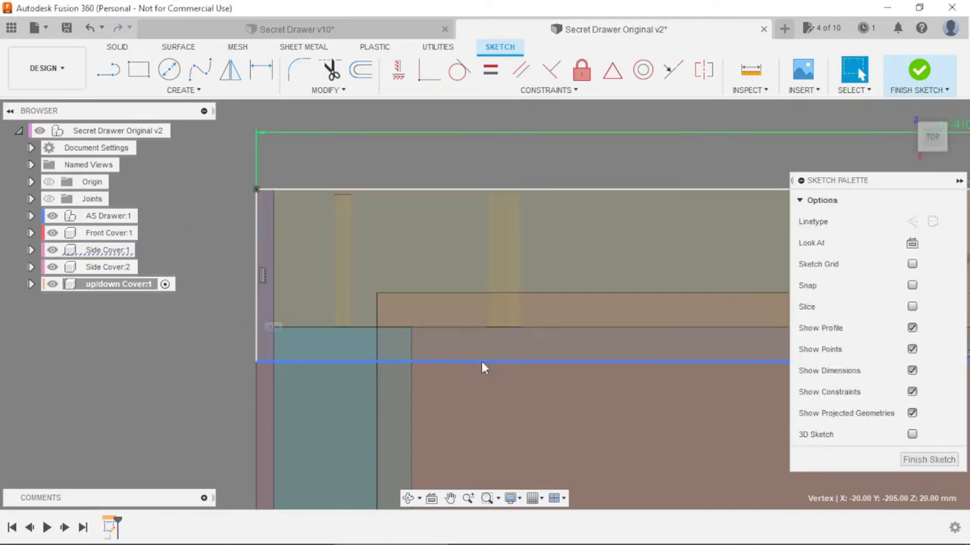
- Dimension the rectangle's height to widthDrawer+thicknessCover (205) and finish the sketch
{"action": "scroll", "coordinate": [480, 303], "scroll_direction": "down", "scroll_amount": 3}
{"action": "scroll", "coordinate": [465, 246], "scroll_direction": "down", "scroll_amount": 2}
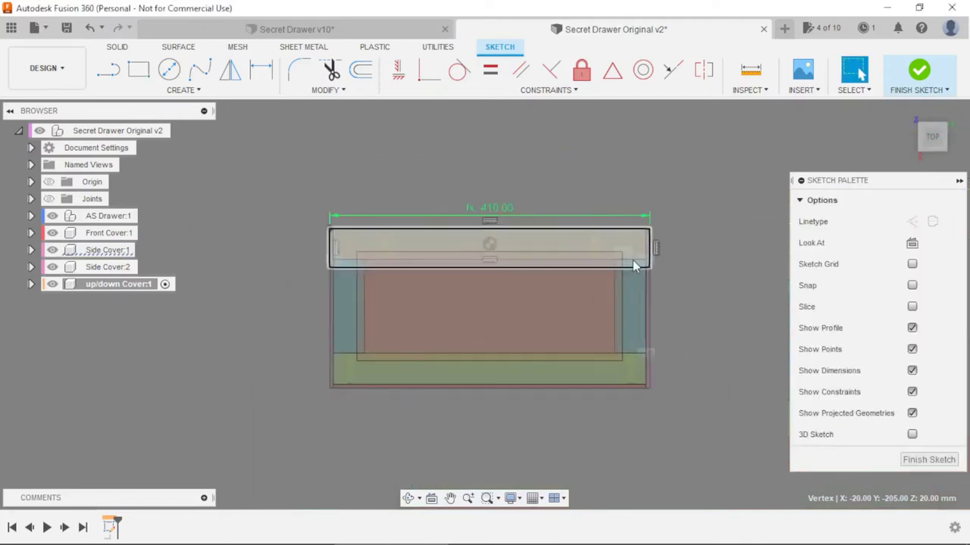
{"action": "scroll", "coordinate": [425, 250], "scroll_direction": "down", "scroll_amount": 1}
{"action": "scroll", "coordinate": [318, 263], "scroll_direction": "up", "scroll_amount": 1}
{"action": "key", "text": "d"}
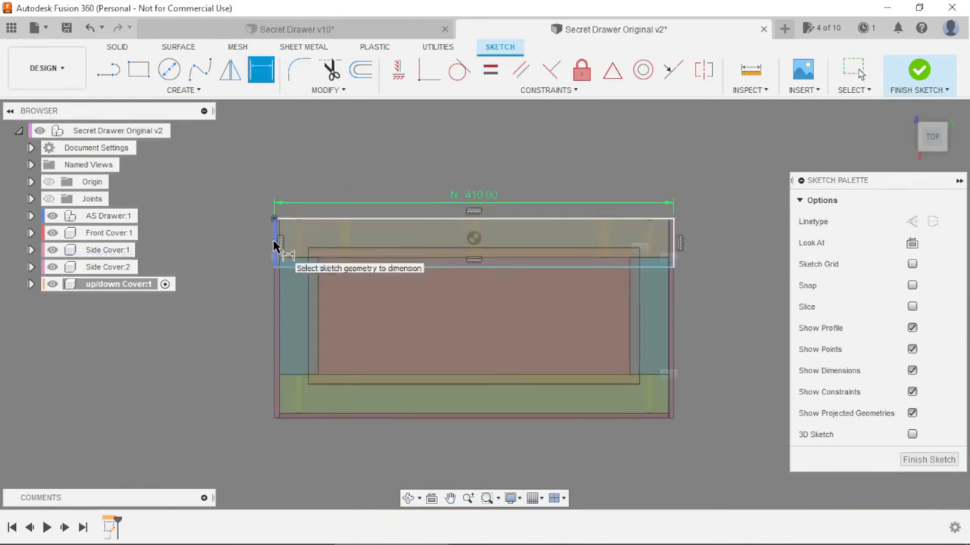
{"action": "left_click", "coordinate": [274, 250]}
{"action": "left_click", "coordinate": [242, 249]}
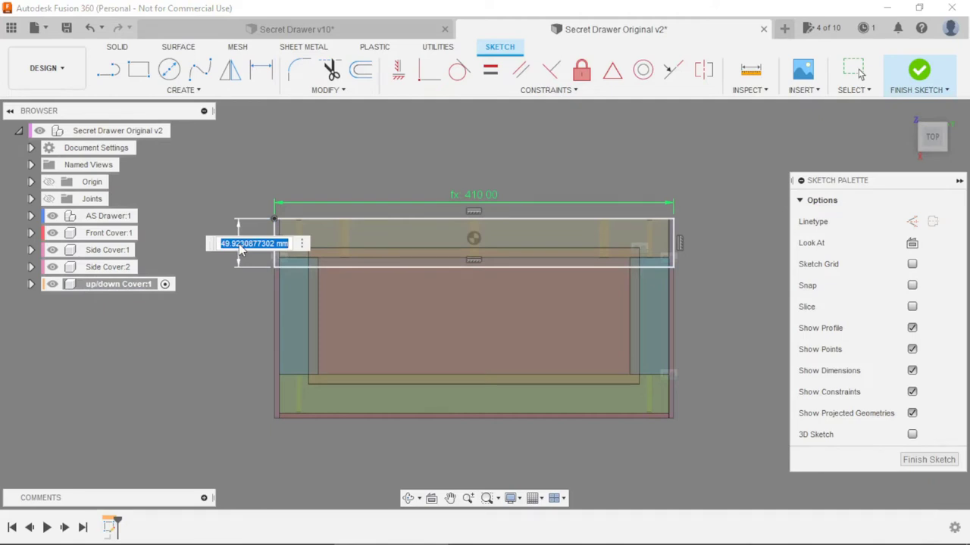
{"action": "type", "text": "width"}
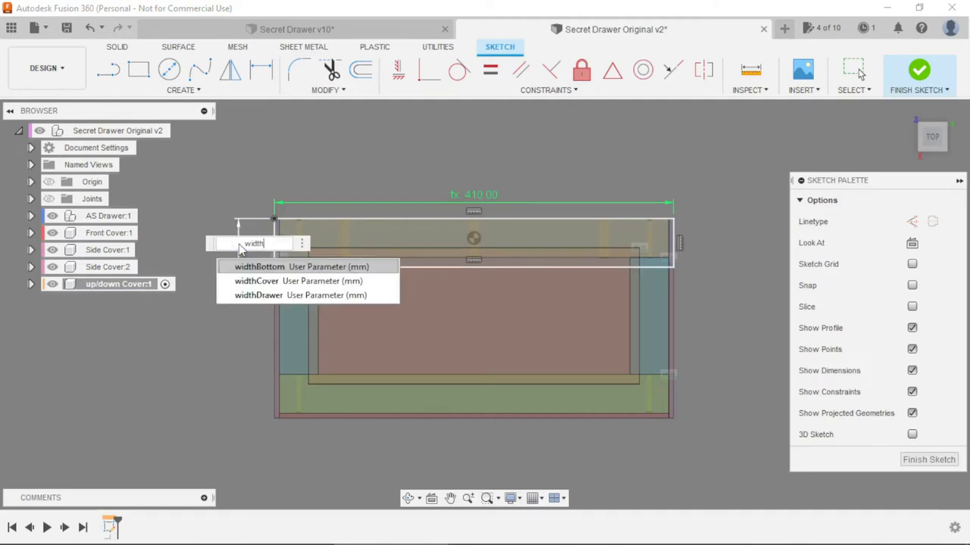
{"action": "key", "text": "Down"}
{"action": "key", "text": "Down"}
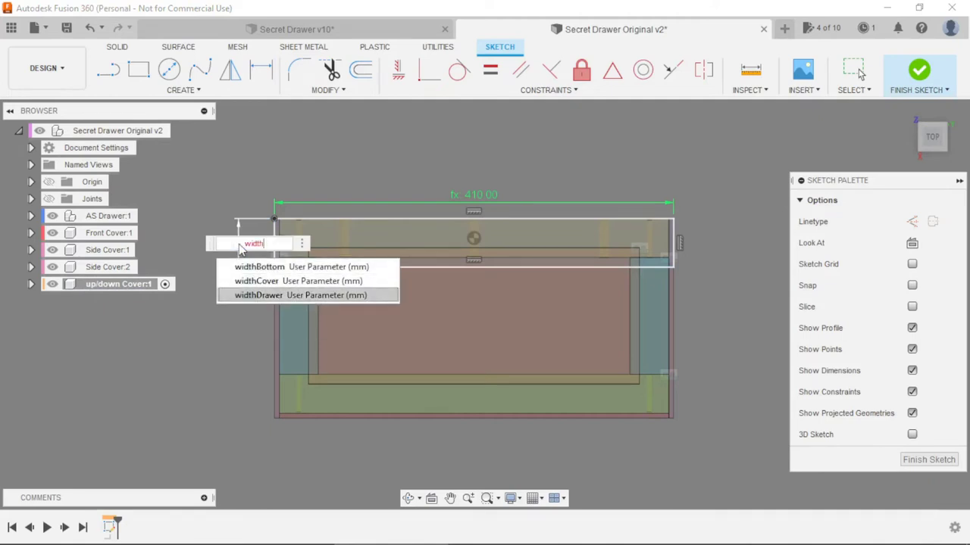
{"action": "key", "text": "Return"}
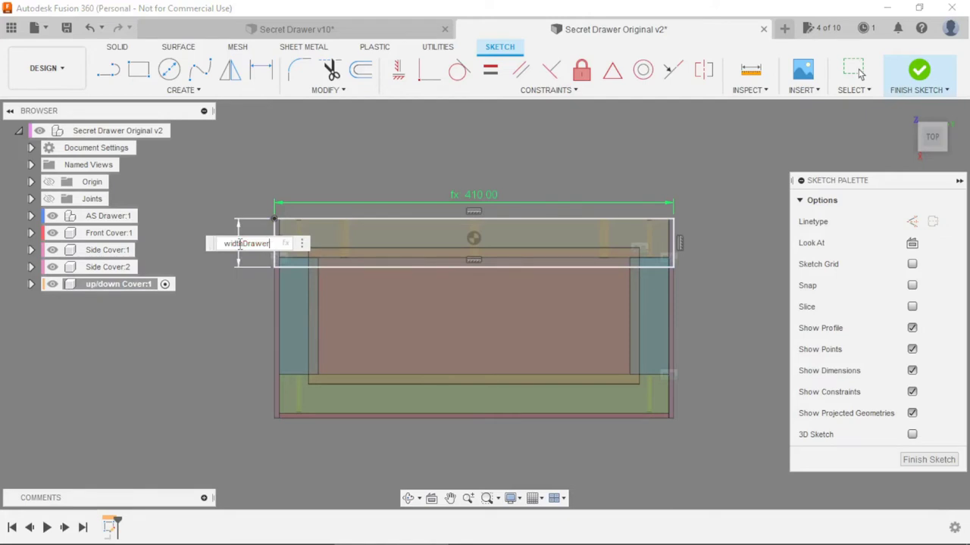
{"action": "type", "text": "+thi"}
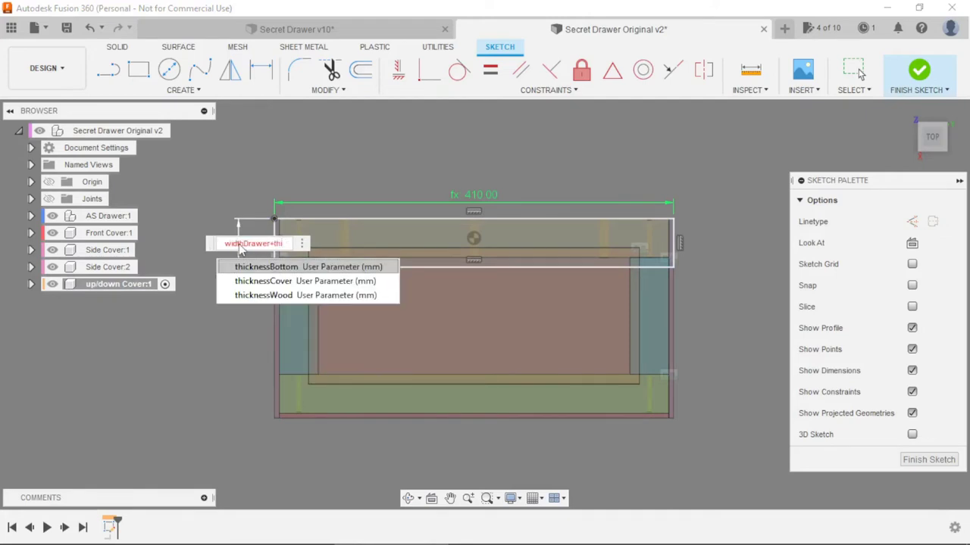
{"action": "key", "text": "Down"}
{"action": "key", "text": "Down"}
{"action": "key", "text": "Up"}
{"action": "key", "text": "Return"}
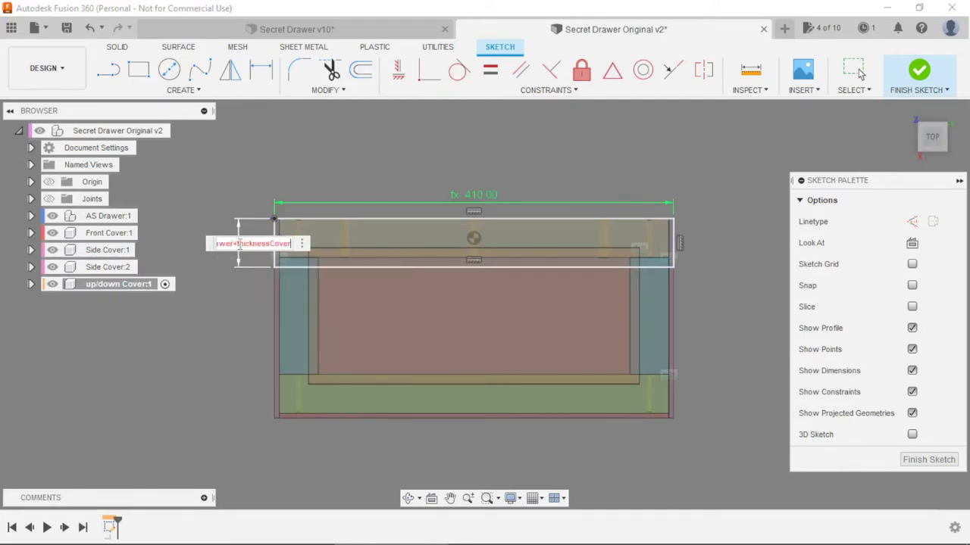
{"action": "key", "text": "Return"}
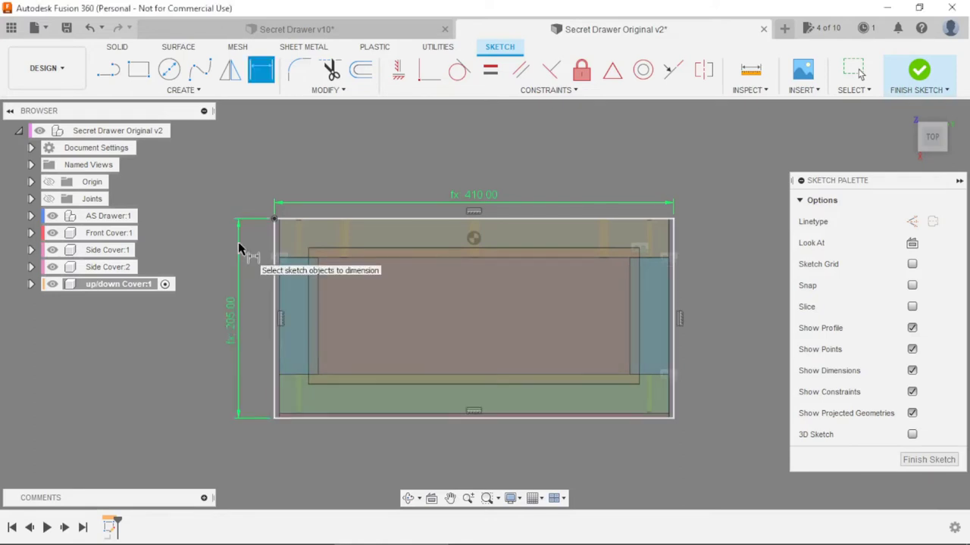
{"action": "left_click", "coordinate": [924, 462]}
- Extrude the cover rectangle by thicknessCover, then make the top-level assembly active again
{"action": "mouse_move", "coordinate": [853, 282]}
{"action": "middle_mouse_down", "text": "shift"}
{"action": "mouse_move", "coordinate": [772, 254]}
{"action": "mouse_move", "coordinate": [742, 258]}
{"action": "middle_mouse_up", "text": "shift"}
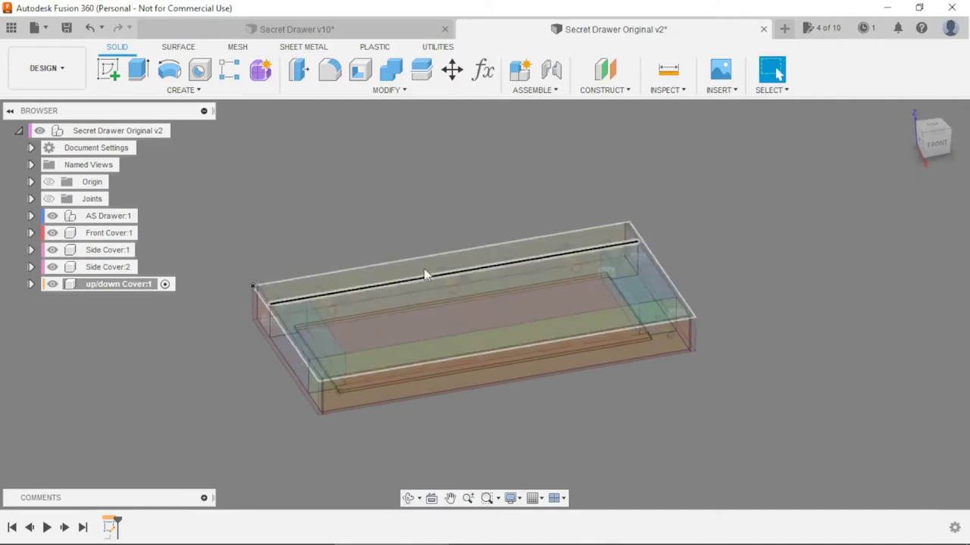
{"action": "key", "text": "e"}
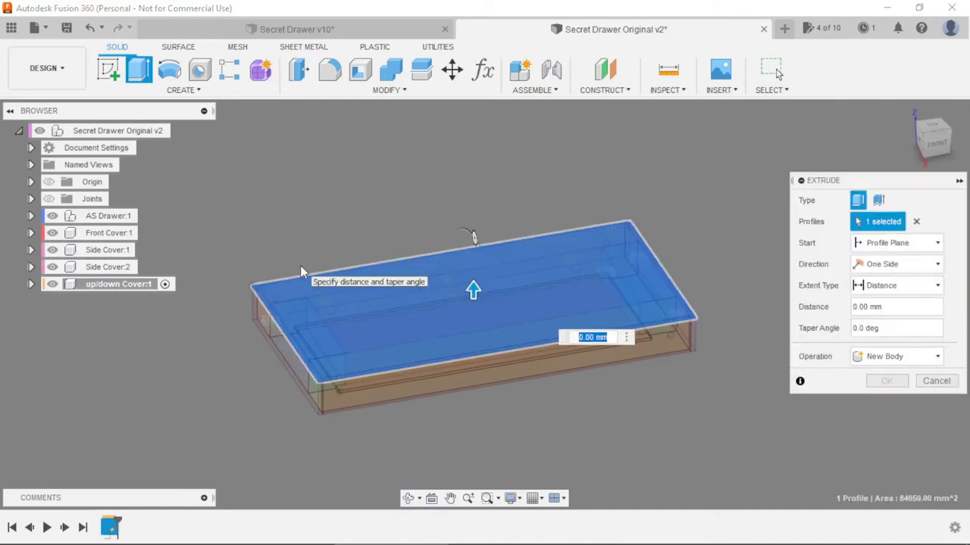
{"action": "type", "text": "thi"}
{"action": "key", "text": "Down"}
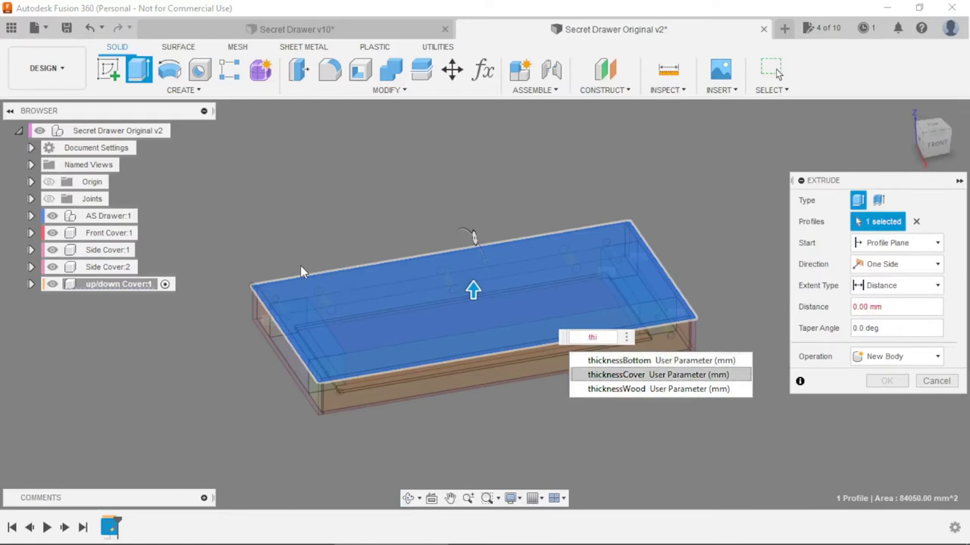
{"action": "key", "text": "Return"}
{"action": "key", "text": "Return"}
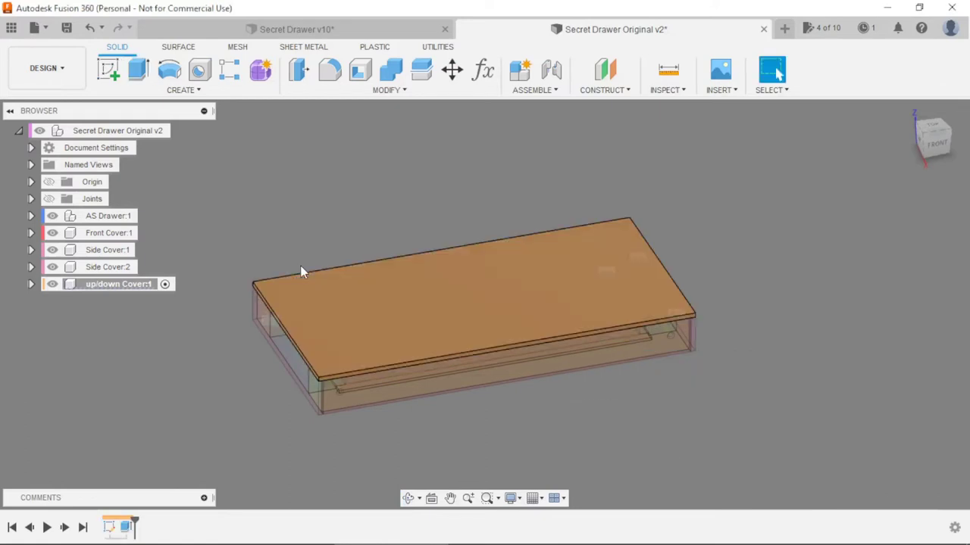
{"action": "left_click", "coordinate": [179, 130]}
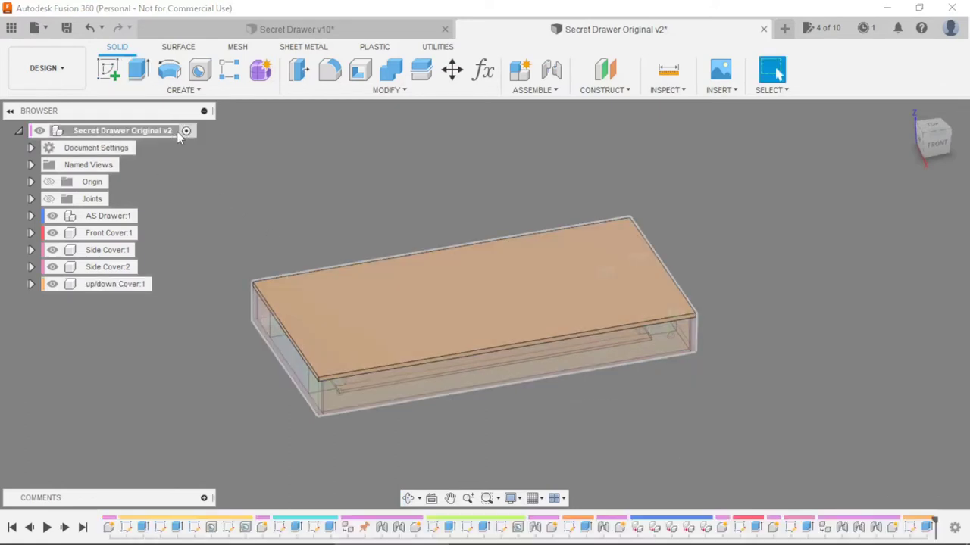
{"action": "scroll", "coordinate": [348, 271], "scroll_direction": "down", "scroll_amount": 3}
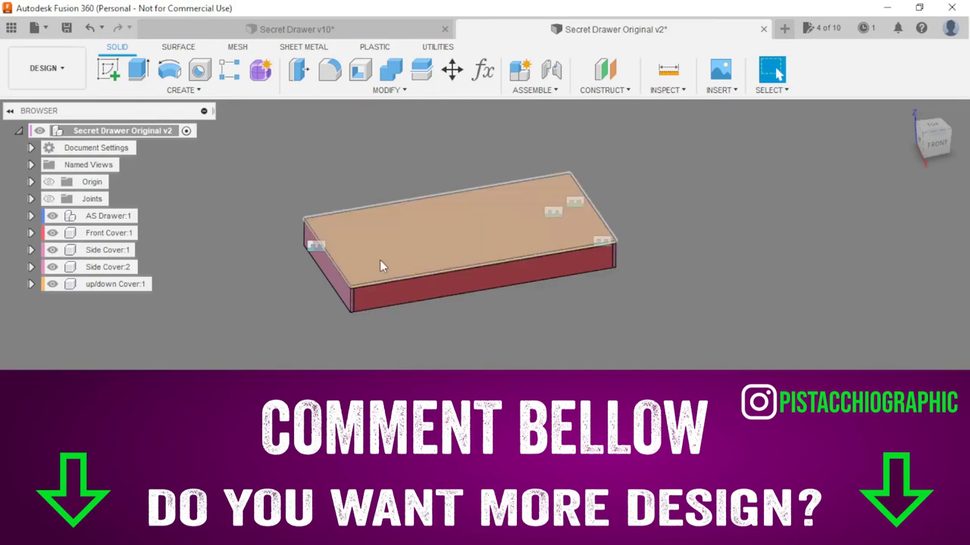
- Copy and paste up/down Cover:1, then move the copy 254.526 mm down below the drawer
{"action": "left_click", "coordinate": [120, 288]}
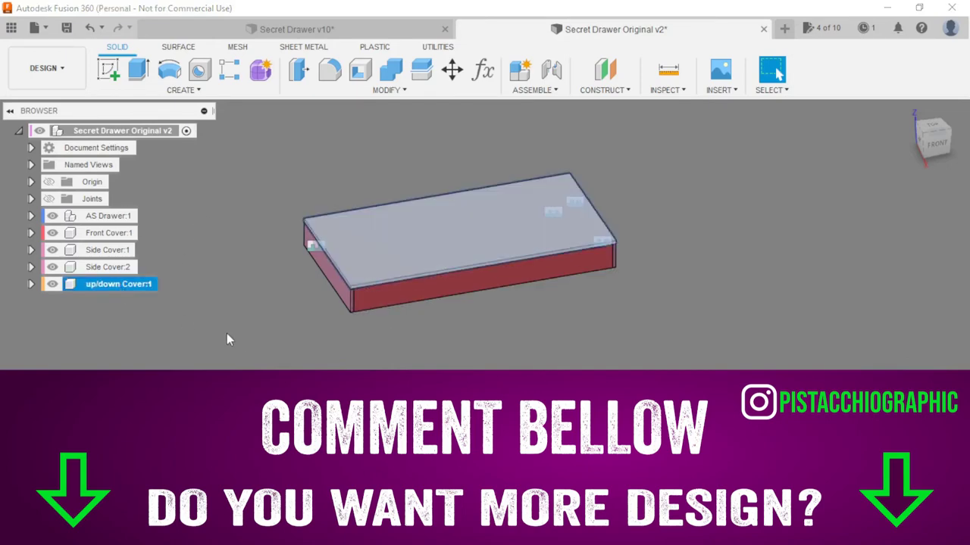
{"action": "key", "text": "ctrl+c"}
{"action": "key", "text": "ctrl+v"}
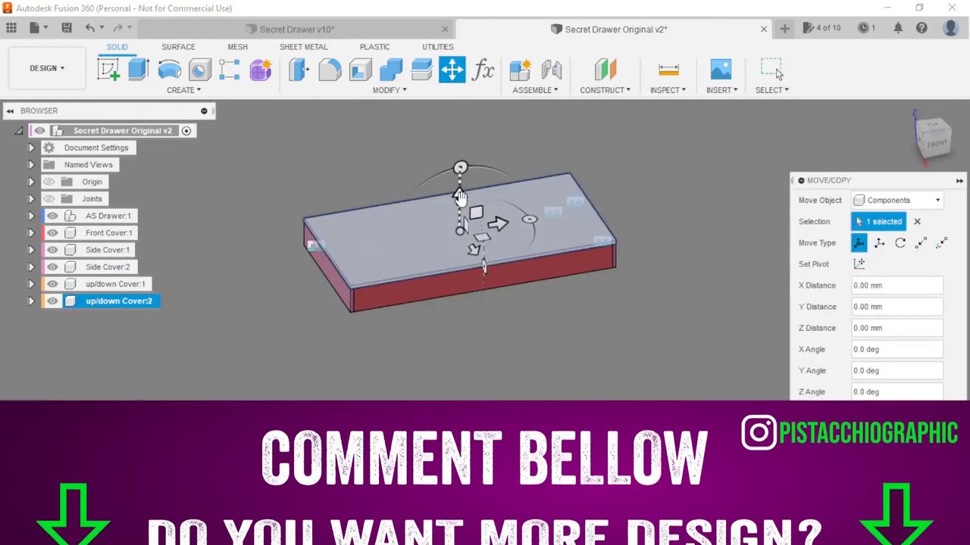
{"action": "left_click_drag", "start_coordinate": [454, 279], "coordinate": [457, 345]}
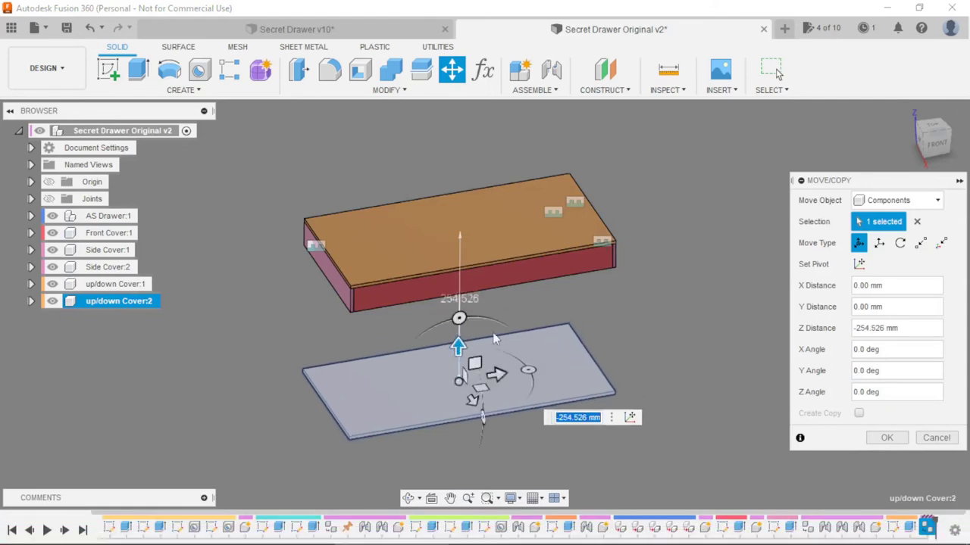
{"action": "left_click", "coordinate": [878, 437]}
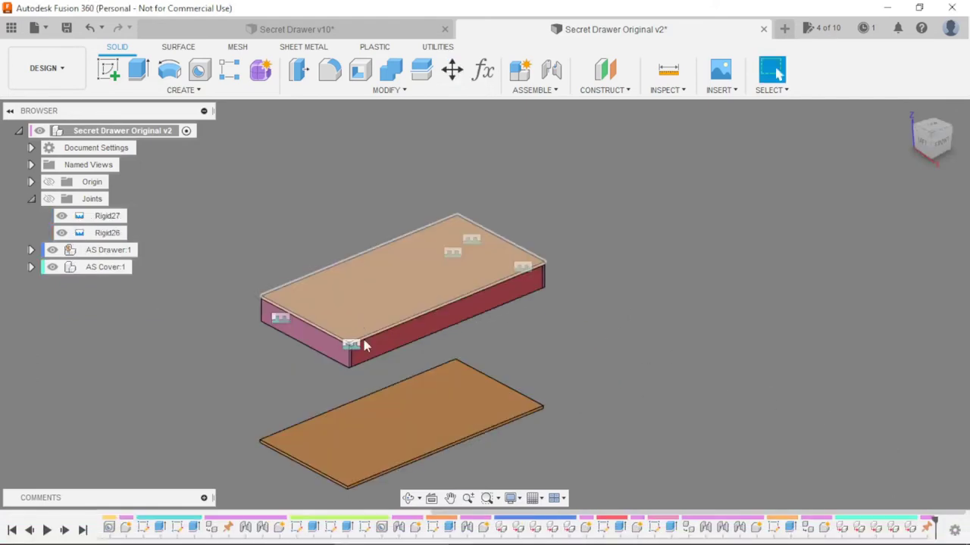
{"action": "scroll", "coordinate": [363, 341], "scroll_direction": "up", "scroll_amount": 3}
{"action": "scroll", "coordinate": [353, 351], "scroll_direction": "up", "scroll_amount": 3}
{"action": "scroll", "coordinate": [355, 356], "scroll_direction": "up", "scroll_amount": 3}
{"action": "scroll", "coordinate": [303, 318], "scroll_direction": "up", "scroll_amount": 2}
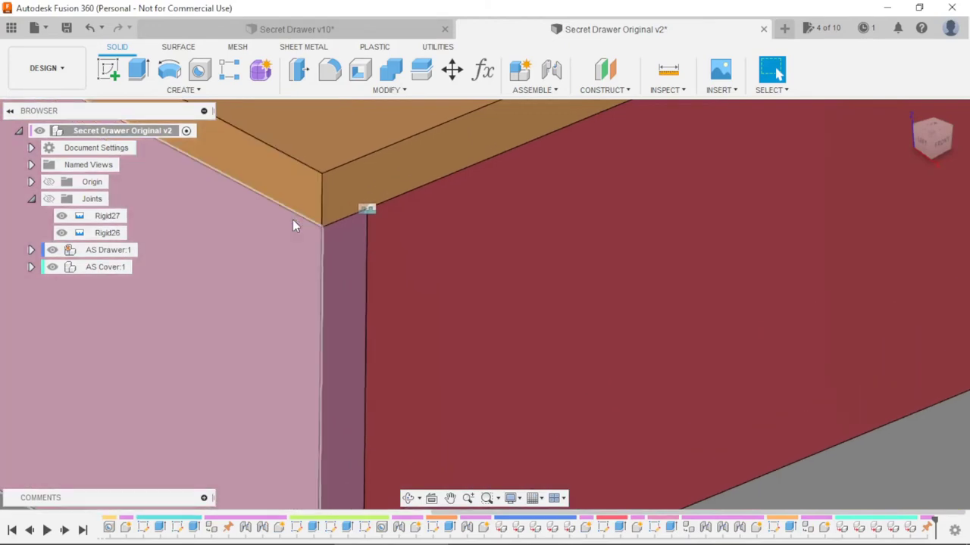
- Joint up/down Cover:1's corner to Side Cover:1's corner at -90°, flipped flush onto the box top
{"action": "key", "text": "j"}
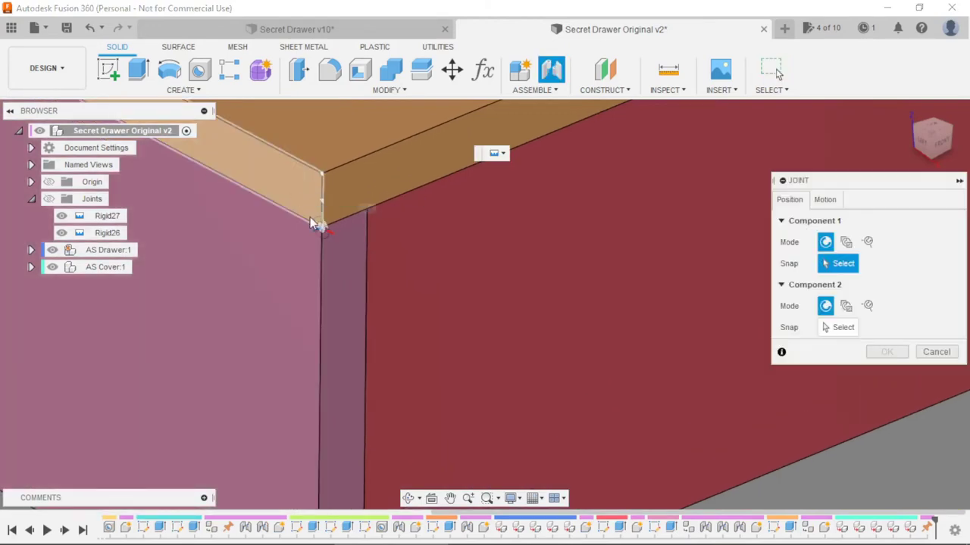
{"action": "left_click", "coordinate": [317, 222]}
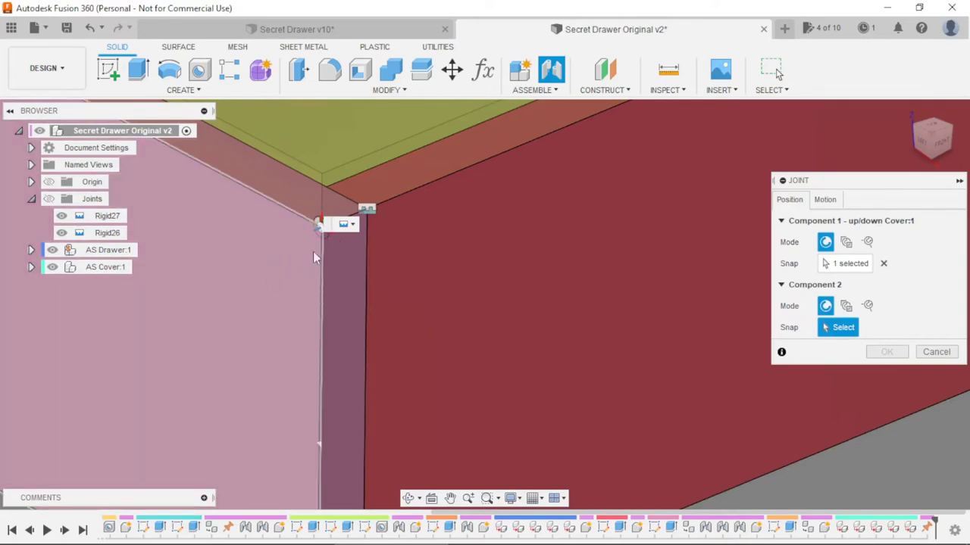
{"action": "left_click", "coordinate": [319, 240]}
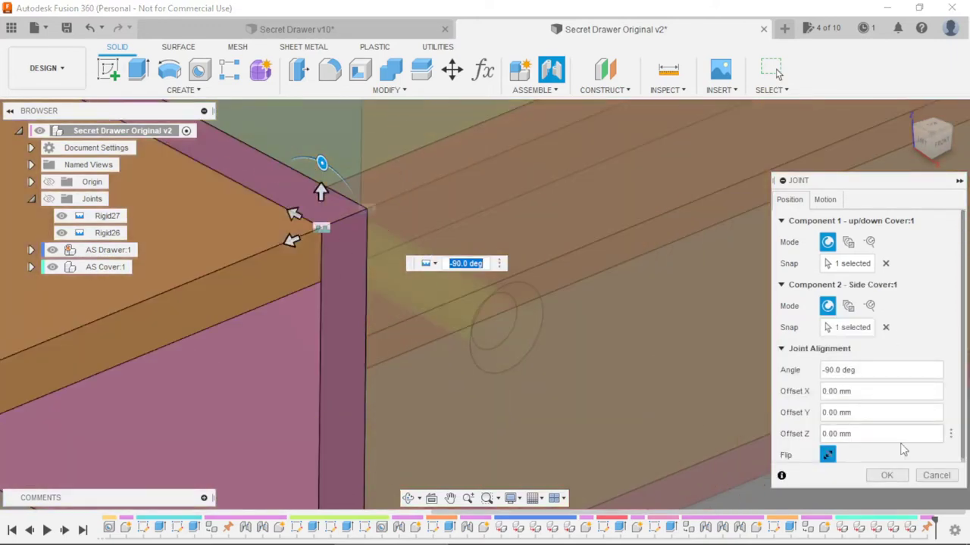
{"action": "left_click", "coordinate": [827, 452]}
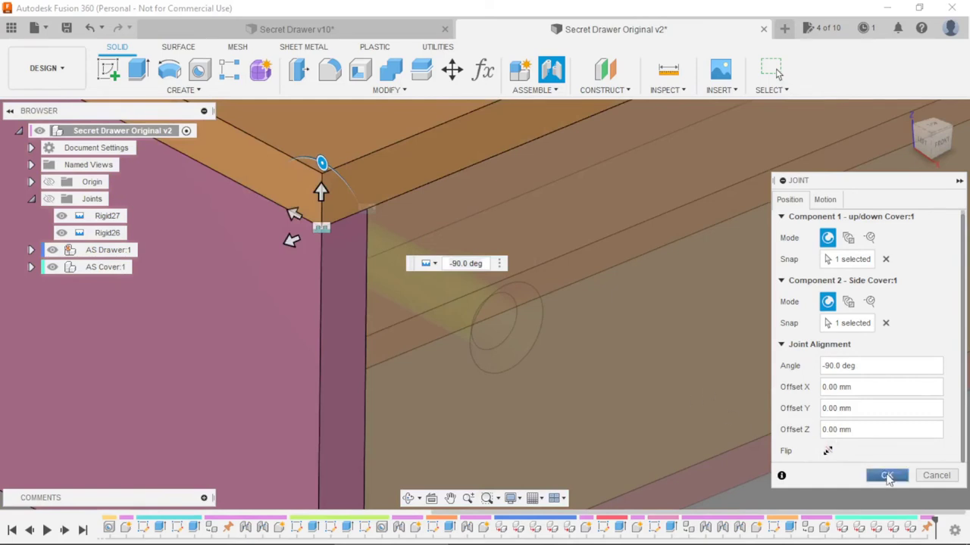
{"action": "left_click", "coordinate": [887, 475]}
{"action": "scroll", "coordinate": [424, 288], "scroll_direction": "down", "scroll_amount": 3}
{"action": "scroll", "coordinate": [409, 273], "scroll_direction": "down", "scroll_amount": 3}
{"action": "scroll", "coordinate": [409, 272], "scroll_direction": "down", "scroll_amount": 3}
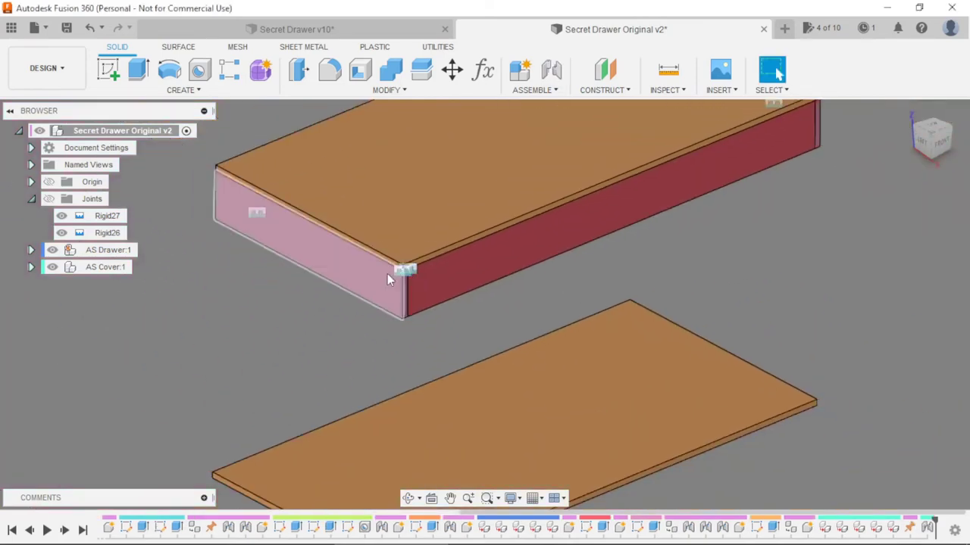
{"action": "scroll", "coordinate": [413, 282], "scroll_direction": "down", "scroll_amount": 2}
{"action": "scroll", "coordinate": [522, 374], "scroll_direction": "up", "scroll_amount": 3}
{"action": "scroll", "coordinate": [502, 381], "scroll_direction": "up", "scroll_amount": 2}
{"action": "scroll", "coordinate": [502, 386], "scroll_direction": "up", "scroll_amount": 2}
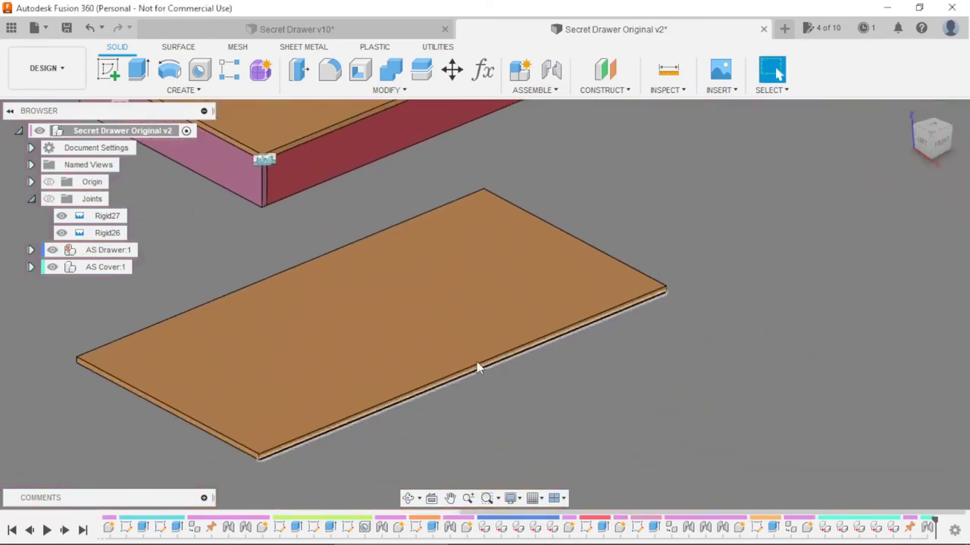
- Start a joint from a point on up/down Cover:2 to Front Cover:1's edge
{"action": "key", "text": "j"}
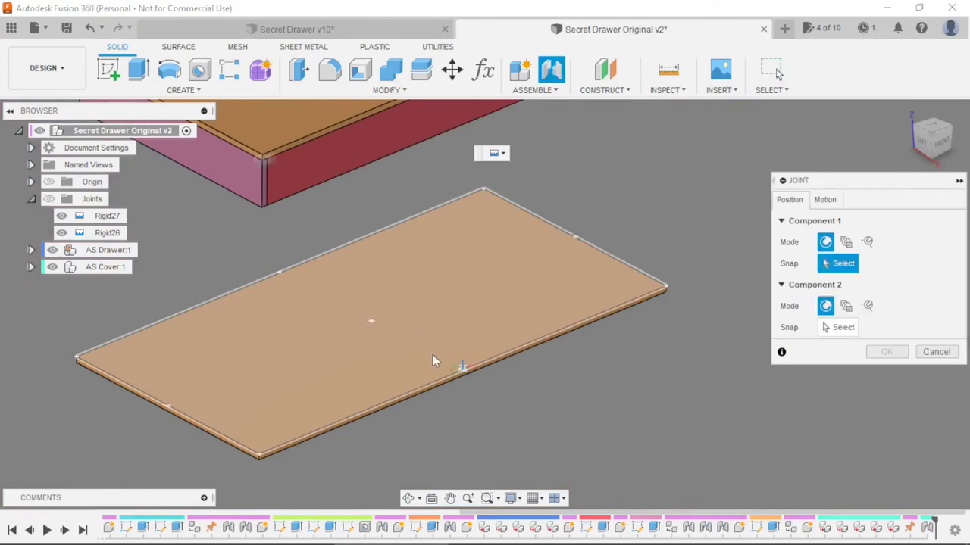
{"action": "left_click", "coordinate": [461, 367]}
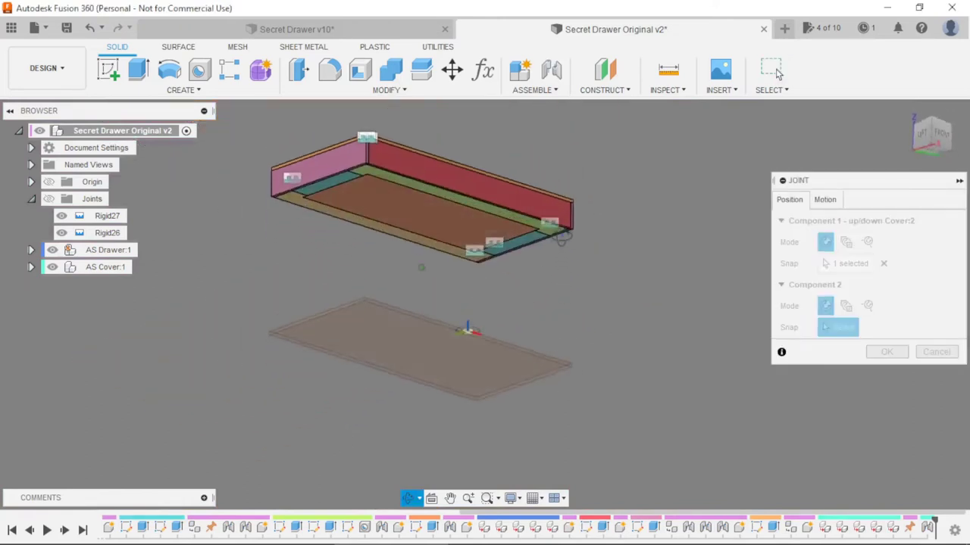
{"action": "scroll", "coordinate": [531, 174], "scroll_direction": "up", "scroll_amount": 5}
{"action": "scroll", "coordinate": [455, 204], "scroll_direction": "up", "scroll_amount": 3}
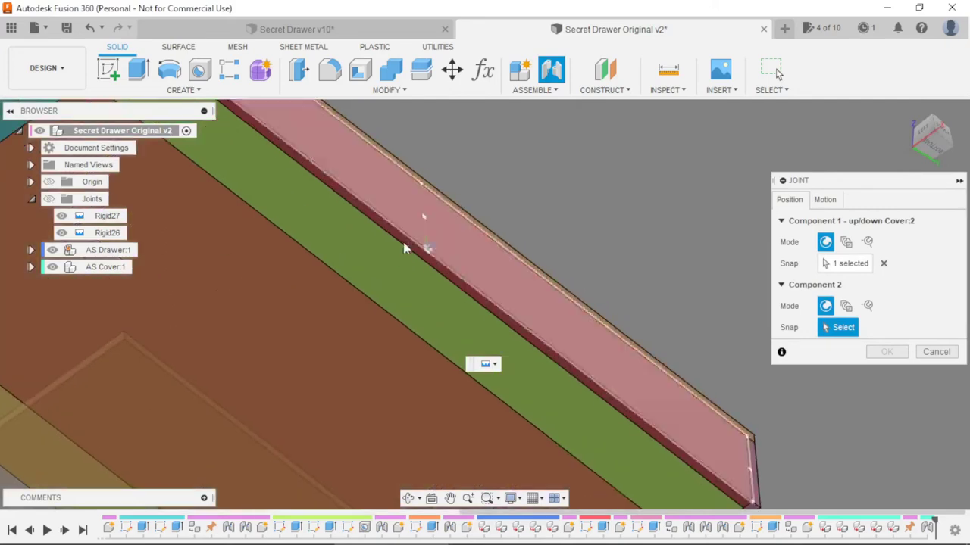
{"action": "scroll", "coordinate": [454, 288], "scroll_direction": "up", "scroll_amount": 2}
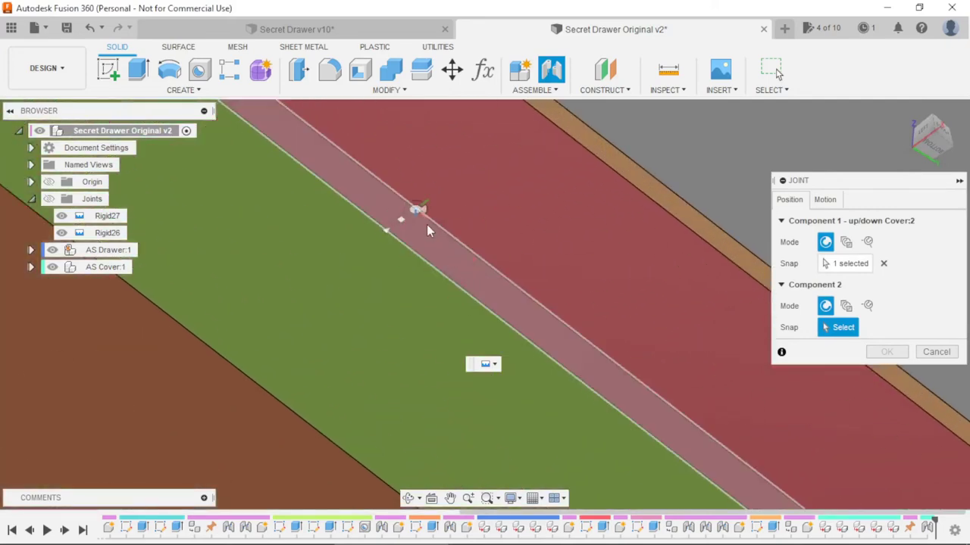
{"action": "left_click", "coordinate": [427, 224]}
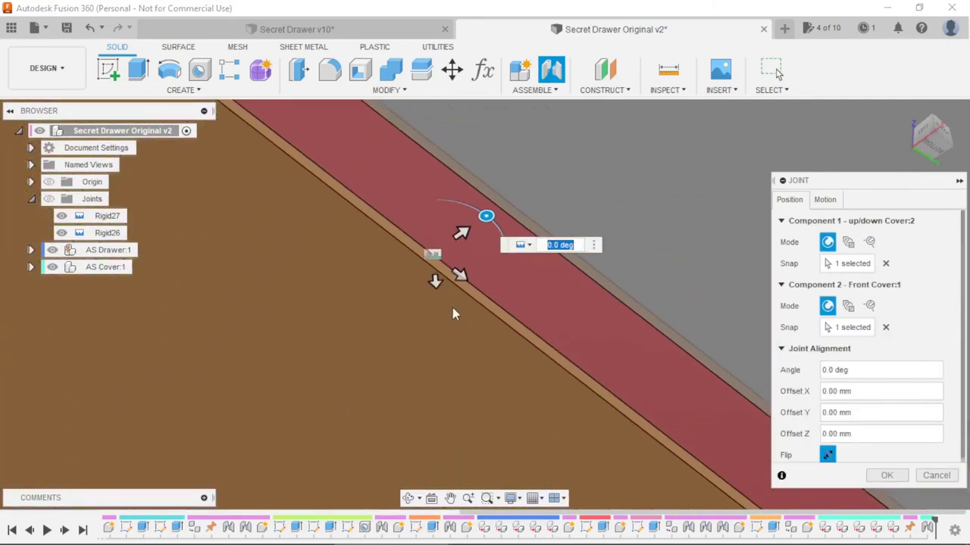
{"action": "scroll", "coordinate": [453, 312], "scroll_direction": "down", "scroll_amount": 2}
{"action": "scroll", "coordinate": [485, 333], "scroll_direction": "down", "scroll_amount": 5}
{"action": "scroll", "coordinate": [499, 343], "scroll_direction": "down", "scroll_amount": 2}
- Toggle Flip twice and confirm the joint, closing the drawer box's underside
{"action": "mouse_move", "coordinate": [515, 310]}
{"action": "middle_mouse_down", "text": "shift"}
{"action": "mouse_move", "coordinate": [573, 378]}
{"action": "mouse_move", "coordinate": [584, 409]}
{"action": "middle_mouse_up", "text": "shift"}
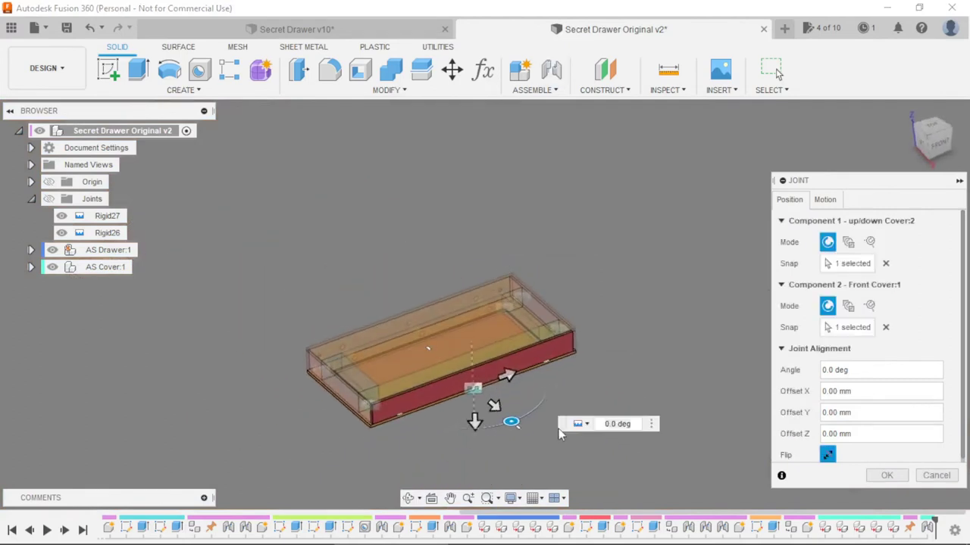
{"action": "left_click", "coordinate": [827, 455]}
{"action": "left_click", "coordinate": [827, 455]}
{"action": "left_click", "coordinate": [884, 475]}
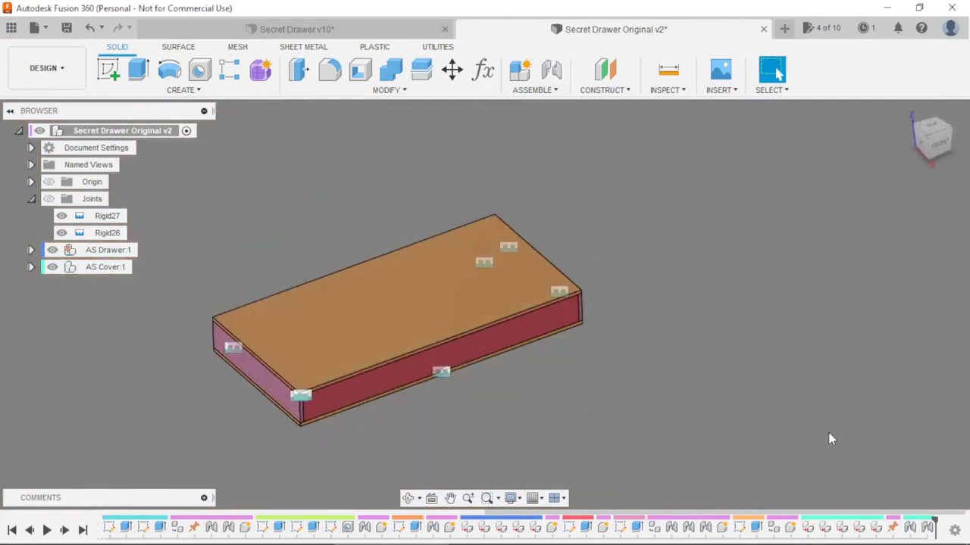
{"action": "scroll", "coordinate": [689, 361], "scroll_direction": "down", "scroll_amount": 3}
{"action": "scroll", "coordinate": [682, 352], "scroll_direction": "down", "scroll_amount": 2}
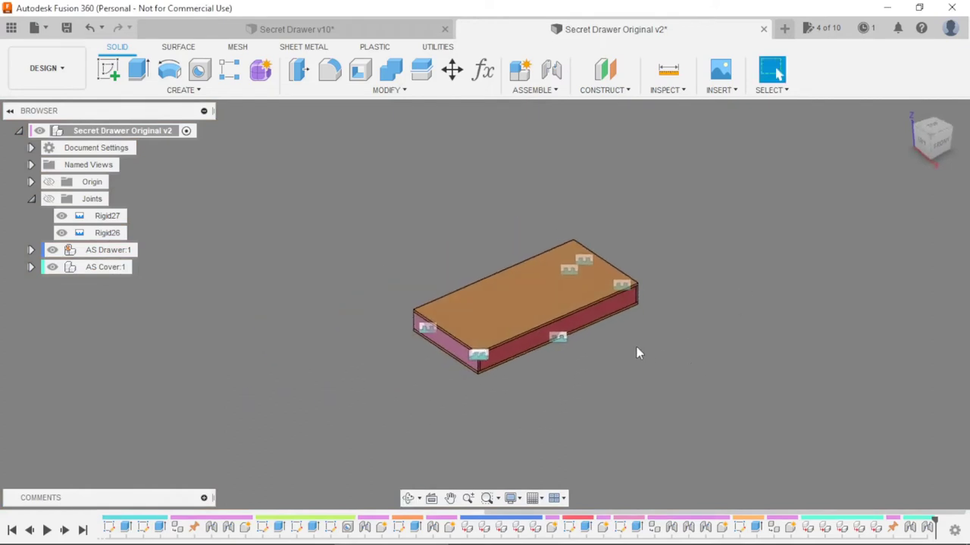
{"action": "scroll", "coordinate": [637, 353], "scroll_direction": "up", "scroll_amount": 2}
- Undo the last step, detaching the side cover
{"action": "key", "text": "ctrl+z"}
{"action": "mouse_move", "coordinate": [565, 450]}
{"action": "middle_mouse_down", "text": "shift"}
{"action": "mouse_move", "coordinate": [520, 400]}
{"action": "mouse_move", "coordinate": [440, 424]}
{"action": "mouse_move", "coordinate": [452, 440]}
{"action": "middle_mouse_up", "text": "shift"}
{"action": "scroll", "coordinate": [599, 341], "scroll_direction": "up", "scroll_amount": 2}
{"action": "scroll", "coordinate": [537, 344], "scroll_direction": "up", "scroll_amount": 2}
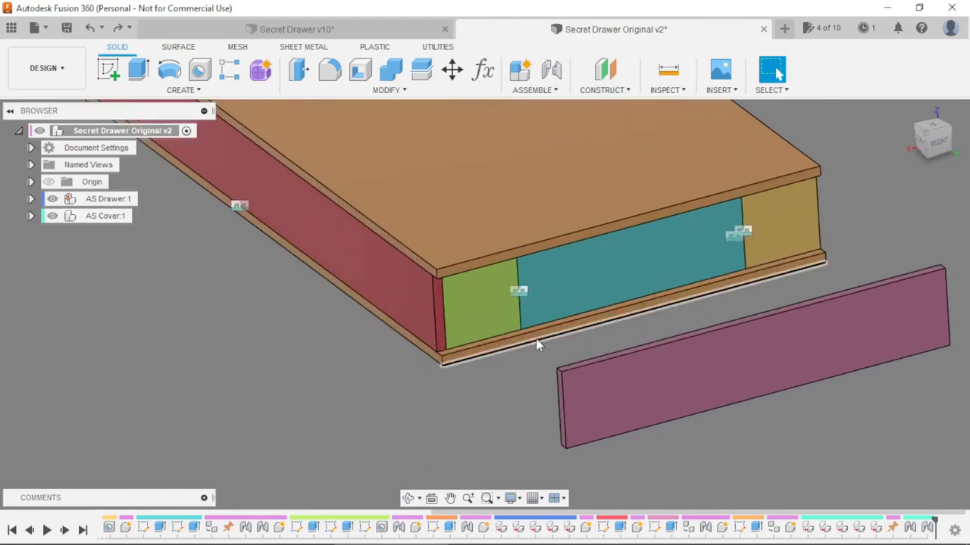
{"action": "scroll", "coordinate": [537, 344], "scroll_direction": "up", "scroll_amount": 1}
{"action": "scroll", "coordinate": [526, 369], "scroll_direction": "up", "scroll_amount": 1}
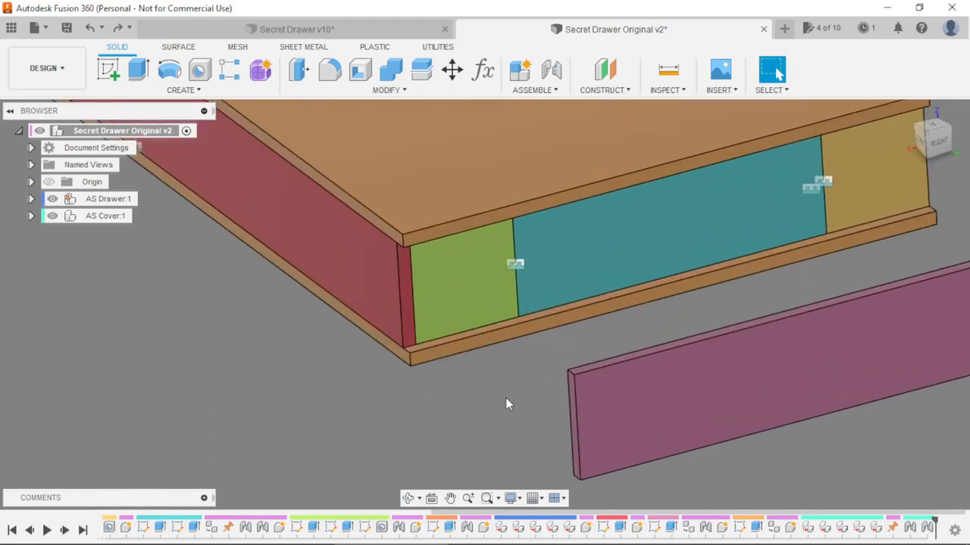
- Joint Side Cover:2 to up/down Cover:1's corner at 180°, flipped into place
{"action": "key", "text": "j"}
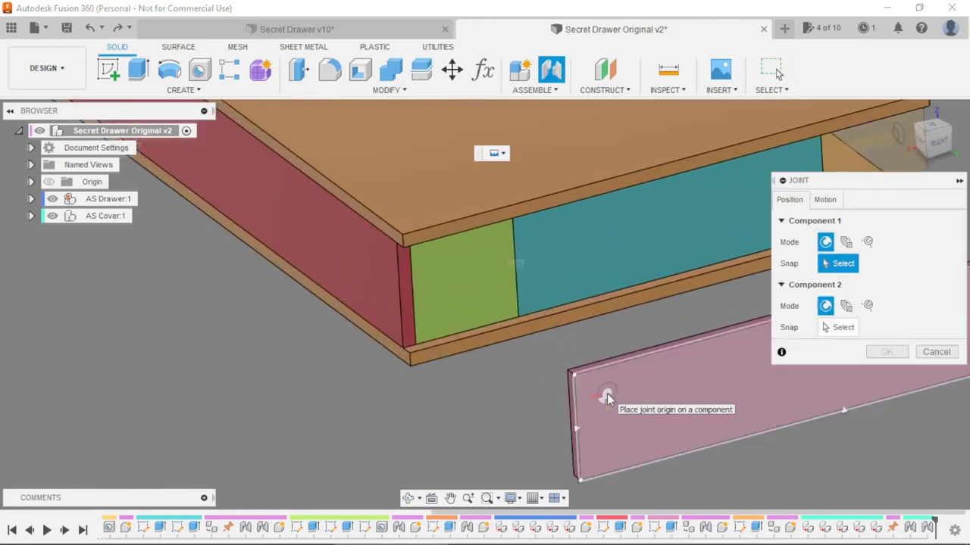
{"action": "left_click", "coordinate": [577, 376]}
{"action": "scroll", "coordinate": [357, 244], "scroll_direction": "up", "scroll_amount": 2}
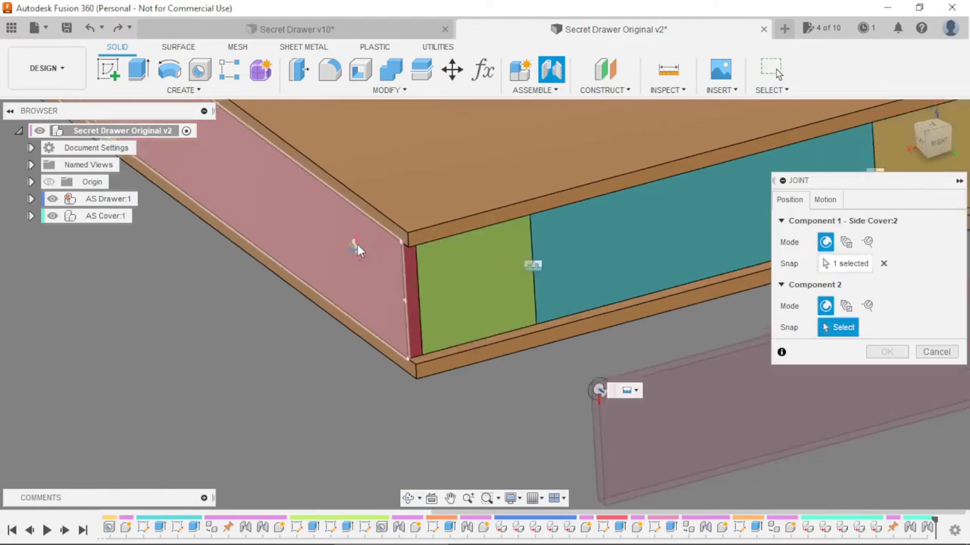
{"action": "scroll", "coordinate": [415, 272], "scroll_direction": "up", "scroll_amount": 2}
{"action": "scroll", "coordinate": [415, 274], "scroll_direction": "up", "scroll_amount": 1}
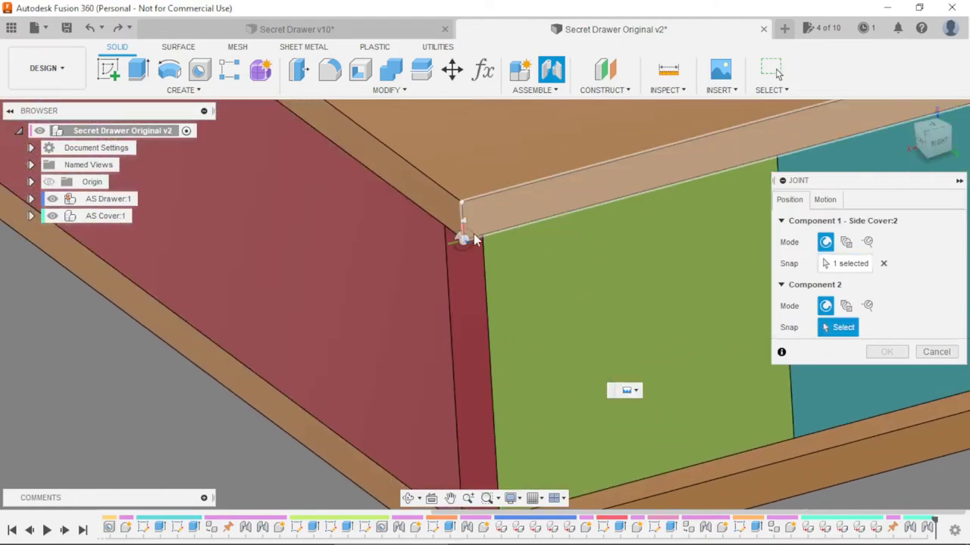
{"action": "left_click", "coordinate": [474, 236]}
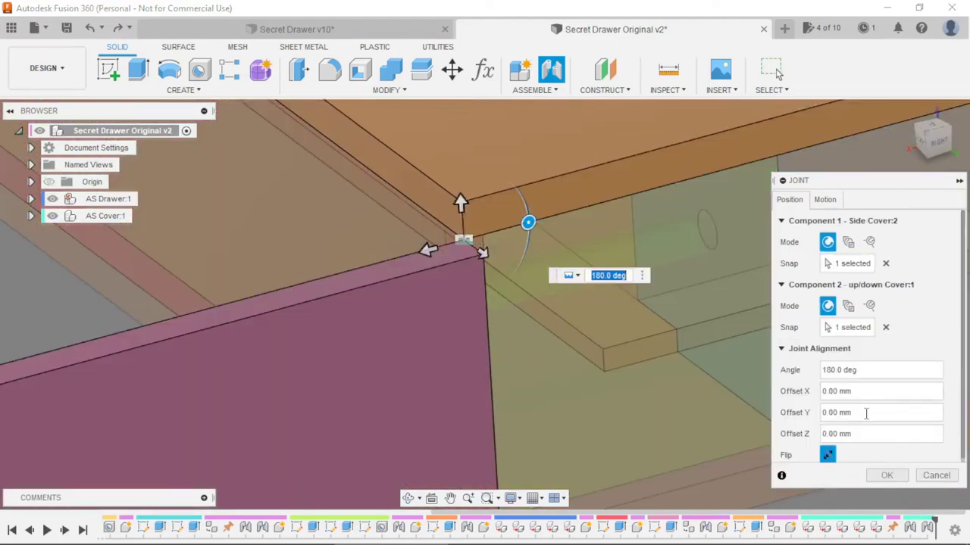
{"action": "left_click", "coordinate": [828, 455]}
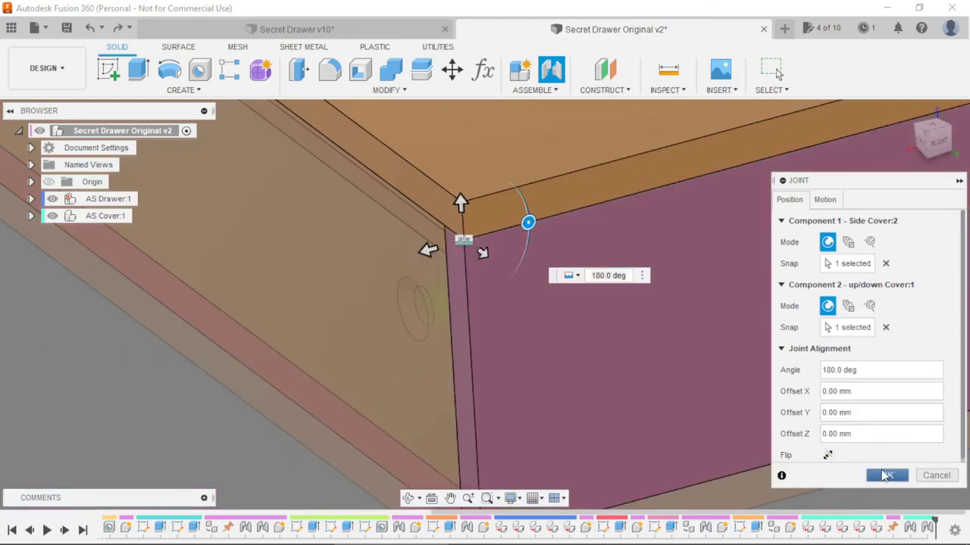
{"action": "left_click", "coordinate": [886, 475]}
{"action": "scroll", "coordinate": [525, 314], "scroll_direction": "down", "scroll_amount": 10}
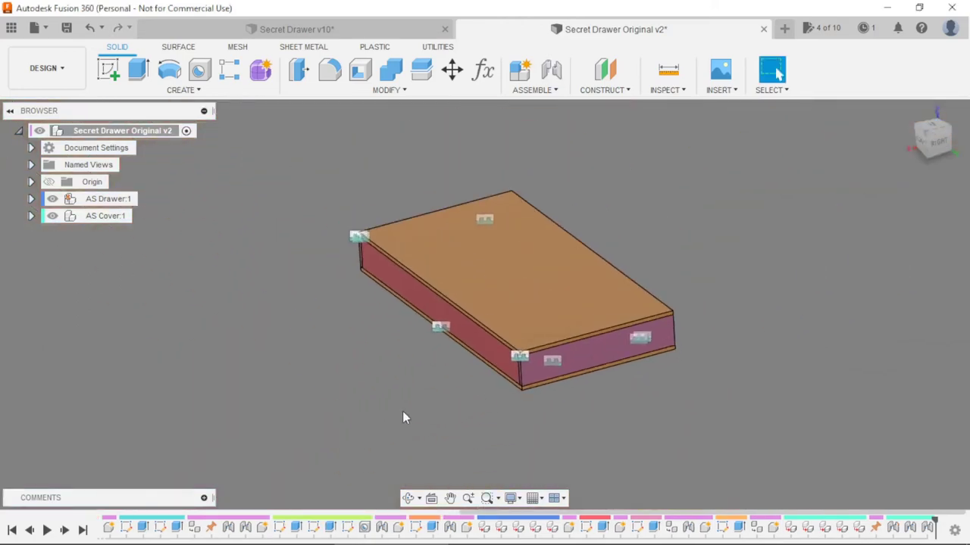
- Drag the finished cover shell away from the drawer frame
{"action": "mouse_move", "coordinate": [404, 417]}
{"action": "middle_mouse_down", "text": "shift"}
{"action": "mouse_move", "coordinate": [538, 402]}
{"action": "mouse_move", "coordinate": [526, 416]}
{"action": "middle_mouse_up", "text": "shift"}
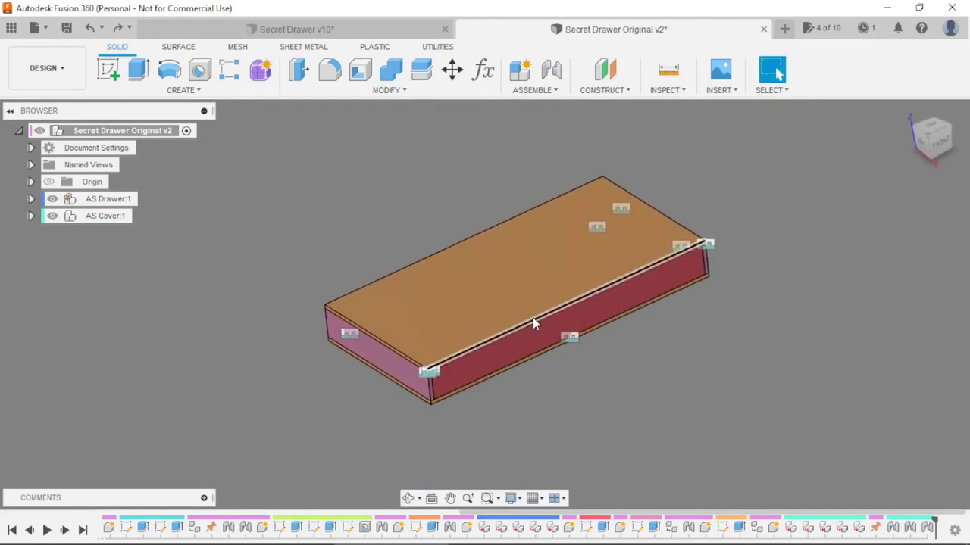
{"action": "scroll", "coordinate": [412, 268], "scroll_direction": "down", "scroll_amount": 2}
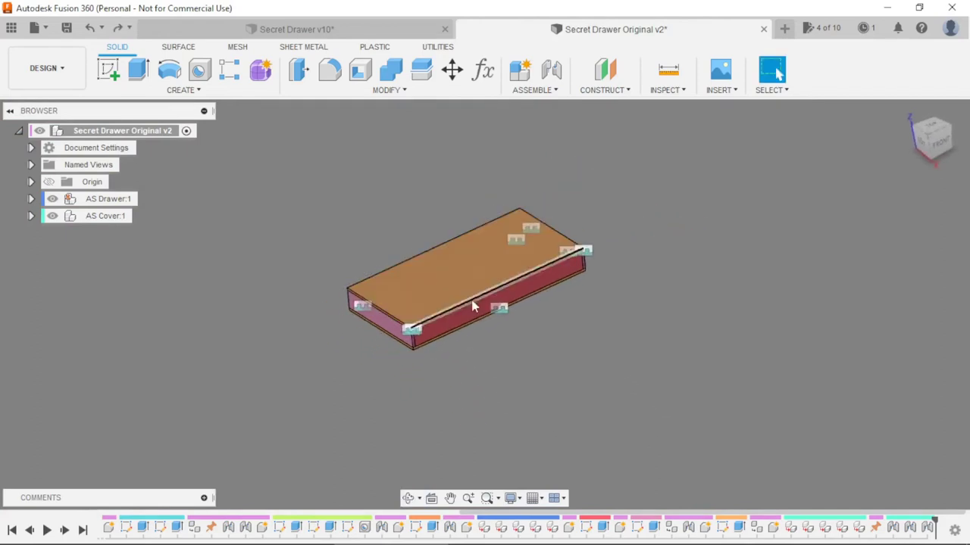
{"action": "scroll", "coordinate": [470, 299], "scroll_direction": "up", "scroll_amount": 2}
{"action": "left_click_drag", "start_coordinate": [470, 299], "coordinate": [629, 435]}
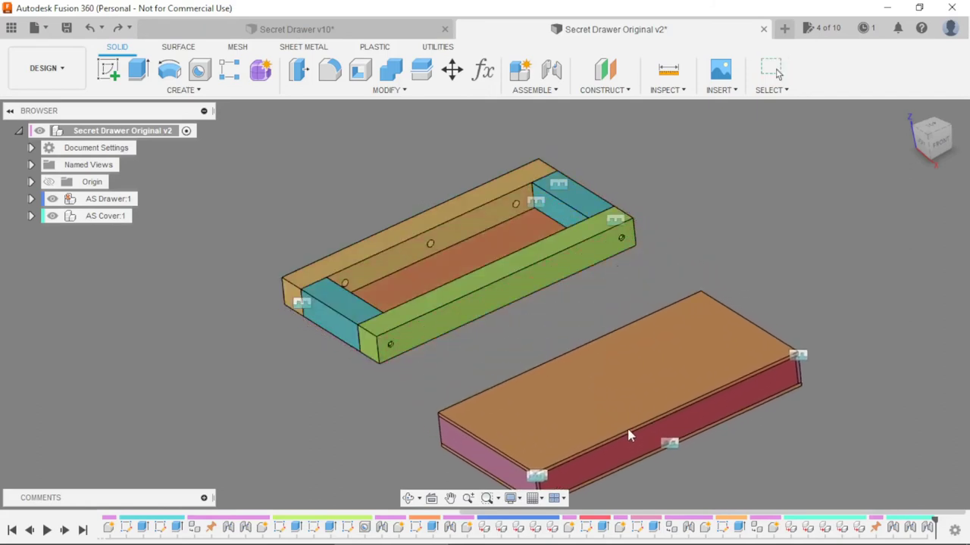
{"action": "mouse_move", "coordinate": [560, 288]}
{"action": "middle_mouse_down", "text": "shift"}
{"action": "mouse_move", "coordinate": [565, 319]}
{"action": "mouse_move", "coordinate": [567, 258]}
{"action": "middle_mouse_up", "text": "shift"}
- Start a joint between cover and frame with its motion type set to Slider
{"action": "left_click", "coordinate": [552, 74]}
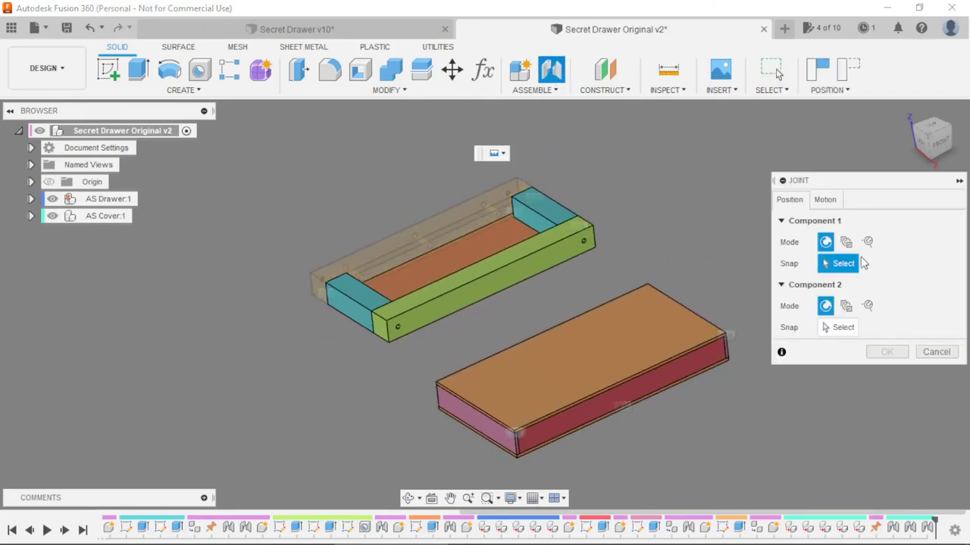
{"action": "left_click", "coordinate": [825, 199]}
{"action": "left_click", "coordinate": [844, 222]}
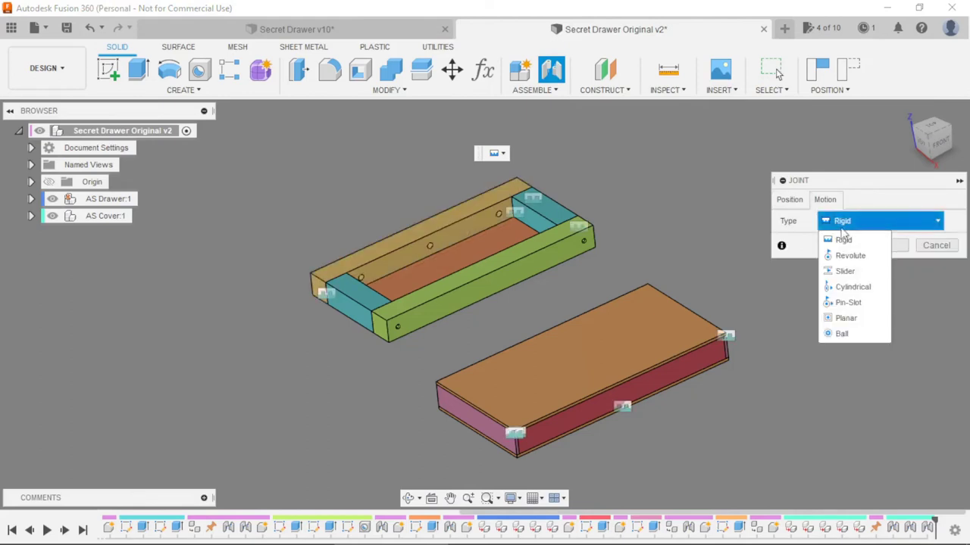
{"action": "left_click", "coordinate": [843, 270]}
{"action": "scroll", "coordinate": [562, 420], "scroll_direction": "up", "scroll_amount": 3}
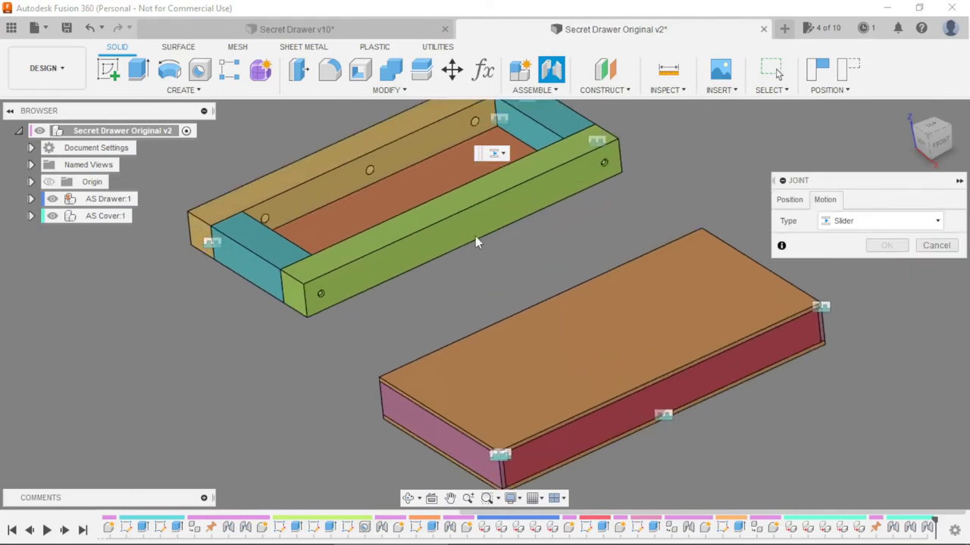
- Set the slider joint's first origin on the cover's edge
{"action": "left_click", "coordinate": [790, 199]}
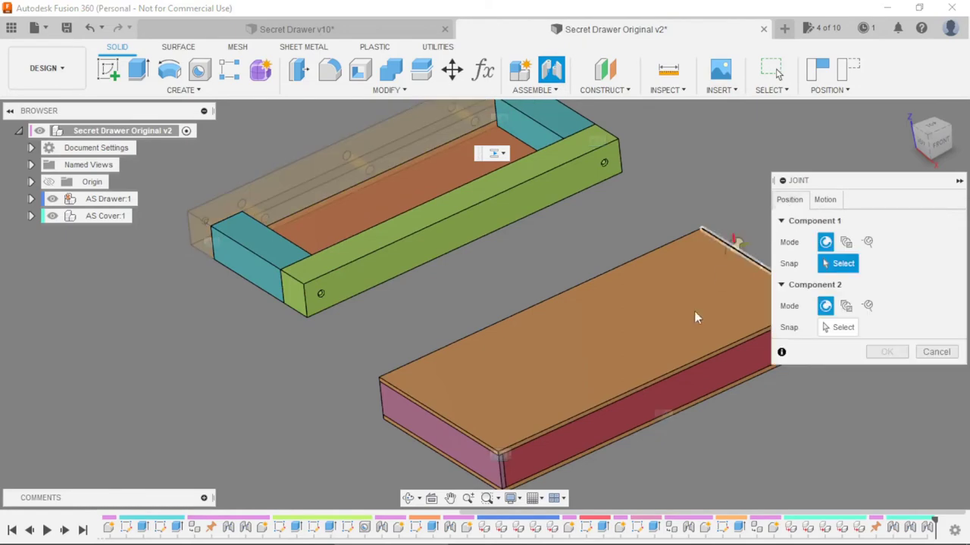
{"action": "scroll", "coordinate": [654, 403], "scroll_direction": "up", "scroll_amount": 3}
{"action": "scroll", "coordinate": [659, 399], "scroll_direction": "down", "scroll_amount": 5}
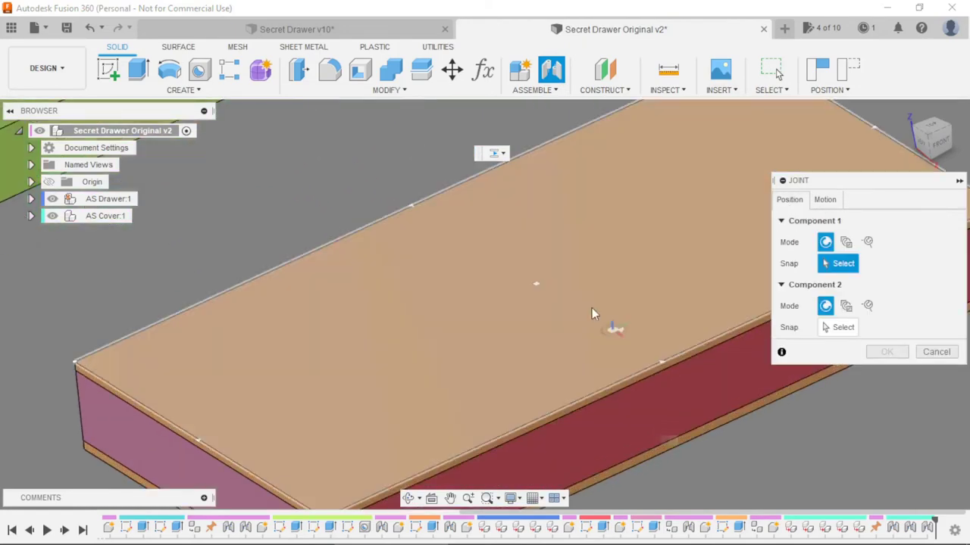
{"action": "mouse_move", "coordinate": [589, 310]}
{"action": "middle_mouse_down", "text": "shift"}
{"action": "mouse_move", "coordinate": [674, 294]}
{"action": "mouse_move", "coordinate": [697, 278]}
{"action": "middle_mouse_up", "text": "shift"}
{"action": "scroll", "coordinate": [413, 286], "scroll_direction": "up", "scroll_amount": 3}
{"action": "scroll", "coordinate": [436, 292], "scroll_direction": "up", "scroll_amount": 2}
{"action": "scroll", "coordinate": [447, 282], "scroll_direction": "up", "scroll_amount": 2}
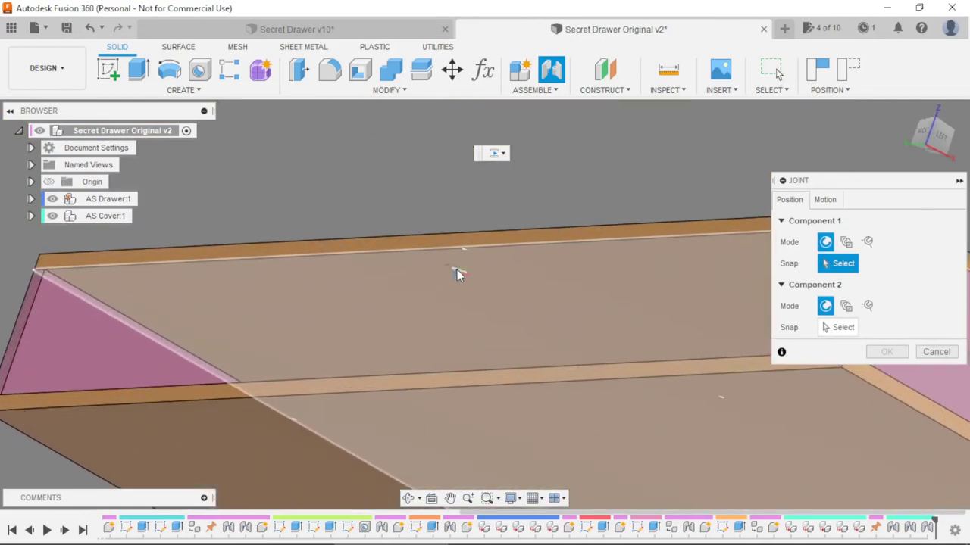
{"action": "scroll", "coordinate": [459, 261], "scroll_direction": "up", "scroll_amount": 2}
{"action": "scroll", "coordinate": [464, 241], "scroll_direction": "up", "scroll_amount": 1}
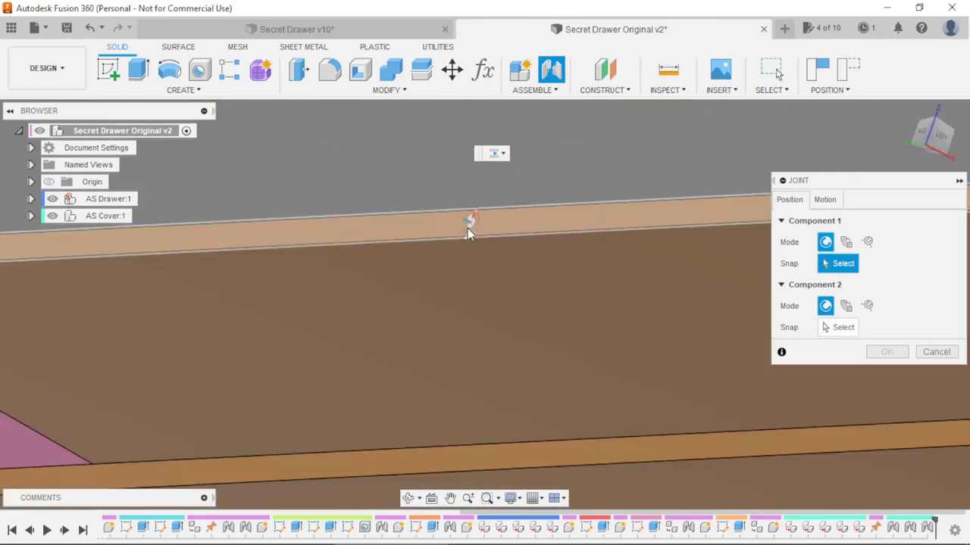
{"action": "left_click", "coordinate": [465, 243]}
{"action": "scroll", "coordinate": [464, 249], "scroll_direction": "down", "scroll_amount": 3}
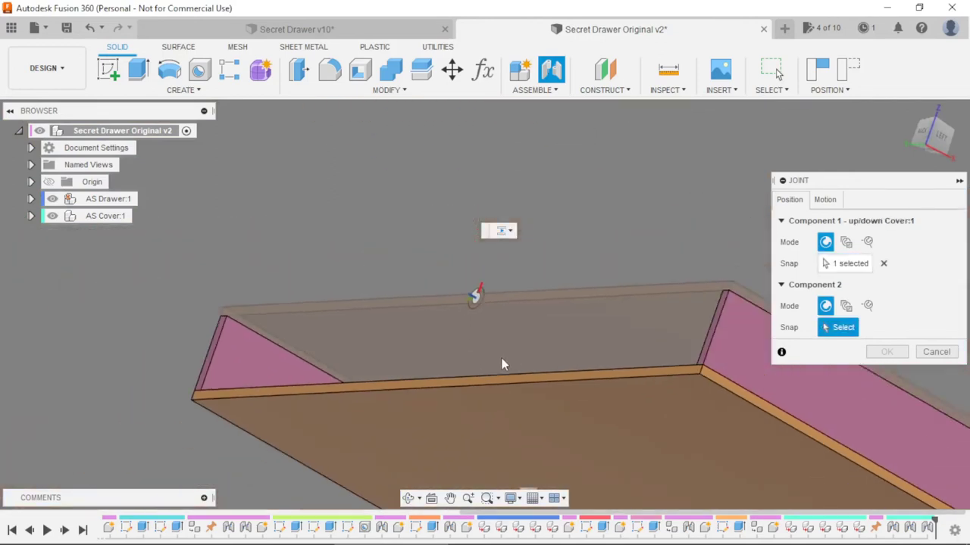
{"action": "scroll", "coordinate": [464, 250], "scroll_direction": "down", "scroll_amount": 3}
- Place the second origin on the wall-hole frame face and flip the cover over
{"action": "middle_click_drag", "start_coordinate": [464, 249], "coordinate": [500, 273], "text": "shift"}
{"action": "scroll", "coordinate": [406, 235], "scroll_direction": "up", "scroll_amount": 3}
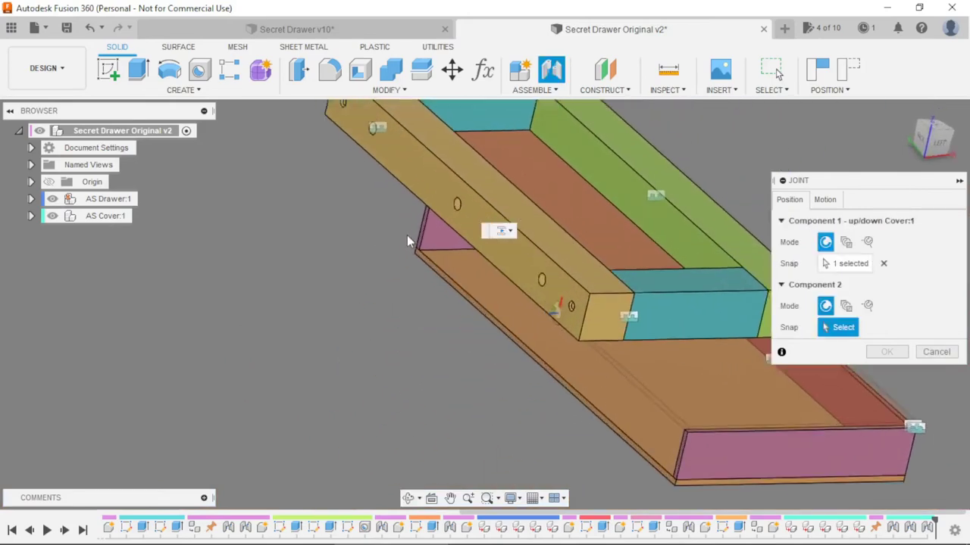
{"action": "scroll", "coordinate": [498, 220], "scroll_direction": "up", "scroll_amount": 2}
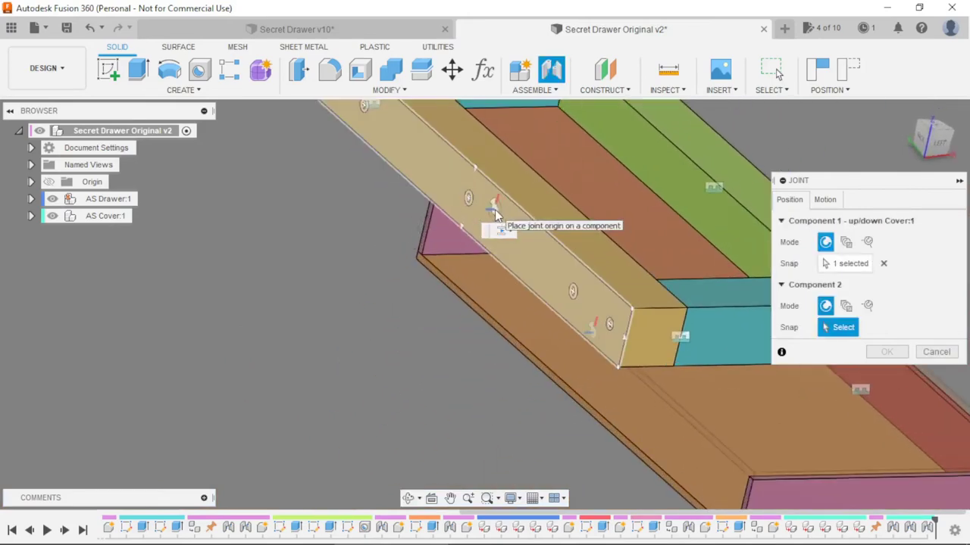
{"action": "left_click", "coordinate": [496, 216]}
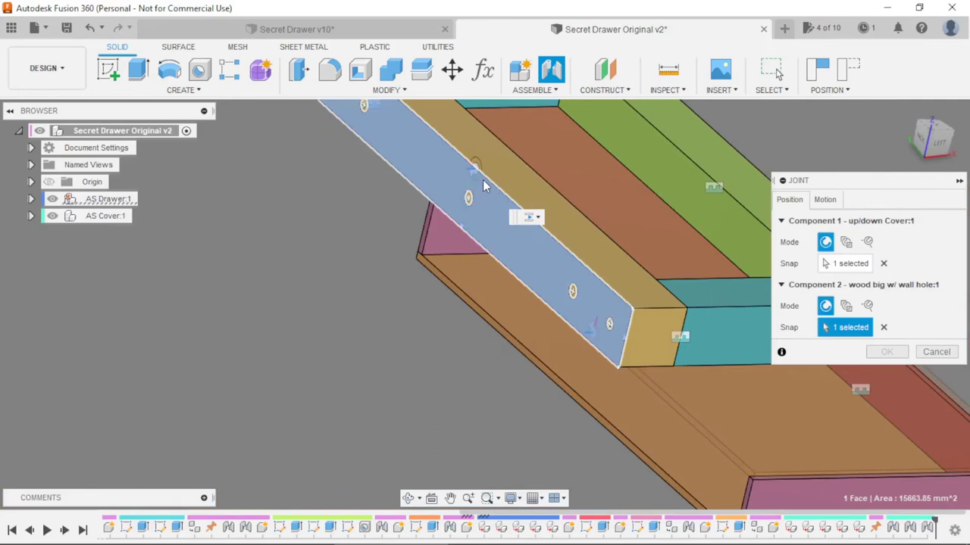
{"action": "left_click", "coordinate": [483, 180]}
{"action": "scroll", "coordinate": [451, 240], "scroll_direction": "down", "scroll_amount": 3}
{"action": "scroll", "coordinate": [444, 305], "scroll_direction": "down", "scroll_amount": 2}
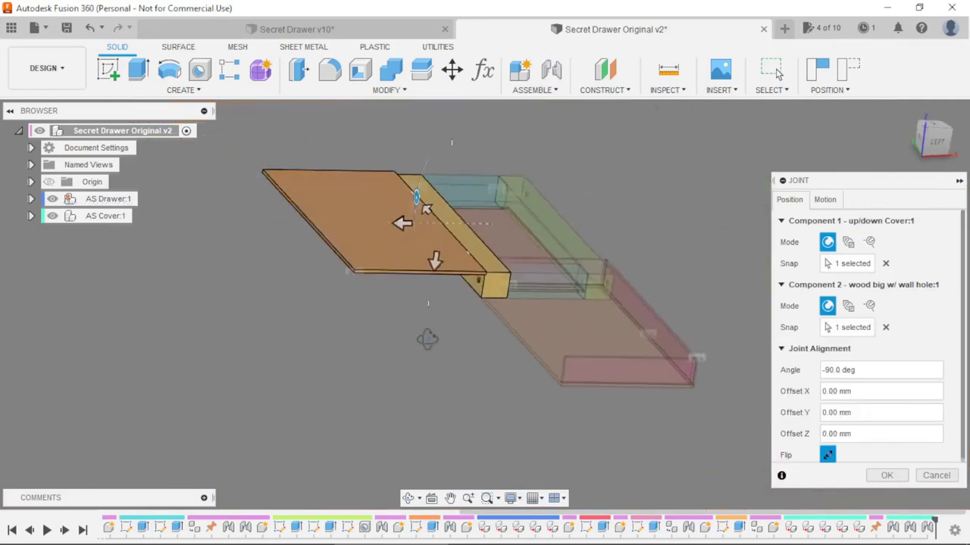
{"action": "middle_click_drag", "start_coordinate": [427, 338], "coordinate": [457, 201], "text": "shift"}
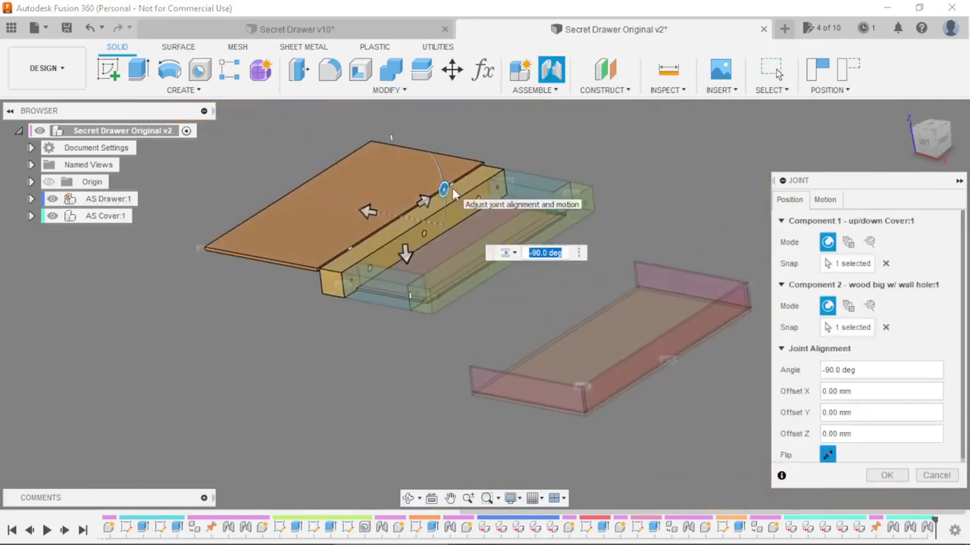
{"action": "left_click", "coordinate": [828, 456]}
{"action": "left_click", "coordinate": [886, 475]}
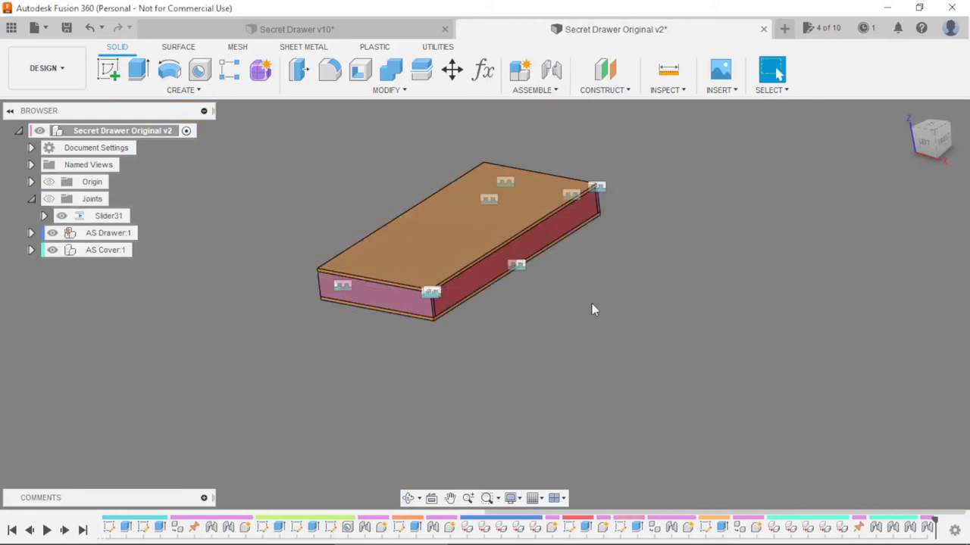
{"action": "left_click_drag", "start_coordinate": [468, 266], "coordinate": [662, 316]}
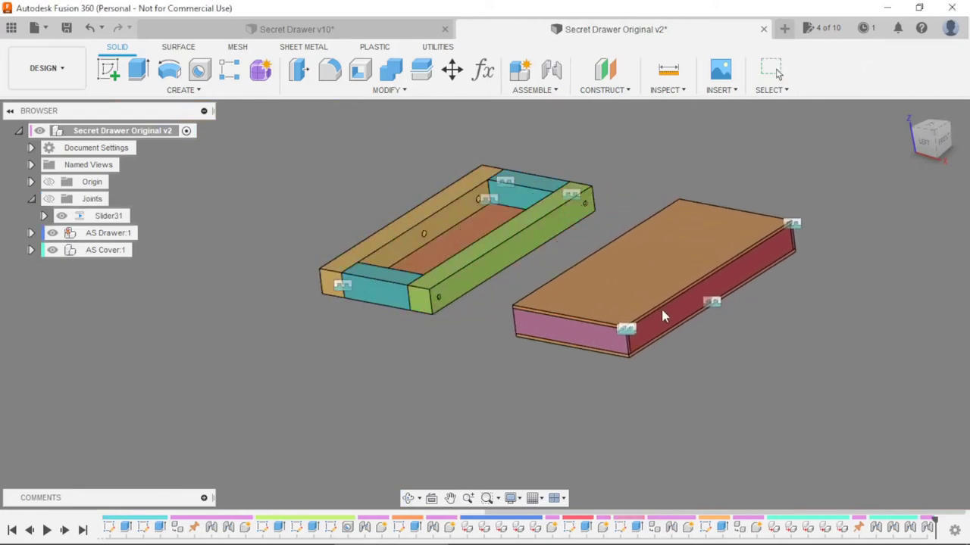
{"action": "mouse_move", "coordinate": [662, 316]}
{"action": "middle_mouse_down", "text": "shift"}
{"action": "mouse_move", "coordinate": [643, 429]}
{"action": "mouse_move", "coordinate": [601, 426]}
{"action": "mouse_move", "coordinate": [600, 441]}
{"action": "mouse_move", "coordinate": [665, 337]}
{"action": "mouse_move", "coordinate": [622, 388]}
{"action": "middle_mouse_up", "text": "shift"}
{"action": "mouse_move", "coordinate": [619, 388]}
{"action": "left_mouse_down"}
{"action": "mouse_move", "coordinate": [572, 337]}
{"action": "mouse_move", "coordinate": [494, 292]}
{"action": "mouse_move", "coordinate": [609, 389]}
{"action": "left_mouse_up"}
{"action": "mouse_move", "coordinate": [619, 294]}
{"action": "middle_mouse_down", "text": "shift"}
{"action": "mouse_move", "coordinate": [644, 230]}
{"action": "mouse_move", "coordinate": [618, 277]}
{"action": "middle_mouse_up", "text": "shift"}
{"action": "scroll", "coordinate": [617, 276], "scroll_direction": "up", "scroll_amount": 2}
{"action": "left_click", "coordinate": [850, 70]}
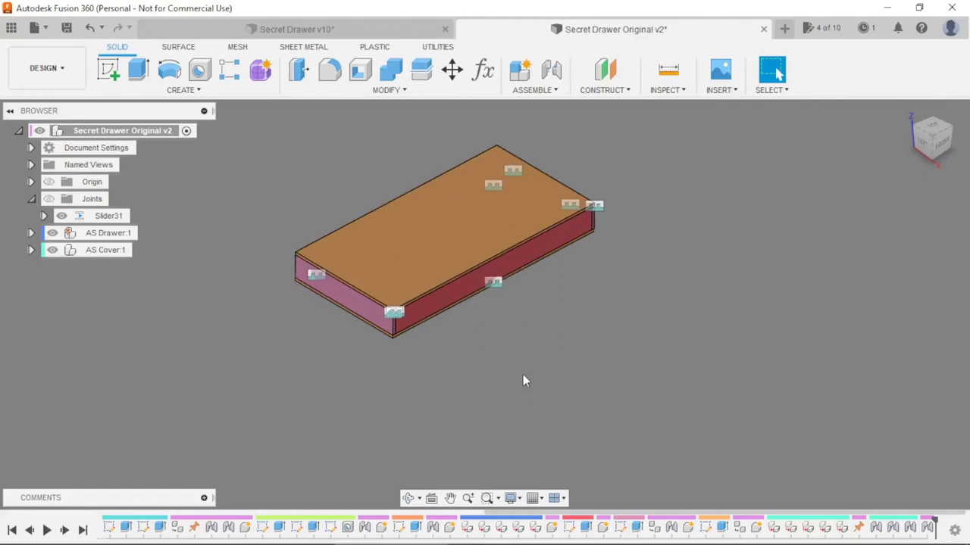
{"action": "mouse_move", "coordinate": [522, 379]}
{"action": "middle_mouse_down", "text": "shift"}
{"action": "mouse_move", "coordinate": [595, 346]}
{"action": "mouse_move", "coordinate": [692, 361]}
{"action": "mouse_move", "coordinate": [657, 395]}
{"action": "middle_mouse_up", "text": "shift"}
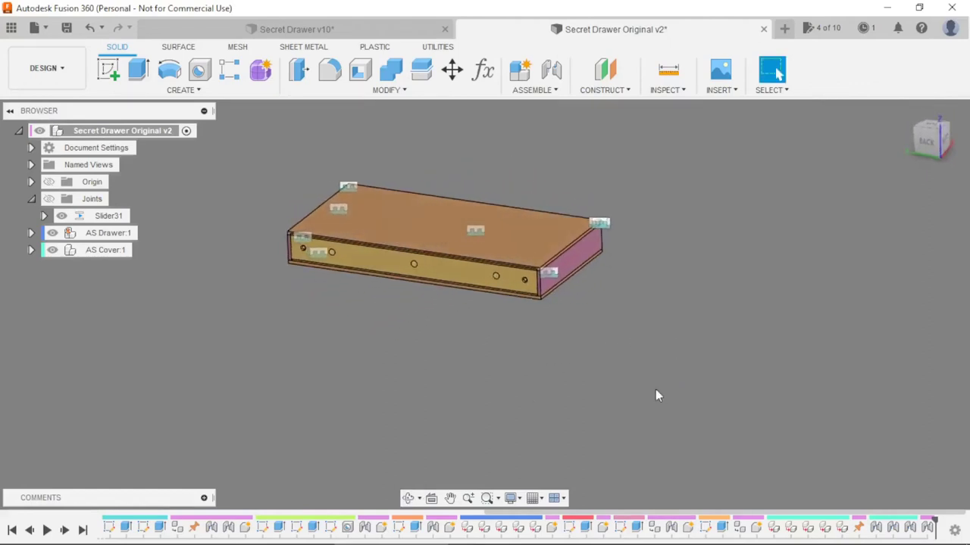
- Create a new component named Wall and sketch on the frame's long side face
{"action": "left_click", "coordinate": [520, 69]}
{"action": "type", "text": "Wall"}
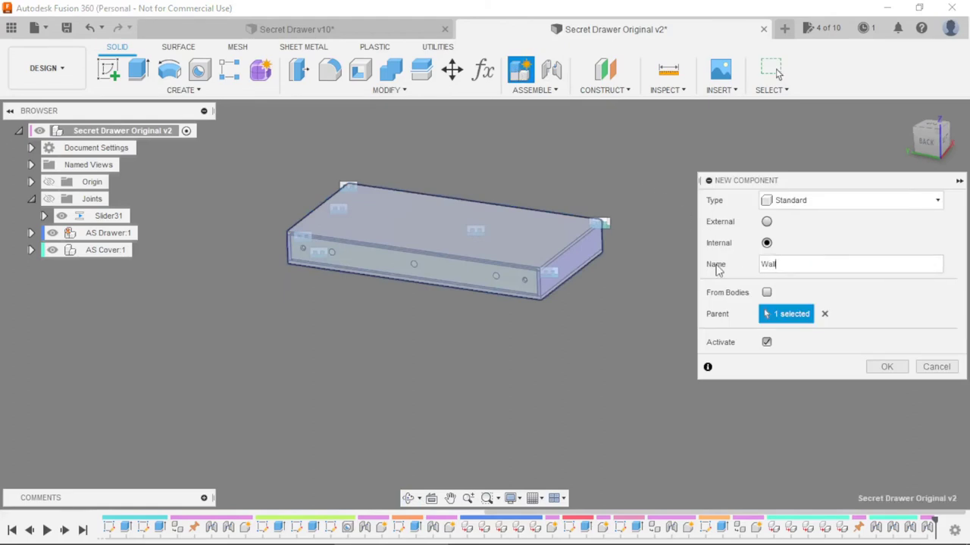
{"action": "key", "text": "Return"}
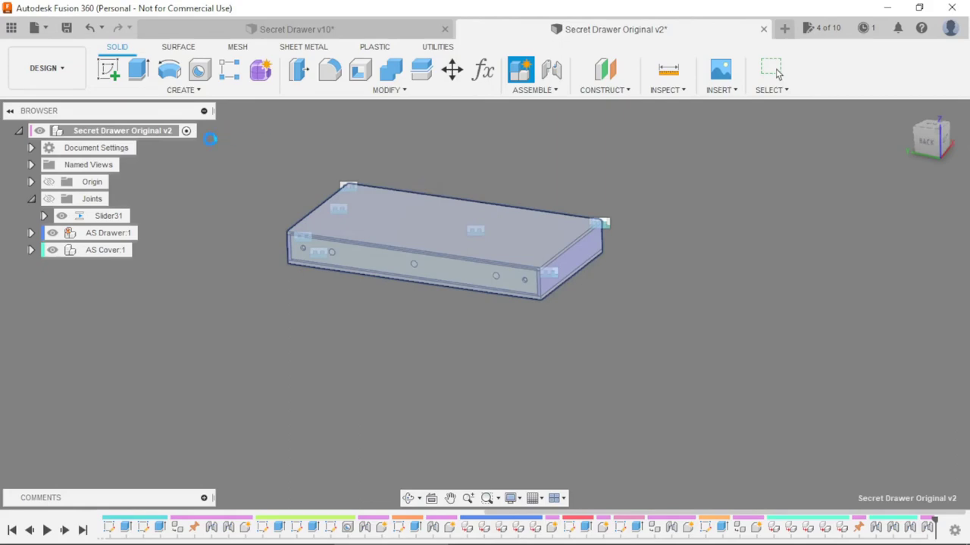
{"action": "left_click", "coordinate": [108, 70]}
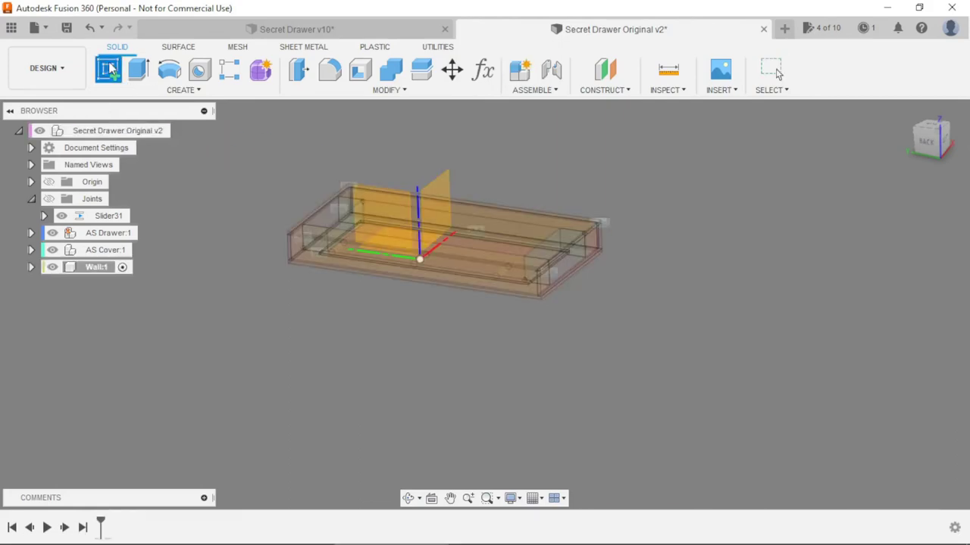
{"action": "scroll", "coordinate": [336, 268], "scroll_direction": "up", "scroll_amount": 5}
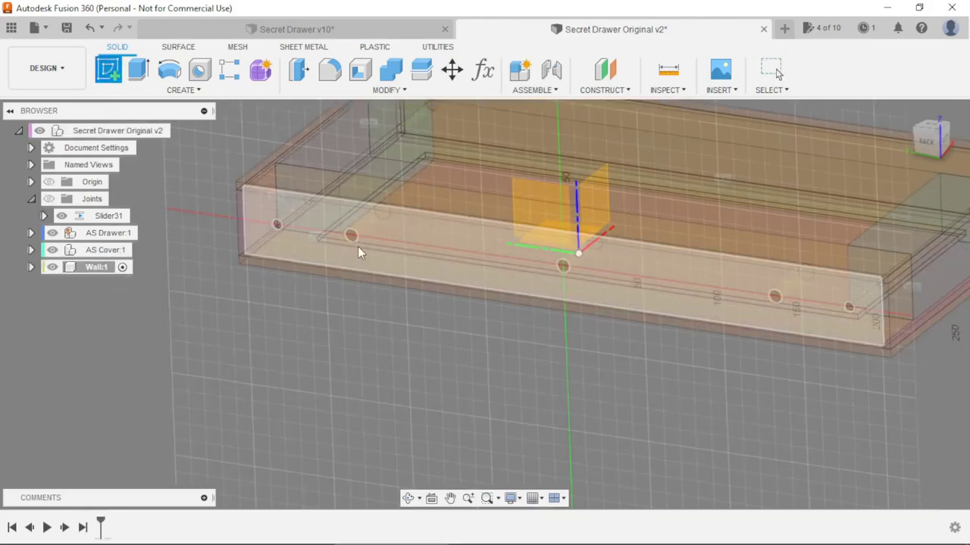
{"action": "left_click", "coordinate": [381, 251]}
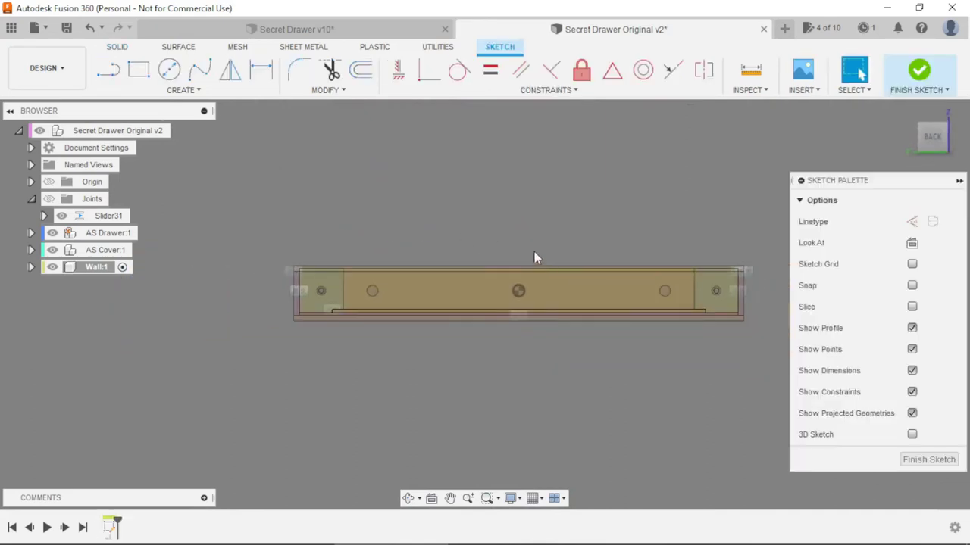
- Draw a centre rectangle at the face centre with its height set to widthDrawer
{"action": "left_click", "coordinate": [139, 70]}
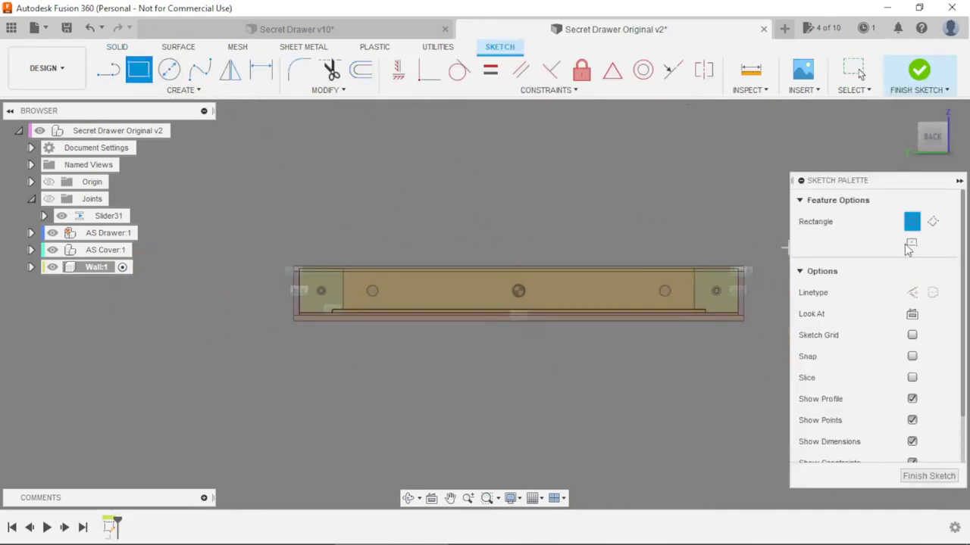
{"action": "left_click", "coordinate": [519, 293]}
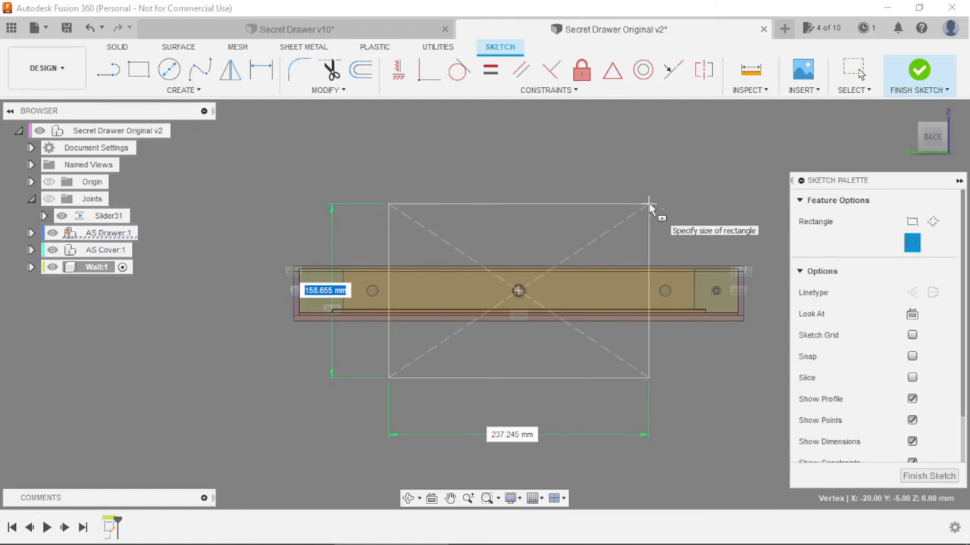
{"action": "type", "text": "wi"}
{"action": "key", "text": "Down"}
{"action": "key", "text": "Down"}
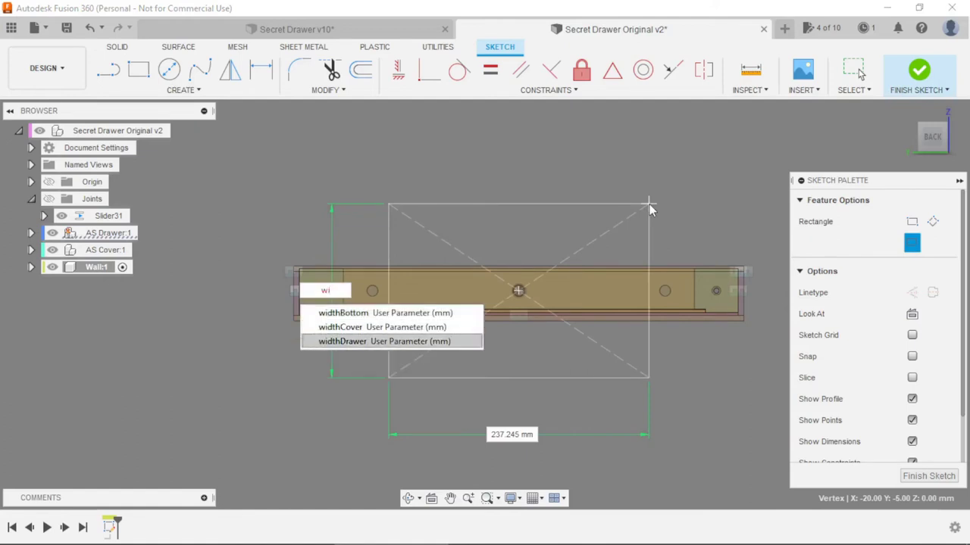
{"action": "key", "text": "Tab"}
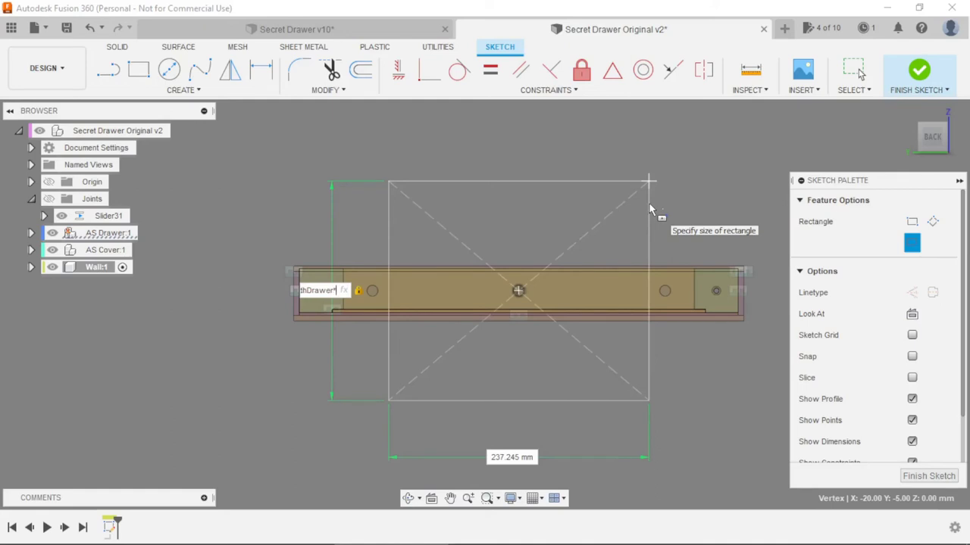
{"action": "key", "text": "Return"}
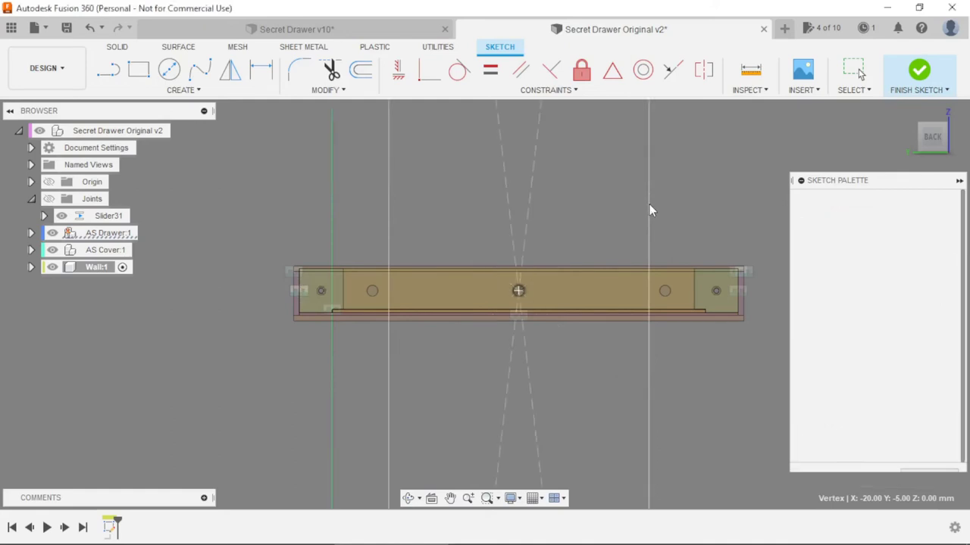
{"action": "key", "text": "Escape"}
{"action": "scroll", "coordinate": [542, 263], "scroll_direction": "down", "scroll_amount": 3}
{"action": "scroll", "coordinate": [545, 285], "scroll_direction": "down", "scroll_amount": 3}
- Dimension the rectangle's top edge as lengthDrawer*10, making it 4000 mm long
{"action": "scroll", "coordinate": [544, 285], "scroll_direction": "down", "scroll_amount": 3}
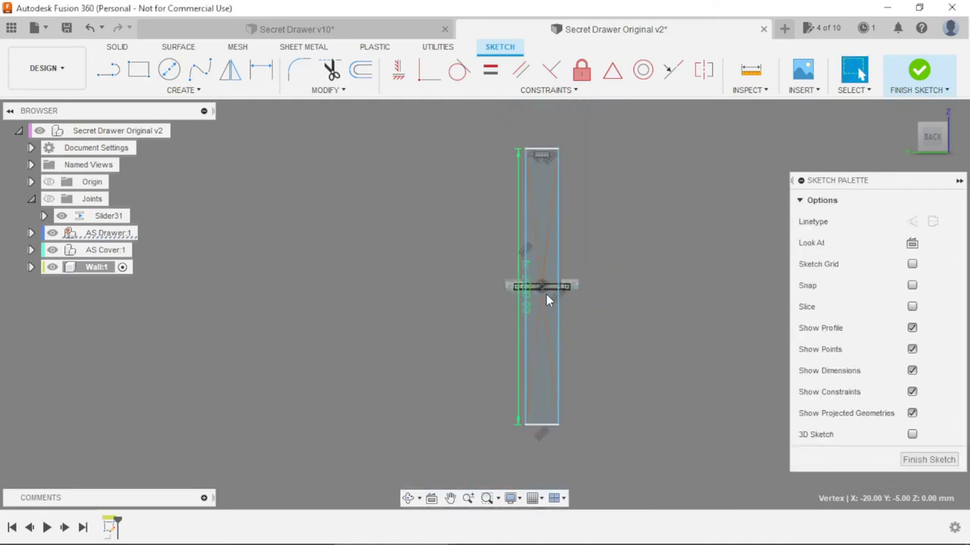
{"action": "key", "text": "d"}
{"action": "scroll", "coordinate": [528, 166], "scroll_direction": "up", "scroll_amount": 2}
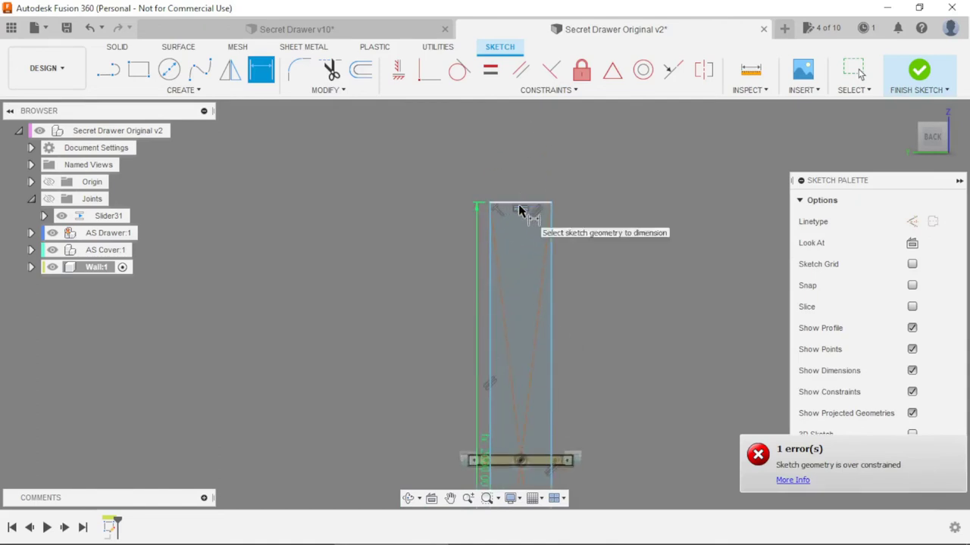
{"action": "left_click", "coordinate": [520, 203]}
{"action": "left_click", "coordinate": [524, 173]}
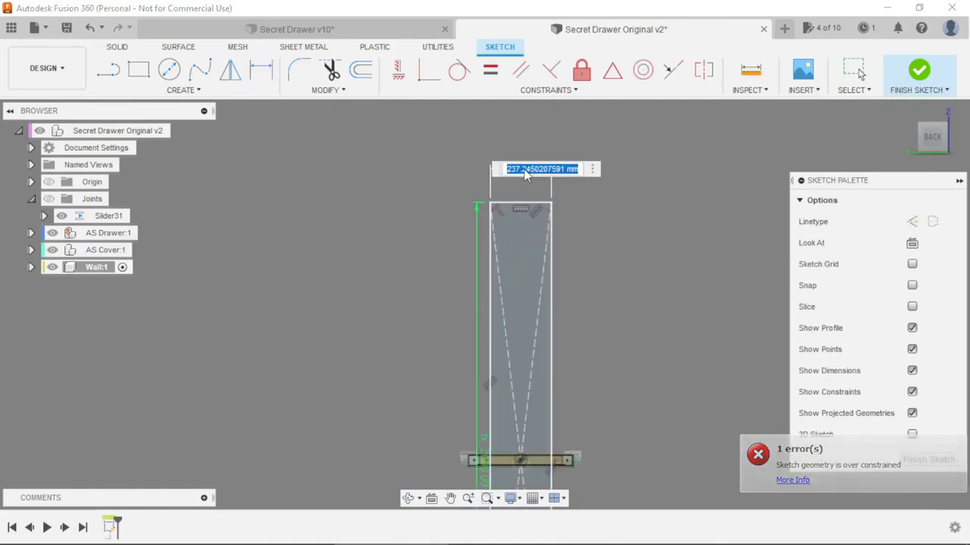
{"action": "type", "text": "len"}
{"action": "key", "text": "Down"}
{"action": "key", "text": "Down"}
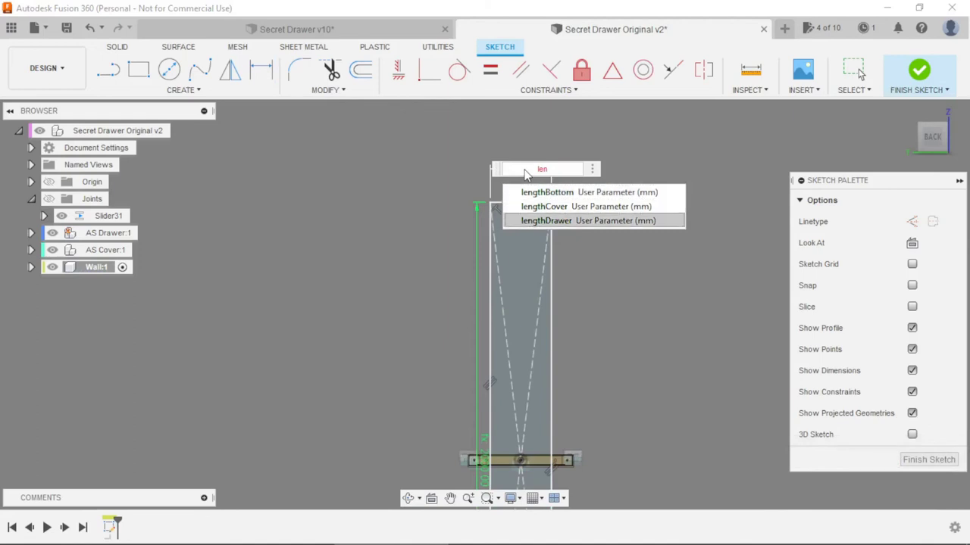
{"action": "key", "text": "Return"}
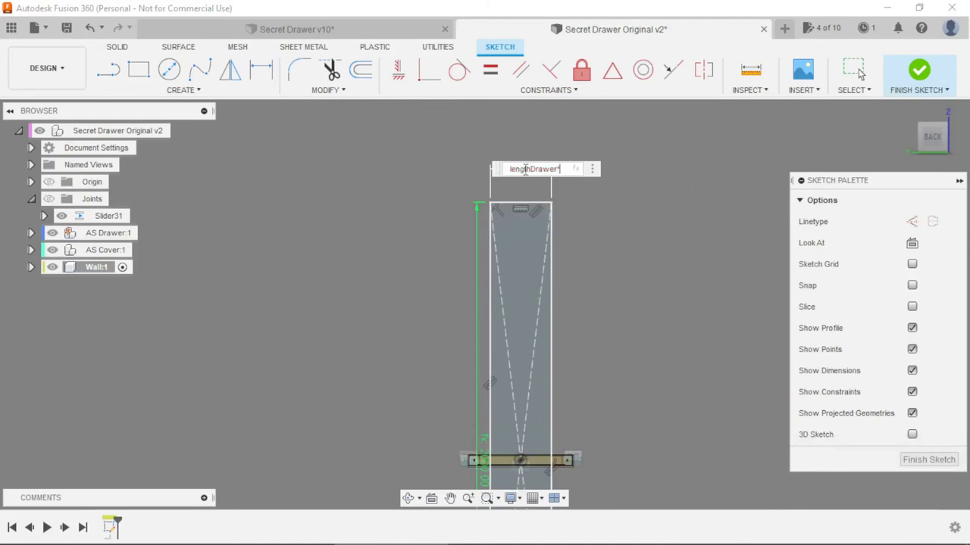
{"action": "key", "text": "Return"}
{"action": "scroll", "coordinate": [465, 268], "scroll_direction": "down", "scroll_amount": 5}
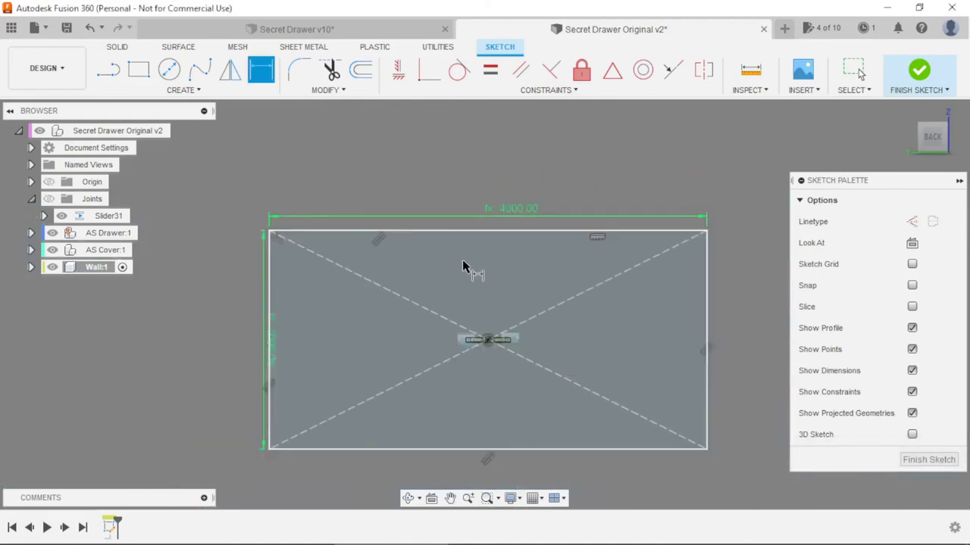
{"action": "scroll", "coordinate": [490, 312], "scroll_direction": "down", "scroll_amount": 2}
{"action": "middle_click_drag", "start_coordinate": [490, 312], "coordinate": [360, 249], "text": "shift"}
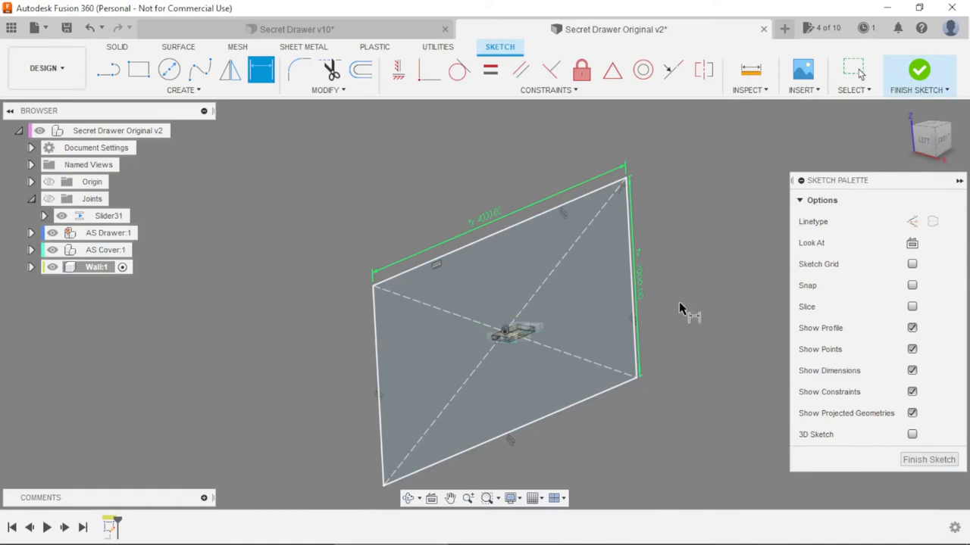
- Finish the sketch and extrude the wall outline into a thick solid plate
{"action": "left_click", "coordinate": [941, 457]}
{"action": "key", "text": "e"}
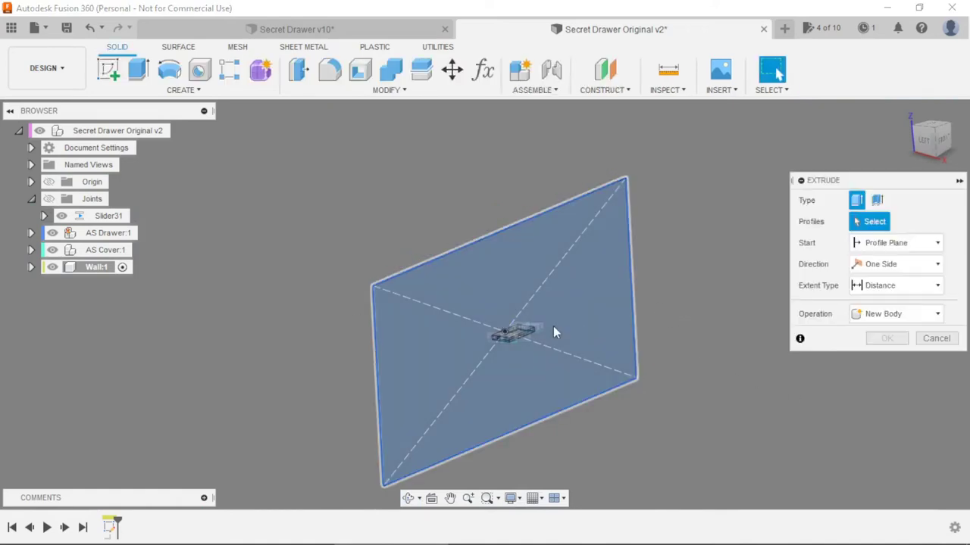
{"action": "mouse_move", "coordinate": [493, 331]}
{"action": "left_mouse_down"}
{"action": "mouse_move", "coordinate": [469, 331]}
{"action": "mouse_move", "coordinate": [480, 335]}
{"action": "left_mouse_up"}
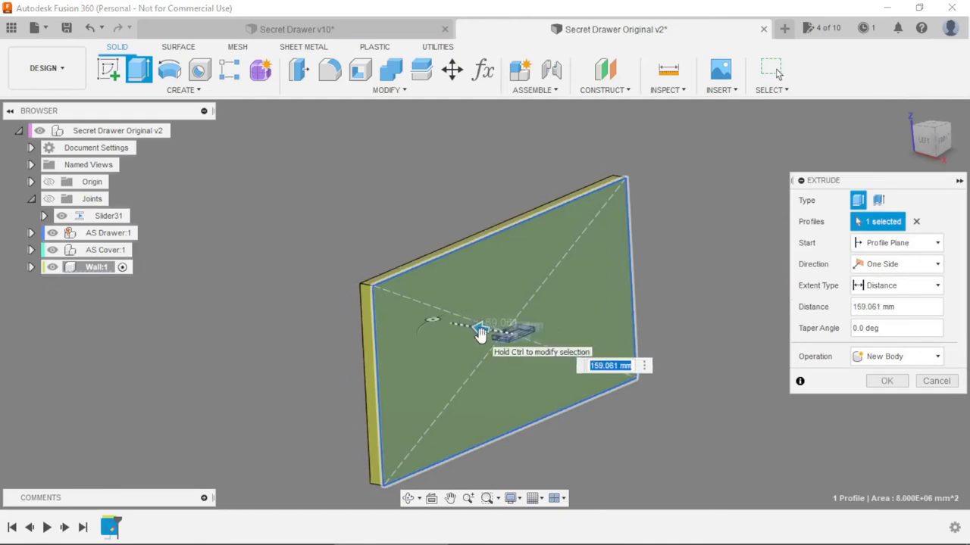
{"action": "key", "text": "Return"}
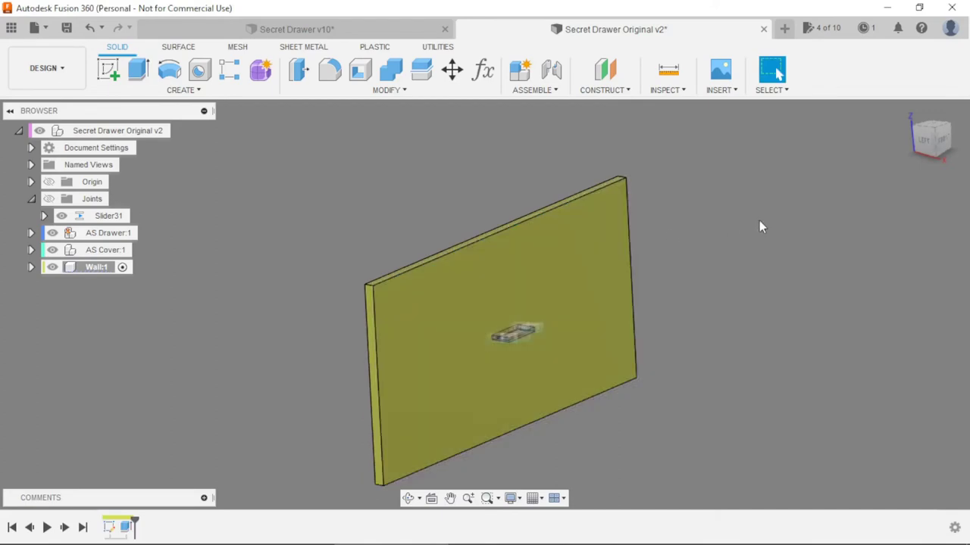
- Make the top-level design the active component again
{"action": "middle_click_drag", "start_coordinate": [759, 220], "coordinate": [619, 288], "text": "shift"}
{"action": "left_click", "coordinate": [773, 70]}
{"action": "scroll", "coordinate": [568, 333], "scroll_direction": "up", "scroll_amount": 3}
{"action": "scroll", "coordinate": [424, 273], "scroll_direction": "up", "scroll_amount": 3}
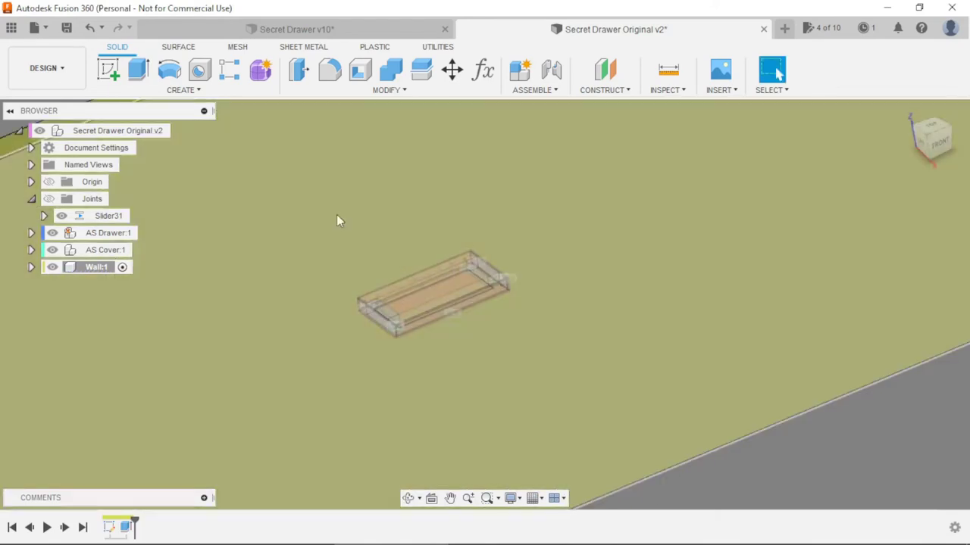
{"action": "double_click", "coordinate": [168, 131]}
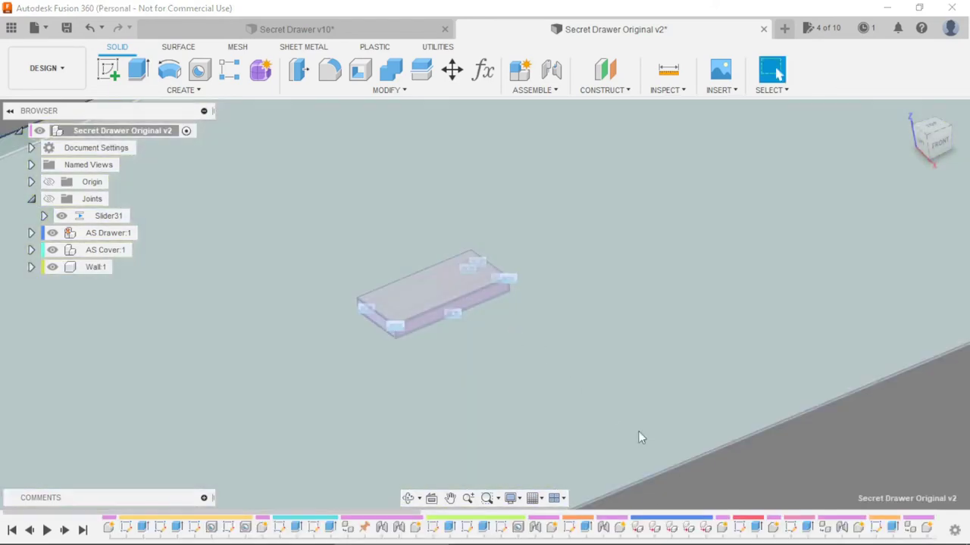
- Slide the cover off the drawer frame and give the drawer bottom an MDF Board appearance
{"action": "scroll", "coordinate": [451, 322], "scroll_direction": "up", "scroll_amount": 3}
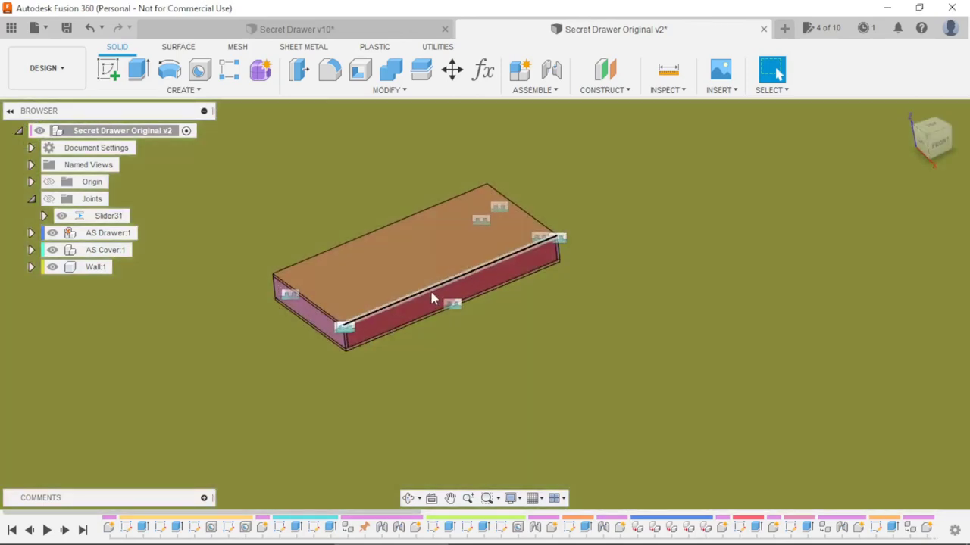
{"action": "left_click_drag", "start_coordinate": [431, 294], "coordinate": [528, 384]}
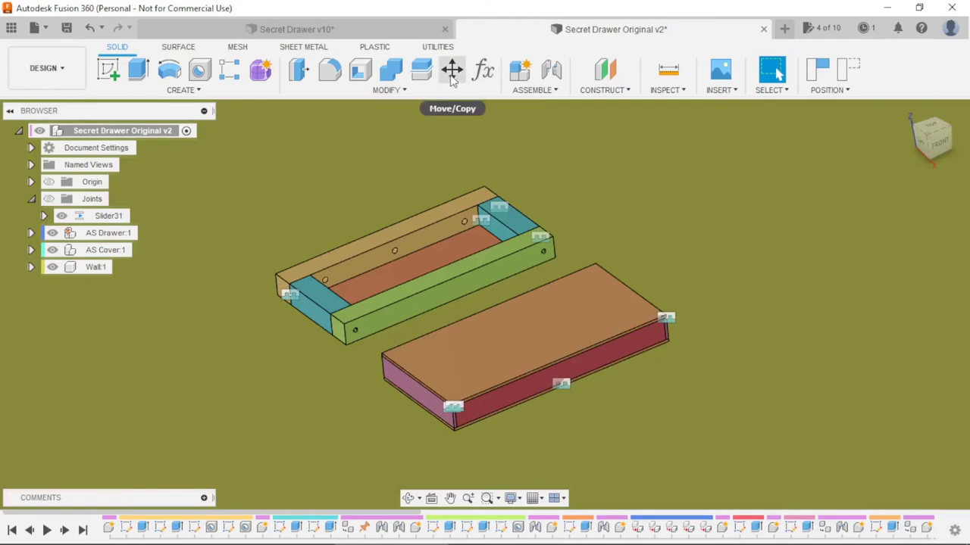
{"action": "left_click", "coordinate": [425, 92]}
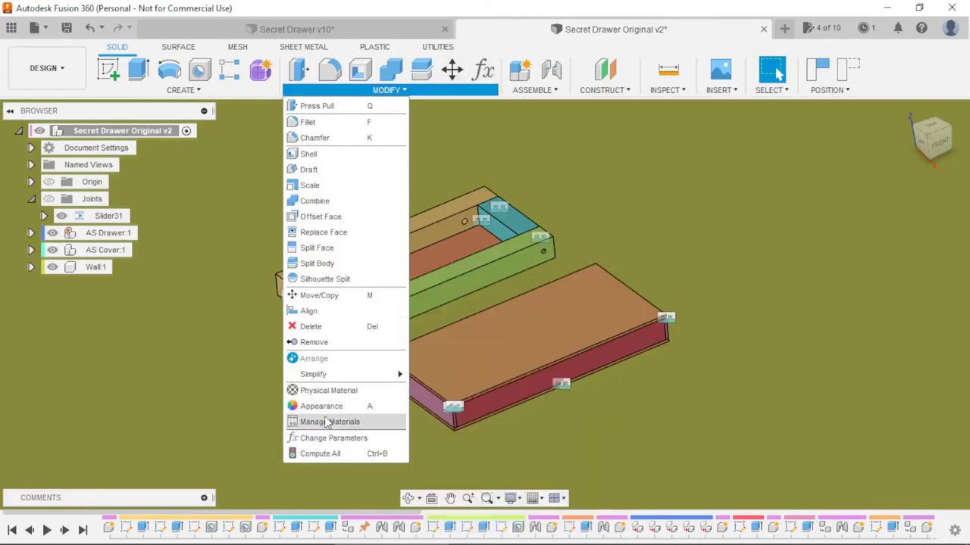
{"action": "left_click", "coordinate": [322, 406]}
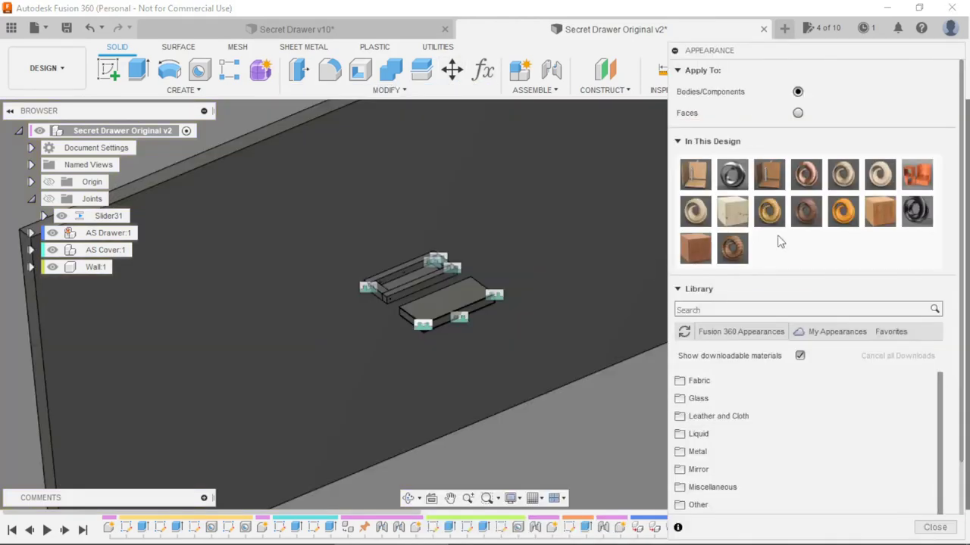
{"action": "scroll", "coordinate": [429, 324], "scroll_direction": "up", "scroll_amount": 3}
{"action": "scroll", "coordinate": [381, 247], "scroll_direction": "up", "scroll_amount": 3}
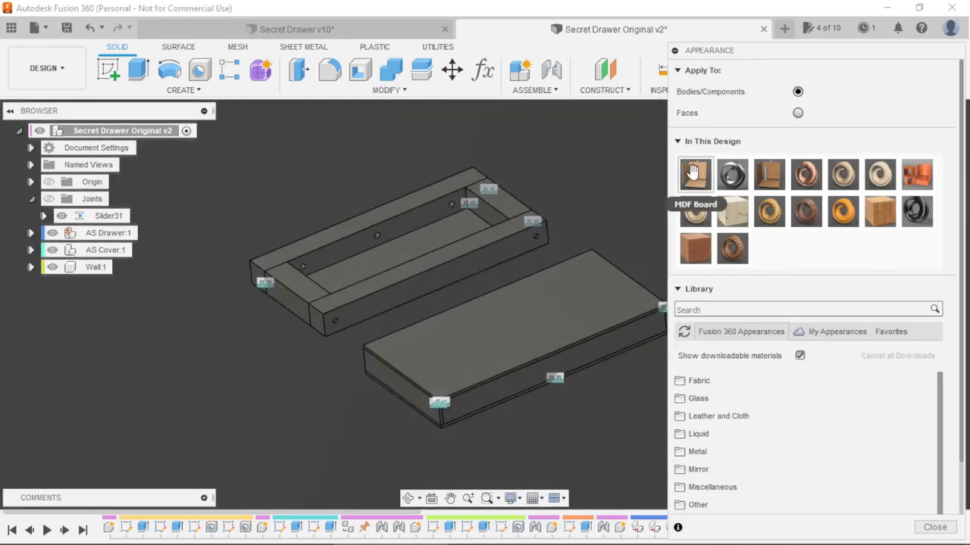
{"action": "left_click_drag", "start_coordinate": [692, 172], "coordinate": [421, 239]}
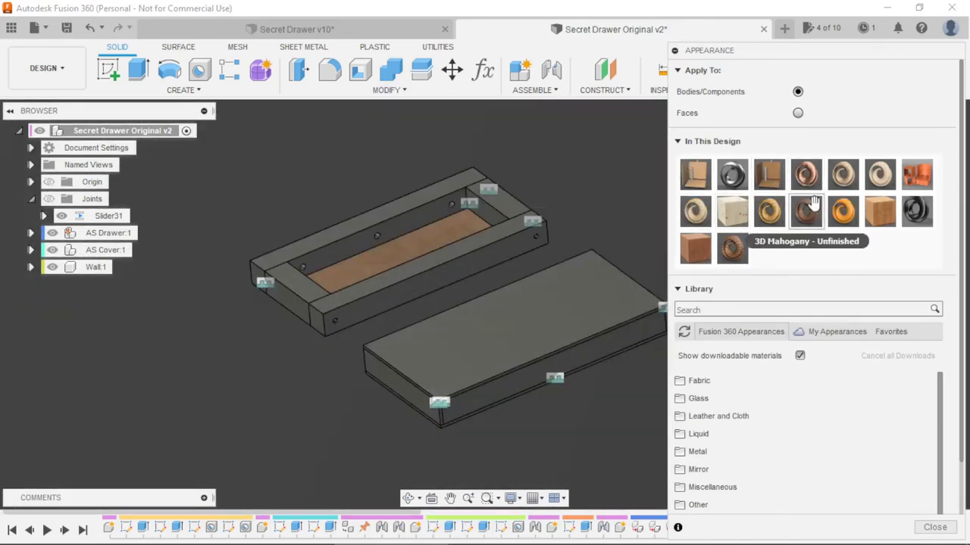
- Apply dark Mahogany to the front drawer rail and to the cover's top, side and end faces
{"action": "left_click_drag", "start_coordinate": [809, 211], "coordinate": [478, 247]}
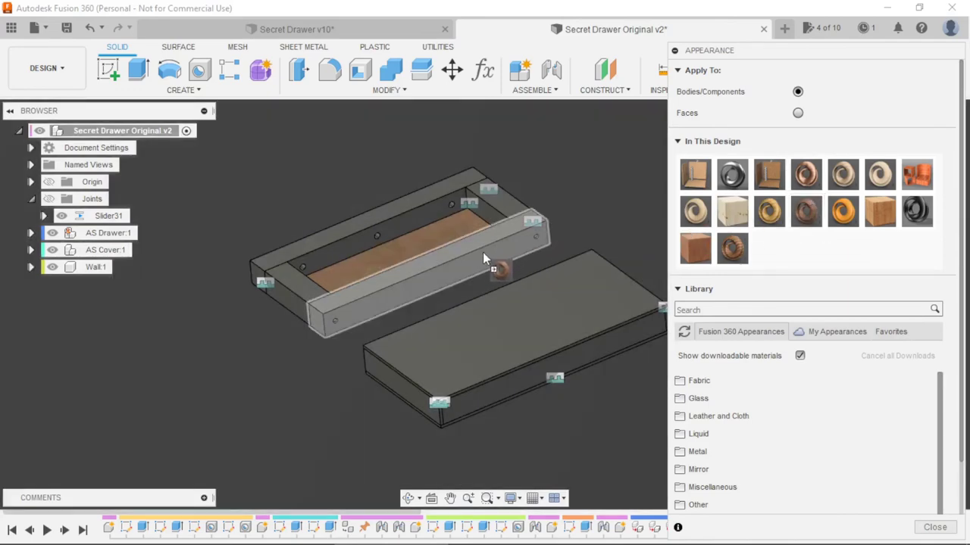
{"action": "left_click_drag", "start_coordinate": [509, 302], "coordinate": [547, 287]}
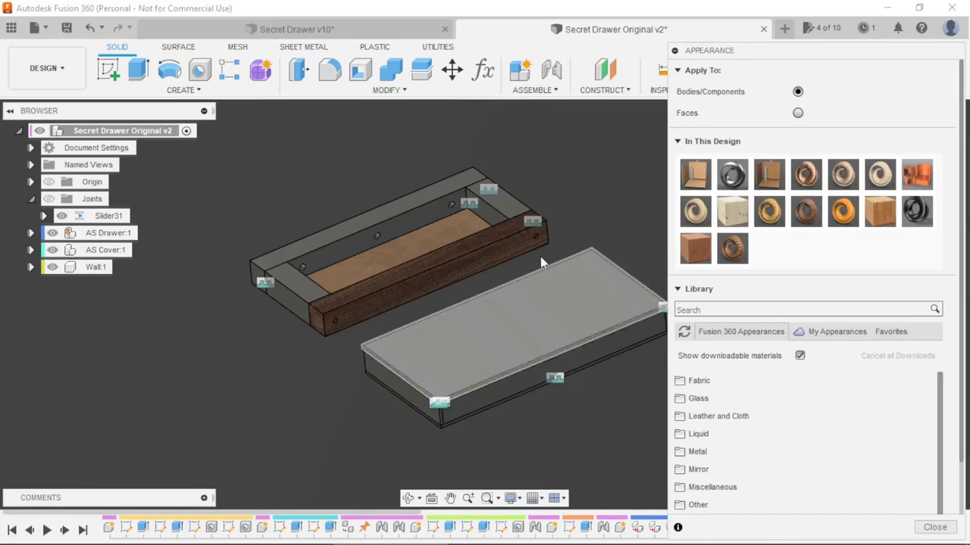
{"action": "scroll", "coordinate": [561, 281], "scroll_direction": "up", "scroll_amount": 3}
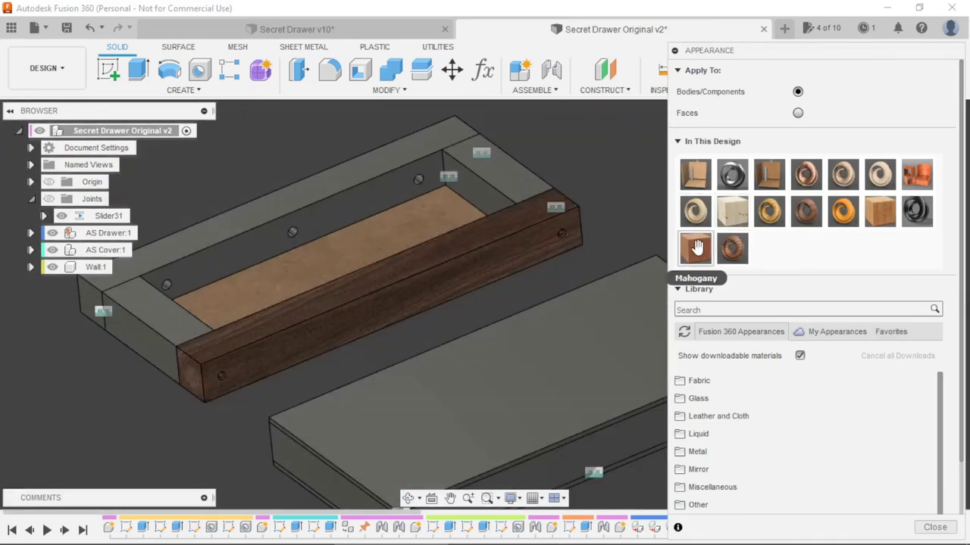
{"action": "mouse_move", "coordinate": [696, 248]}
{"action": "left_mouse_down"}
{"action": "mouse_move", "coordinate": [615, 253]}
{"action": "mouse_move", "coordinate": [561, 345]}
{"action": "left_mouse_up"}
{"action": "scroll", "coordinate": [505, 245], "scroll_direction": "down", "scroll_amount": 2}
{"action": "scroll", "coordinate": [505, 246], "scroll_direction": "up", "scroll_amount": 4}
{"action": "left_click_drag", "start_coordinate": [696, 249], "coordinate": [502, 393]}
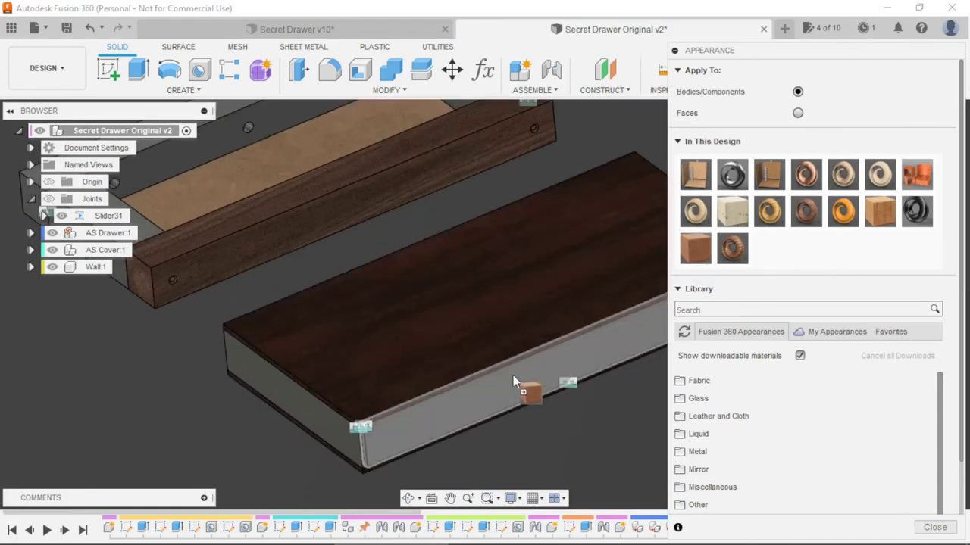
{"action": "left_click_drag", "start_coordinate": [695, 249], "coordinate": [344, 433]}
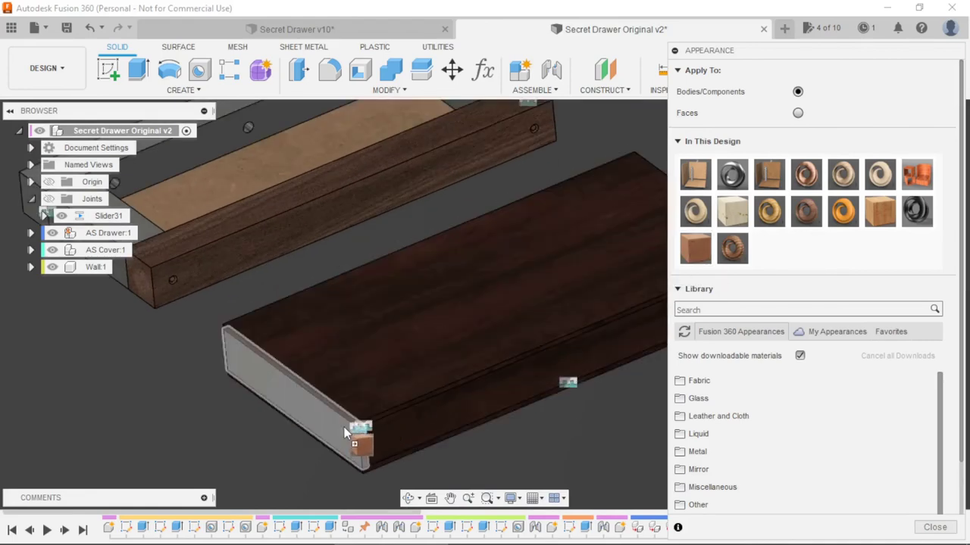
{"action": "scroll", "coordinate": [325, 319], "scroll_direction": "down", "scroll_amount": 3}
{"action": "mouse_move", "coordinate": [325, 318]}
{"action": "middle_mouse_down", "text": "shift"}
{"action": "mouse_move", "coordinate": [426, 318]}
{"action": "mouse_move", "coordinate": [364, 295]}
{"action": "middle_mouse_up", "text": "shift"}
{"action": "scroll", "coordinate": [318, 272], "scroll_direction": "up", "scroll_amount": 2}
{"action": "scroll", "coordinate": [273, 209], "scroll_direction": "up", "scroll_amount": 3}
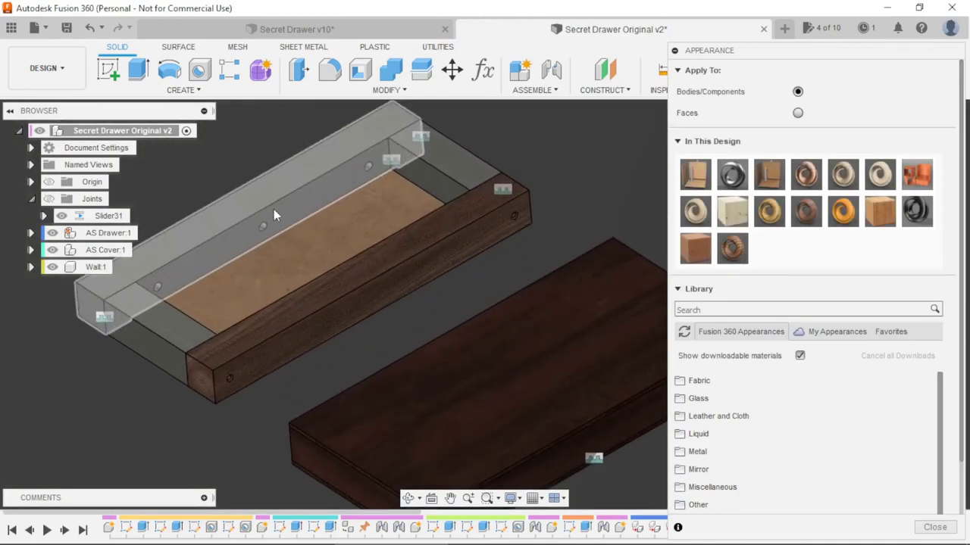
{"action": "scroll", "coordinate": [274, 209], "scroll_direction": "up", "scroll_amount": 2}
- Give the front, end and back drawer rails a reddish Cherry wood appearance
{"action": "mouse_move", "coordinate": [806, 176]}
{"action": "left_mouse_down"}
{"action": "mouse_move", "coordinate": [416, 267]}
{"action": "mouse_move", "coordinate": [451, 277]}
{"action": "left_mouse_up"}
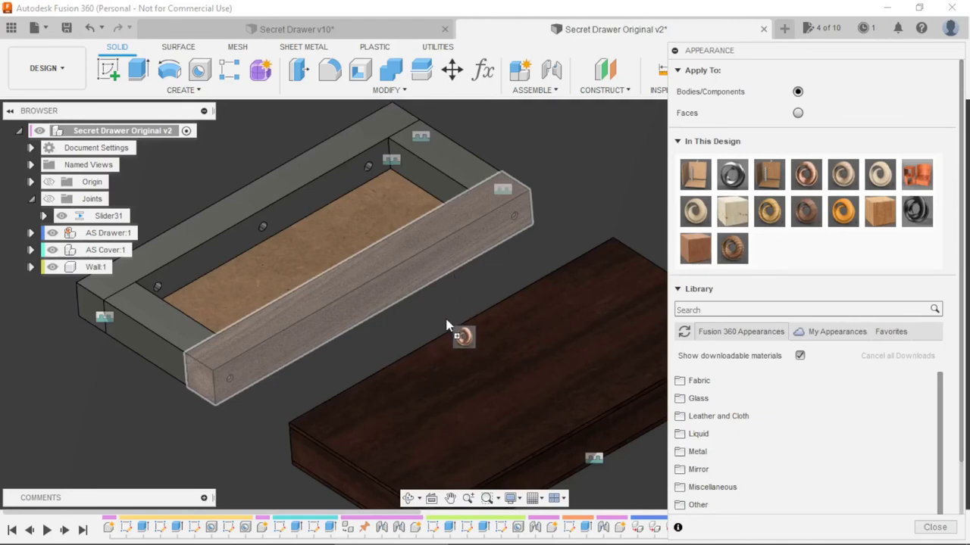
{"action": "left_click_drag", "start_coordinate": [451, 276], "coordinate": [450, 320]}
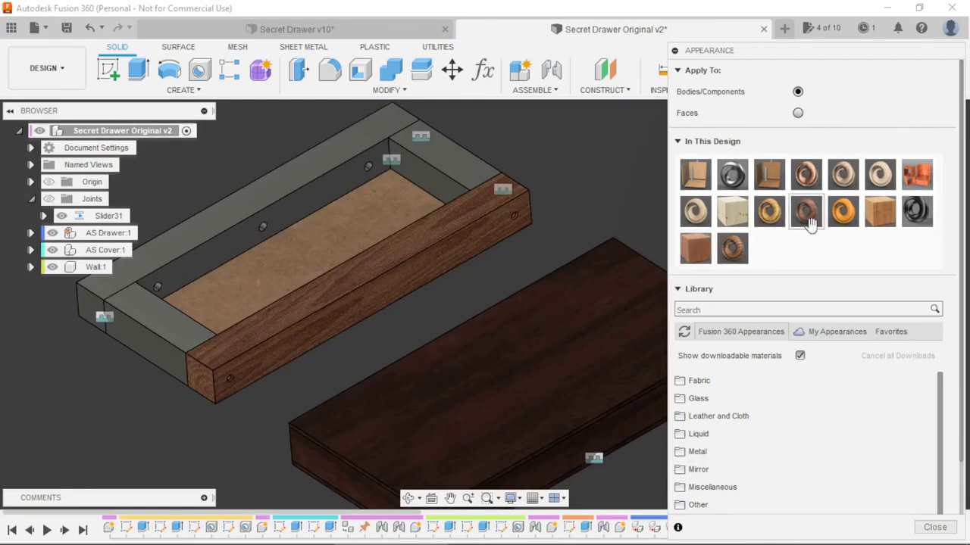
{"action": "left_click_drag", "start_coordinate": [881, 213], "coordinate": [474, 241]}
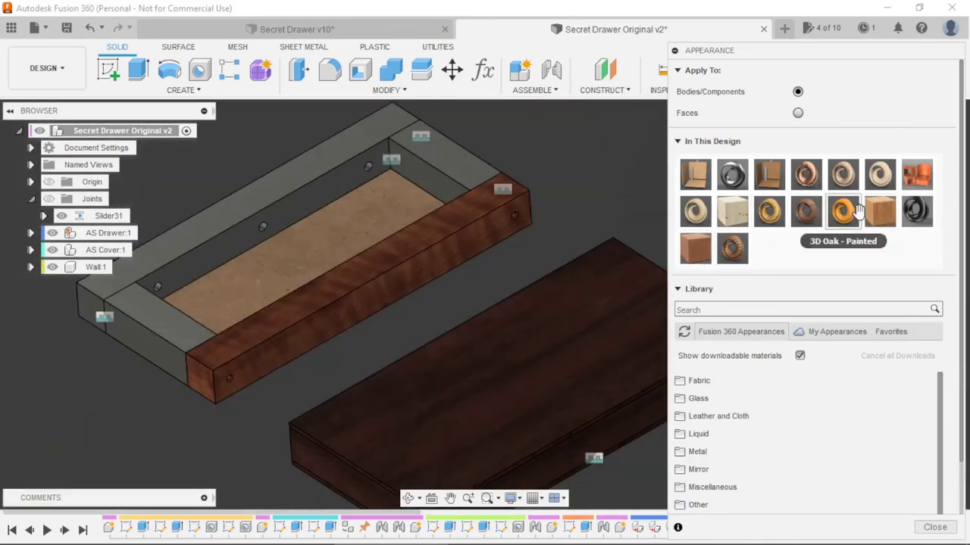
{"action": "left_click_drag", "start_coordinate": [877, 215], "coordinate": [459, 163]}
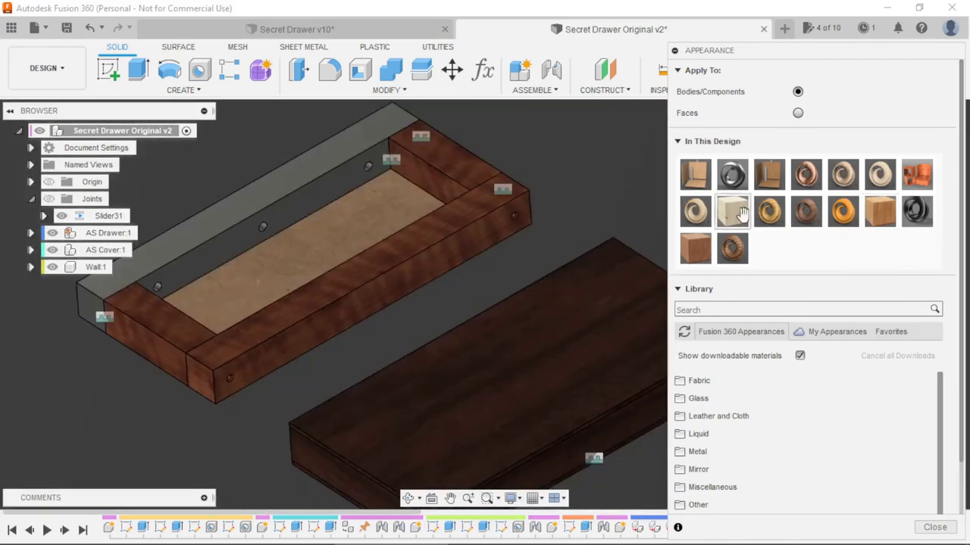
{"action": "left_click_drag", "start_coordinate": [879, 214], "coordinate": [393, 210]}
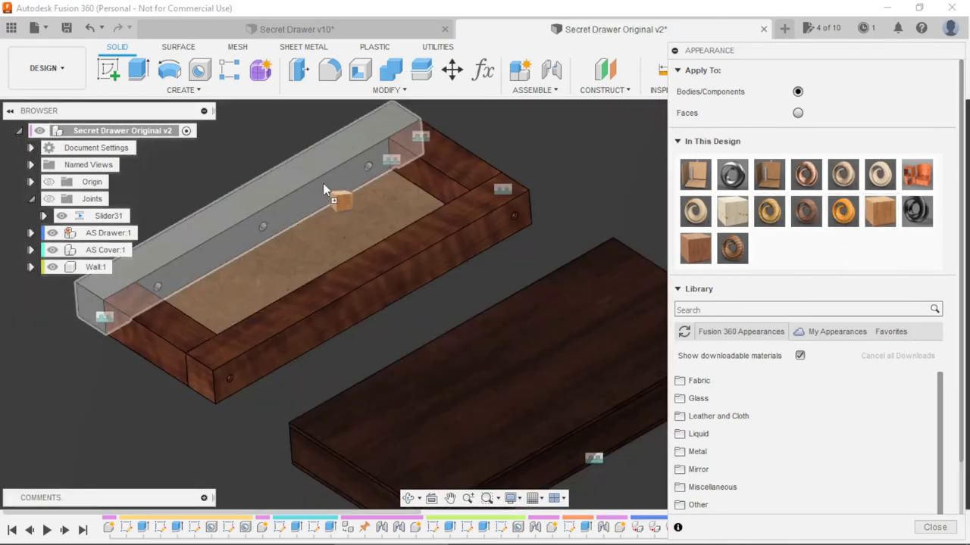
- Apply Mahogany to the whole cover and a knotty Pine finish to the wall
{"action": "scroll", "coordinate": [455, 250], "scroll_direction": "down", "scroll_amount": 5}
{"action": "left_click_drag", "start_coordinate": [497, 272], "coordinate": [497, 271]}
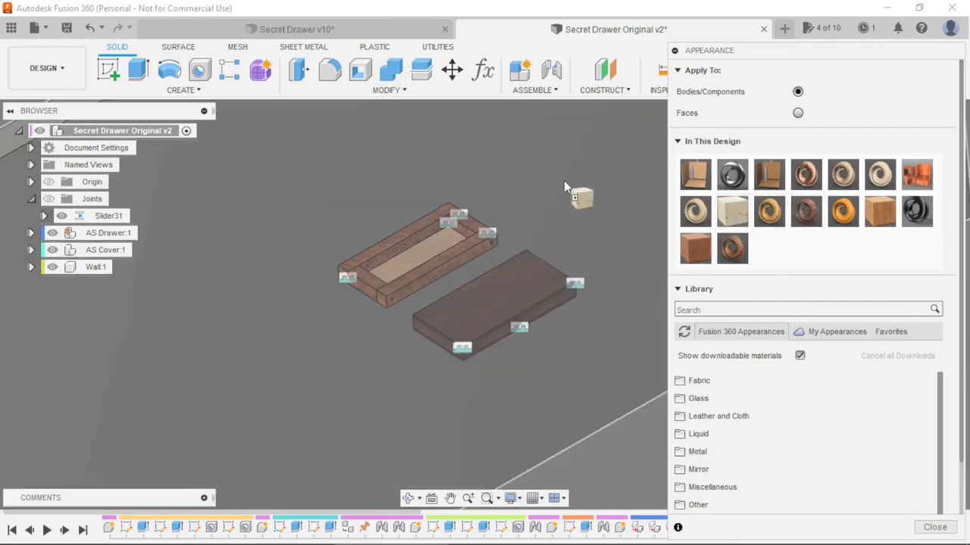
{"action": "left_click_drag", "start_coordinate": [738, 212], "coordinate": [558, 179]}
{"action": "scroll", "coordinate": [539, 217], "scroll_direction": "down", "scroll_amount": 3}
{"action": "scroll", "coordinate": [419, 330], "scroll_direction": "up", "scroll_amount": 5}
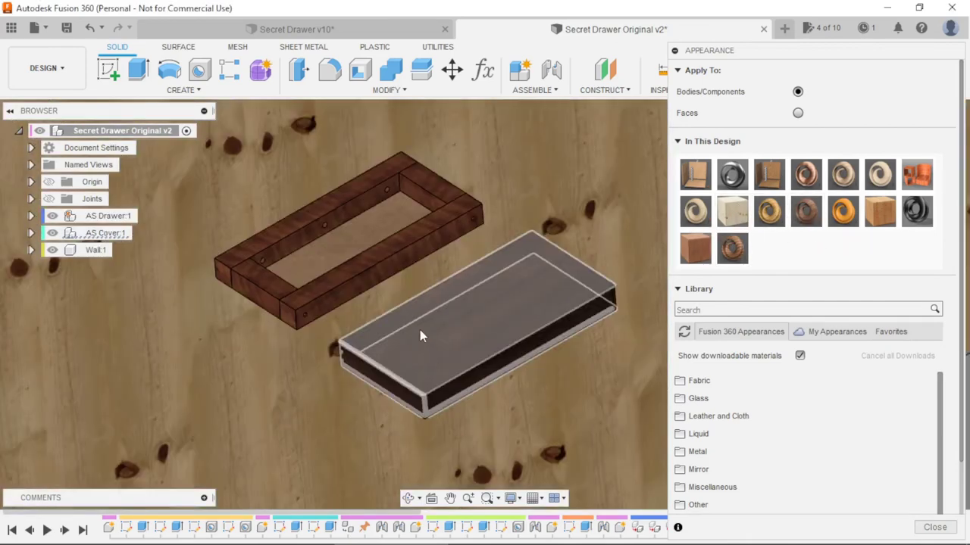
- Close the Appearance panel and slide the cover onto the drawer frame
{"action": "left_click", "coordinate": [934, 527]}
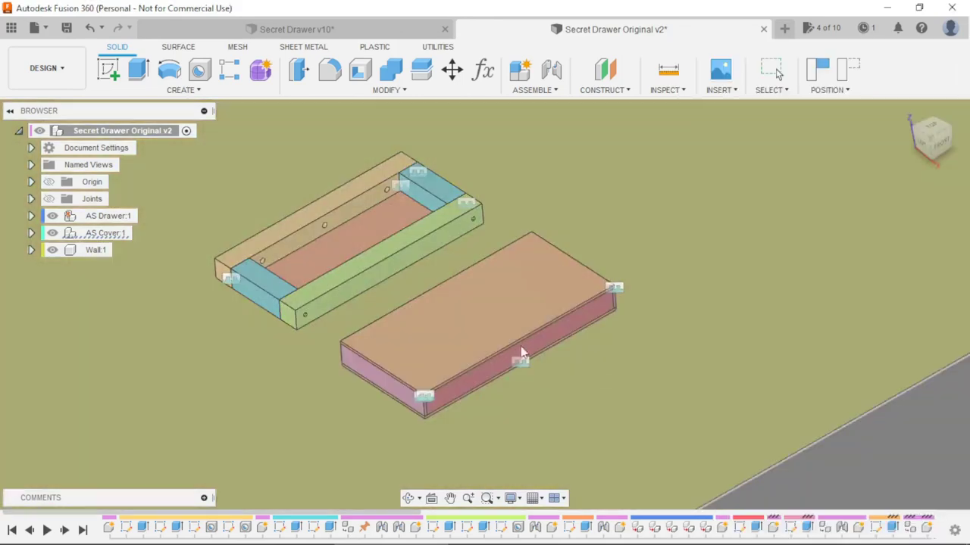
{"action": "scroll", "coordinate": [417, 364], "scroll_direction": "down", "scroll_amount": 1}
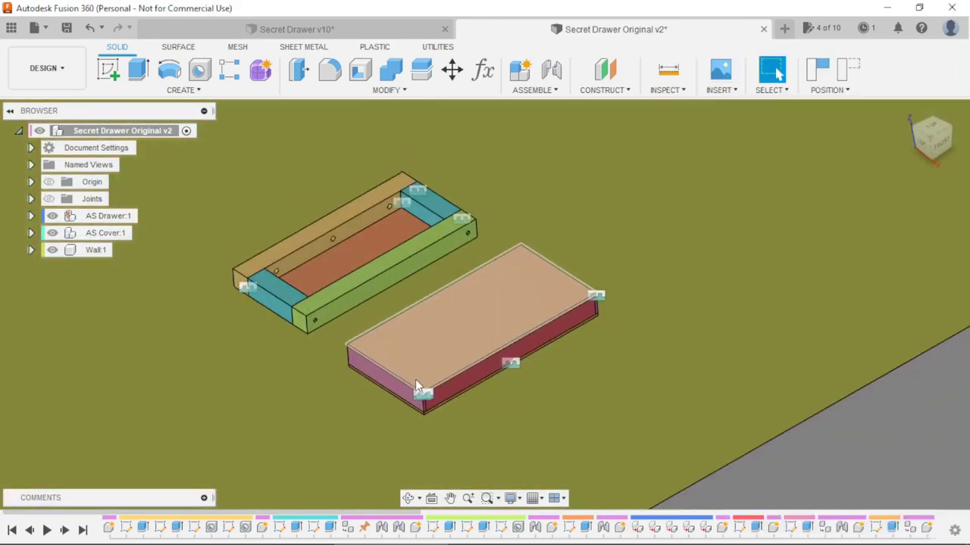
{"action": "mouse_move", "coordinate": [422, 369]}
{"action": "left_mouse_down"}
{"action": "mouse_move", "coordinate": [363, 329]}
{"action": "mouse_move", "coordinate": [357, 340]}
{"action": "left_mouse_up"}
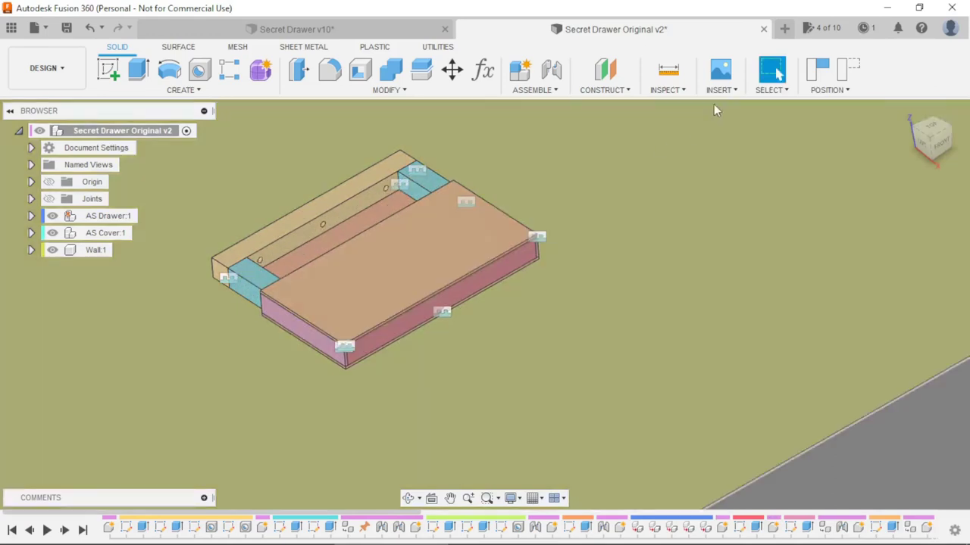
- Look through the Insert and Inspect menus, then slide the cover back out beside the frame
{"action": "left_click", "coordinate": [720, 90]}
{"action": "left_click", "coordinate": [724, 90]}
{"action": "left_click", "coordinate": [731, 91]}
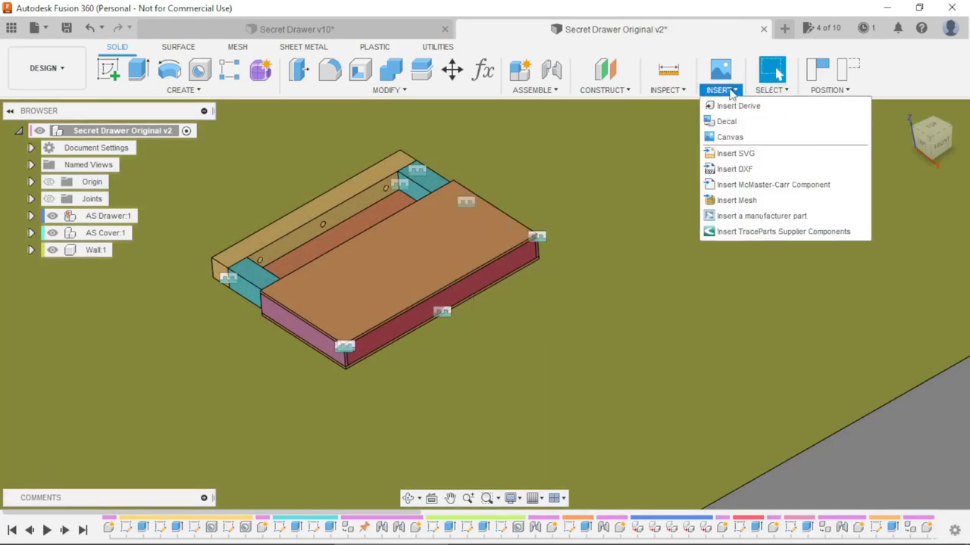
{"action": "left_click", "coordinate": [667, 90]}
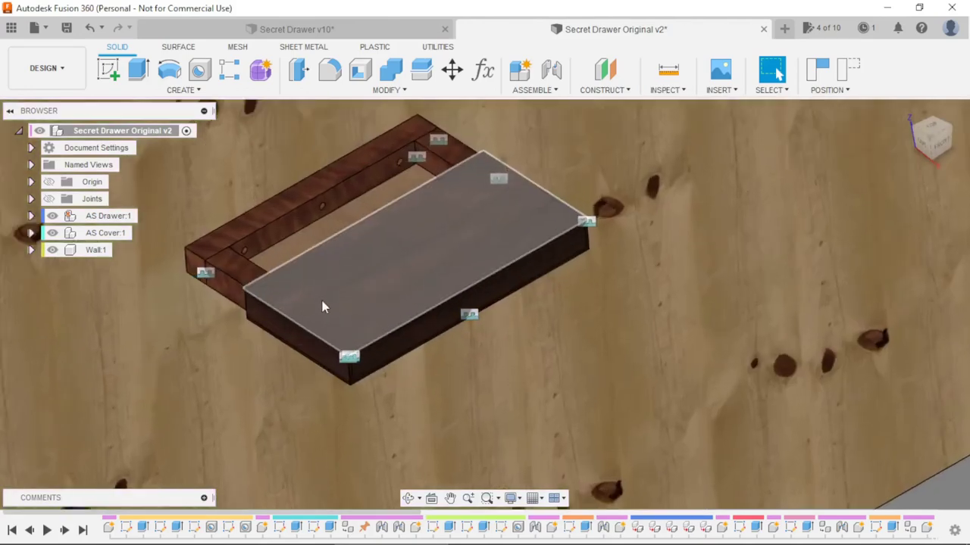
{"action": "scroll", "coordinate": [356, 334], "scroll_direction": "up", "scroll_amount": 2}
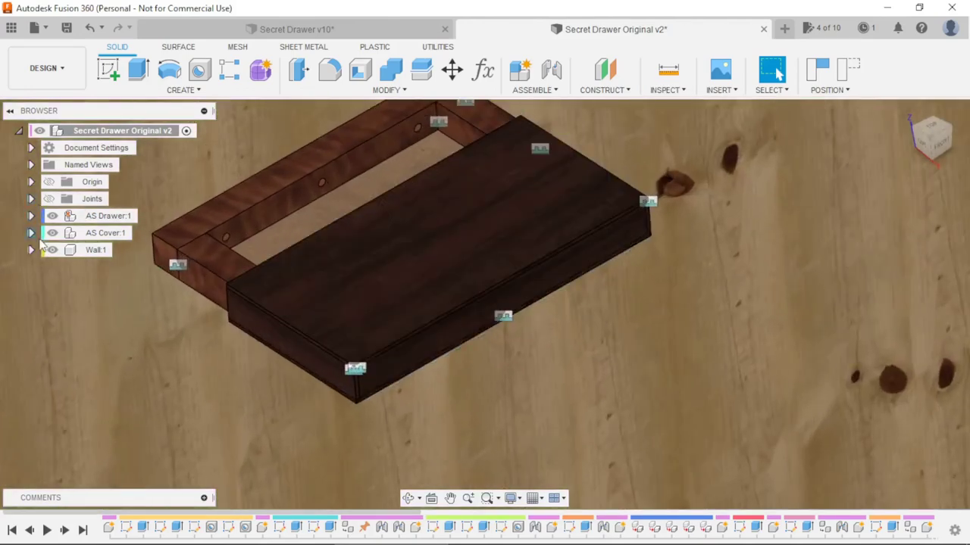
{"action": "scroll", "coordinate": [454, 337], "scroll_direction": "down", "scroll_amount": 2}
{"action": "mouse_move", "coordinate": [463, 336]}
{"action": "left_mouse_down"}
{"action": "mouse_move", "coordinate": [423, 304]}
{"action": "mouse_move", "coordinate": [531, 383]}
{"action": "left_mouse_up"}
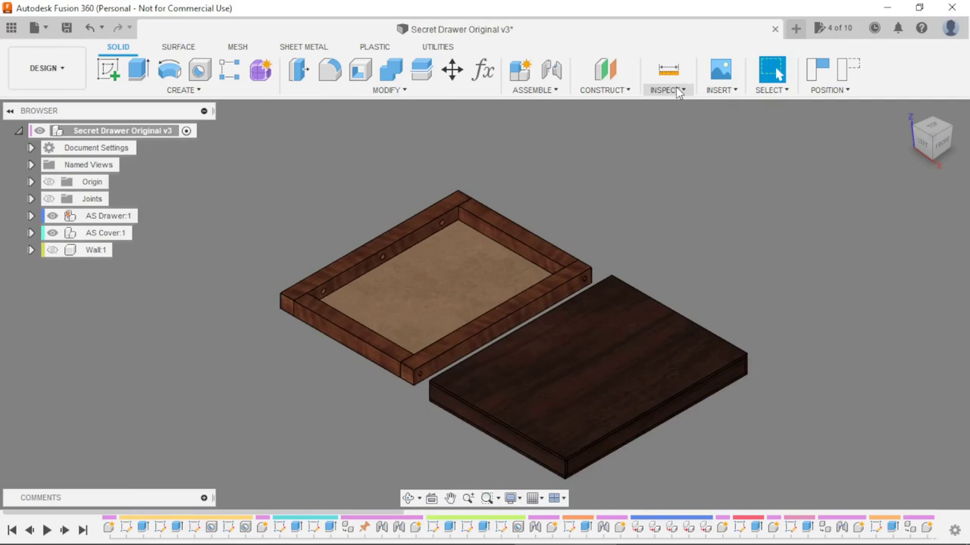
- Search the McMaster-Carr catalog for part number 90031a159
{"action": "left_click", "coordinate": [667, 91]}
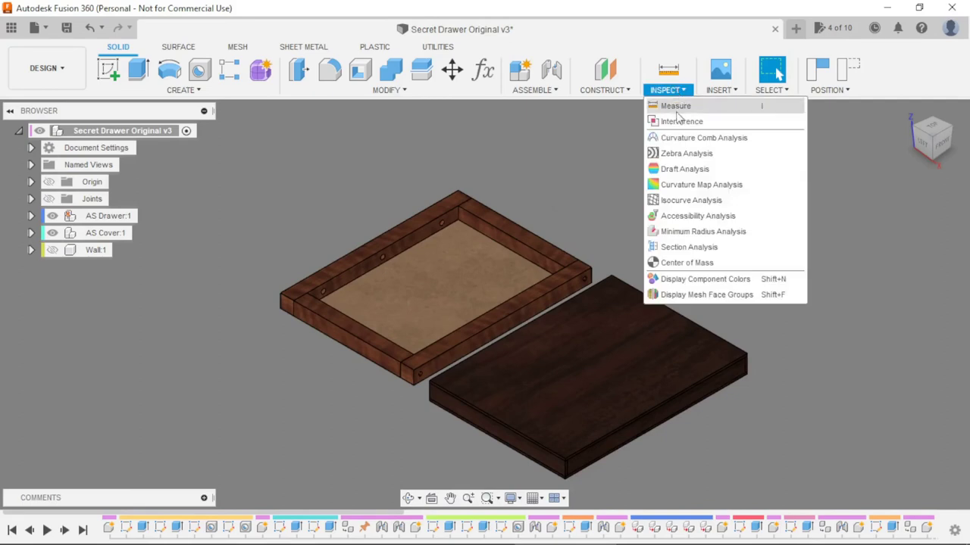
{"action": "left_click", "coordinate": [719, 90]}
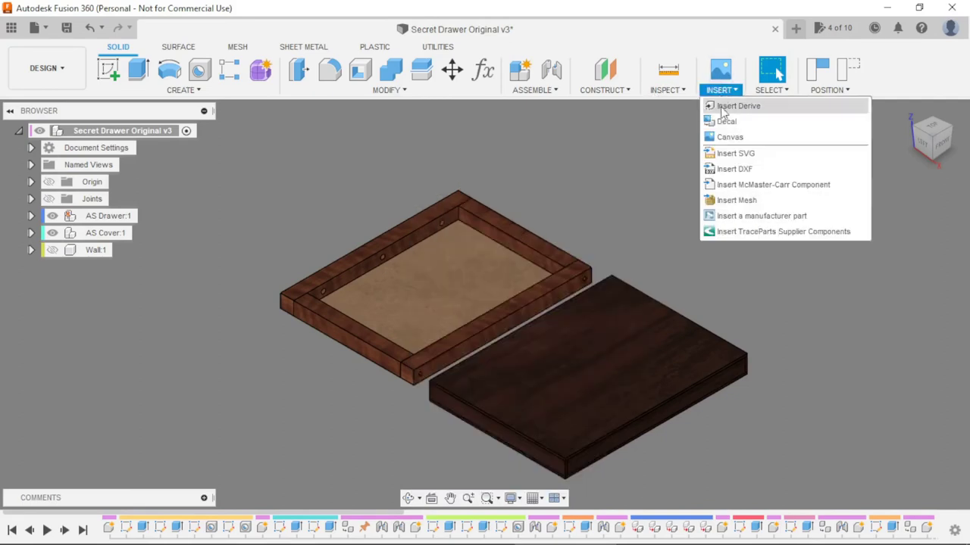
{"action": "left_click", "coordinate": [758, 185]}
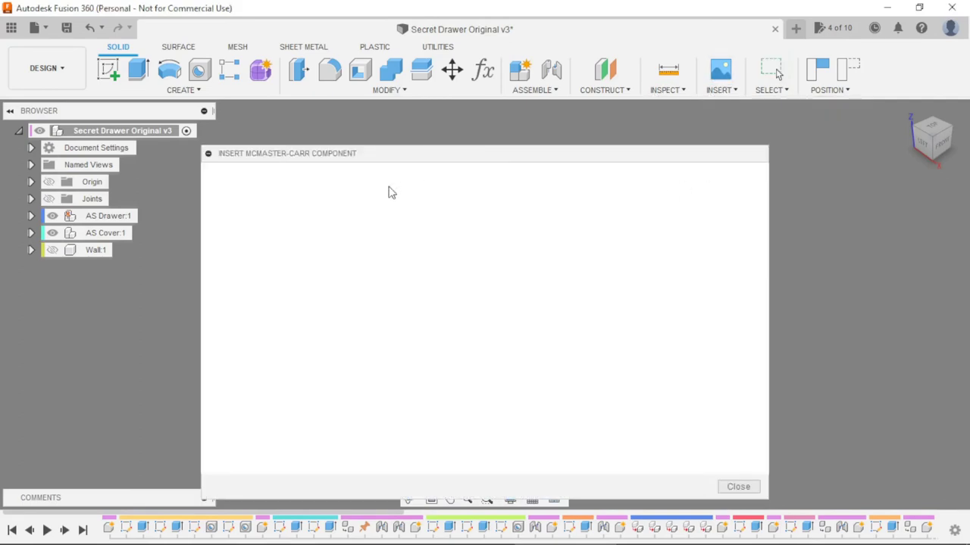
{"action": "left_click_drag", "start_coordinate": [426, 158], "coordinate": [462, 86]}
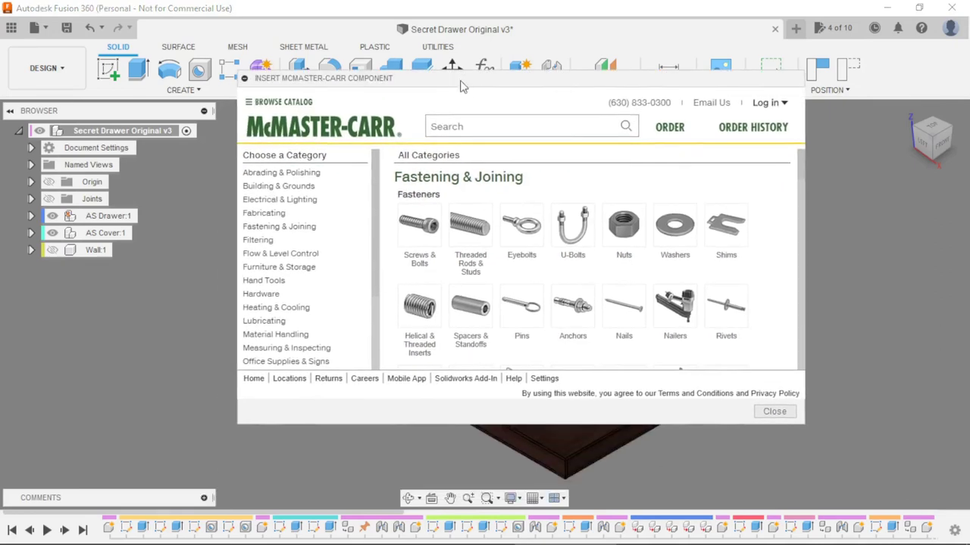
{"action": "type", "text": "900"}
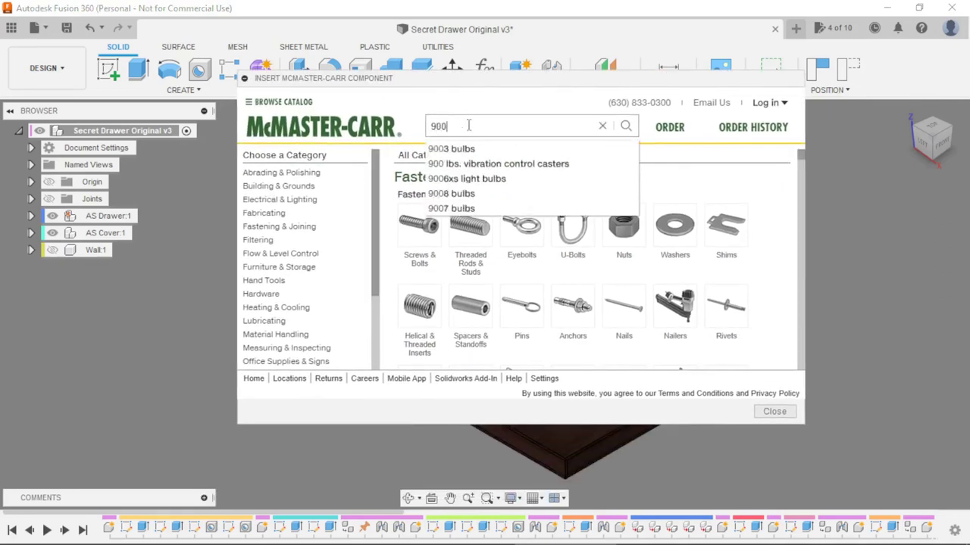
{"action": "type", "text": "31a1"}
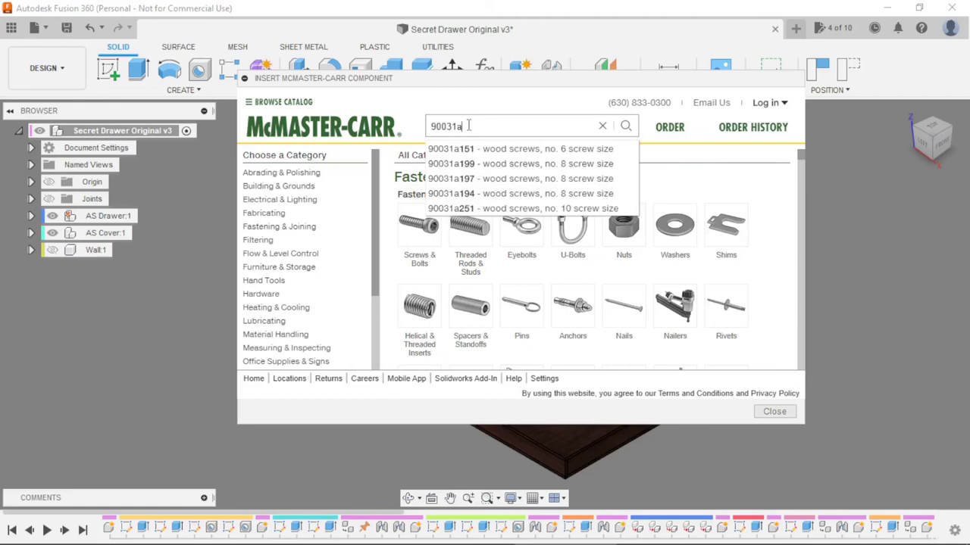
{"action": "type", "text": "59"}
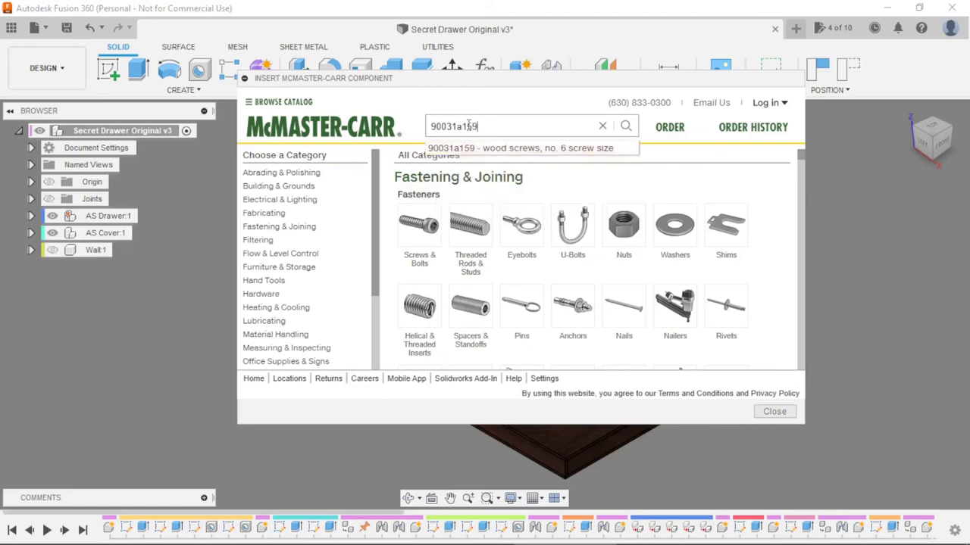
{"action": "key", "text": "Return"}
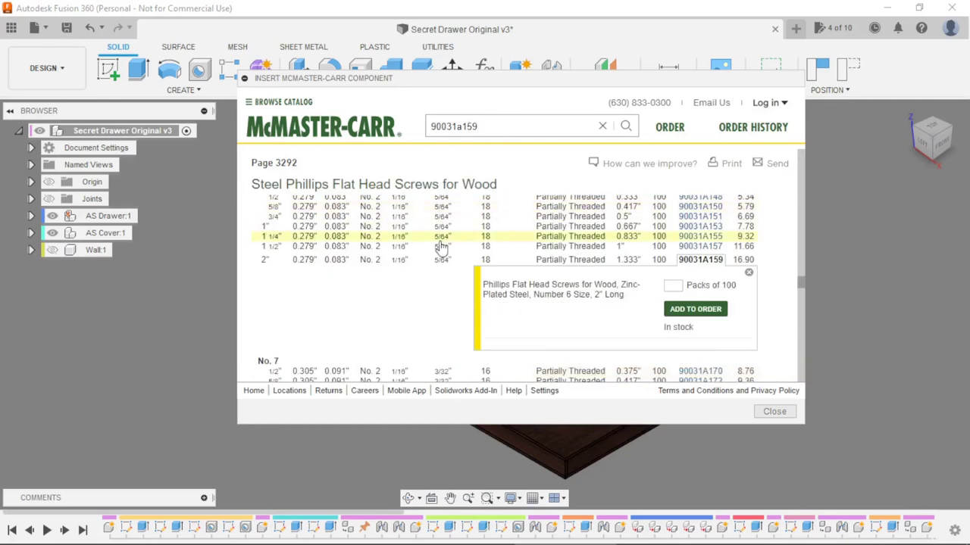
- Download the 2" No. 6 wood screw into the design as a 3-D STEP model
{"action": "scroll", "coordinate": [424, 235], "scroll_direction": "down", "scroll_amount": 1}
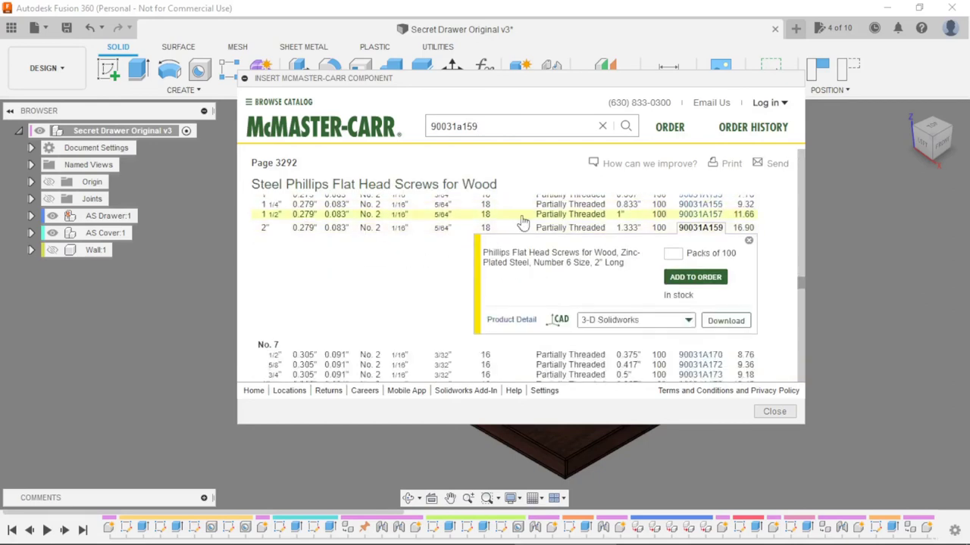
{"action": "left_click", "coordinate": [685, 320]}
{"action": "scroll", "coordinate": [674, 331], "scroll_direction": "down", "scroll_amount": 1}
{"action": "scroll", "coordinate": [655, 337], "scroll_direction": "down", "scroll_amount": 1}
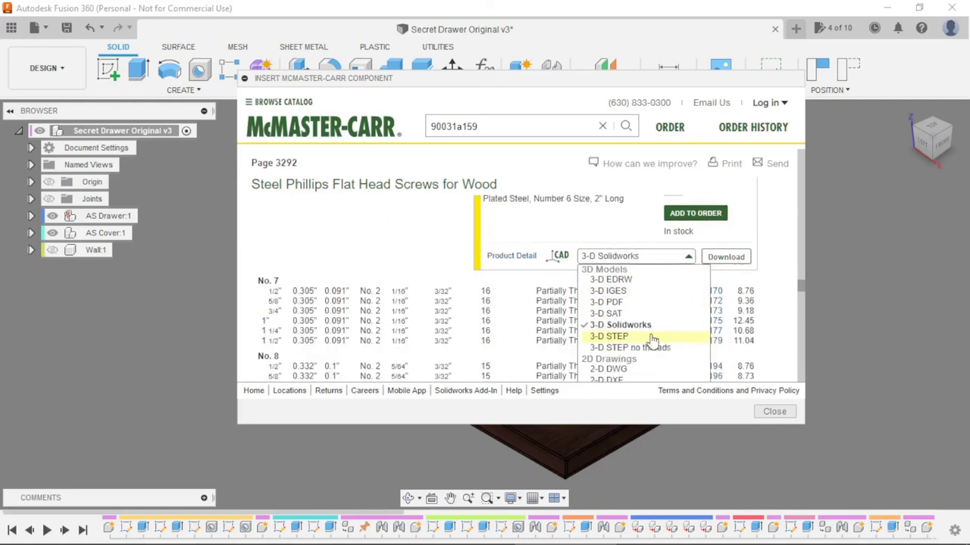
{"action": "left_click", "coordinate": [627, 343]}
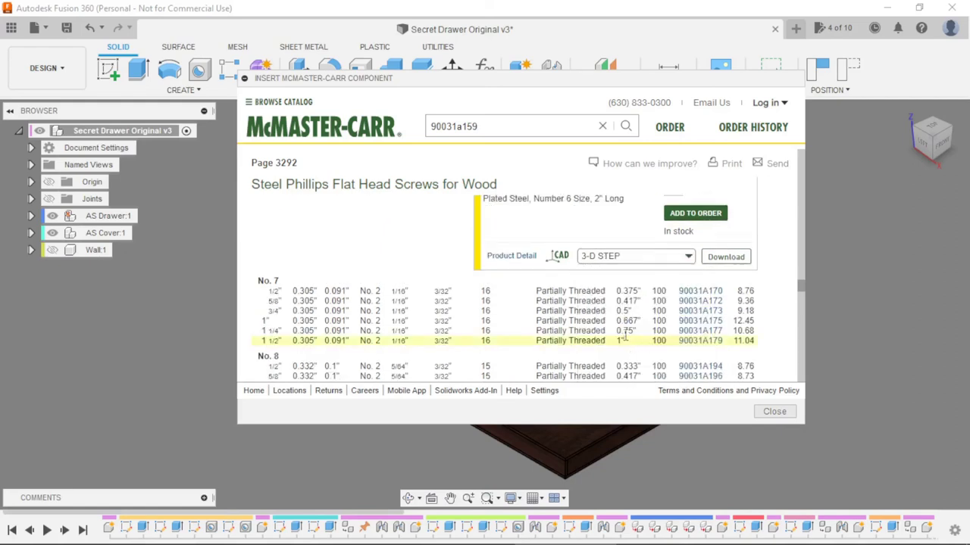
{"action": "left_click", "coordinate": [720, 257]}
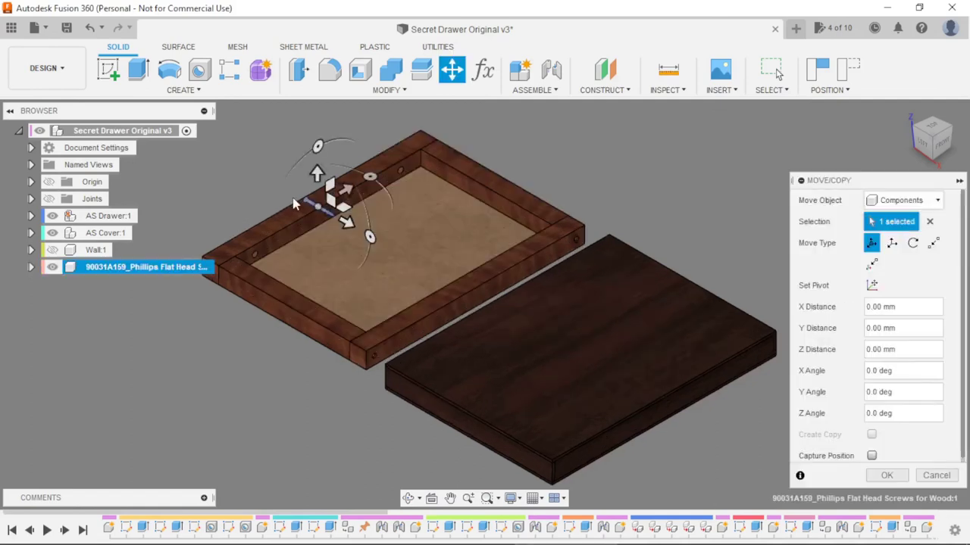
- Move the screw away from the drawer frame and place a first copy about 25 mm over
{"action": "left_click_drag", "start_coordinate": [346, 218], "coordinate": [274, 178]}
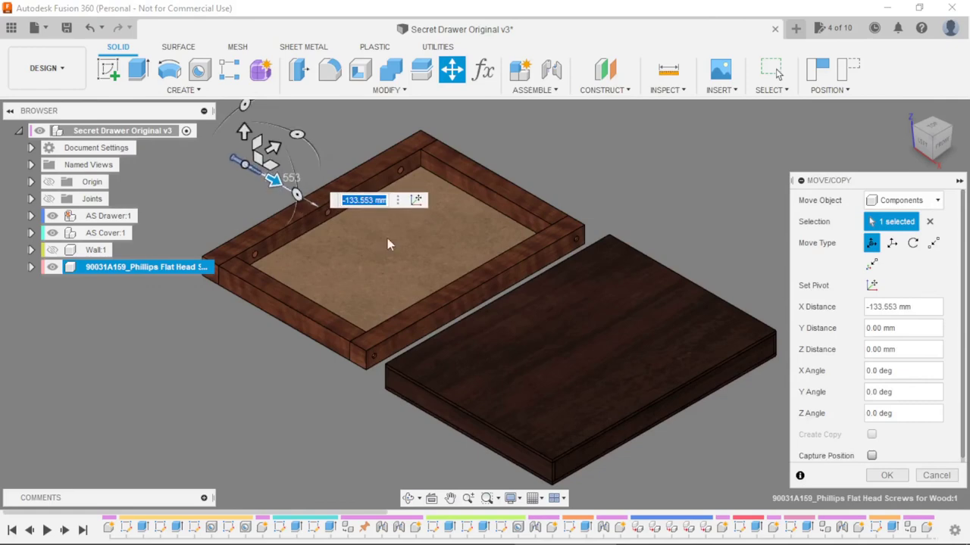
{"action": "left_click", "coordinate": [885, 475]}
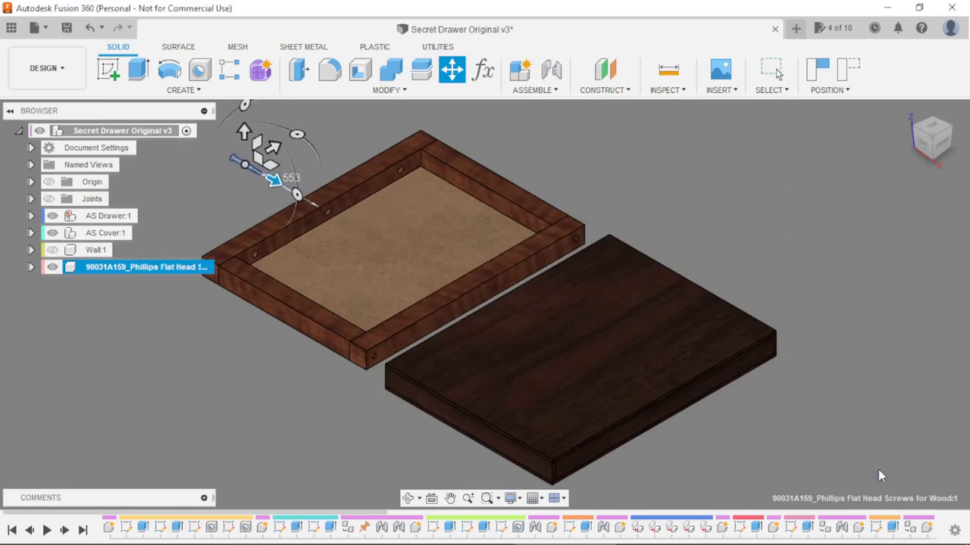
{"action": "scroll", "coordinate": [245, 170], "scroll_direction": "up", "scroll_amount": 2}
{"action": "scroll", "coordinate": [241, 165], "scroll_direction": "up", "scroll_amount": 2}
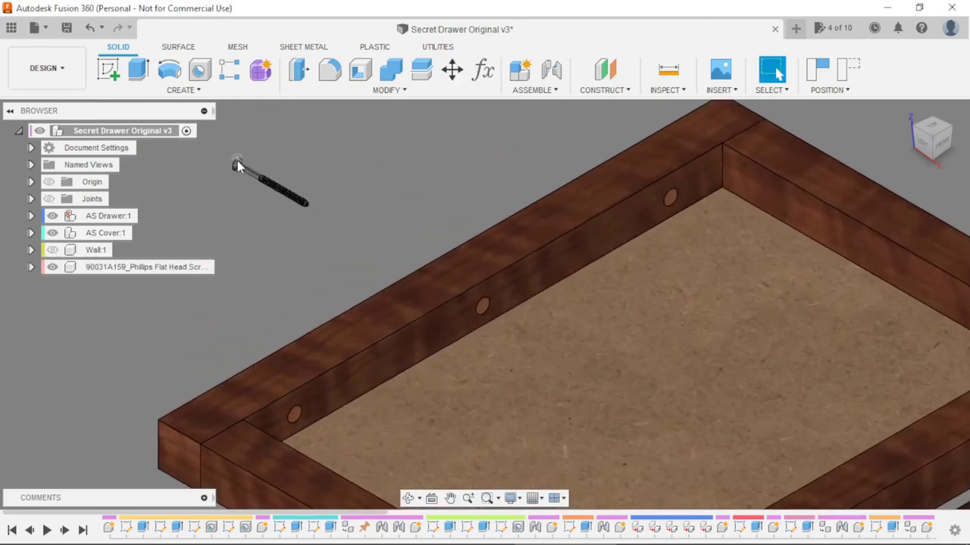
{"action": "scroll", "coordinate": [250, 159], "scroll_direction": "up", "scroll_amount": 2}
{"action": "scroll", "coordinate": [273, 170], "scroll_direction": "up", "scroll_amount": 2}
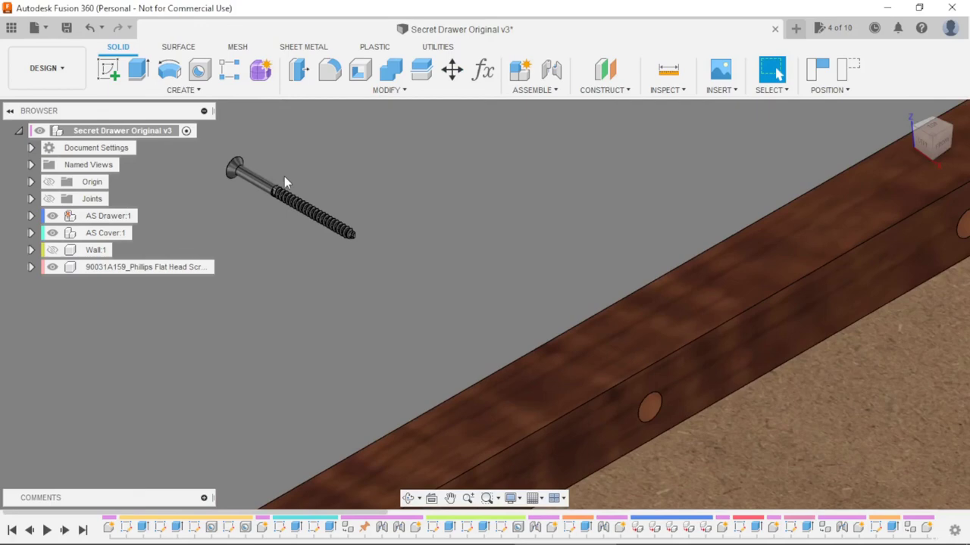
{"action": "left_click", "coordinate": [146, 274]}
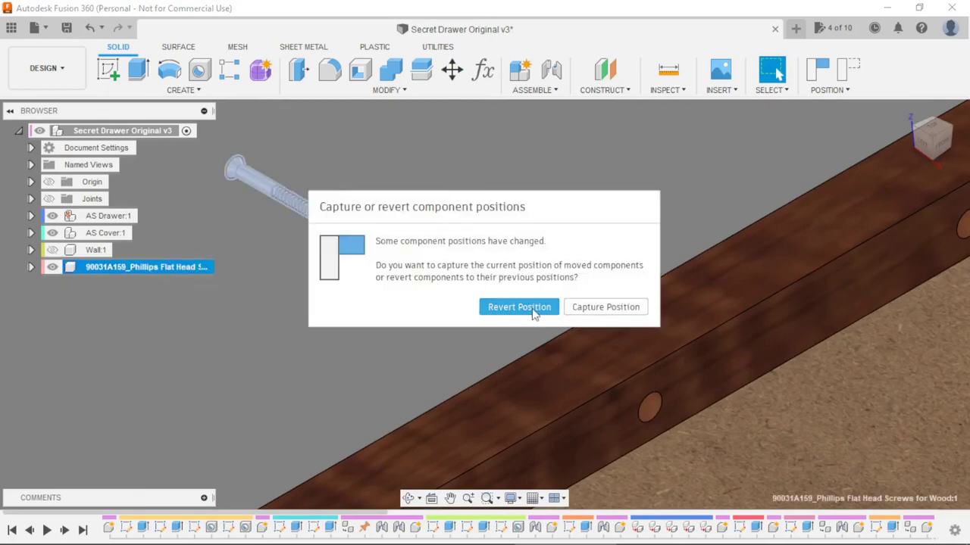
{"action": "left_click", "coordinate": [585, 309]}
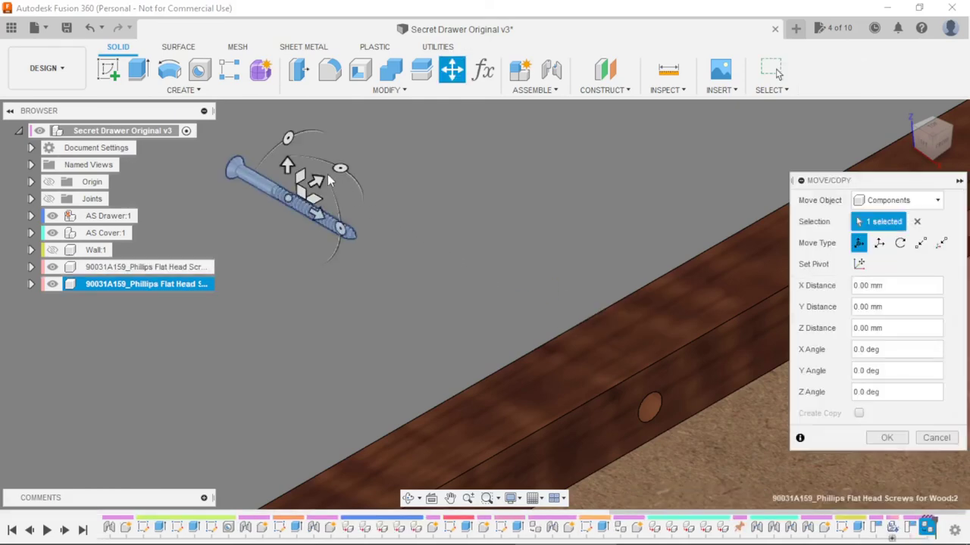
{"action": "left_click_drag", "start_coordinate": [333, 178], "coordinate": [376, 147]}
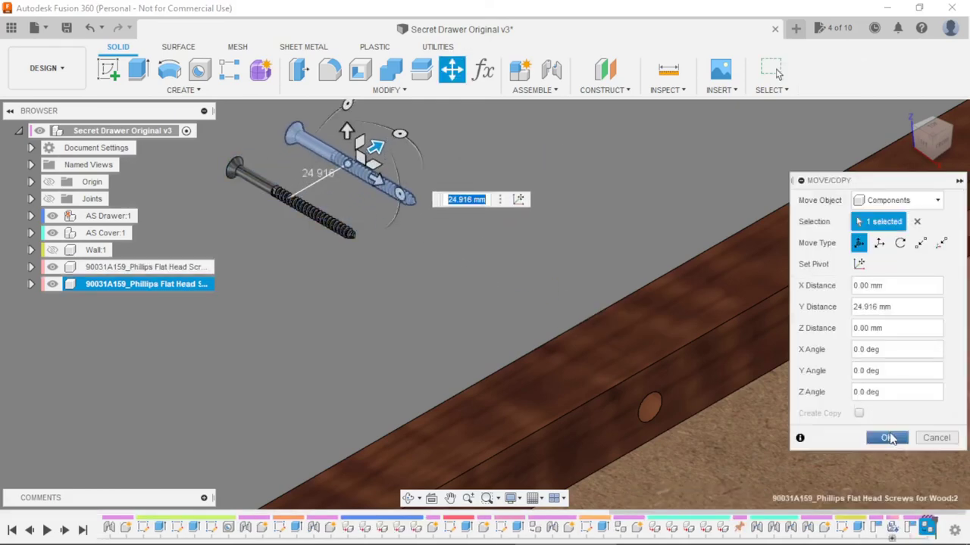
{"action": "left_click", "coordinate": [888, 438]}
- Paste two more screw copies, one about 44 mm over and one on the other side
{"action": "left_click", "coordinate": [158, 271]}
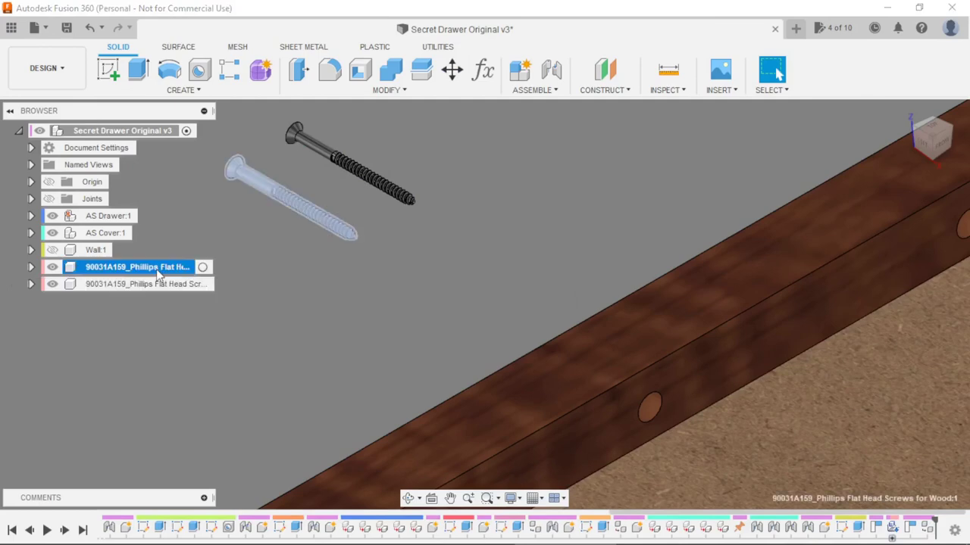
{"action": "key", "text": "ctrl+c"}
{"action": "key", "text": "ctrl+v"}
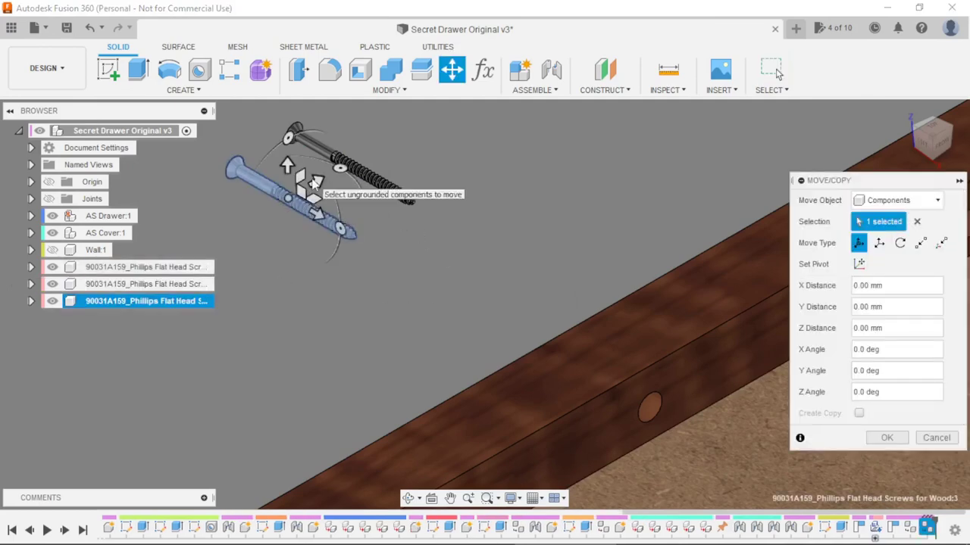
{"action": "left_click_drag", "start_coordinate": [315, 182], "coordinate": [430, 141]}
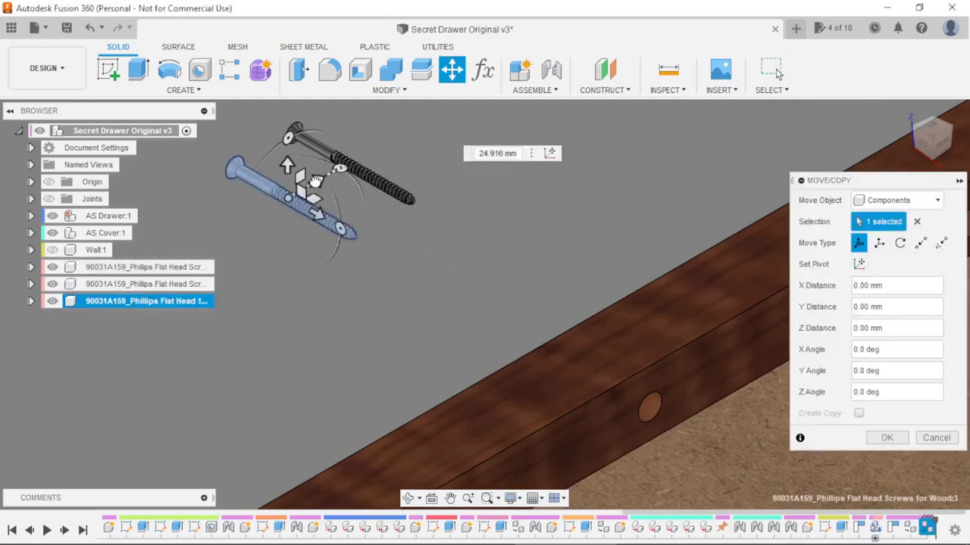
{"action": "left_click", "coordinate": [888, 437]}
{"action": "left_click", "coordinate": [162, 270]}
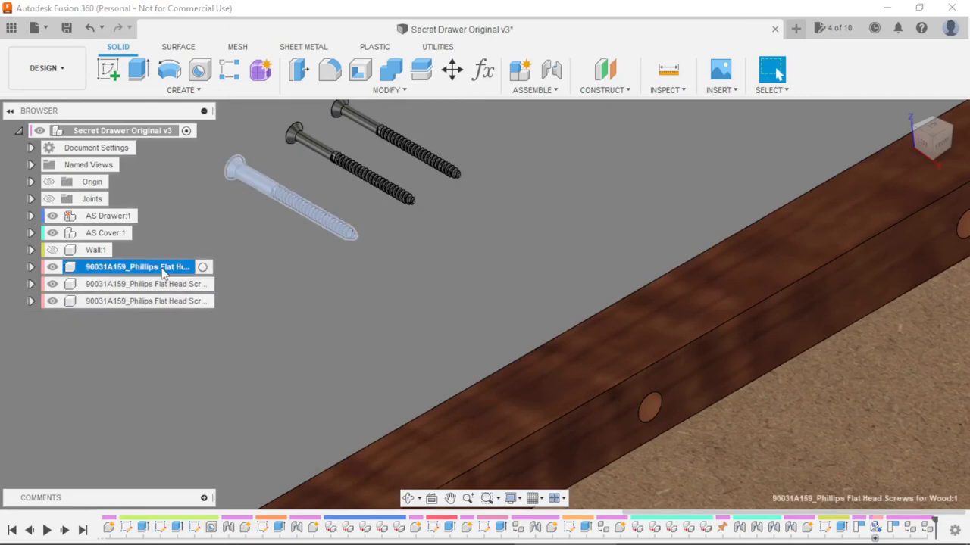
{"action": "key", "text": "ctrl+c"}
{"action": "key", "text": "ctrl+v"}
{"action": "left_click_drag", "start_coordinate": [318, 179], "coordinate": [310, 245]}
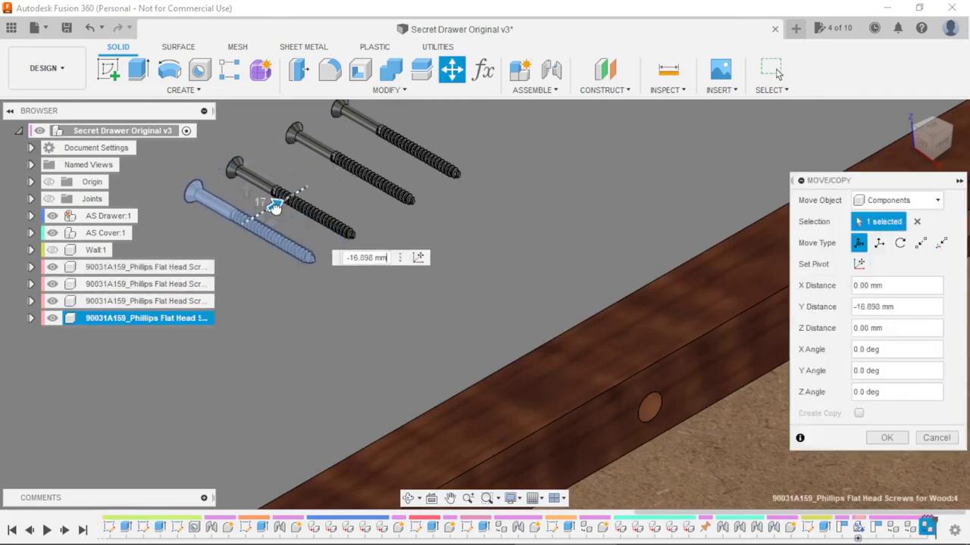
{"action": "left_click", "coordinate": [886, 440]}
{"action": "scroll", "coordinate": [554, 293], "scroll_direction": "down", "scroll_amount": 3}
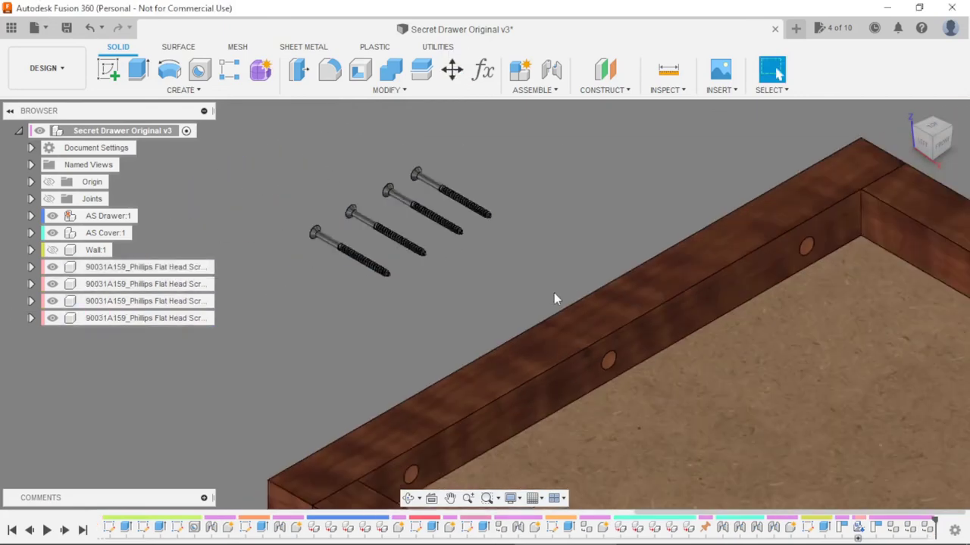
{"action": "scroll", "coordinate": [424, 241], "scroll_direction": "up", "scroll_amount": 4}
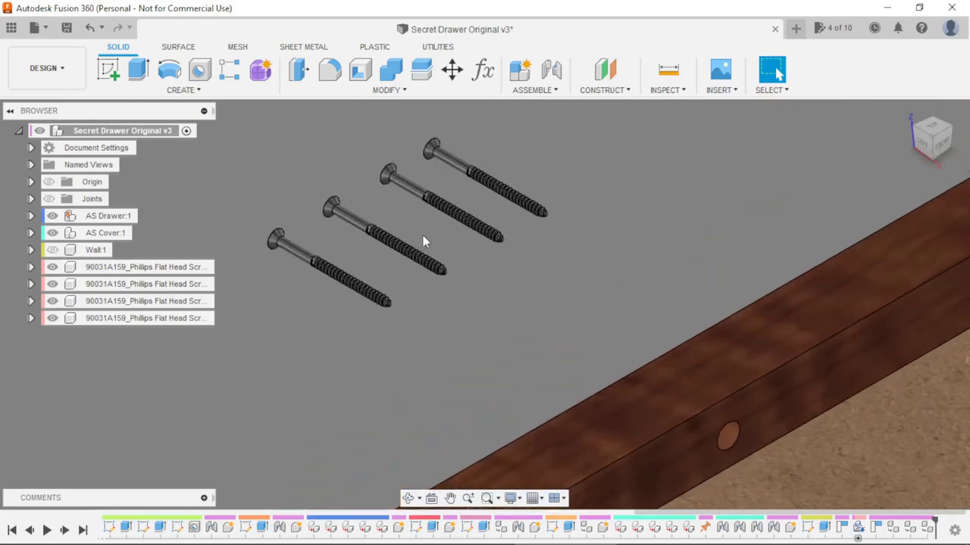
- Joint a screw's head to a hole in the drawer frame, flipped so it seats in the hole
{"action": "left_click", "coordinate": [552, 70]}
{"action": "middle_click_drag", "start_coordinate": [416, 278], "coordinate": [576, 303], "text": "shift"}
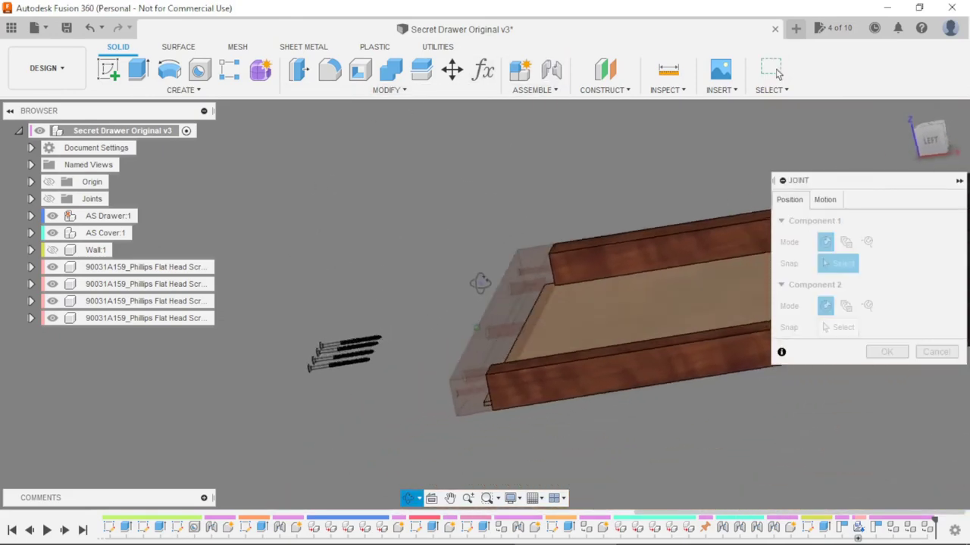
{"action": "scroll", "coordinate": [357, 444], "scroll_direction": "up", "scroll_amount": 2}
{"action": "scroll", "coordinate": [326, 436], "scroll_direction": "up", "scroll_amount": 3}
{"action": "scroll", "coordinate": [353, 413], "scroll_direction": "up", "scroll_amount": 3}
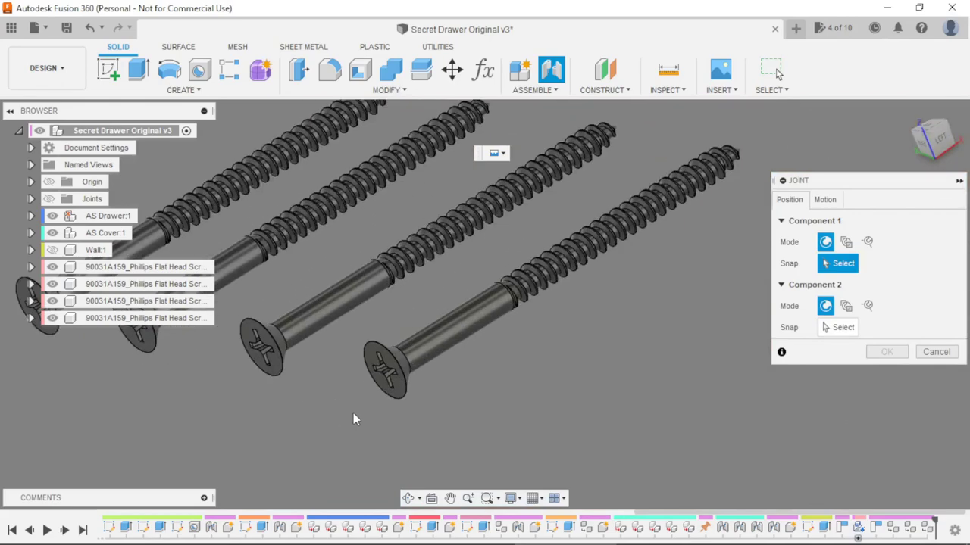
{"action": "scroll", "coordinate": [394, 381], "scroll_direction": "up", "scroll_amount": 3}
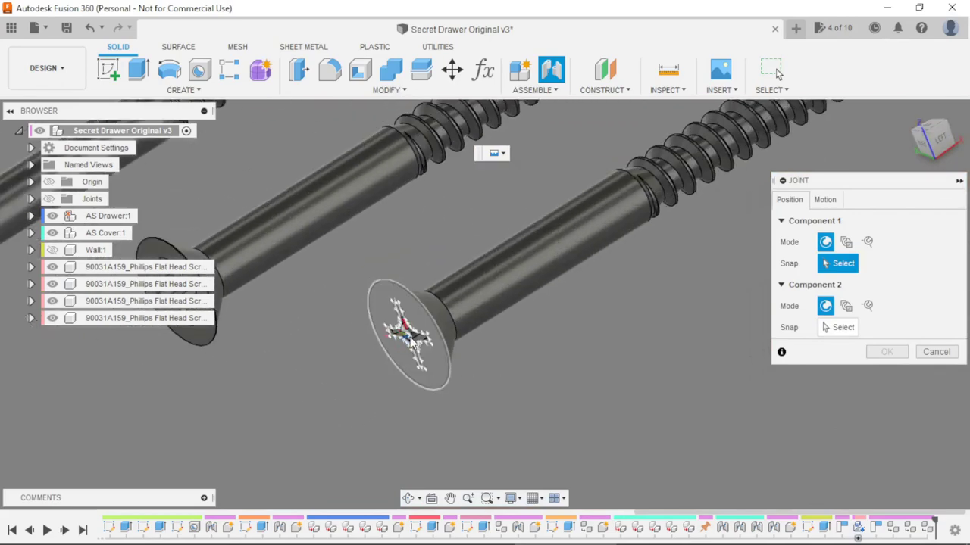
{"action": "left_click", "coordinate": [410, 342]}
{"action": "scroll", "coordinate": [325, 385], "scroll_direction": "down", "scroll_amount": 3}
{"action": "scroll", "coordinate": [326, 393], "scroll_direction": "down", "scroll_amount": 3}
{"action": "scroll", "coordinate": [326, 393], "scroll_direction": "down", "scroll_amount": 2}
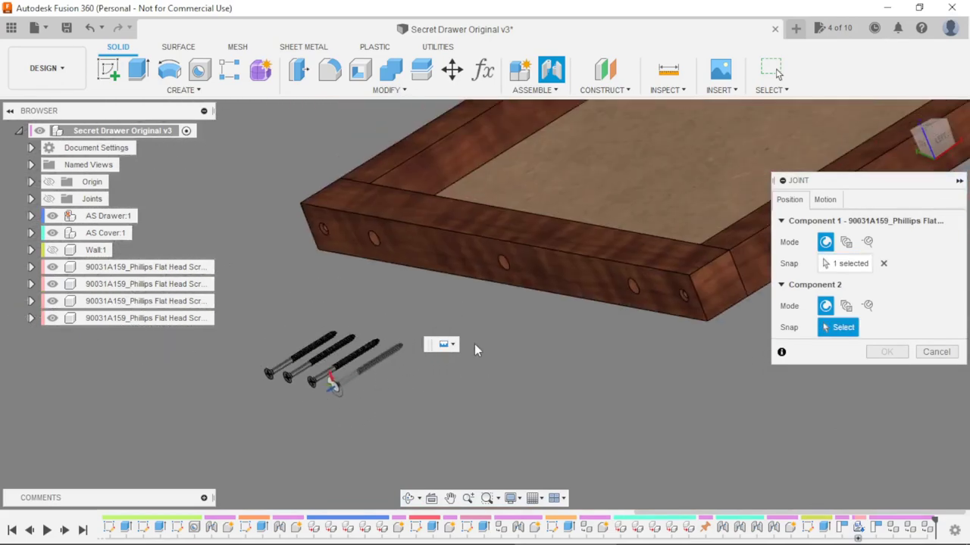
{"action": "scroll", "coordinate": [530, 296], "scroll_direction": "up", "scroll_amount": 3}
{"action": "scroll", "coordinate": [576, 257], "scroll_direction": "up", "scroll_amount": 3}
{"action": "scroll", "coordinate": [583, 248], "scroll_direction": "up", "scroll_amount": 2}
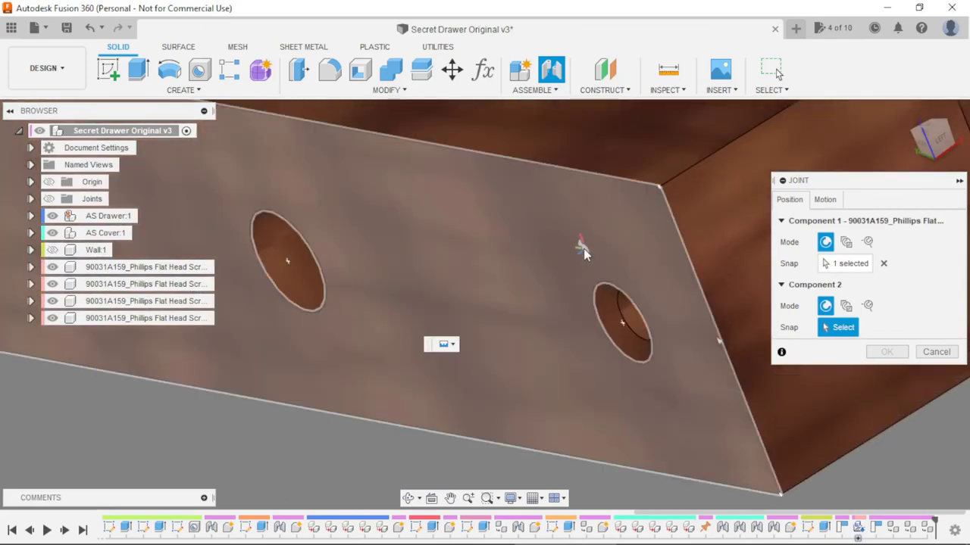
{"action": "left_click", "coordinate": [619, 325]}
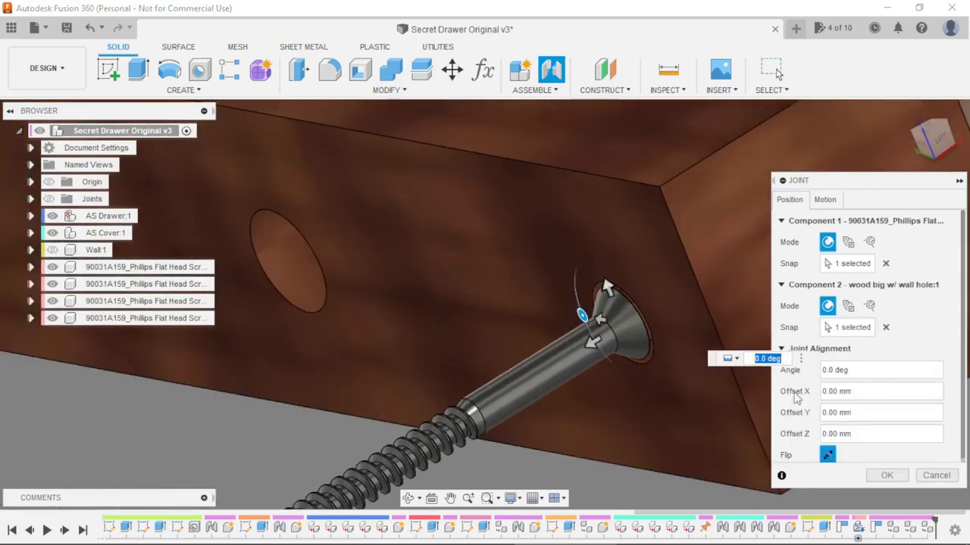
{"action": "left_click", "coordinate": [828, 455]}
{"action": "left_click", "coordinate": [877, 477]}
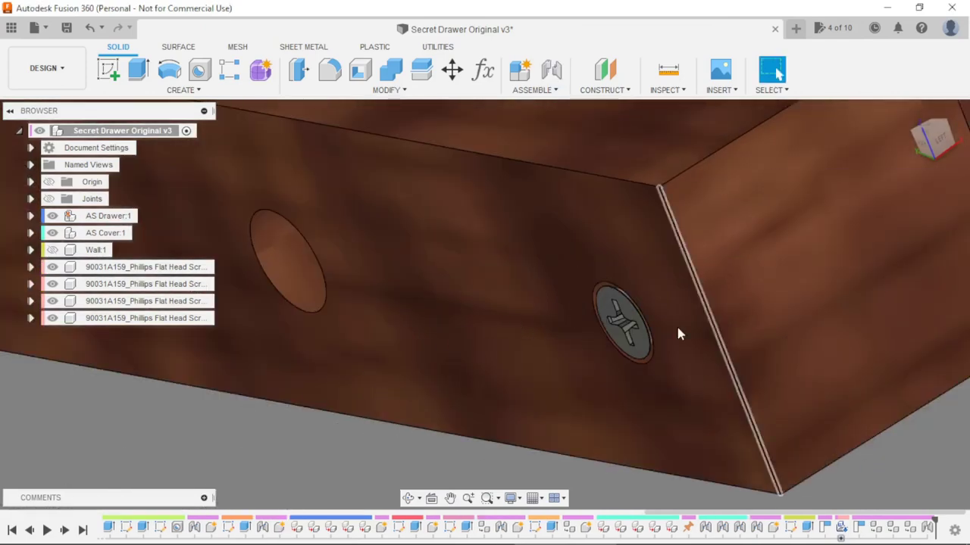
{"action": "scroll", "coordinate": [676, 324], "scroll_direction": "down", "scroll_amount": 3}
{"action": "scroll", "coordinate": [678, 307], "scroll_direction": "down", "scroll_amount": 3}
{"action": "scroll", "coordinate": [678, 300], "scroll_direction": "down", "scroll_amount": 2}
{"action": "scroll", "coordinate": [447, 352], "scroll_direction": "up", "scroll_amount": 3}
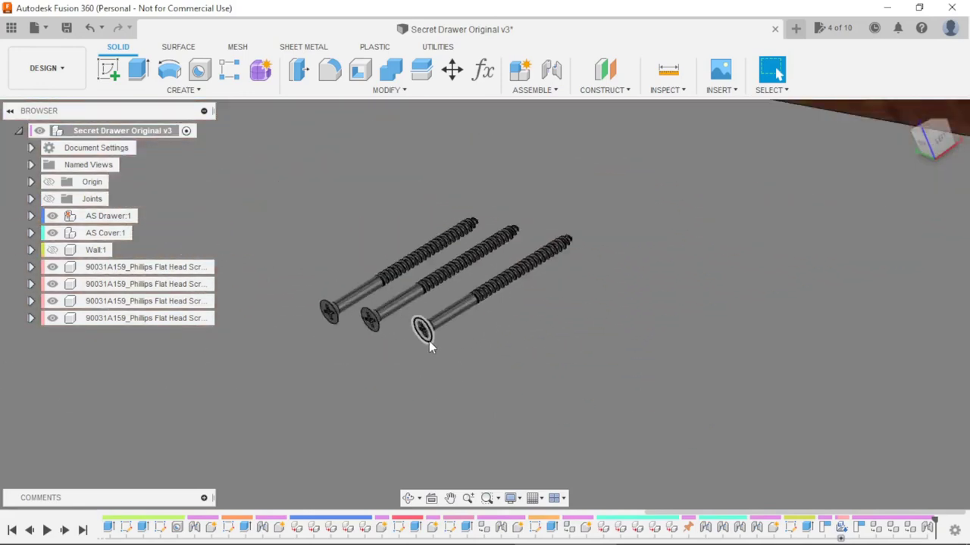
{"action": "scroll", "coordinate": [424, 342], "scroll_direction": "up", "scroll_amount": 2}
{"action": "scroll", "coordinate": [422, 343], "scroll_direction": "up", "scroll_amount": 2}
- Joint another screw into a second frame hole, flipped so only its head shows
{"action": "key", "text": "j"}
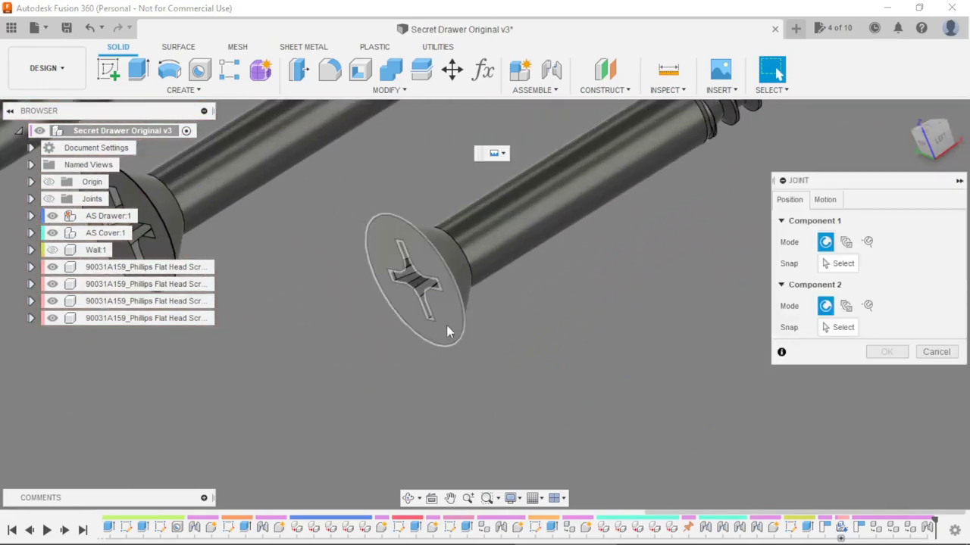
{"action": "left_click", "coordinate": [416, 292]}
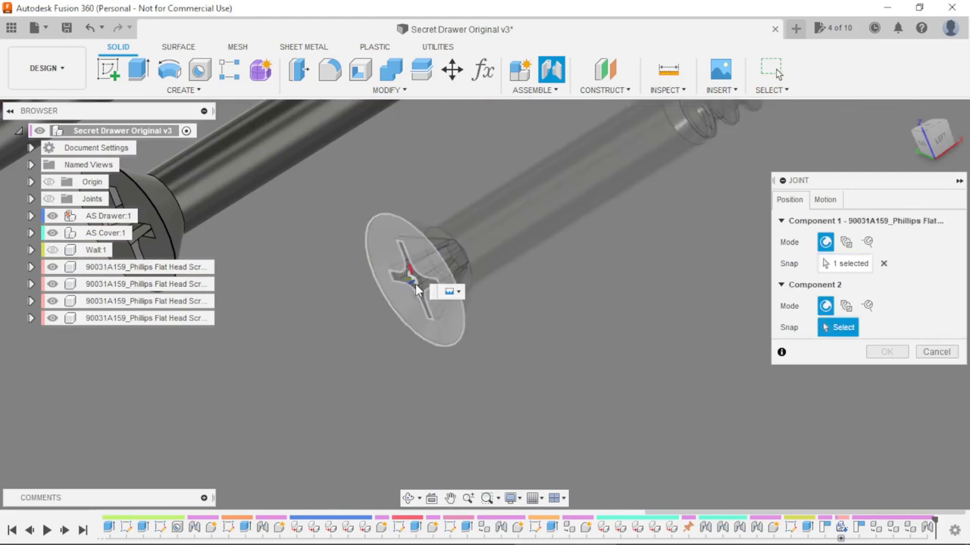
{"action": "scroll", "coordinate": [424, 295], "scroll_direction": "down", "scroll_amount": 2}
{"action": "scroll", "coordinate": [497, 333], "scroll_direction": "down", "scroll_amount": 2}
{"action": "scroll", "coordinate": [522, 318], "scroll_direction": "down", "scroll_amount": 2}
{"action": "scroll", "coordinate": [515, 178], "scroll_direction": "up", "scroll_amount": 2}
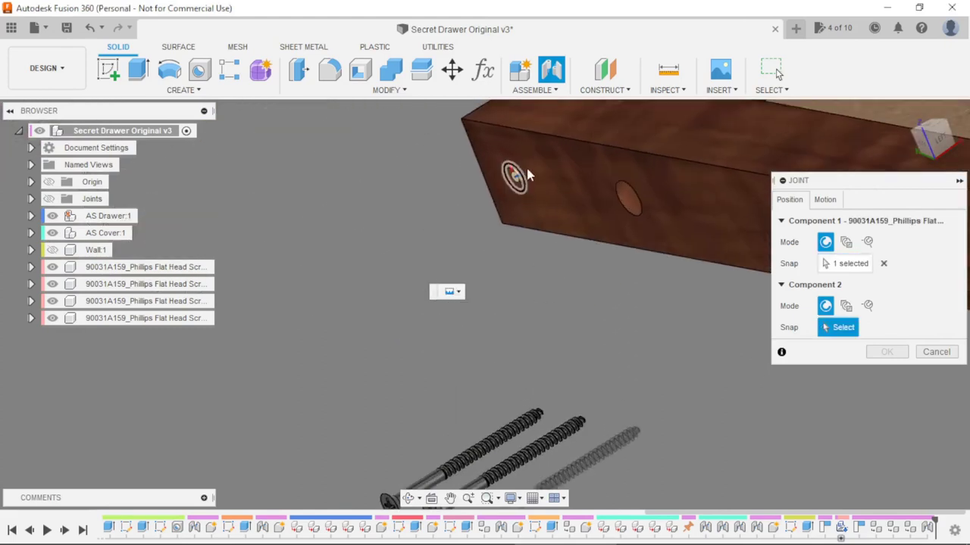
{"action": "scroll", "coordinate": [553, 165], "scroll_direction": "up", "scroll_amount": 2}
{"action": "left_click", "coordinate": [513, 180]}
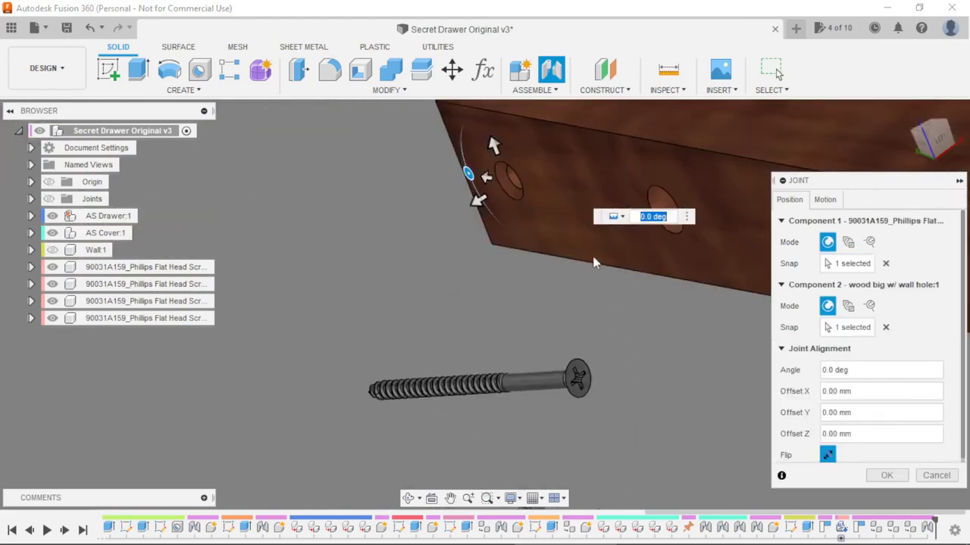
{"action": "left_click", "coordinate": [829, 454]}
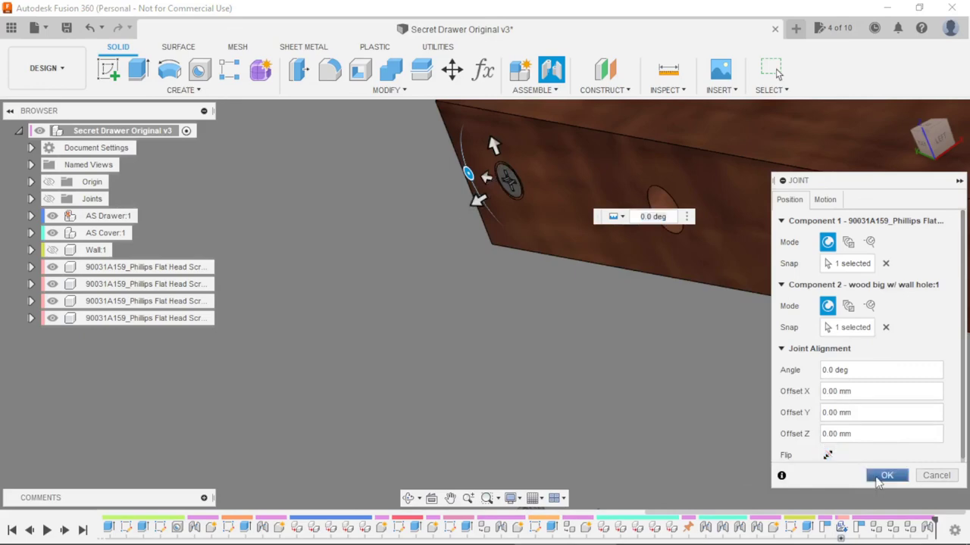
{"action": "left_click", "coordinate": [878, 479]}
{"action": "scroll", "coordinate": [454, 288], "scroll_direction": "down", "scroll_amount": 5}
{"action": "scroll", "coordinate": [428, 412], "scroll_direction": "up", "scroll_amount": 3}
{"action": "scroll", "coordinate": [408, 382], "scroll_direction": "up", "scroll_amount": 3}
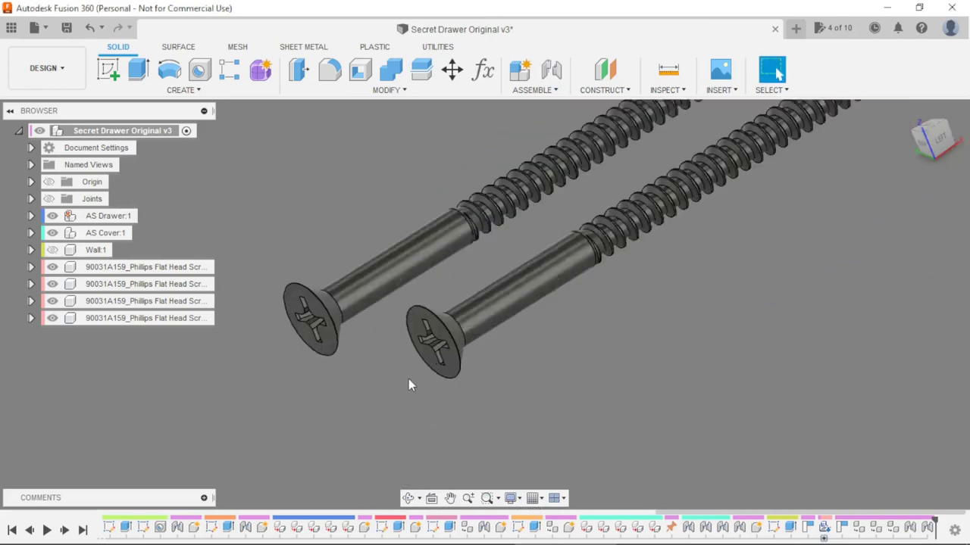
{"action": "scroll", "coordinate": [408, 384], "scroll_direction": "up", "scroll_amount": 3}
- Joint the third 90031A159 screw into the frame end hole, flipped so its head faces outward
{"action": "key", "text": "j"}
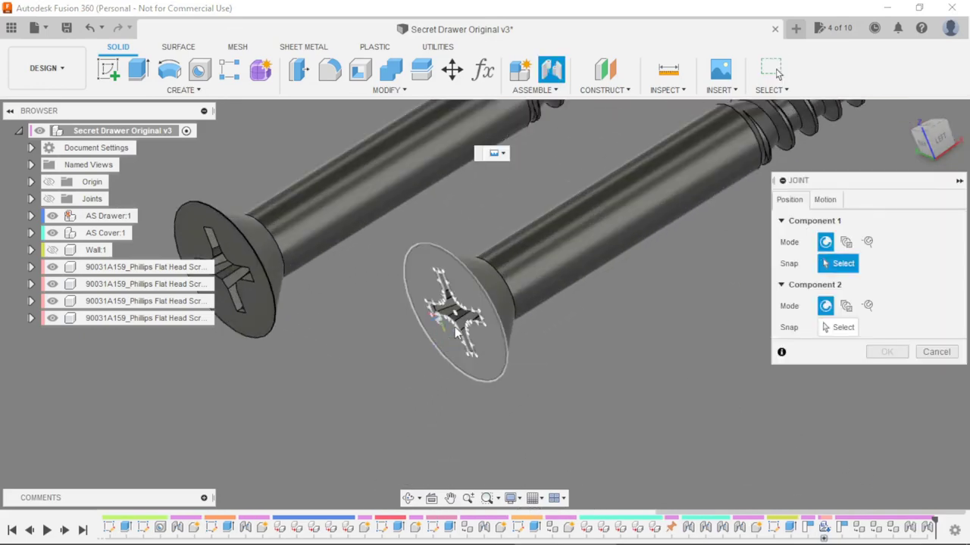
{"action": "left_click", "coordinate": [460, 322]}
{"action": "scroll", "coordinate": [447, 329], "scroll_direction": "down", "scroll_amount": 3}
{"action": "scroll", "coordinate": [429, 336], "scroll_direction": "down", "scroll_amount": 3}
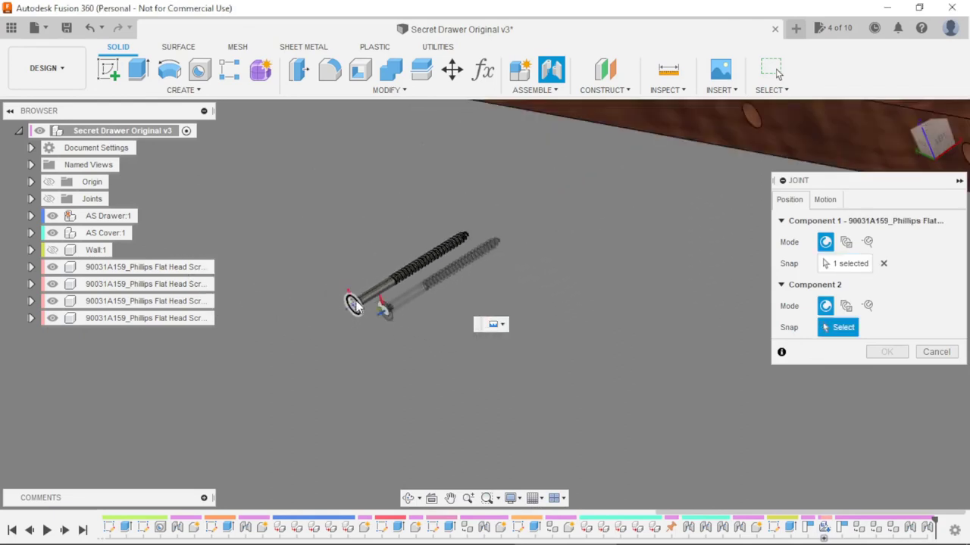
{"action": "scroll", "coordinate": [401, 322], "scroll_direction": "down", "scroll_amount": 3}
{"action": "scroll", "coordinate": [388, 315], "scroll_direction": "down", "scroll_amount": 2}
{"action": "mouse_move", "coordinate": [587, 349]}
{"action": "middle_mouse_down", "text": "shift"}
{"action": "mouse_move", "coordinate": [558, 328]}
{"action": "mouse_move", "coordinate": [560, 344]}
{"action": "middle_mouse_up", "text": "shift"}
{"action": "scroll", "coordinate": [752, 344], "scroll_direction": "up", "scroll_amount": 3}
{"action": "scroll", "coordinate": [751, 343], "scroll_direction": "up", "scroll_amount": 3}
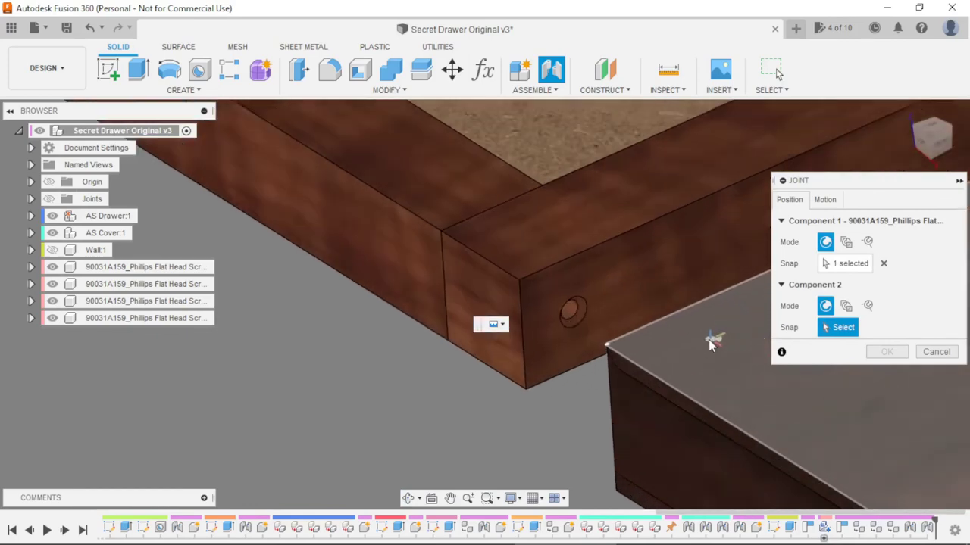
{"action": "scroll", "coordinate": [612, 278], "scroll_direction": "up", "scroll_amount": 3}
{"action": "left_click", "coordinate": [487, 290]}
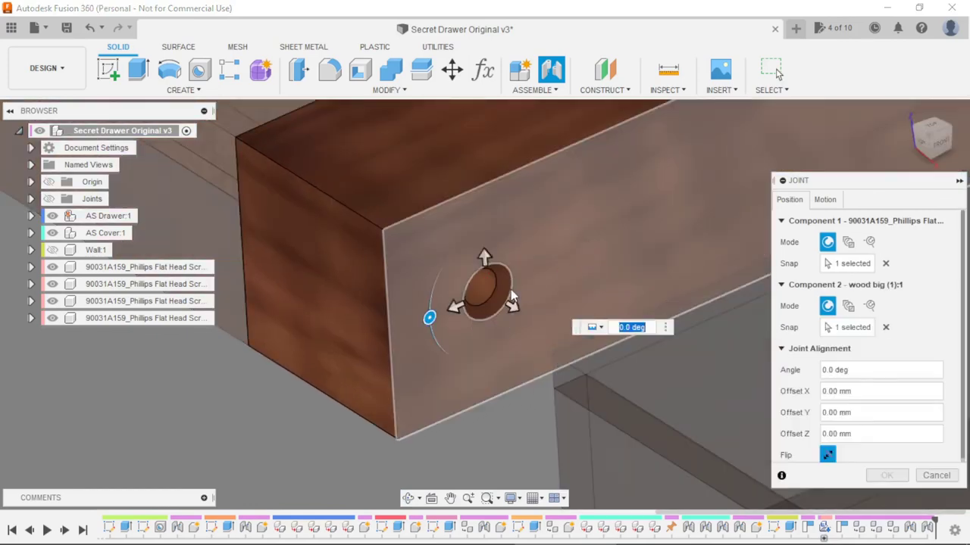
{"action": "left_click", "coordinate": [827, 455]}
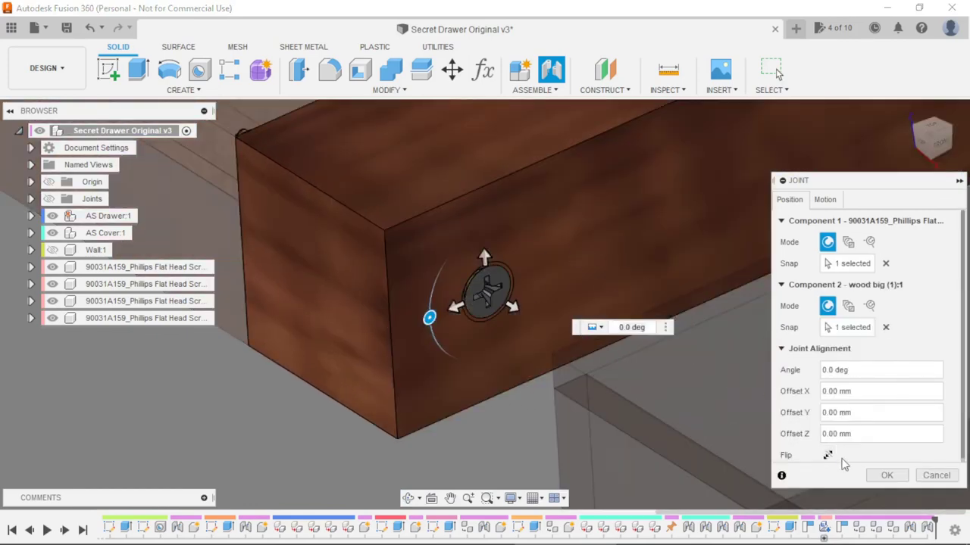
{"action": "left_click", "coordinate": [885, 476]}
- Joint the last screw into the corner hole of the wood big (1) frame, flipped outward
{"action": "scroll", "coordinate": [483, 349], "scroll_direction": "down", "scroll_amount": 3}
{"action": "scroll", "coordinate": [481, 351], "scroll_direction": "down", "scroll_amount": 5}
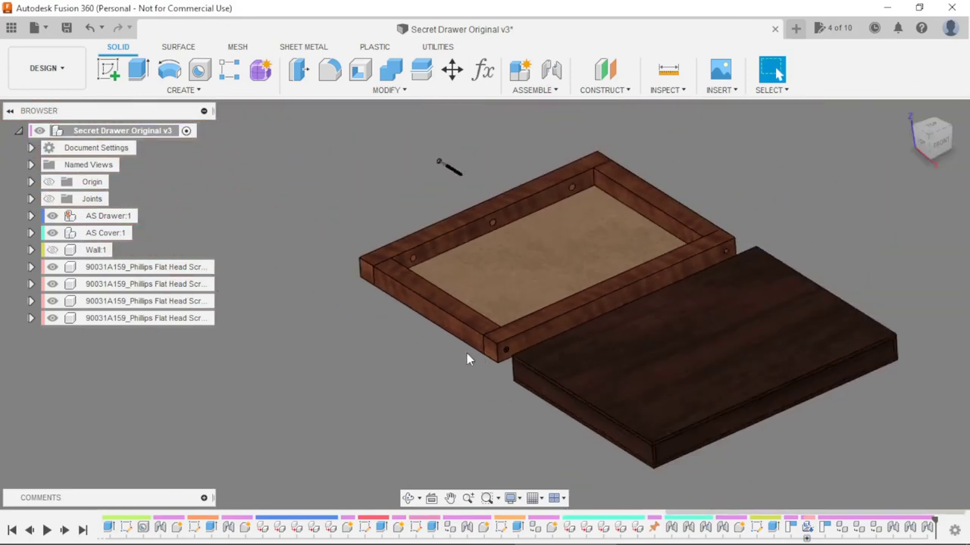
{"action": "scroll", "coordinate": [467, 353], "scroll_direction": "down", "scroll_amount": 2}
{"action": "middle_click_drag", "start_coordinate": [435, 341], "coordinate": [341, 405], "text": "shift"}
{"action": "scroll", "coordinate": [342, 405], "scroll_direction": "up", "scroll_amount": 3}
{"action": "scroll", "coordinate": [334, 394], "scroll_direction": "up", "scroll_amount": 3}
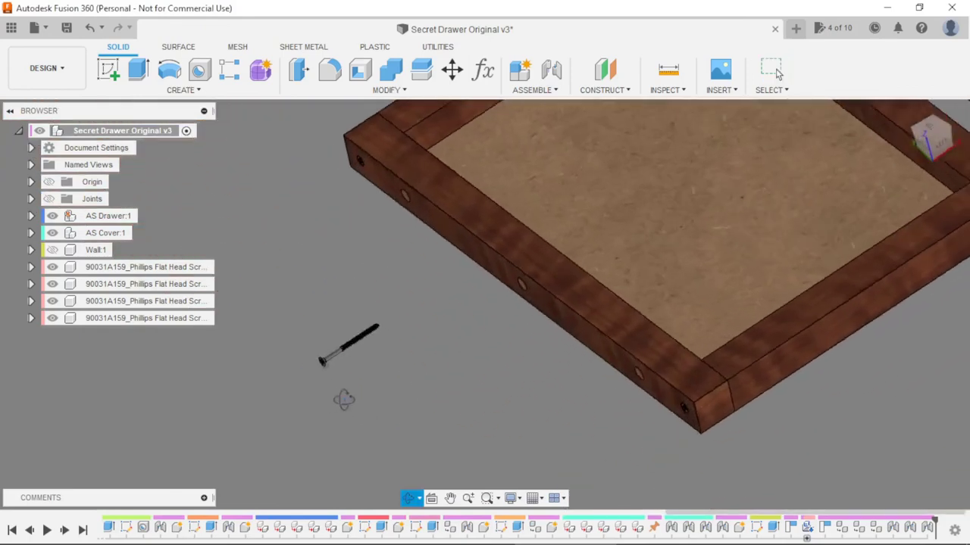
{"action": "scroll", "coordinate": [306, 384], "scroll_direction": "up", "scroll_amount": 3}
{"action": "scroll", "coordinate": [306, 384], "scroll_direction": "up", "scroll_amount": 3}
{"action": "scroll", "coordinate": [324, 364], "scroll_direction": "up", "scroll_amount": 3}
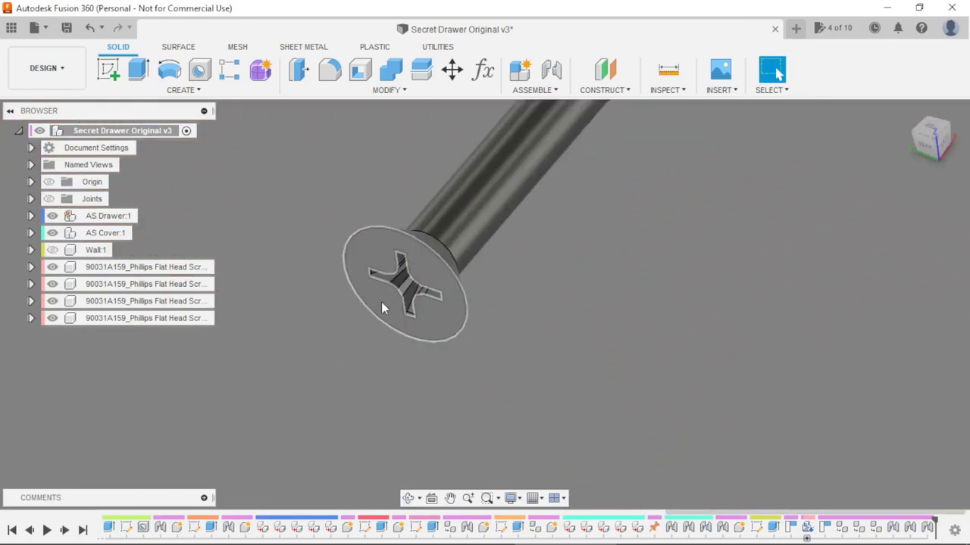
{"action": "key", "text": "j"}
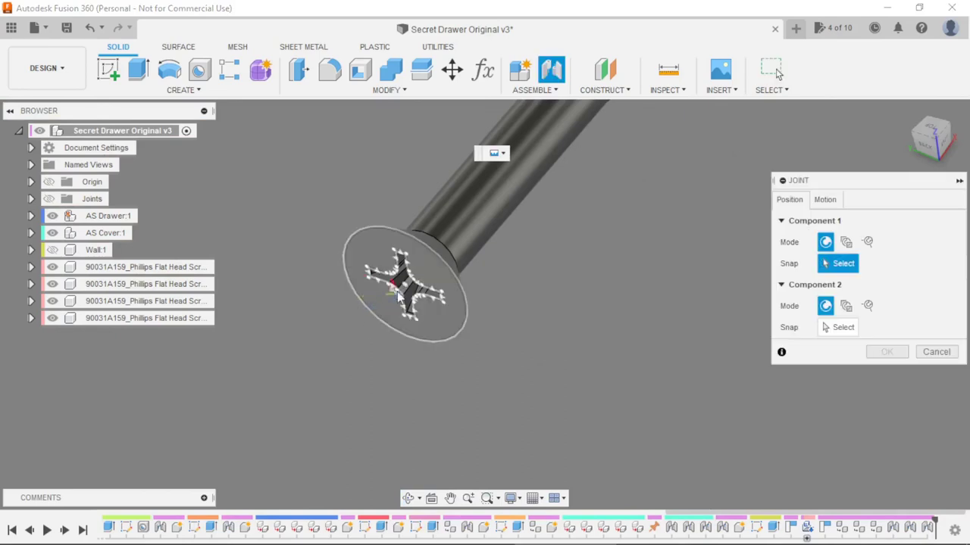
{"action": "left_click", "coordinate": [407, 286]}
{"action": "scroll", "coordinate": [304, 363], "scroll_direction": "down", "scroll_amount": 3}
{"action": "scroll", "coordinate": [371, 366], "scroll_direction": "down", "scroll_amount": 3}
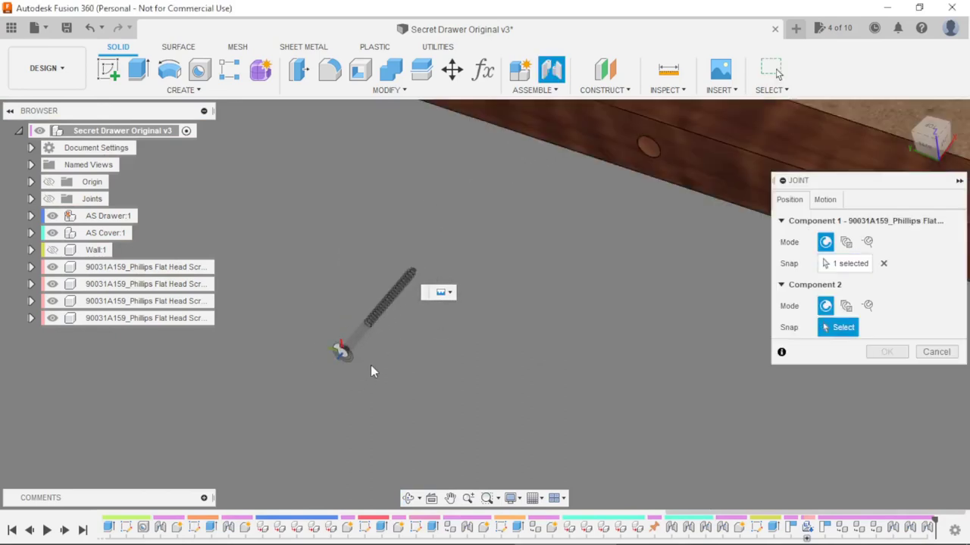
{"action": "scroll", "coordinate": [427, 354], "scroll_direction": "down", "scroll_amount": 3}
{"action": "mouse_move", "coordinate": [426, 354]}
{"action": "middle_mouse_down", "text": "shift"}
{"action": "mouse_move", "coordinate": [503, 372]}
{"action": "mouse_move", "coordinate": [696, 351]}
{"action": "middle_mouse_up", "text": "shift"}
{"action": "scroll", "coordinate": [696, 350], "scroll_direction": "up", "scroll_amount": 2}
{"action": "scroll", "coordinate": [696, 350], "scroll_direction": "up", "scroll_amount": 3}
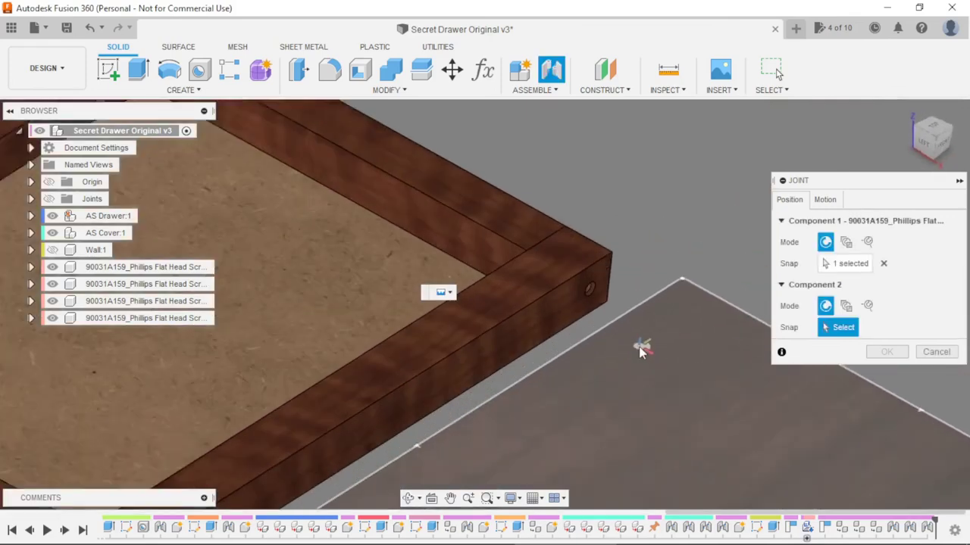
{"action": "scroll", "coordinate": [606, 305], "scroll_direction": "up", "scroll_amount": 3}
{"action": "scroll", "coordinate": [606, 305], "scroll_direction": "up", "scroll_amount": 2}
{"action": "left_click", "coordinate": [505, 240]}
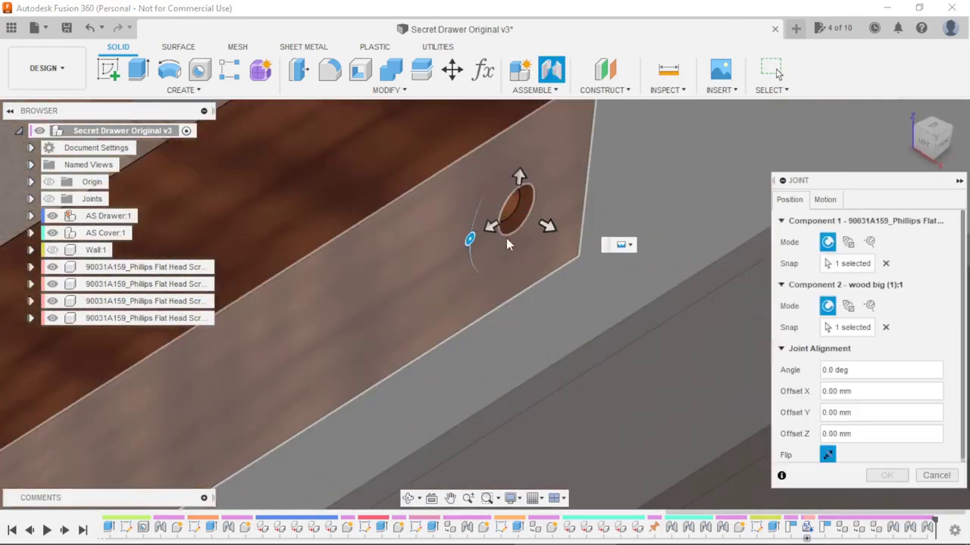
{"action": "left_click", "coordinate": [828, 454]}
{"action": "left_click", "coordinate": [886, 477]}
{"action": "scroll", "coordinate": [623, 329], "scroll_direction": "down", "scroll_amount": 3}
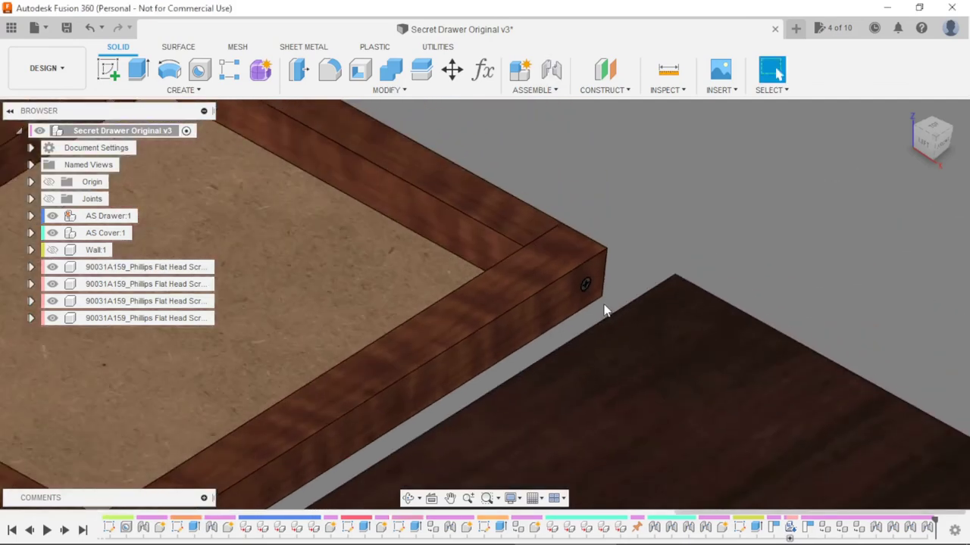
{"action": "scroll", "coordinate": [606, 307], "scroll_direction": "down", "scroll_amount": 3}
{"action": "scroll", "coordinate": [611, 303], "scroll_direction": "down", "scroll_amount": 2}
{"action": "scroll", "coordinate": [681, 404], "scroll_direction": "up", "scroll_amount": 1}
- Slide the cover along its joint onto the drawer frame and back off again
{"action": "scroll", "coordinate": [674, 402], "scroll_direction": "up", "scroll_amount": 2}
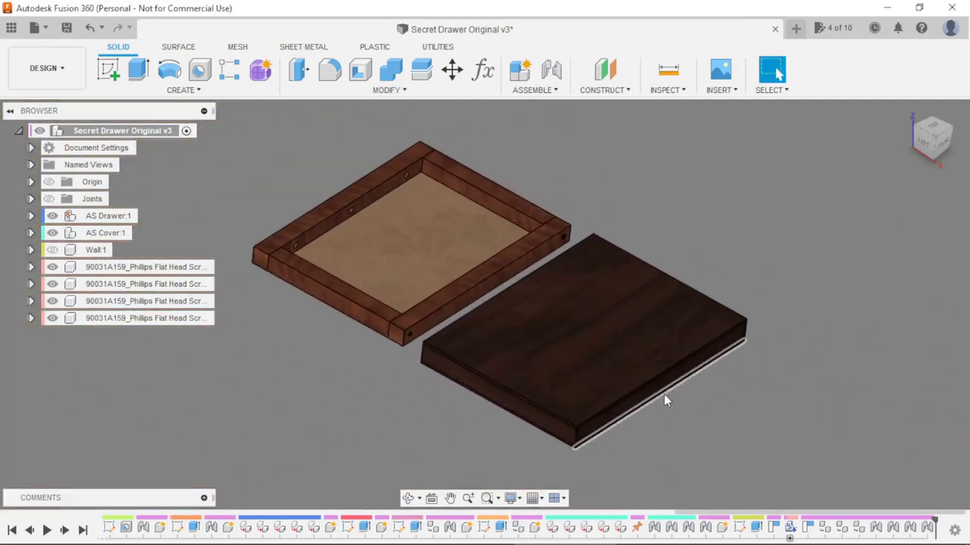
{"action": "left_click_drag", "start_coordinate": [653, 390], "coordinate": [483, 308]}
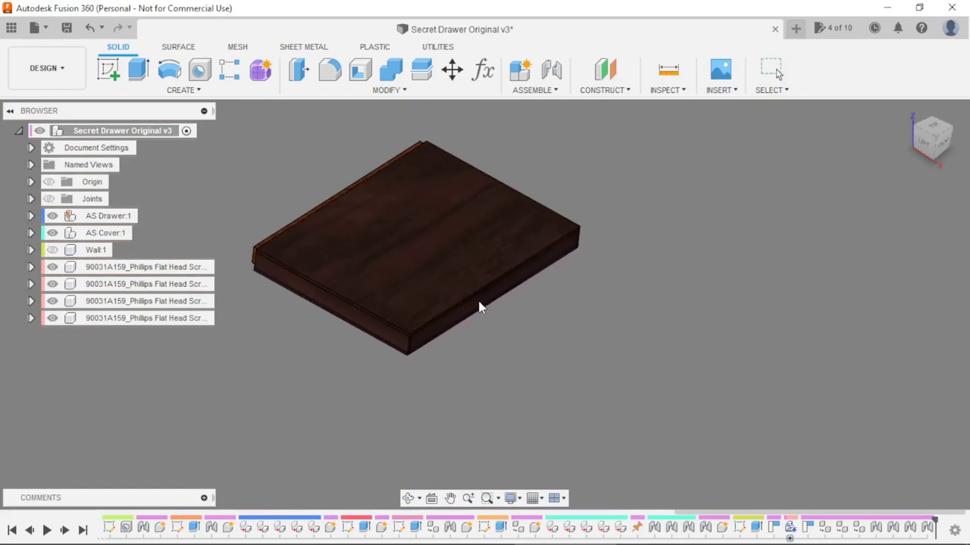
{"action": "left_click_drag", "start_coordinate": [477, 305], "coordinate": [661, 402]}
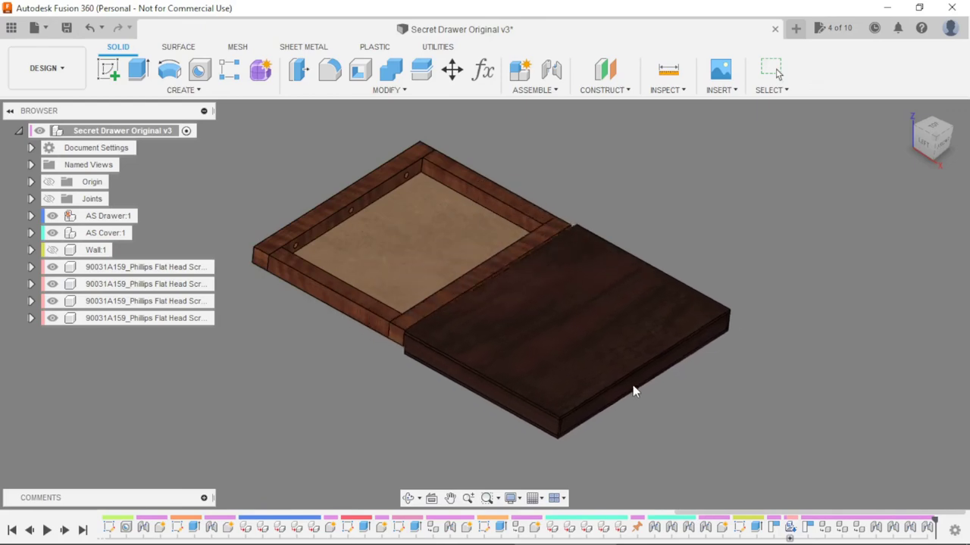
- Make Wall:1 visible and slide the cover into its final place beside the frame
{"action": "scroll", "coordinate": [661, 402], "scroll_direction": "down", "scroll_amount": 2}
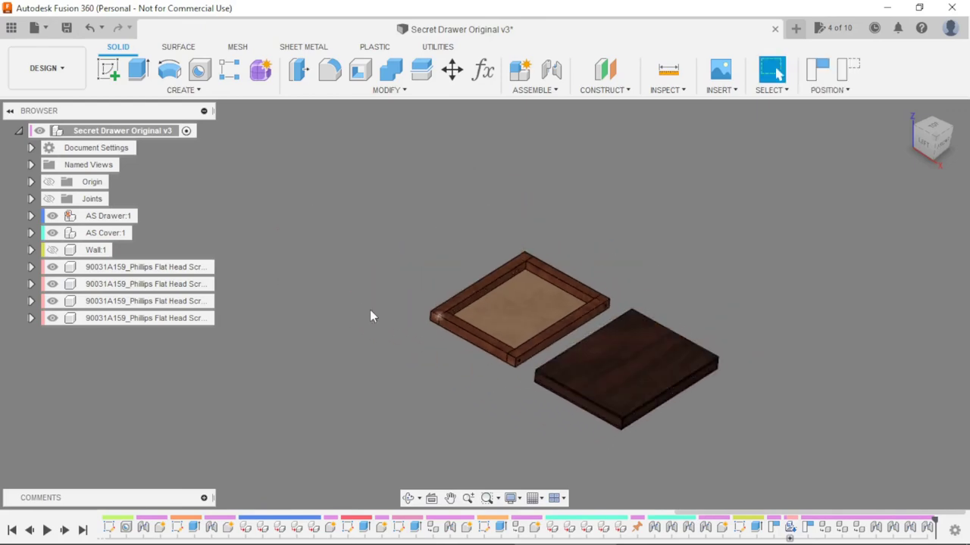
{"action": "left_click", "coordinate": [52, 250]}
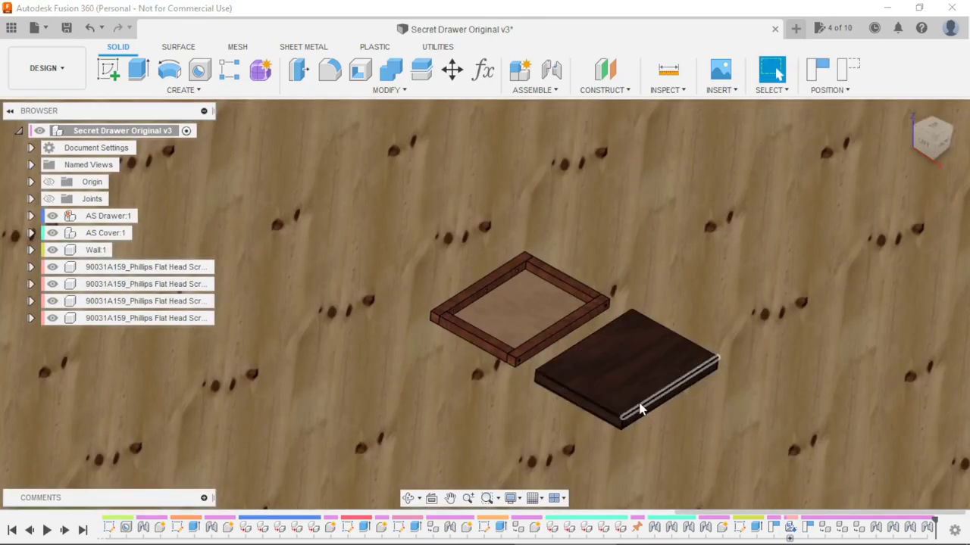
{"action": "mouse_move", "coordinate": [641, 404]}
{"action": "left_mouse_down"}
{"action": "mouse_move", "coordinate": [553, 363]}
{"action": "mouse_move", "coordinate": [634, 422]}
{"action": "left_mouse_up"}
{"action": "scroll", "coordinate": [638, 424], "scroll_direction": "up", "scroll_amount": 2}
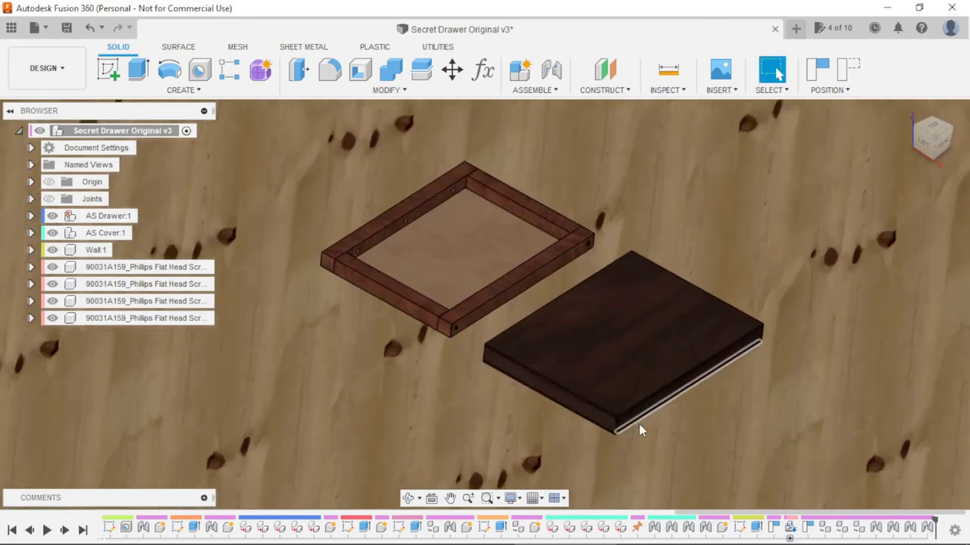
{"action": "scroll", "coordinate": [638, 424], "scroll_direction": "up", "scroll_amount": 1}
{"action": "mouse_move", "coordinate": [656, 390]}
{"action": "left_mouse_down"}
{"action": "mouse_move", "coordinate": [472, 302]}
{"action": "mouse_move", "coordinate": [648, 412]}
{"action": "left_mouse_up"}
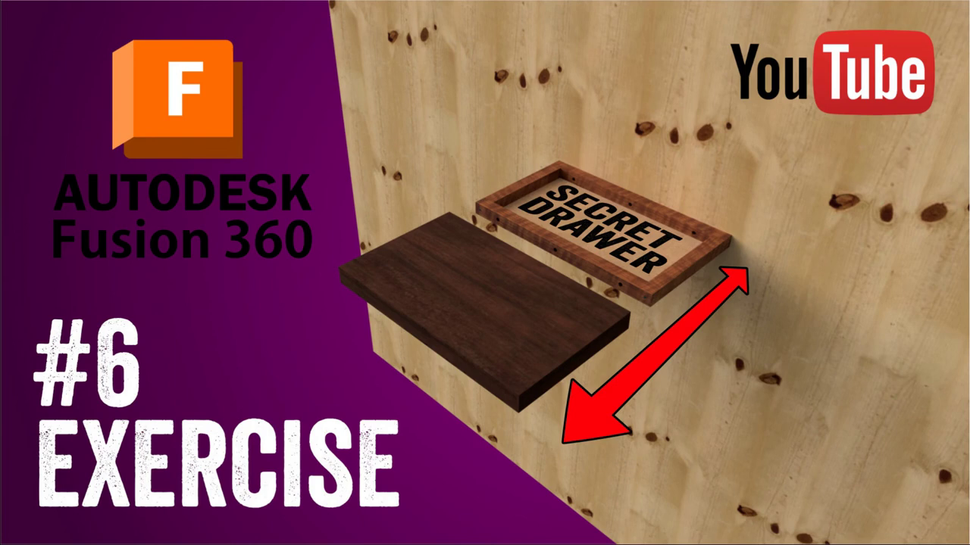